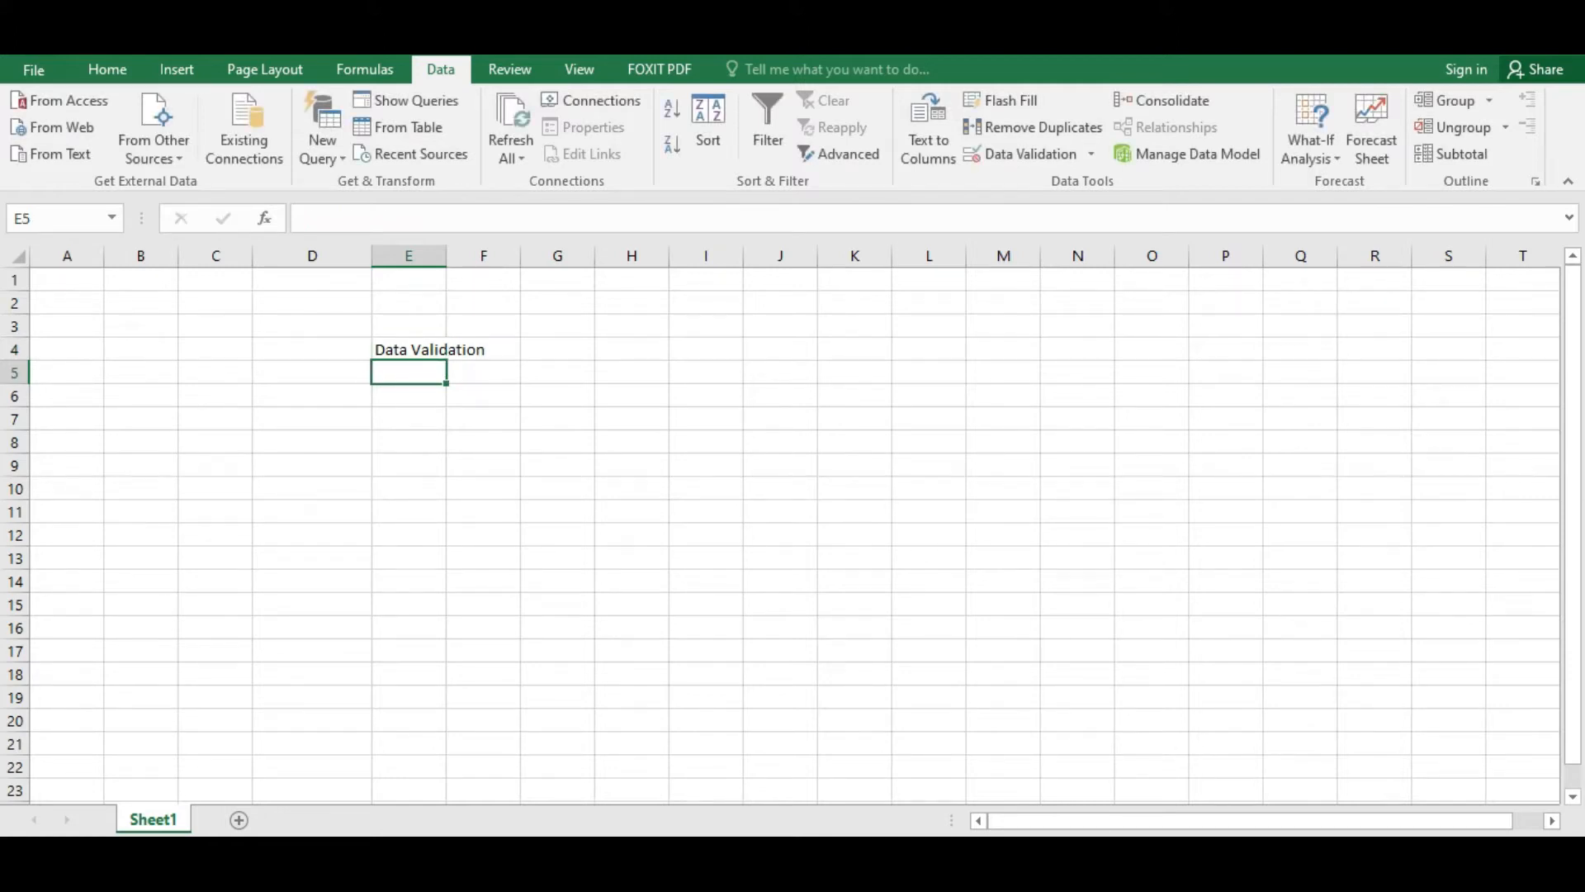
pyautogui.click(312, 373)
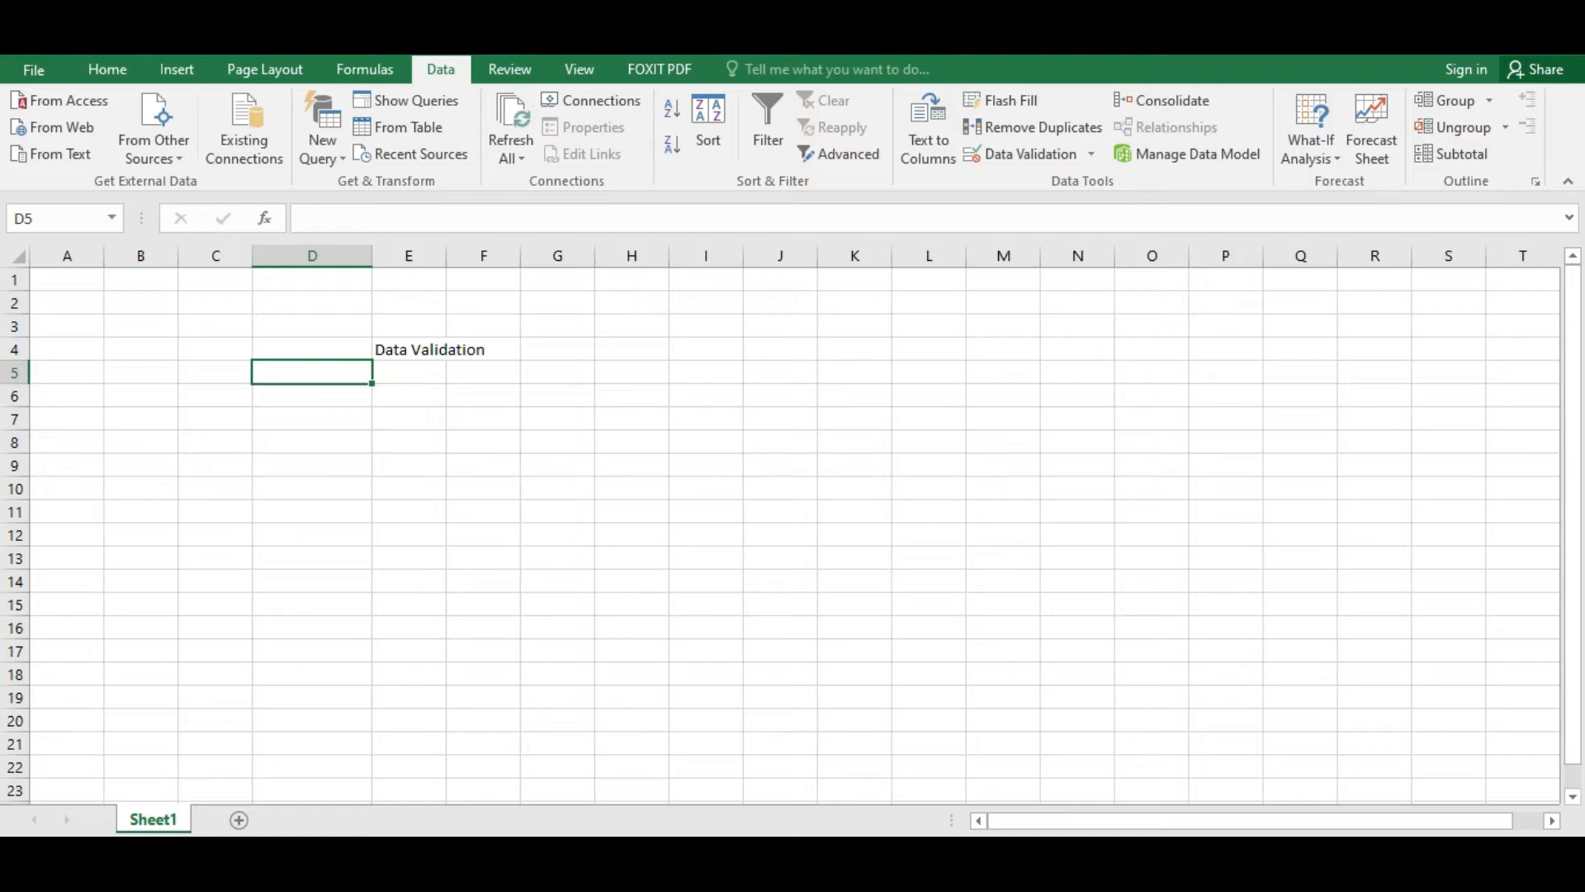
pyautogui.press('Left')
pyautogui.press('Down')
pyautogui.press('Right')
pyautogui.press('Up')
pyautogui.press('Up')
pyautogui.press('Right')
pyautogui.press('Down')
pyautogui.press('Left')
pyautogui.press('Right')
pyautogui.press('Up')
pyautogui.press('Right')
pyautogui.press('Down')
pyautogui.press('Left')
pyautogui.press('Down')
pyautogui.press('Left')
pyautogui.press('Up')
pyautogui.press('Down')
pyautogui.press('Right')
pyautogui.press('Left')
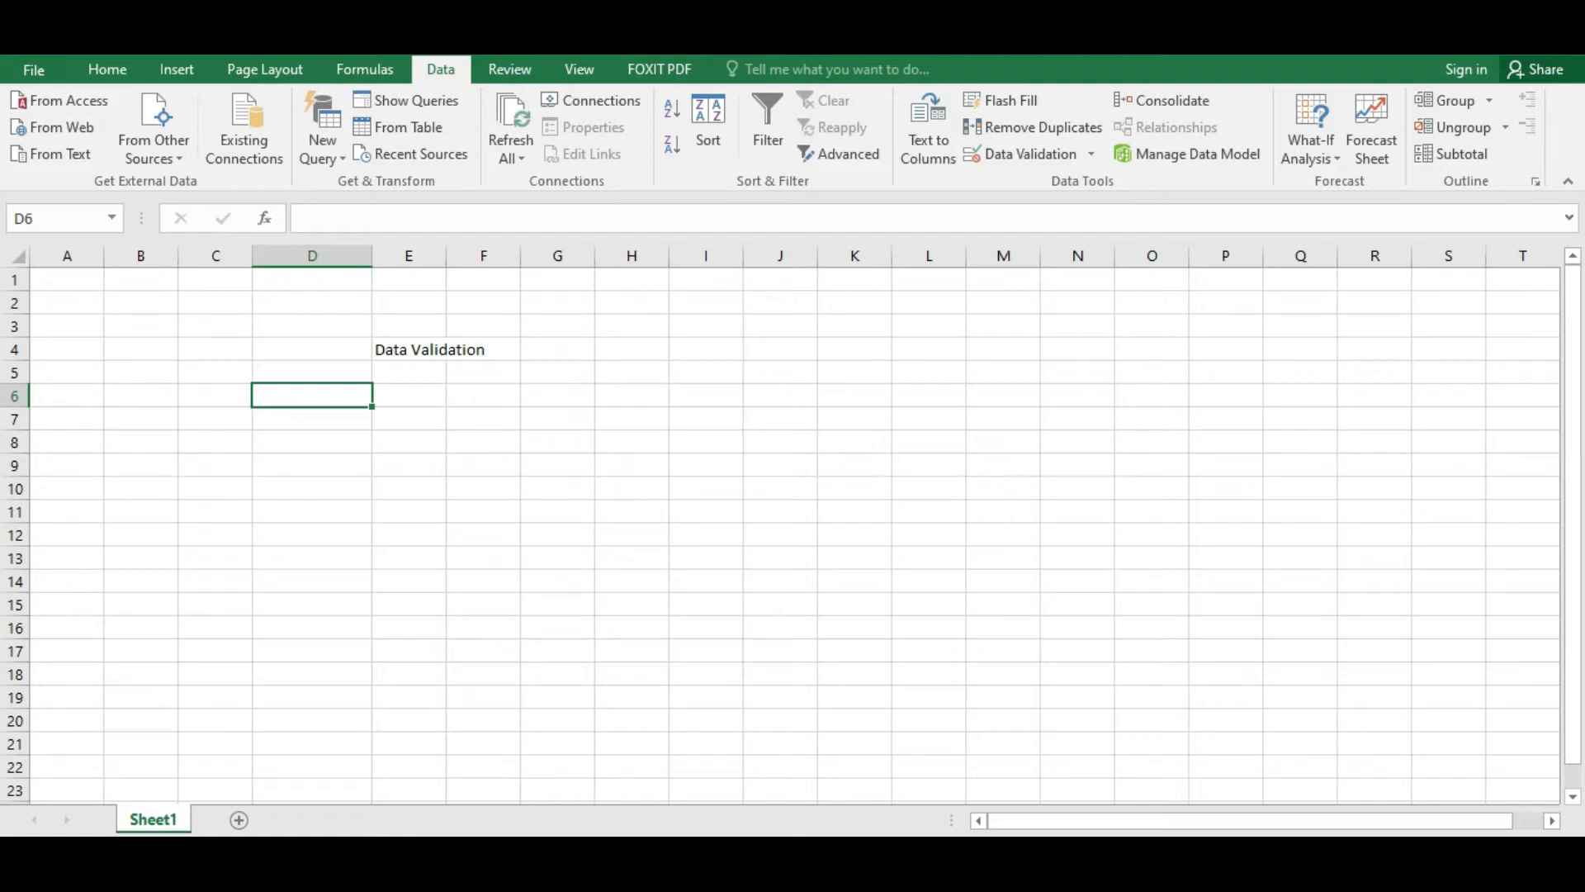
pyautogui.press('Left')
pyautogui.press('Right')
pyautogui.press('Up')
pyautogui.press('Left')
pyautogui.press('Down')
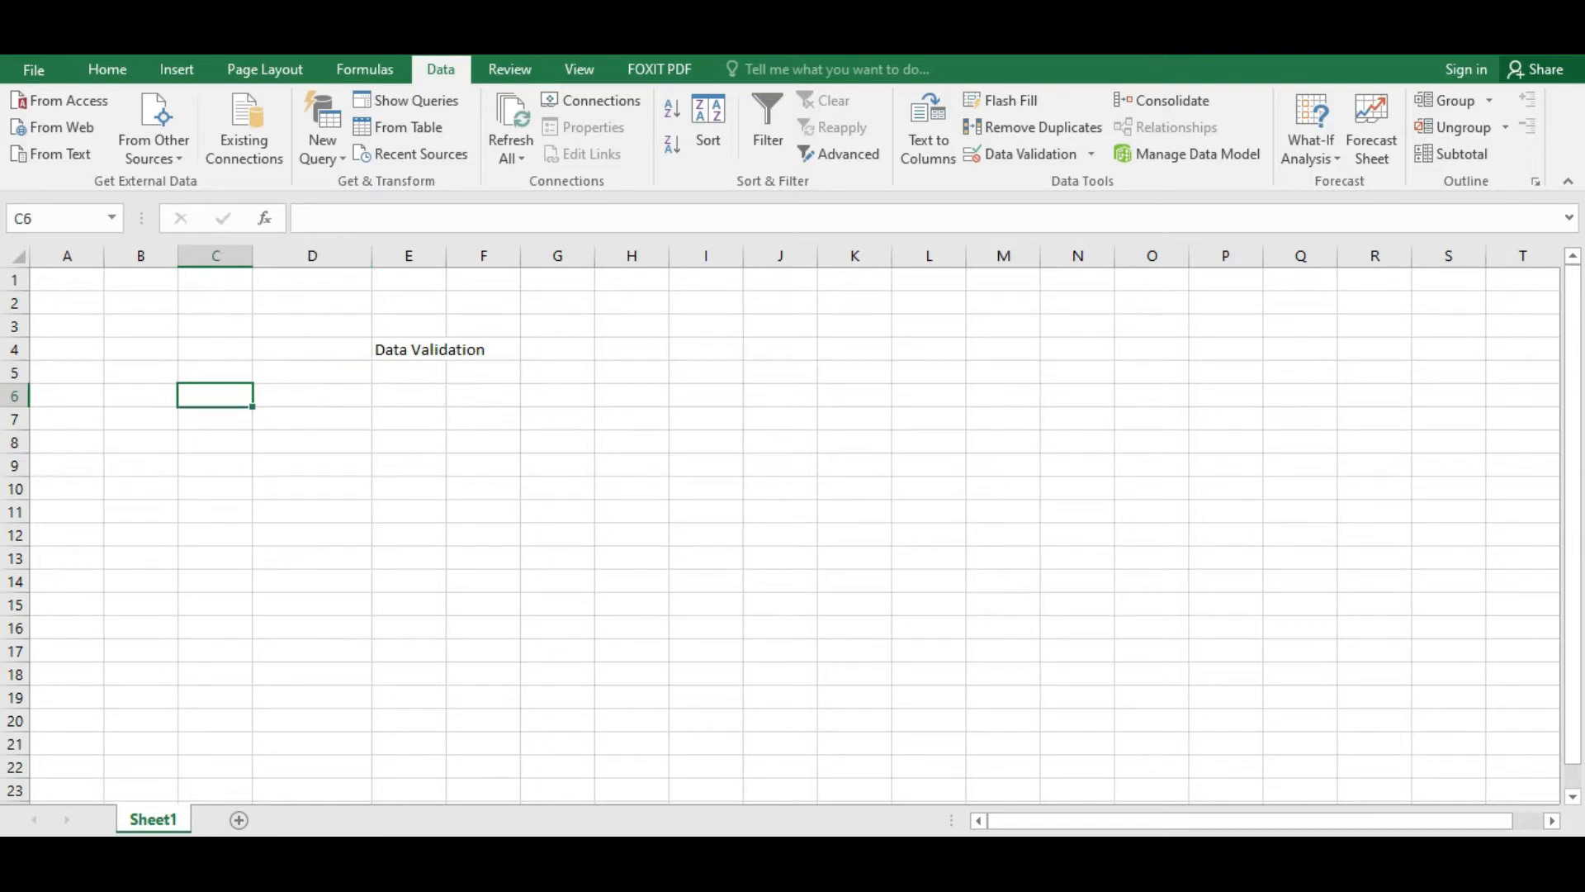
pyautogui.press('Right')
pyautogui.press('Up')
pyautogui.press('Right')
pyautogui.press('Down')
pyautogui.press('Left')
pyautogui.press('Up')
pyautogui.press('Right')
pyautogui.press('Right')
pyautogui.press('Left')
pyautogui.press('Left')
pyautogui.press('Left')
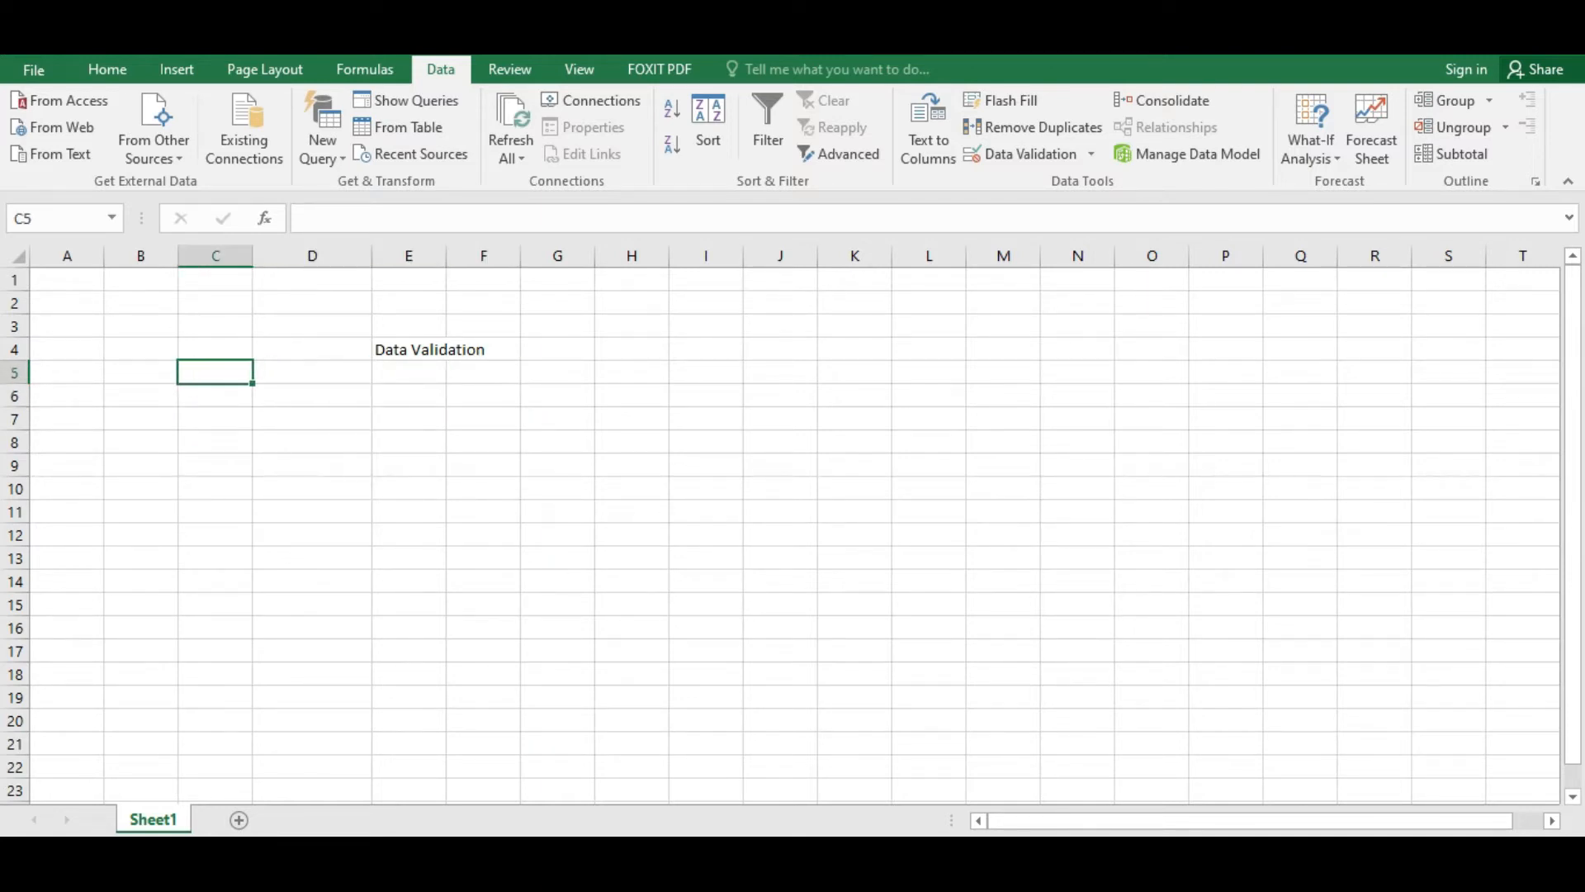
pyautogui.click(225, 387)
# Open the Data Validation settings for cell D7 and examine the input message and error alert options
pyautogui.click(307, 416)
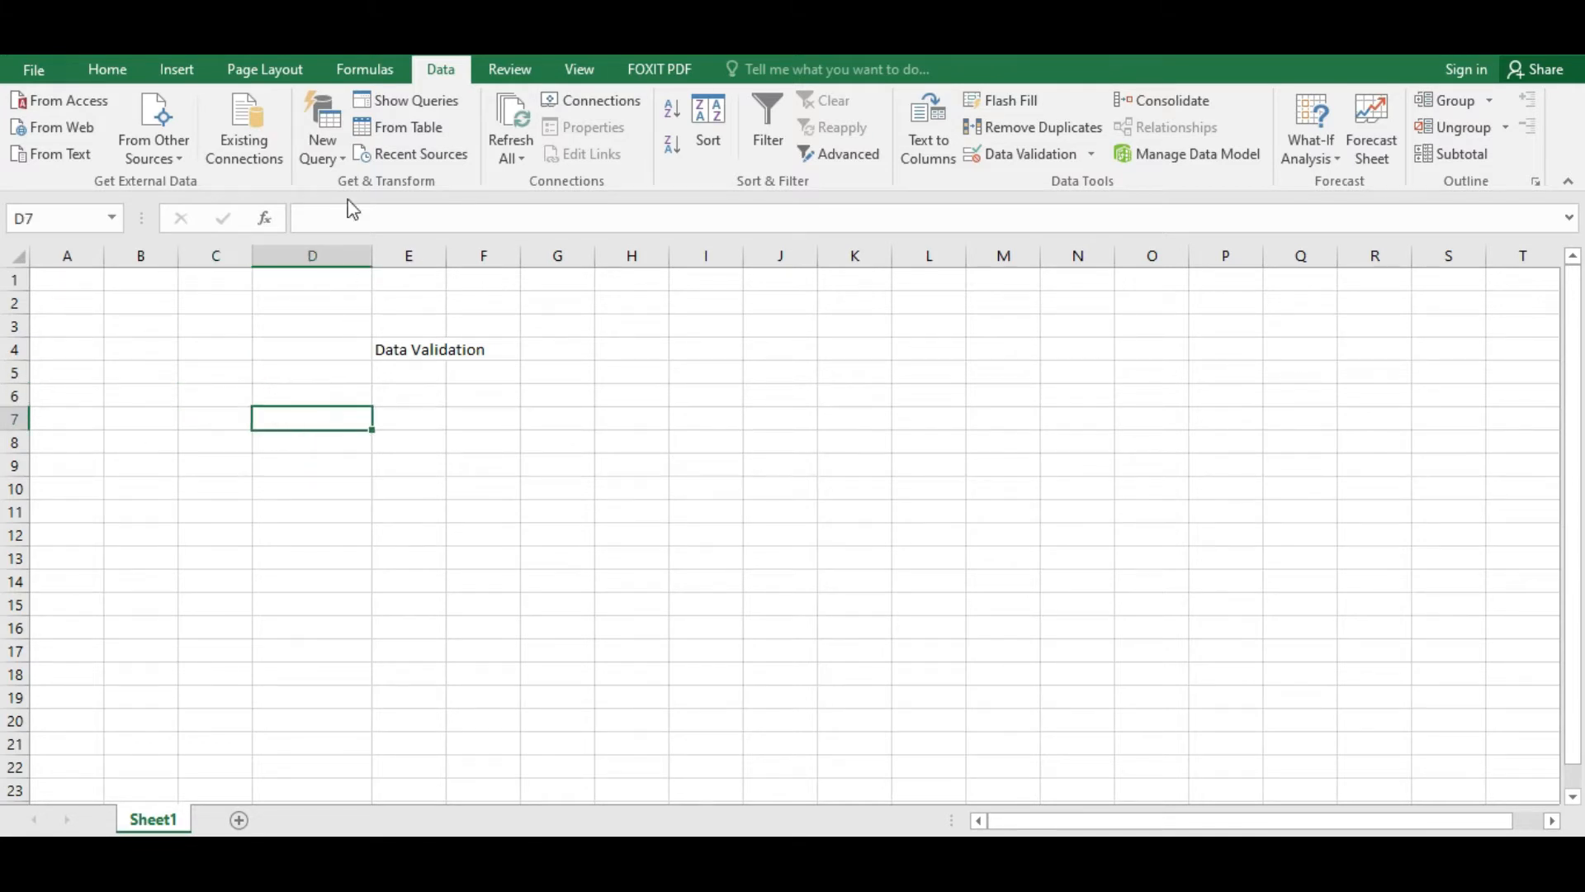
pyautogui.click(426, 73)
pyautogui.click(428, 72)
pyautogui.click(1051, 156)
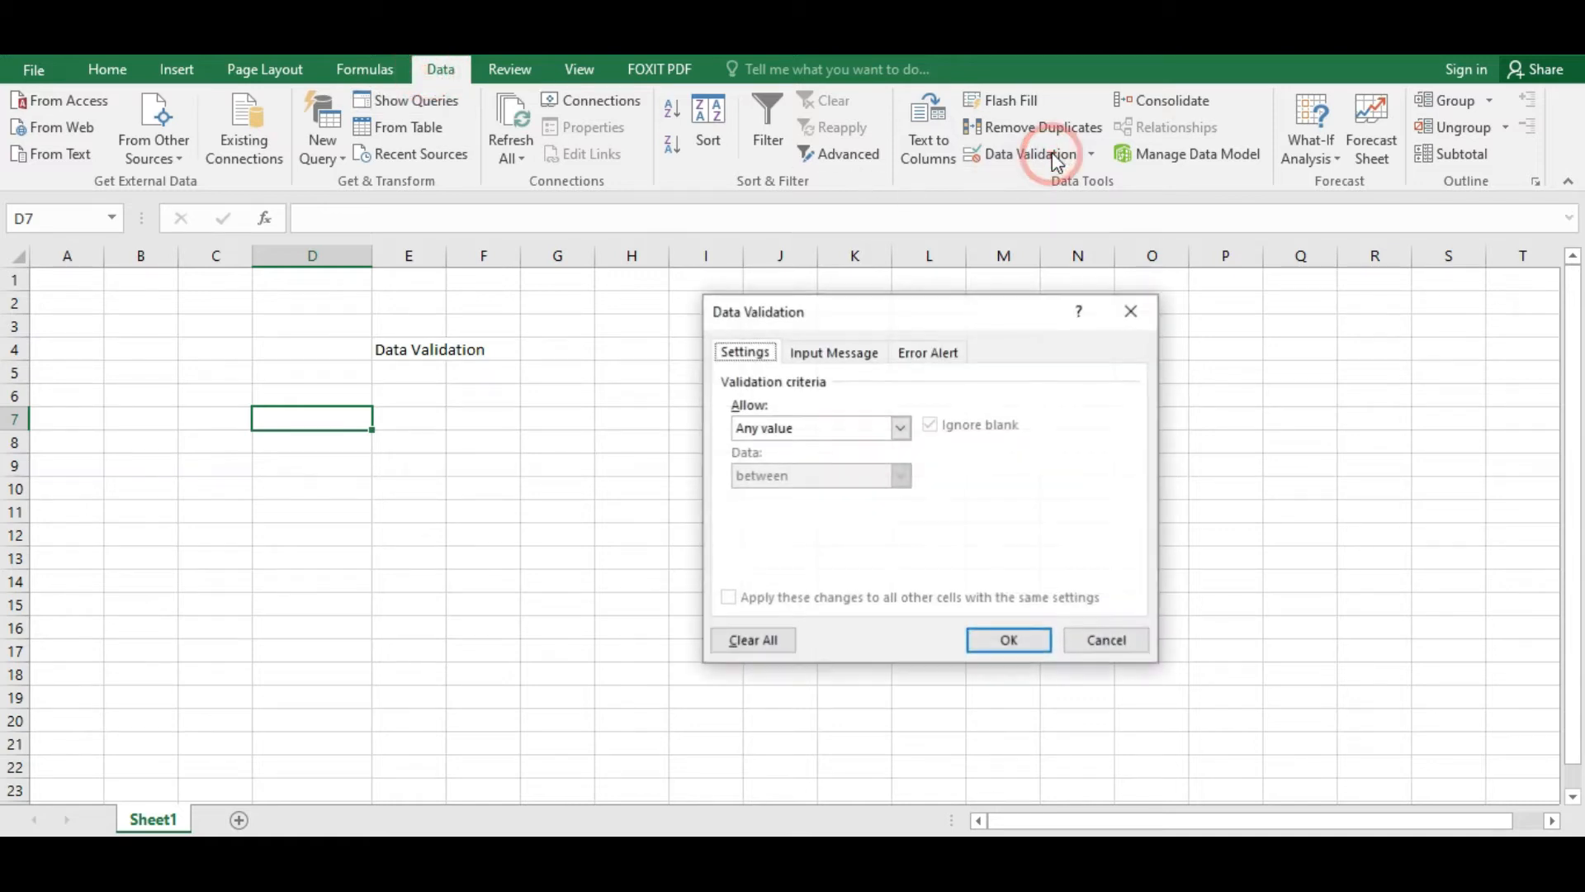
pyautogui.click(787, 542)
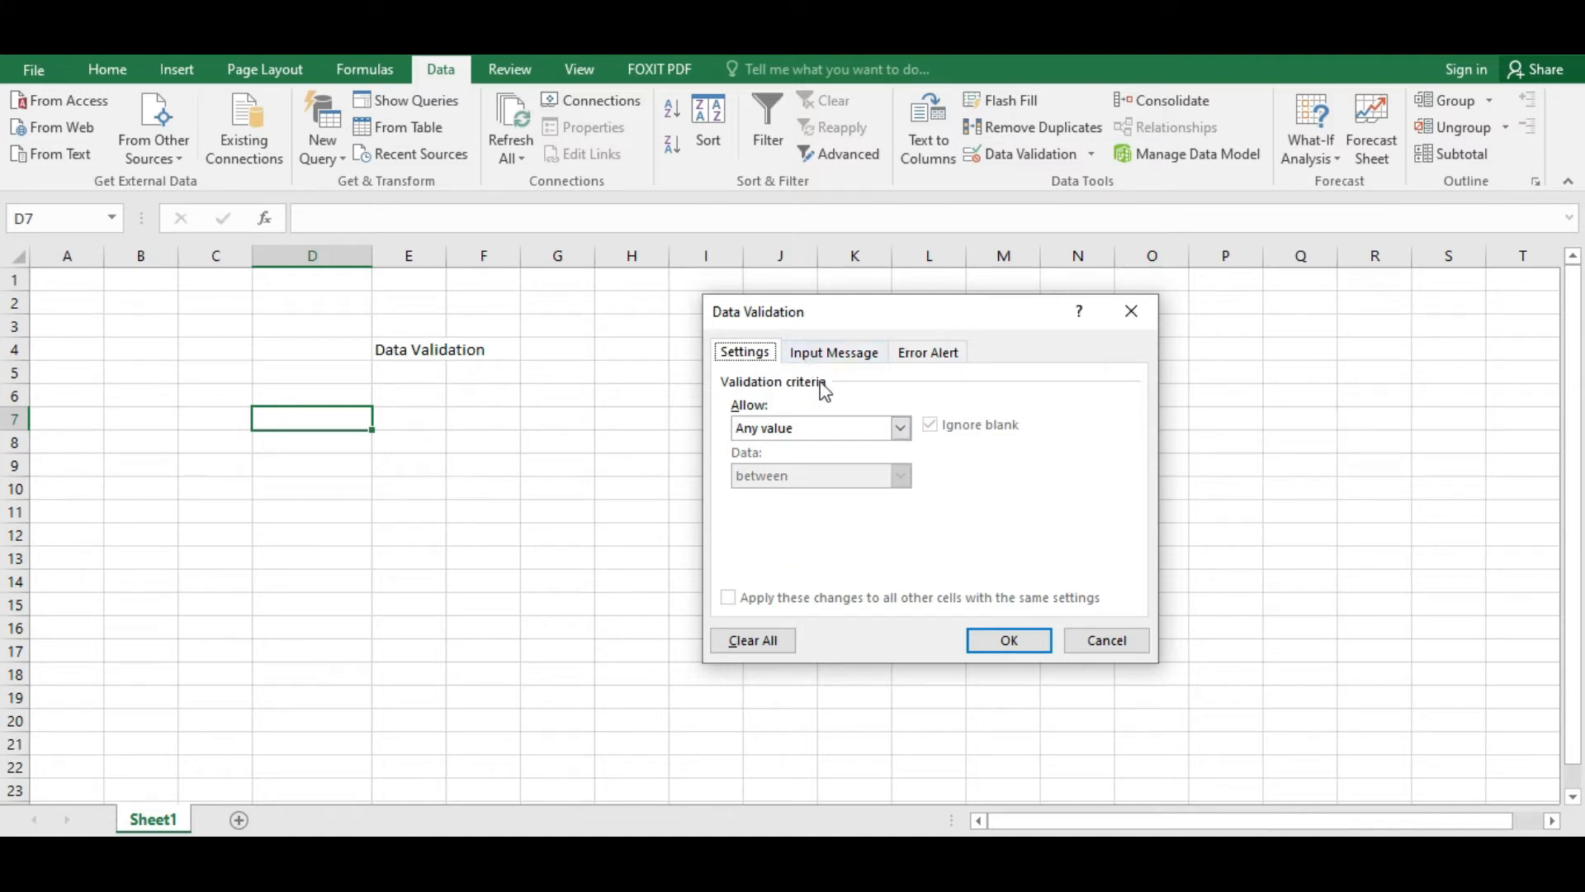
pyautogui.click(835, 352)
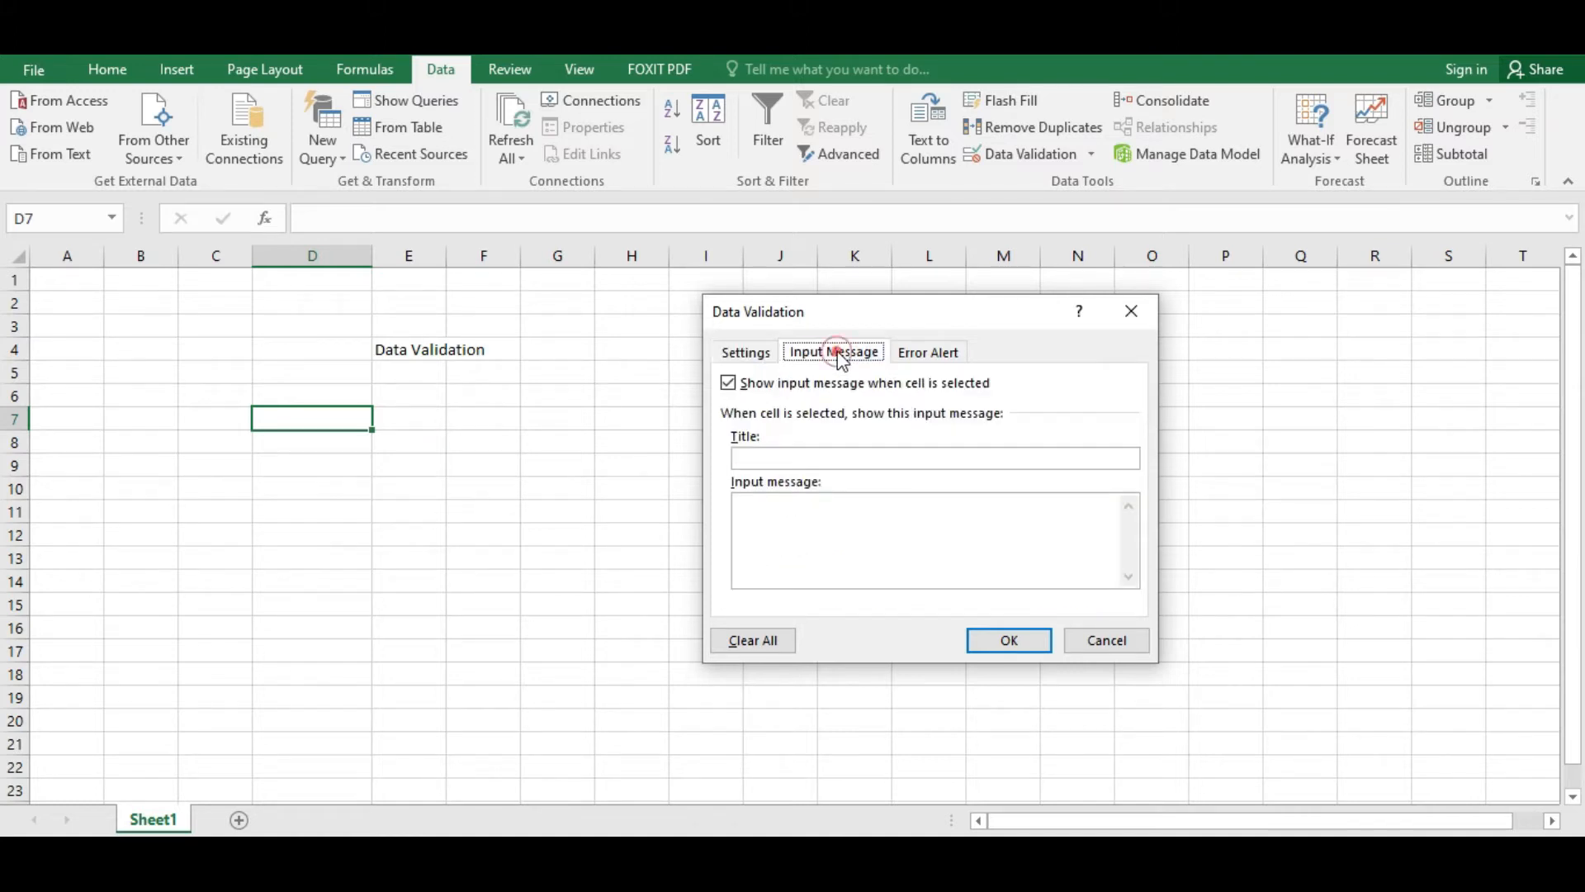
pyautogui.click(936, 354)
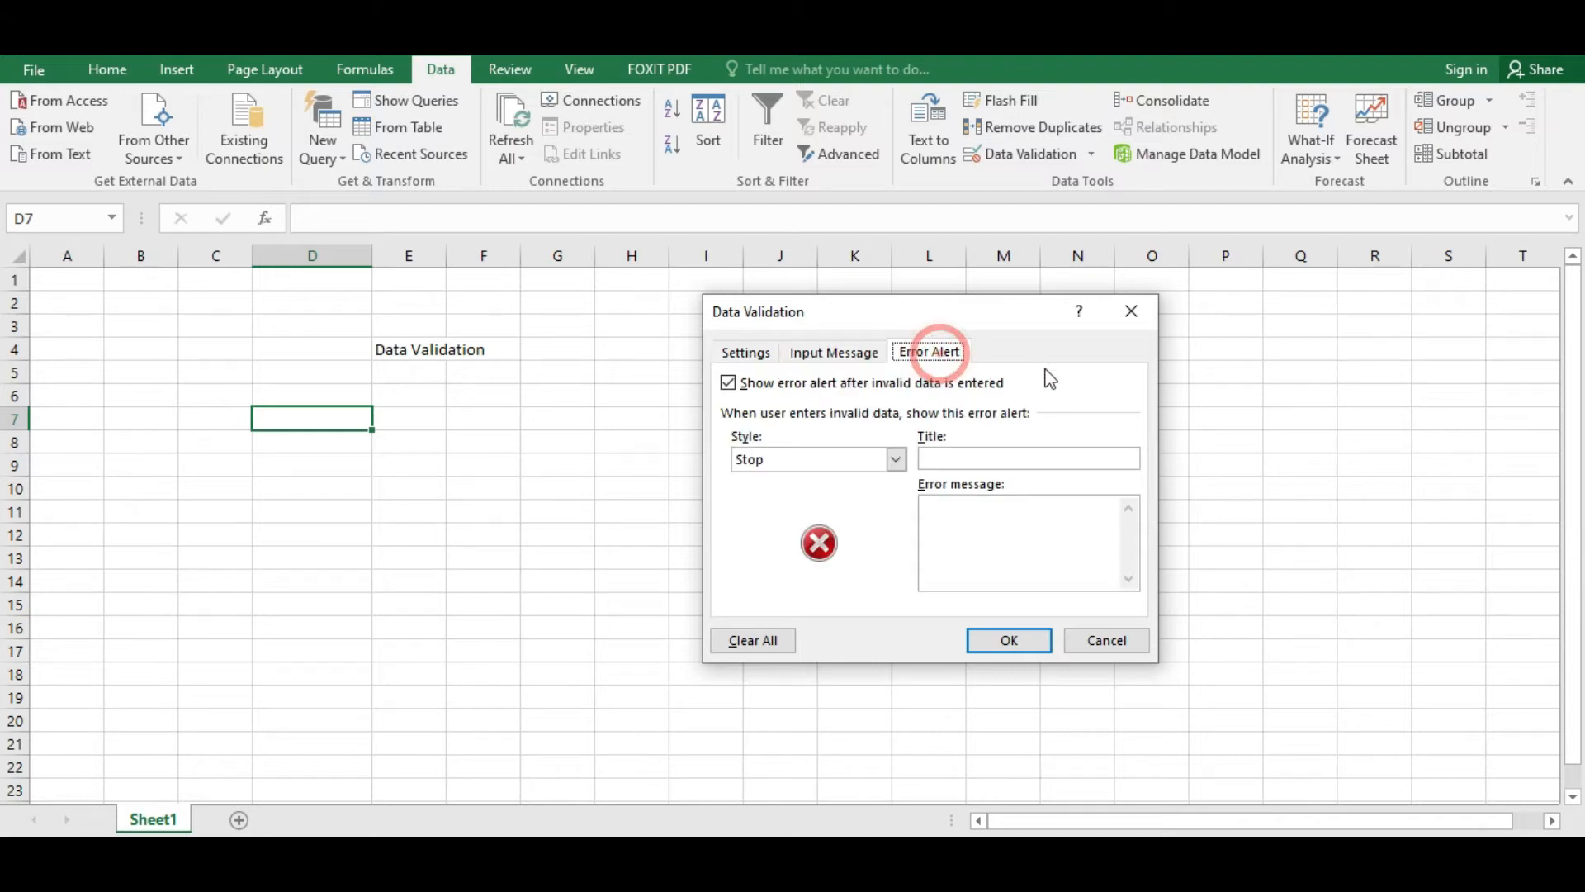
pyautogui.click(751, 357)
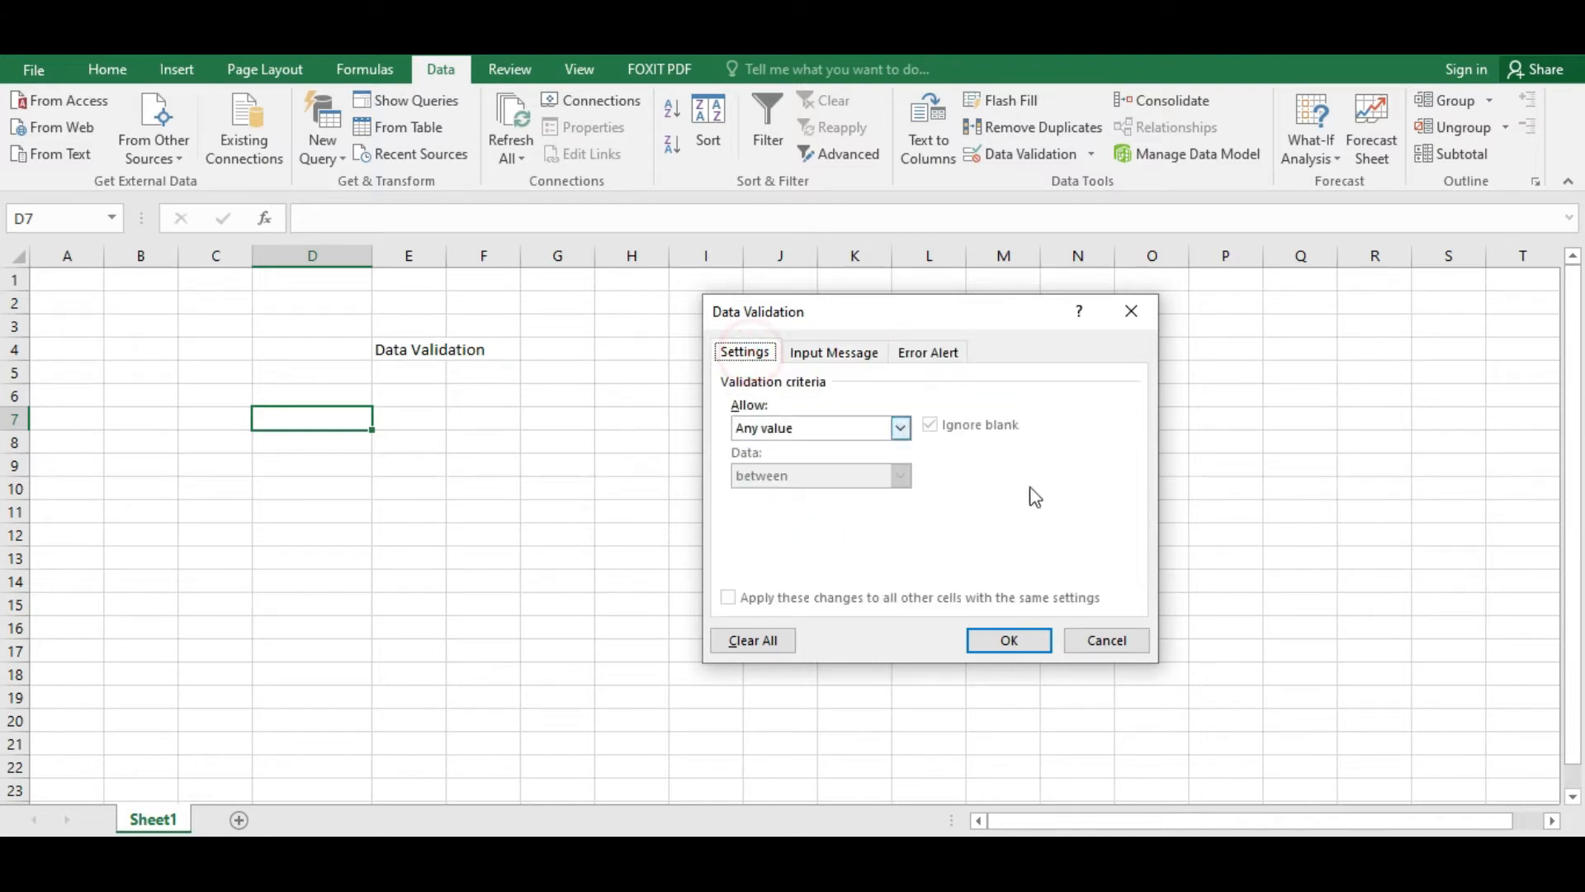
# Restrict cell D7 to whole numbers between a minimum of 18 and a maximum of 65
pyautogui.click(900, 427)
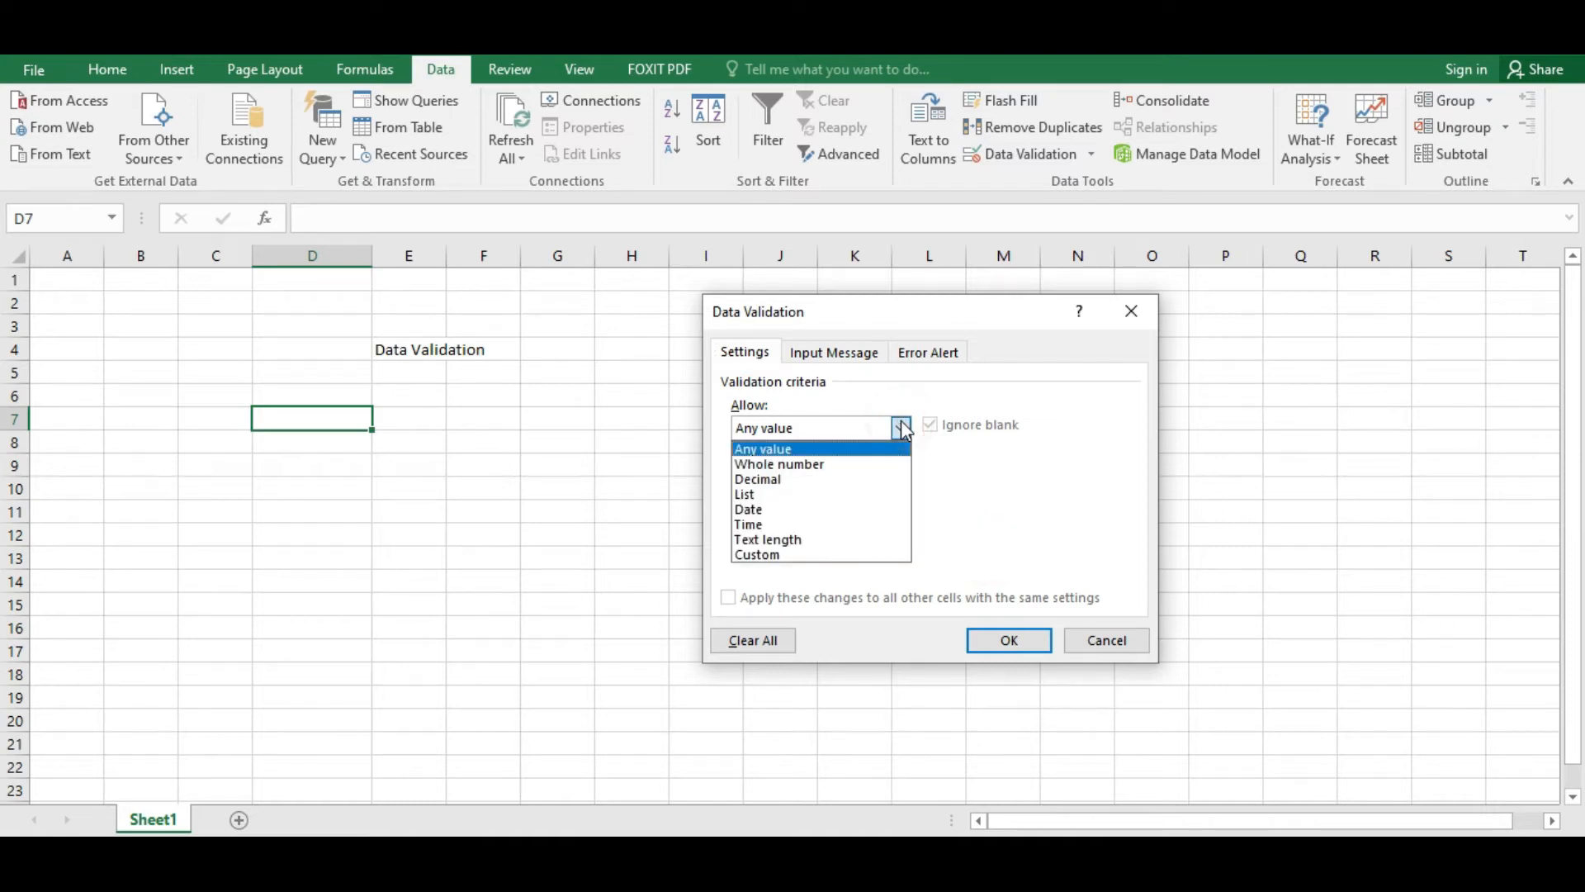
pyautogui.click(820, 467)
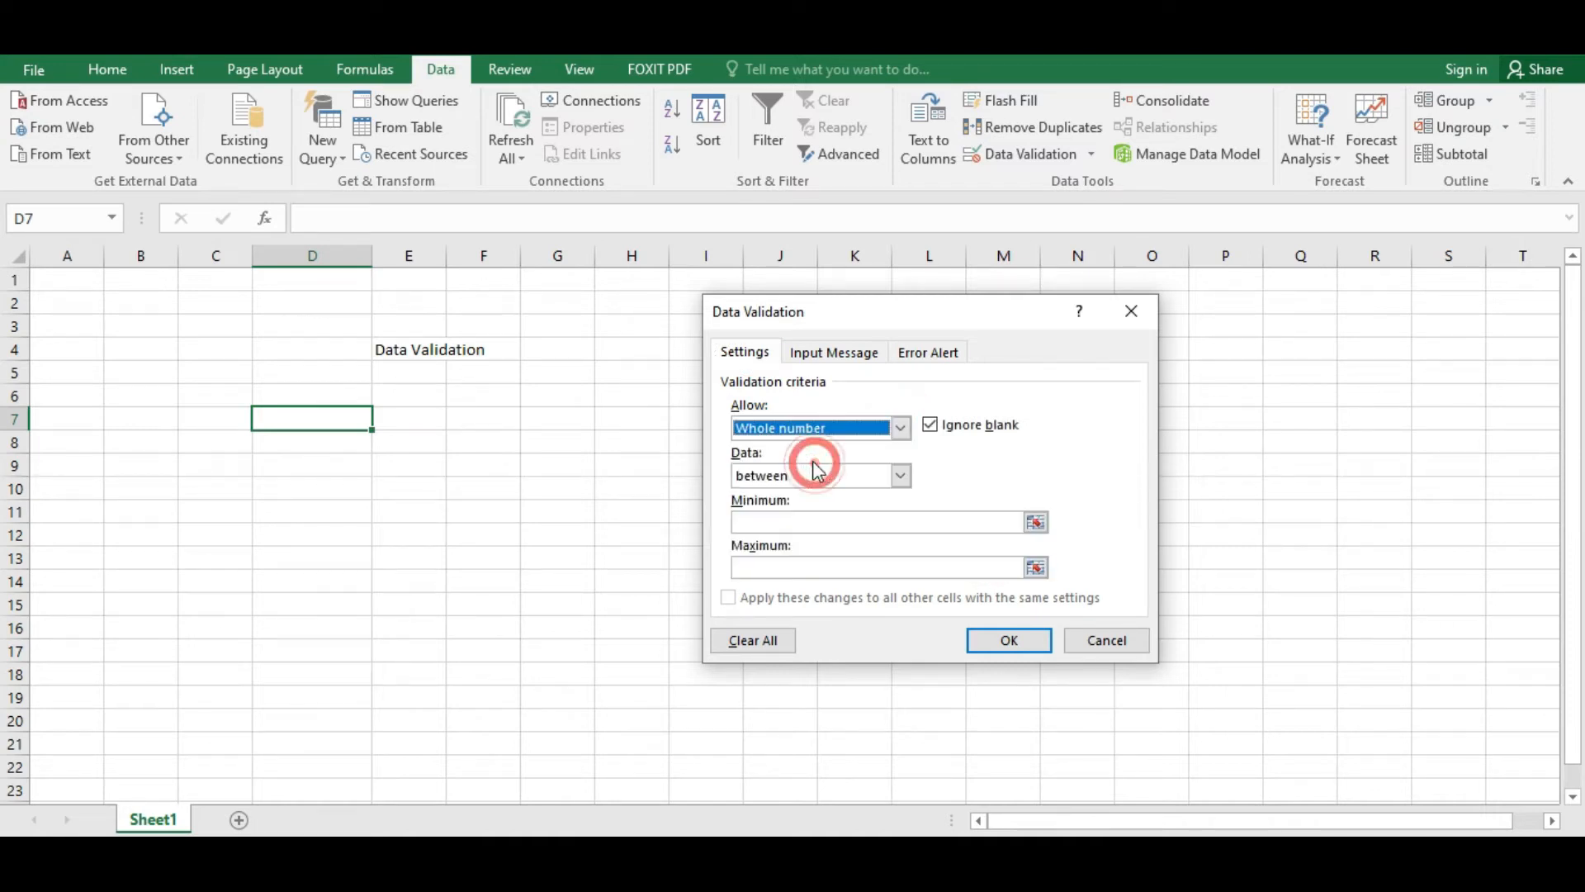
pyautogui.click(899, 428)
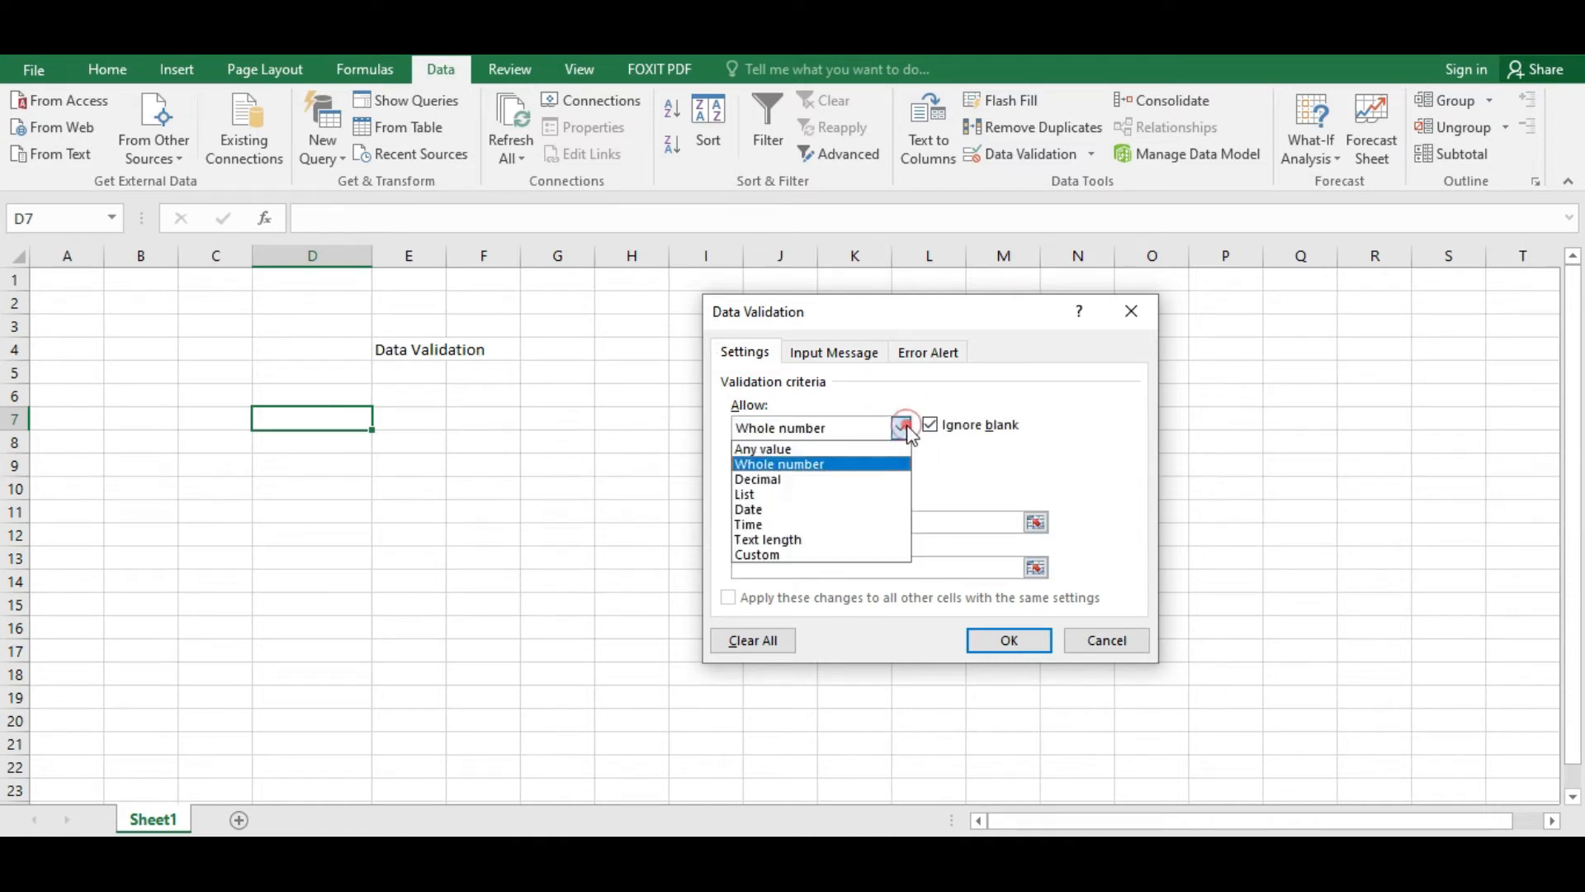
pyautogui.click(799, 464)
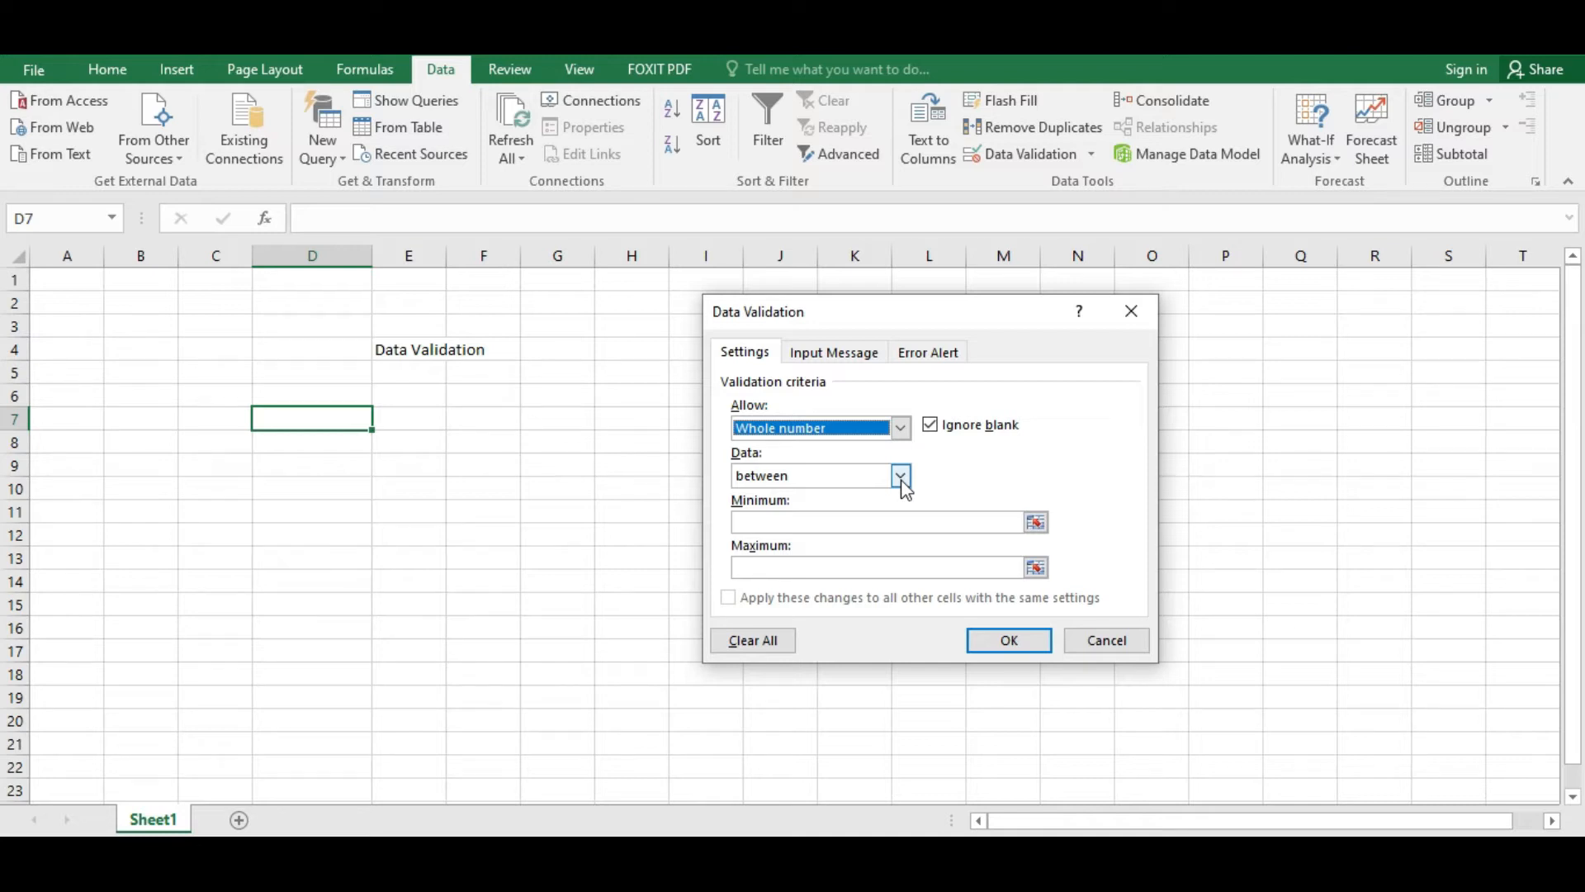
pyautogui.click(868, 520)
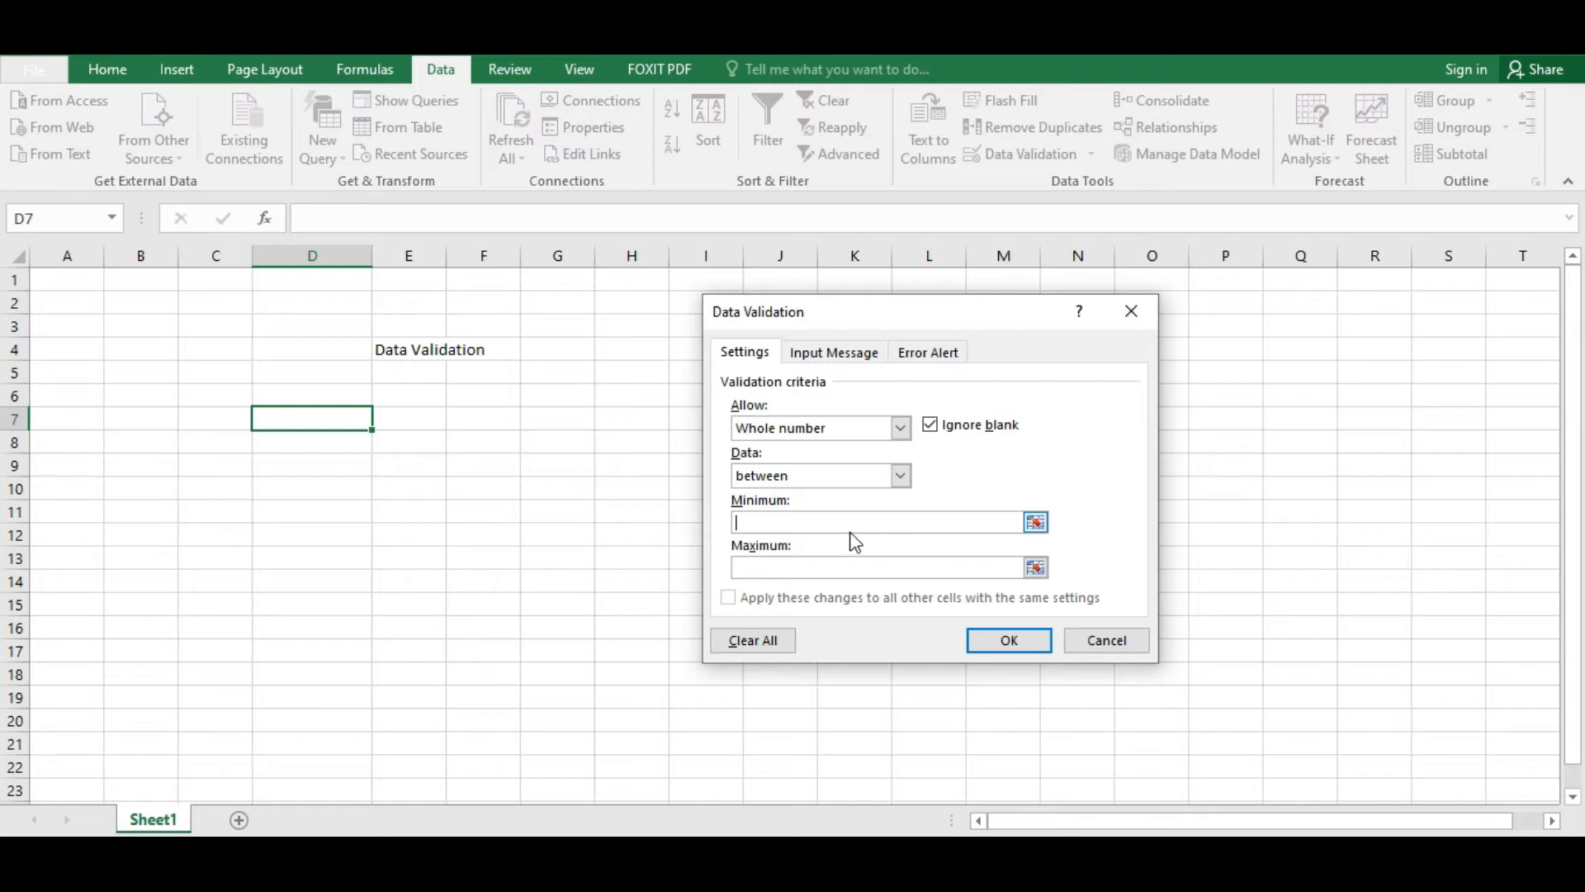
pyautogui.click(884, 524)
pyautogui.write('18')
pyautogui.click(883, 565)
pyautogui.write('65')
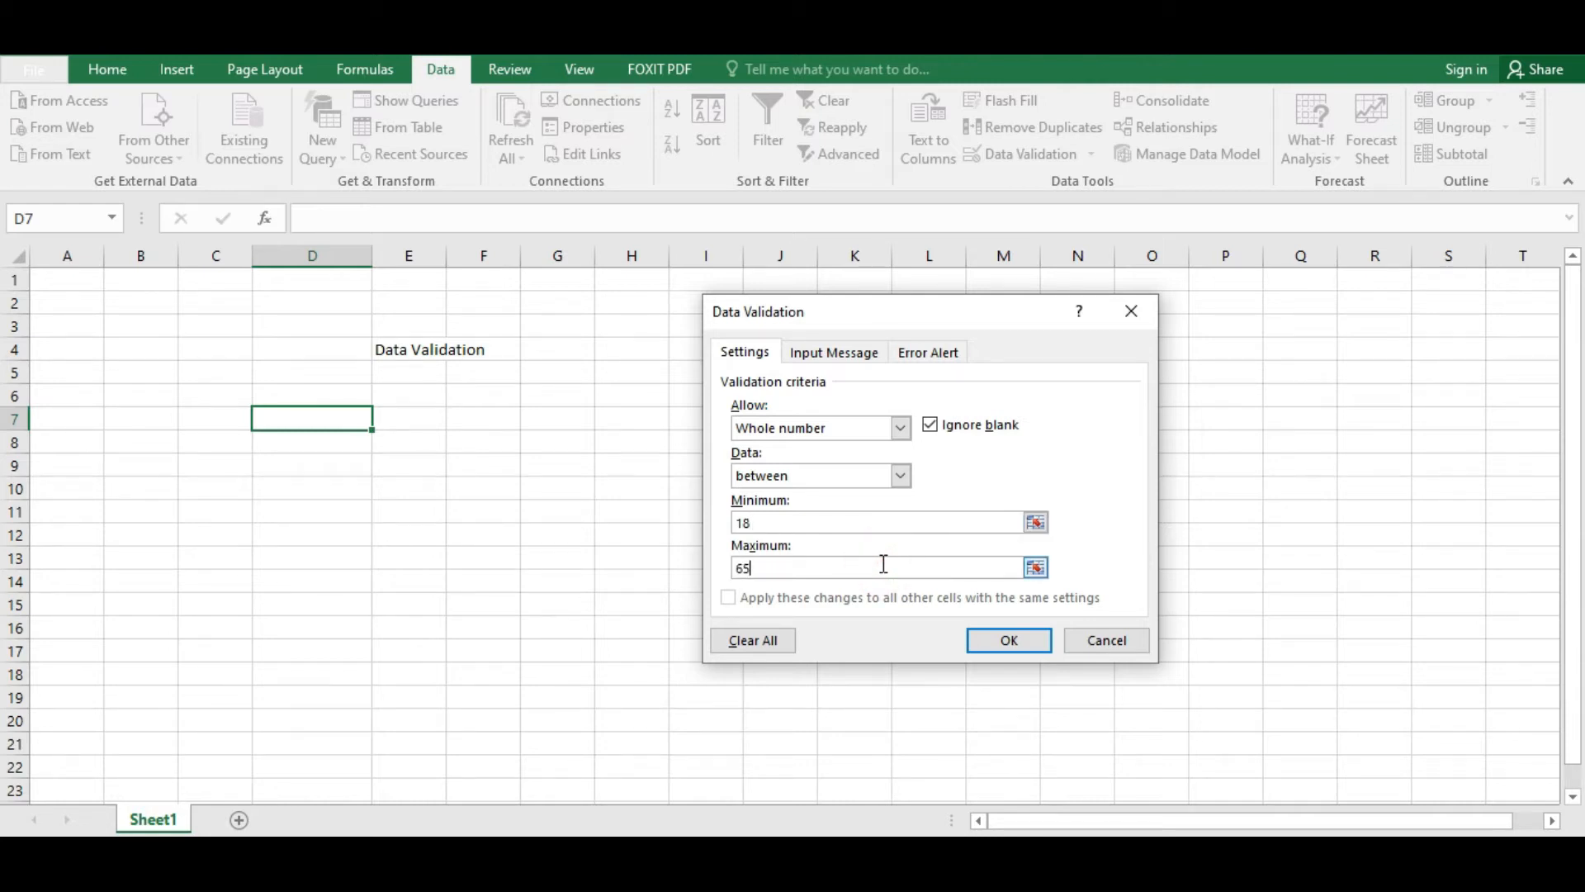
pyautogui.click(1004, 642)
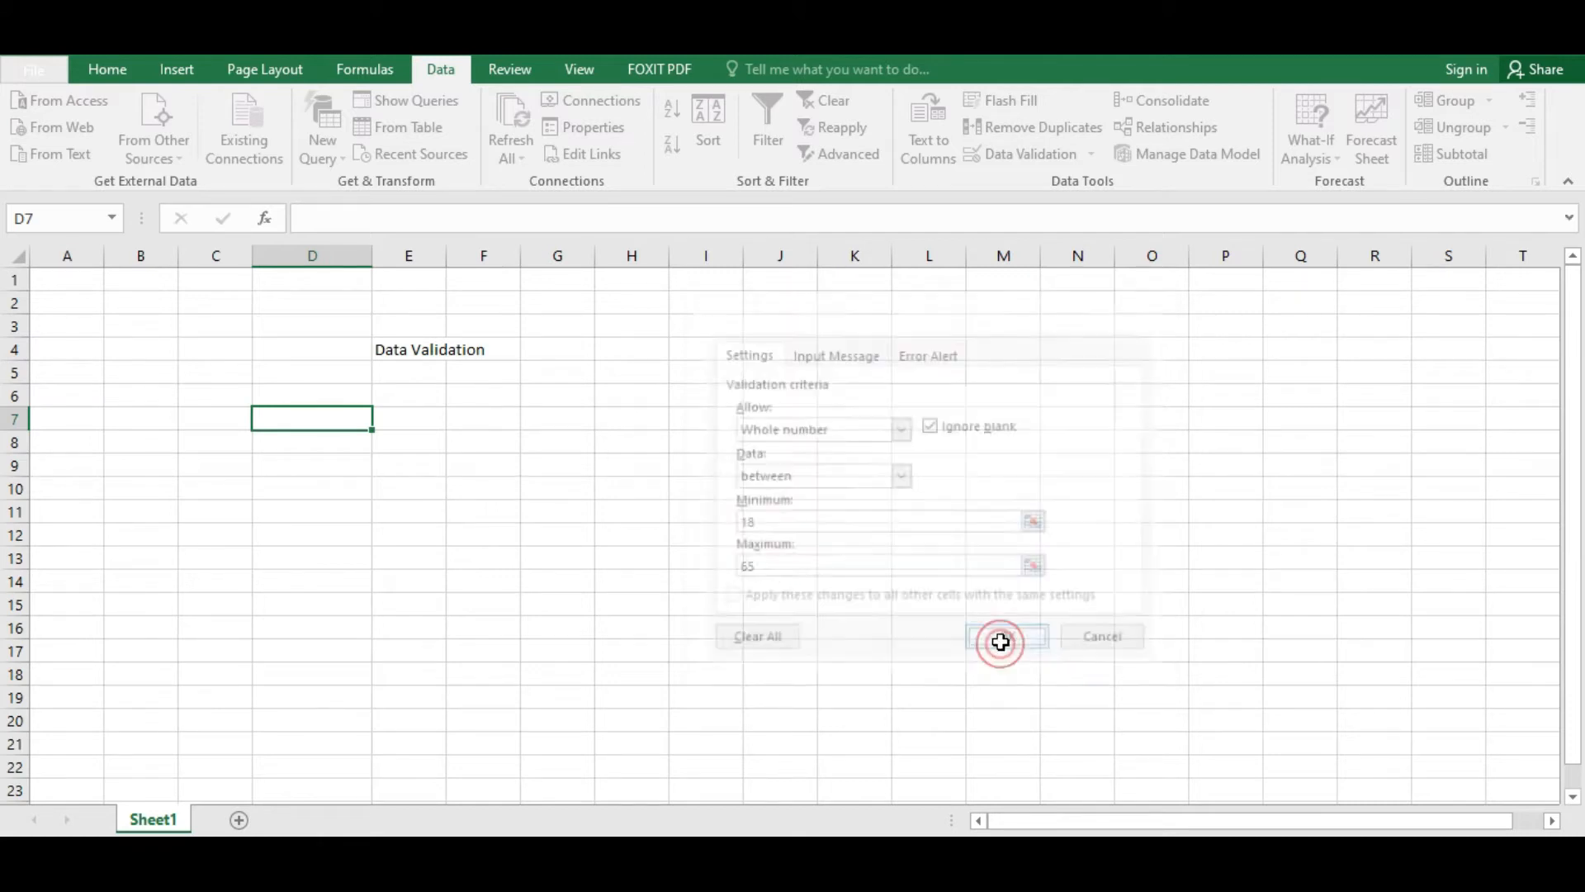
pyautogui.click(305, 367)
pyautogui.click(319, 344)
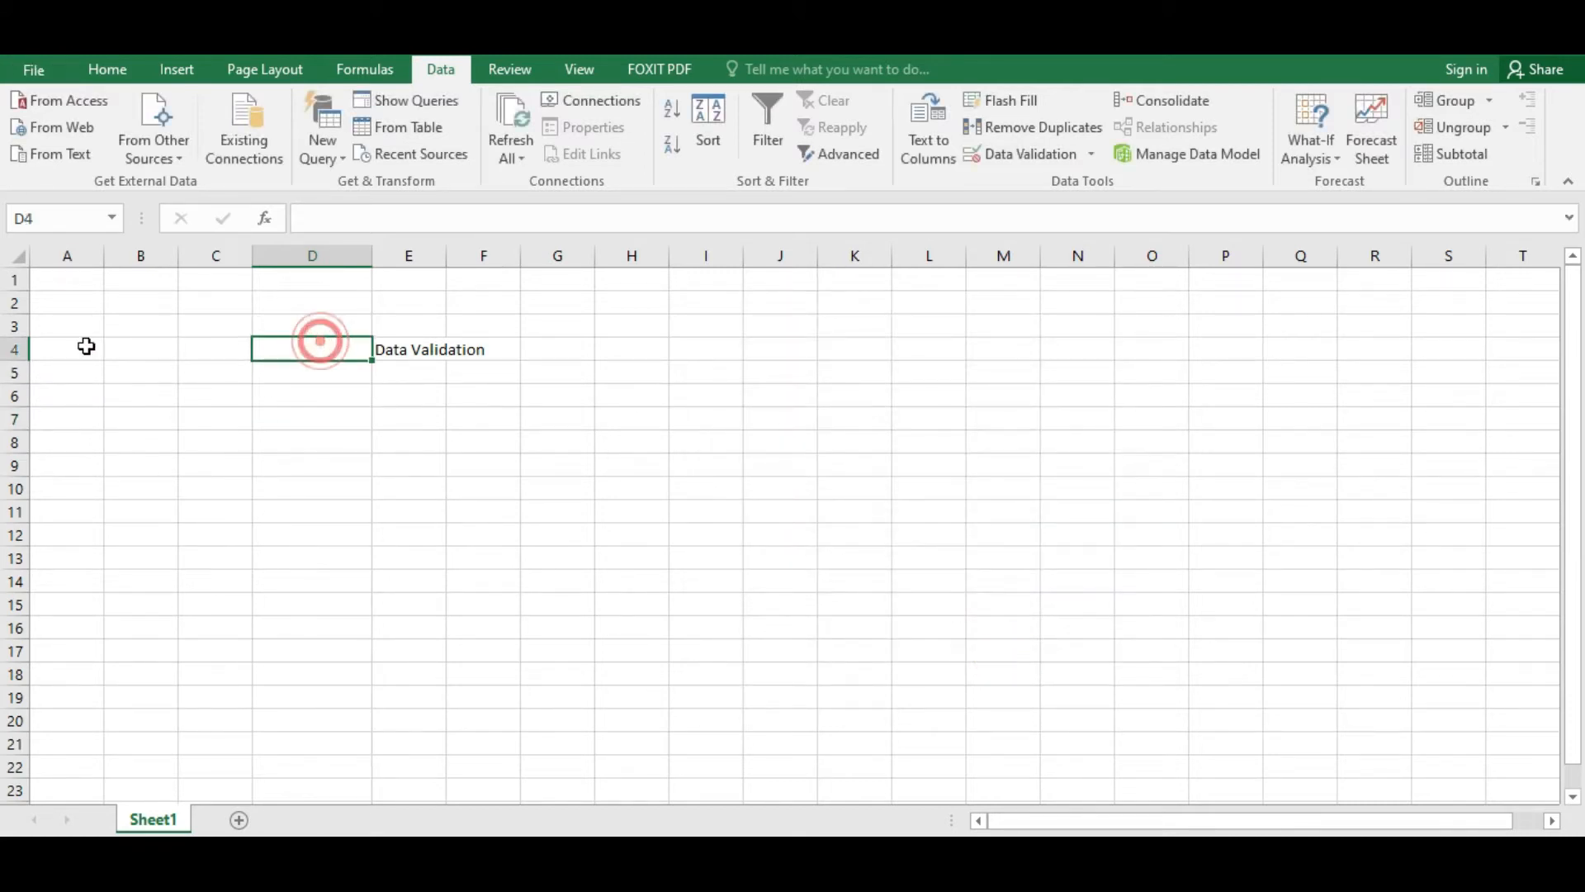
pyautogui.click(166, 343)
pyautogui.click(214, 465)
pyautogui.click(213, 351)
pyautogui.click(404, 344)
pyautogui.click(277, 418)
pyautogui.click(204, 418)
# Enter the heading "Age" in cell B6
pyautogui.click(166, 397)
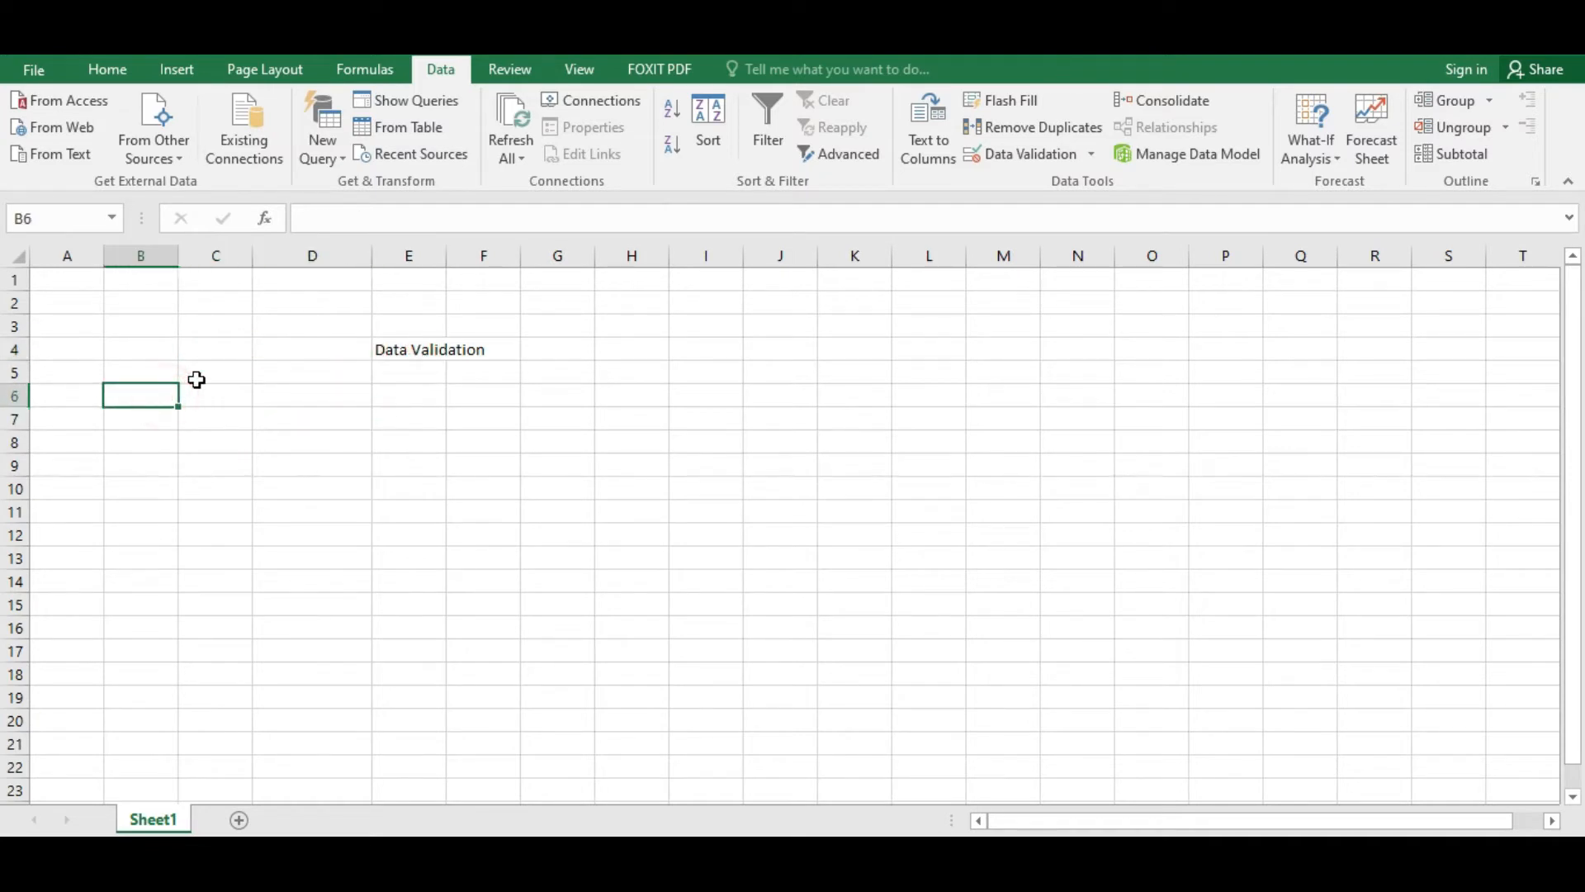
pyautogui.write('Age')
pyautogui.press('Return')
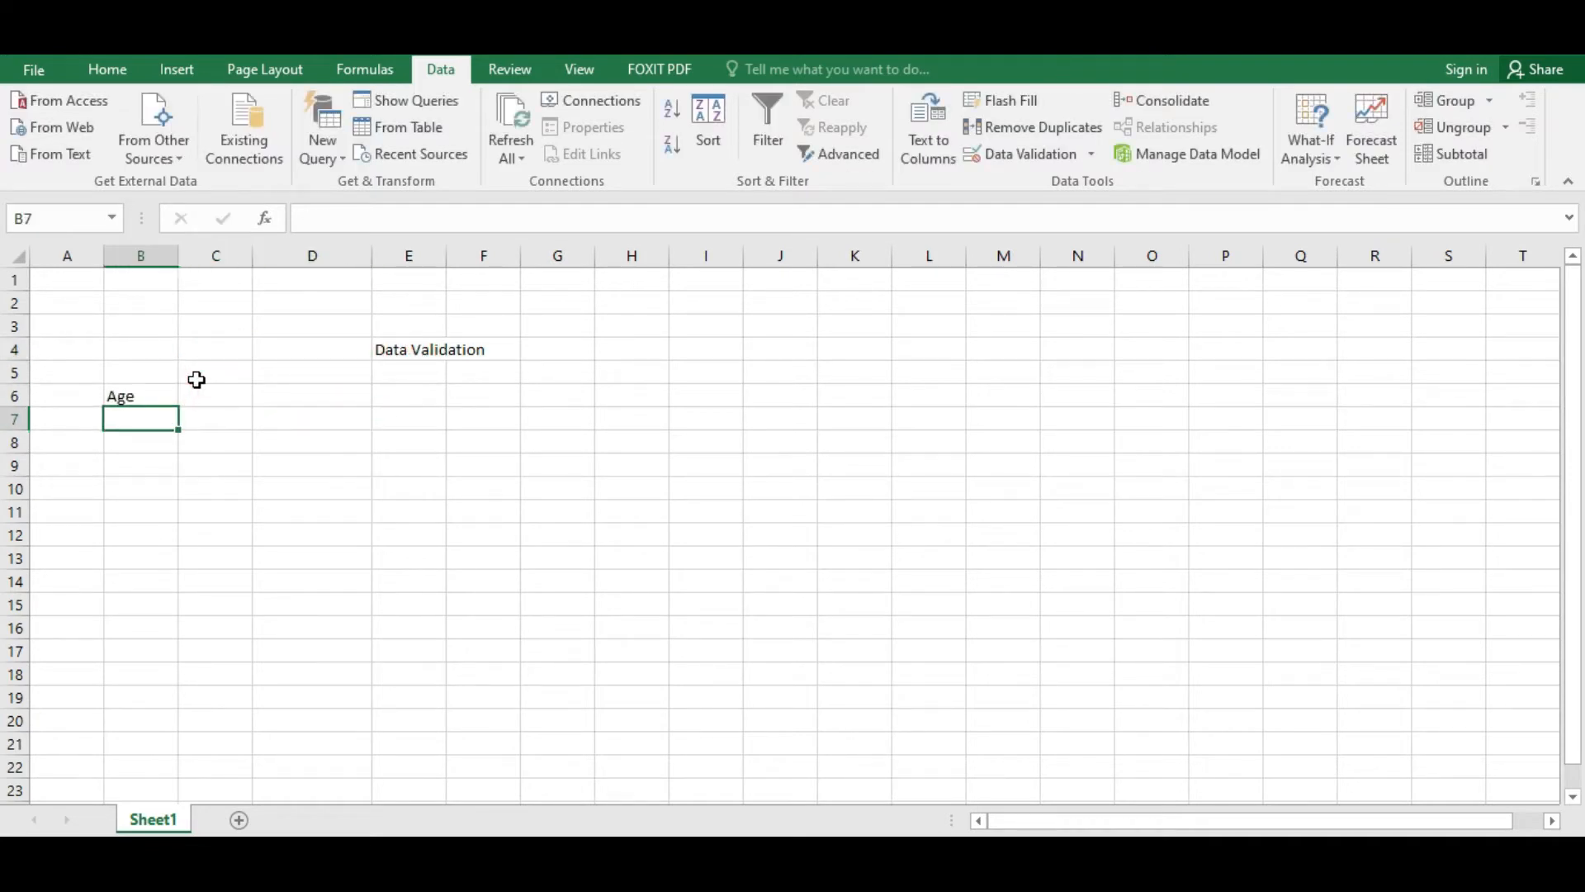
pyautogui.hotkey('shift', 'Down')
pyautogui.hotkey('shift', 'Down')
pyautogui.hotkey('shift', 'Down')
pyautogui.hotkey('shift', 'Down')
pyautogui.hotkey('shift', 'Down')
pyautogui.hotkey('shift', 'Down')
pyautogui.hotkey('shift', 'Down')
pyautogui.hotkey('shift', 'Down')
pyautogui.hotkey('shift', 'Down')
pyautogui.hotkey('shift', 'Down')
pyautogui.hotkey('shift', 'Down')
pyautogui.hotkey('shift', 'Down')
pyautogui.hotkey('shift', 'Down')
pyautogui.hotkey('shift', 'Down')
pyautogui.hotkey('shift', 'Down')
pyautogui.hotkey('shift', 'Down')
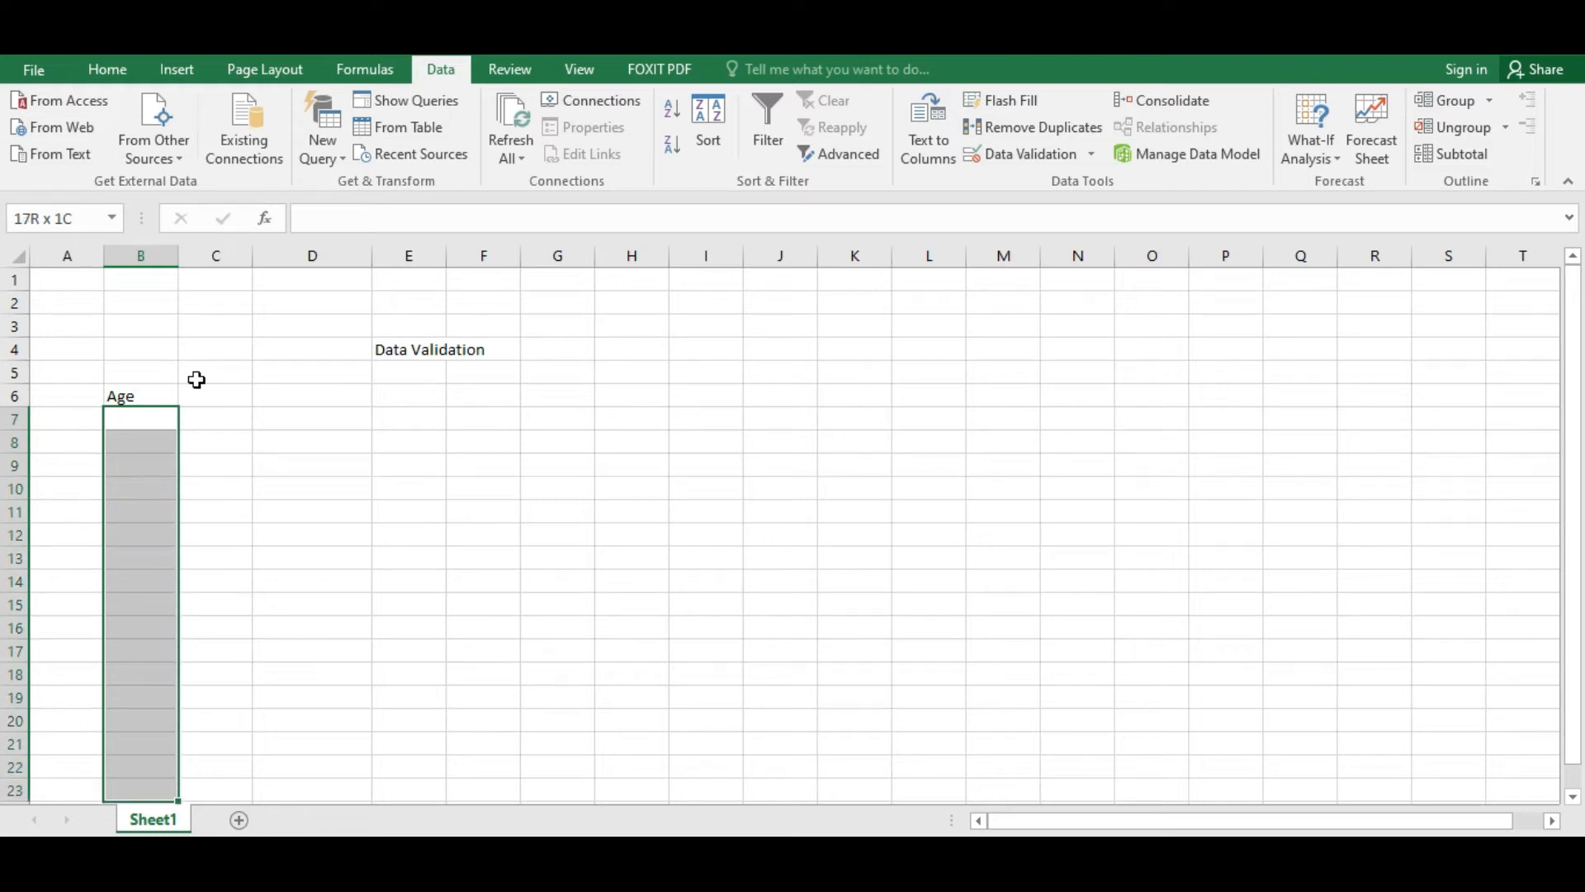
pyautogui.hotkey('shift', 'Down')
pyautogui.hotkey('shift', 'Up')
pyautogui.hotkey('shift', 'Up')
pyautogui.hotkey('shift', 'Up')
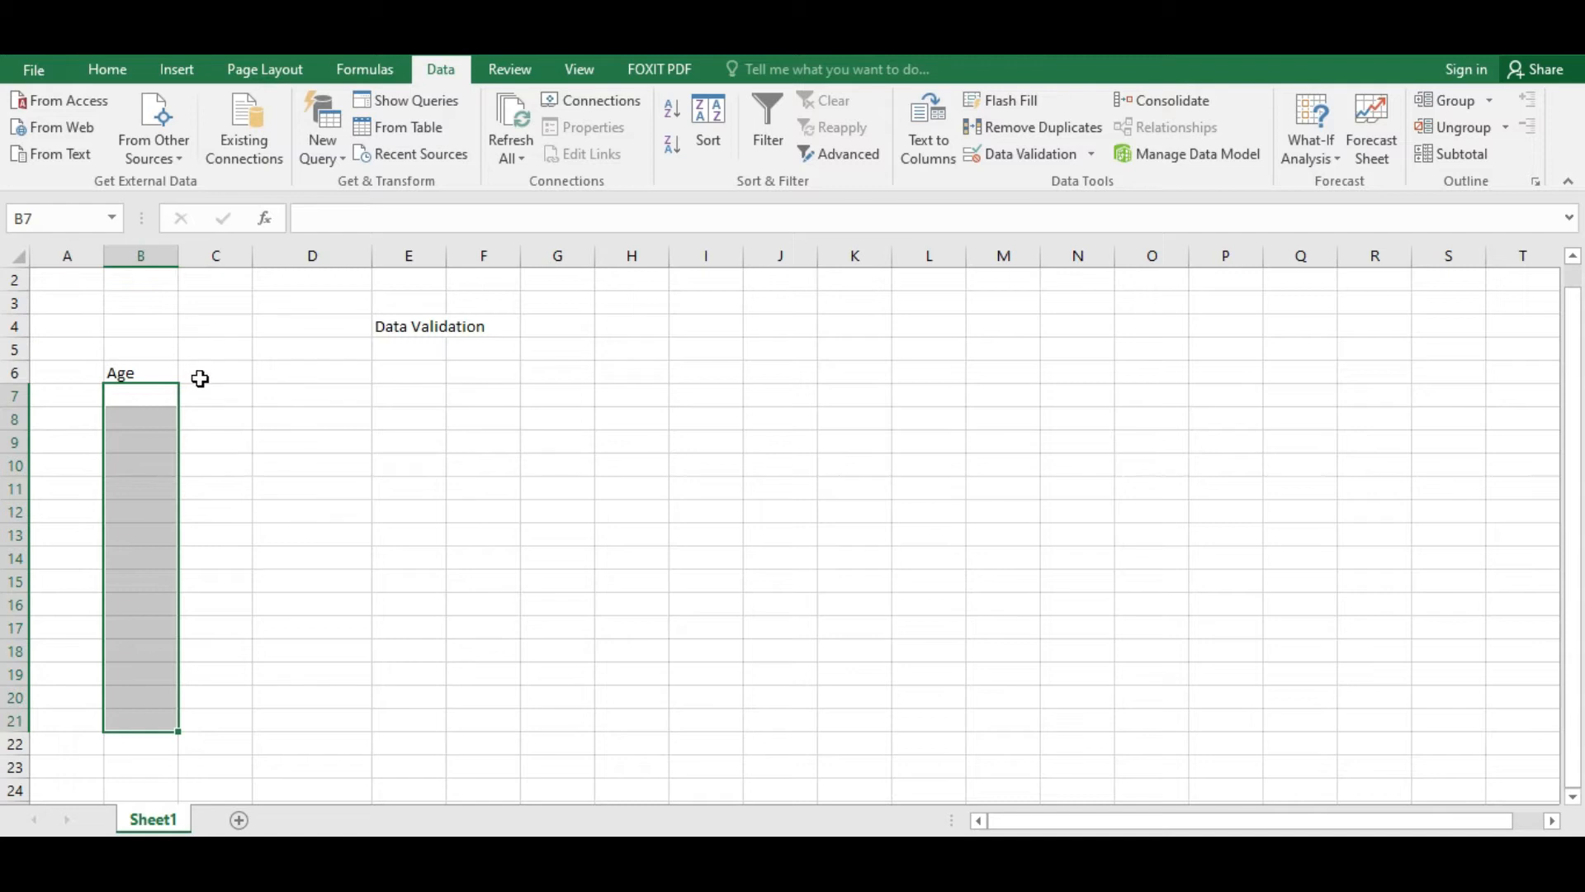
# Apply all borders to the range B6:L21 to form a table grid under the Age heading
pyautogui.moveTo(156, 364); pyautogui.dragTo(905, 699)
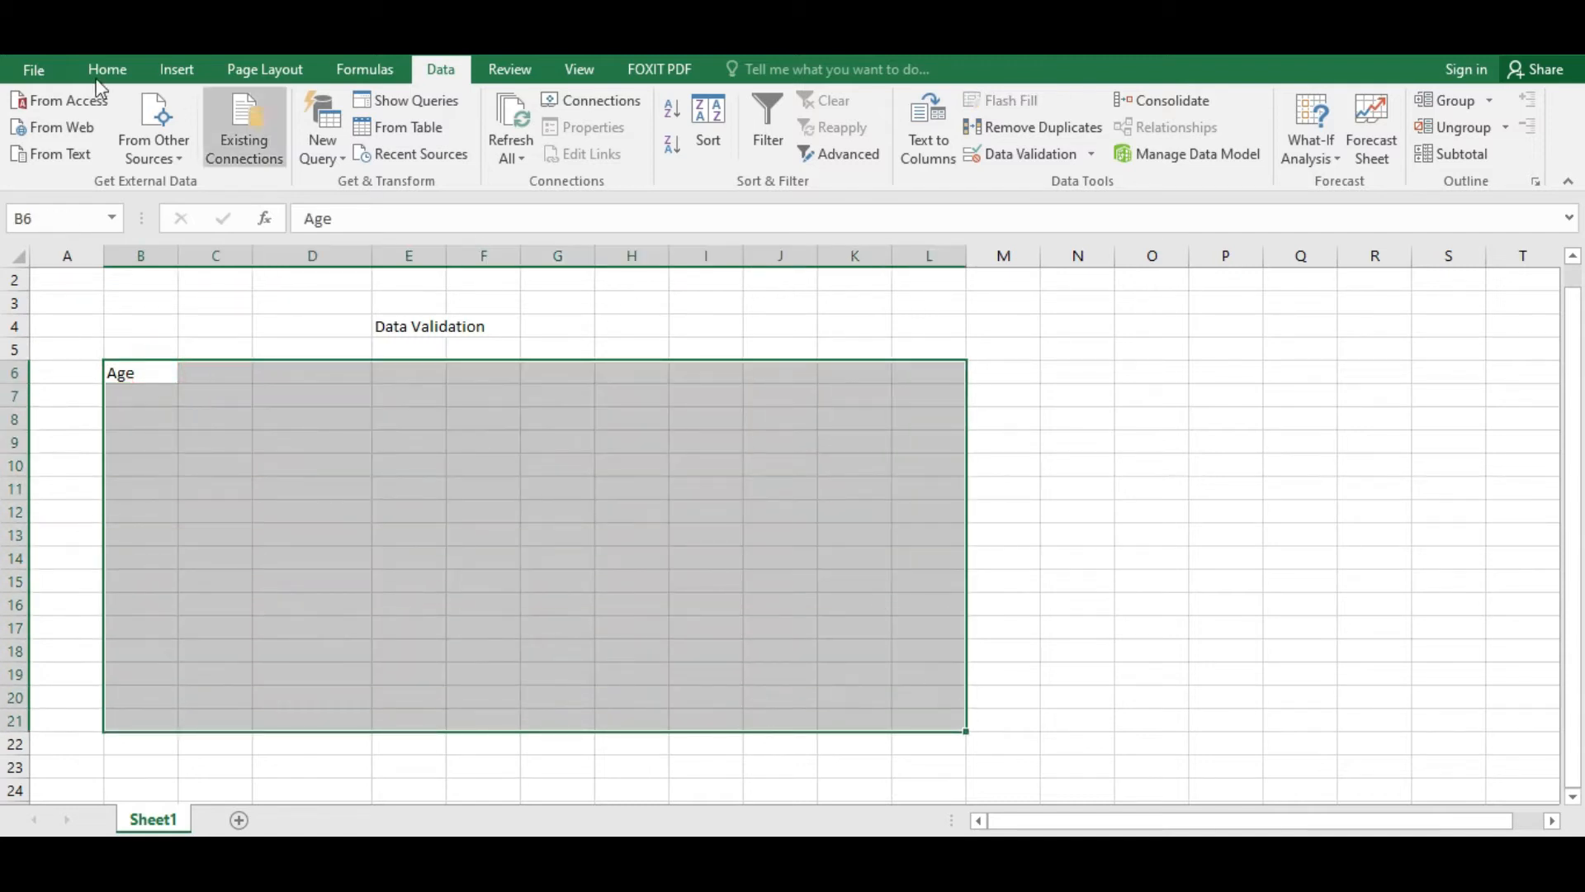
pyautogui.click(130, 73)
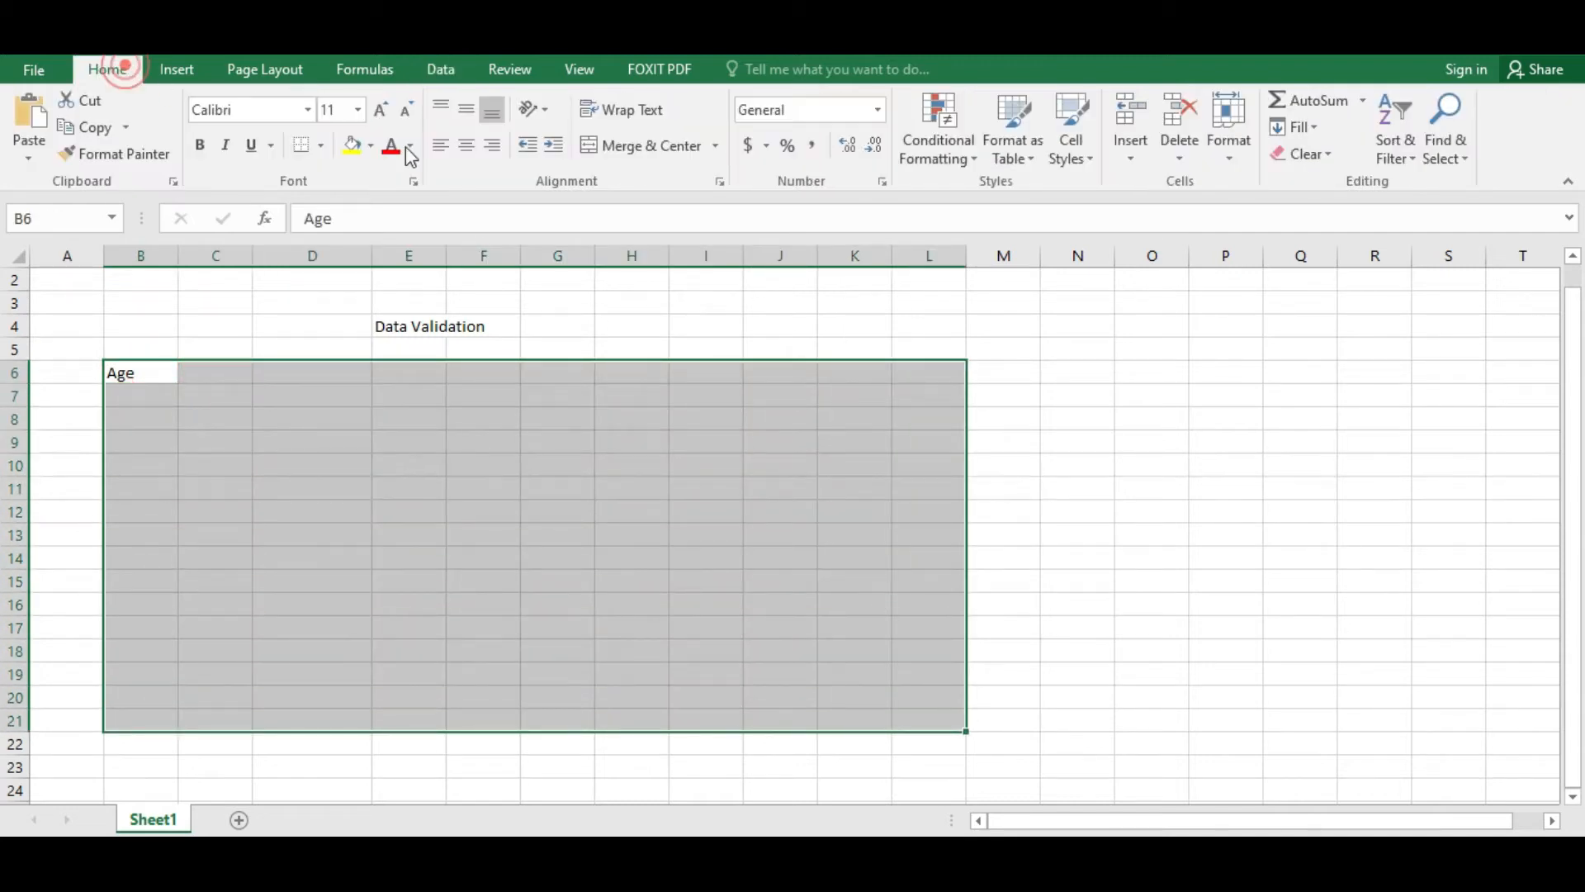
pyautogui.click(320, 146)
pyautogui.click(316, 343)
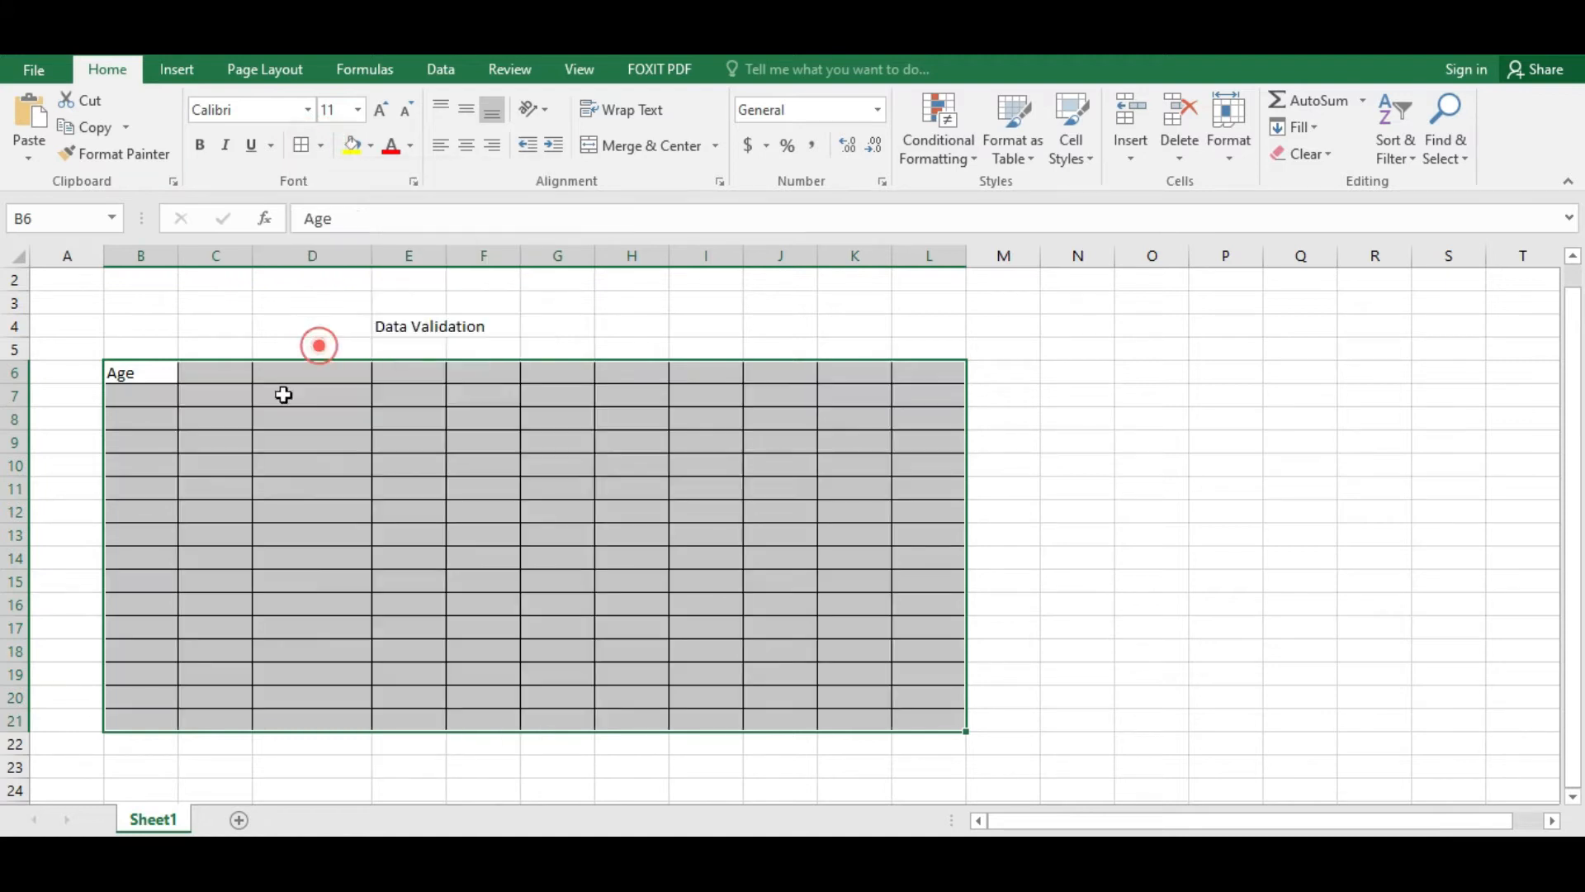
pyautogui.click(123, 542)
pyautogui.click(141, 418)
pyautogui.click(148, 393)
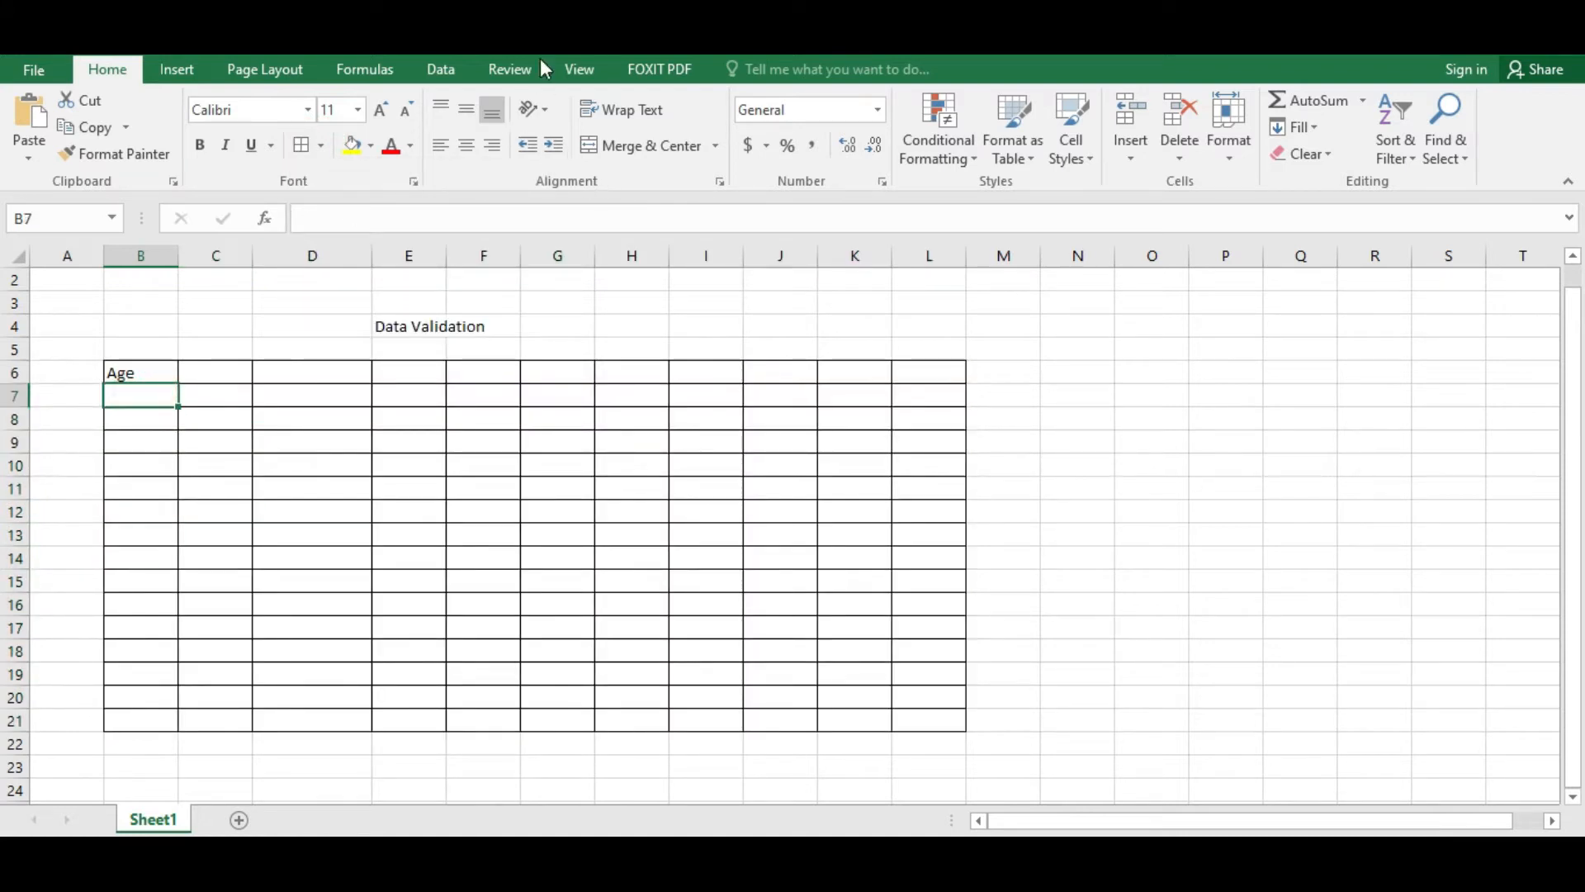
# Hide the worksheet gridlines so only the table borders remain
pyautogui.click(577, 73)
pyautogui.click(255, 146)
pyautogui.click(141, 512)
pyautogui.click(140, 373)
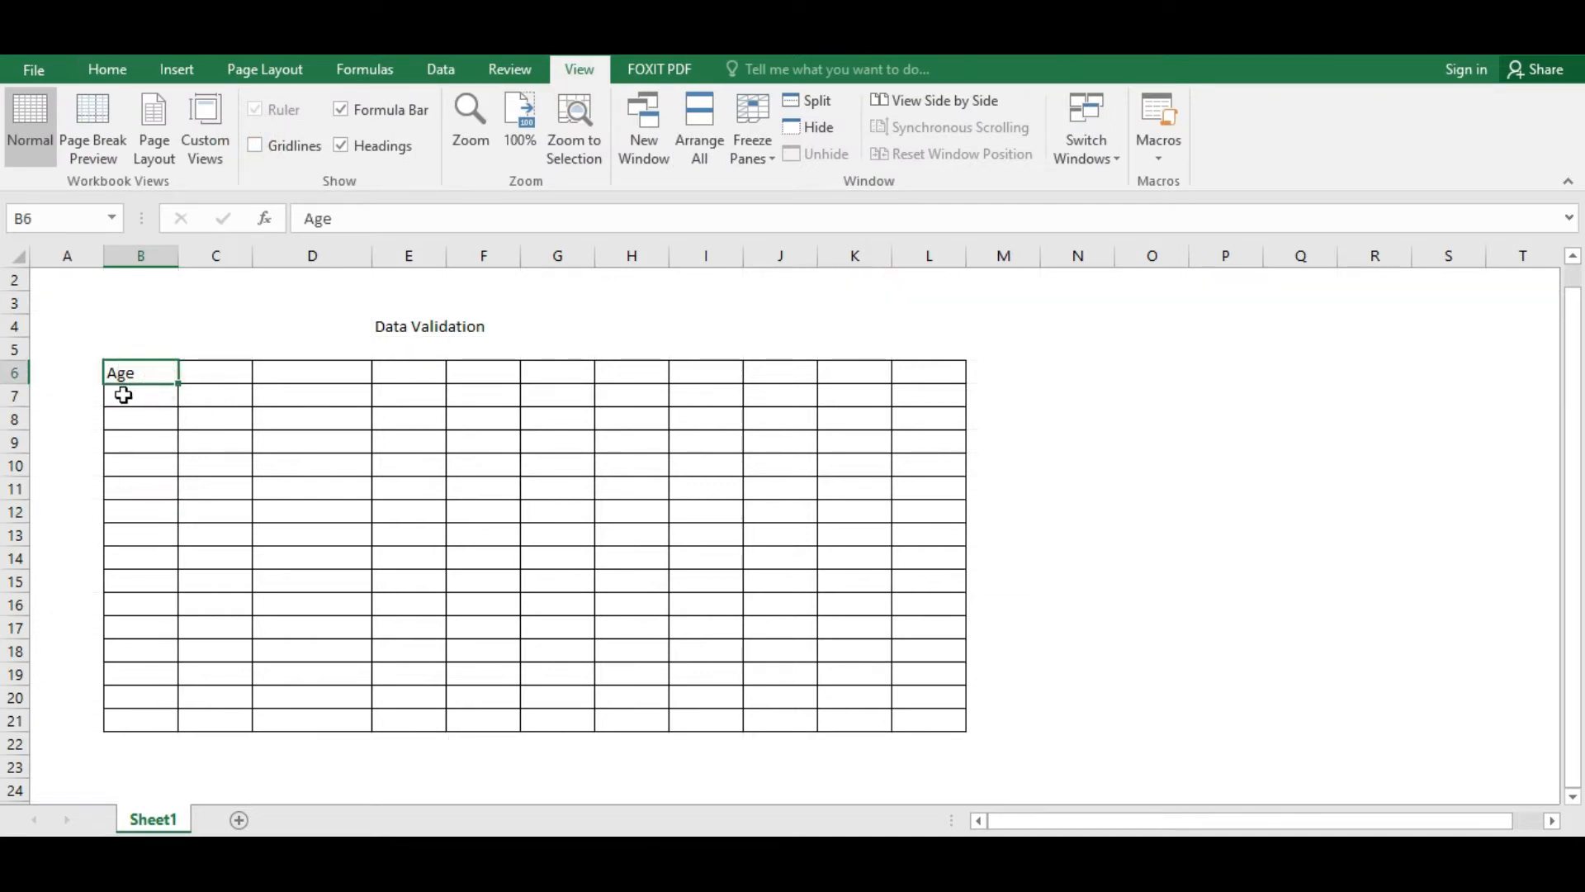
# Widen column B slightly
pyautogui.click(191, 379)
pyautogui.moveTo(181, 258)
pyautogui.mouseDown()
pyautogui.moveTo(218, 258)
pyautogui.moveTo(186, 260)
pyautogui.mouseUp()
pyautogui.click(161, 512)
pyautogui.click(163, 396)
pyautogui.click(141, 465)
pyautogui.click(132, 394)
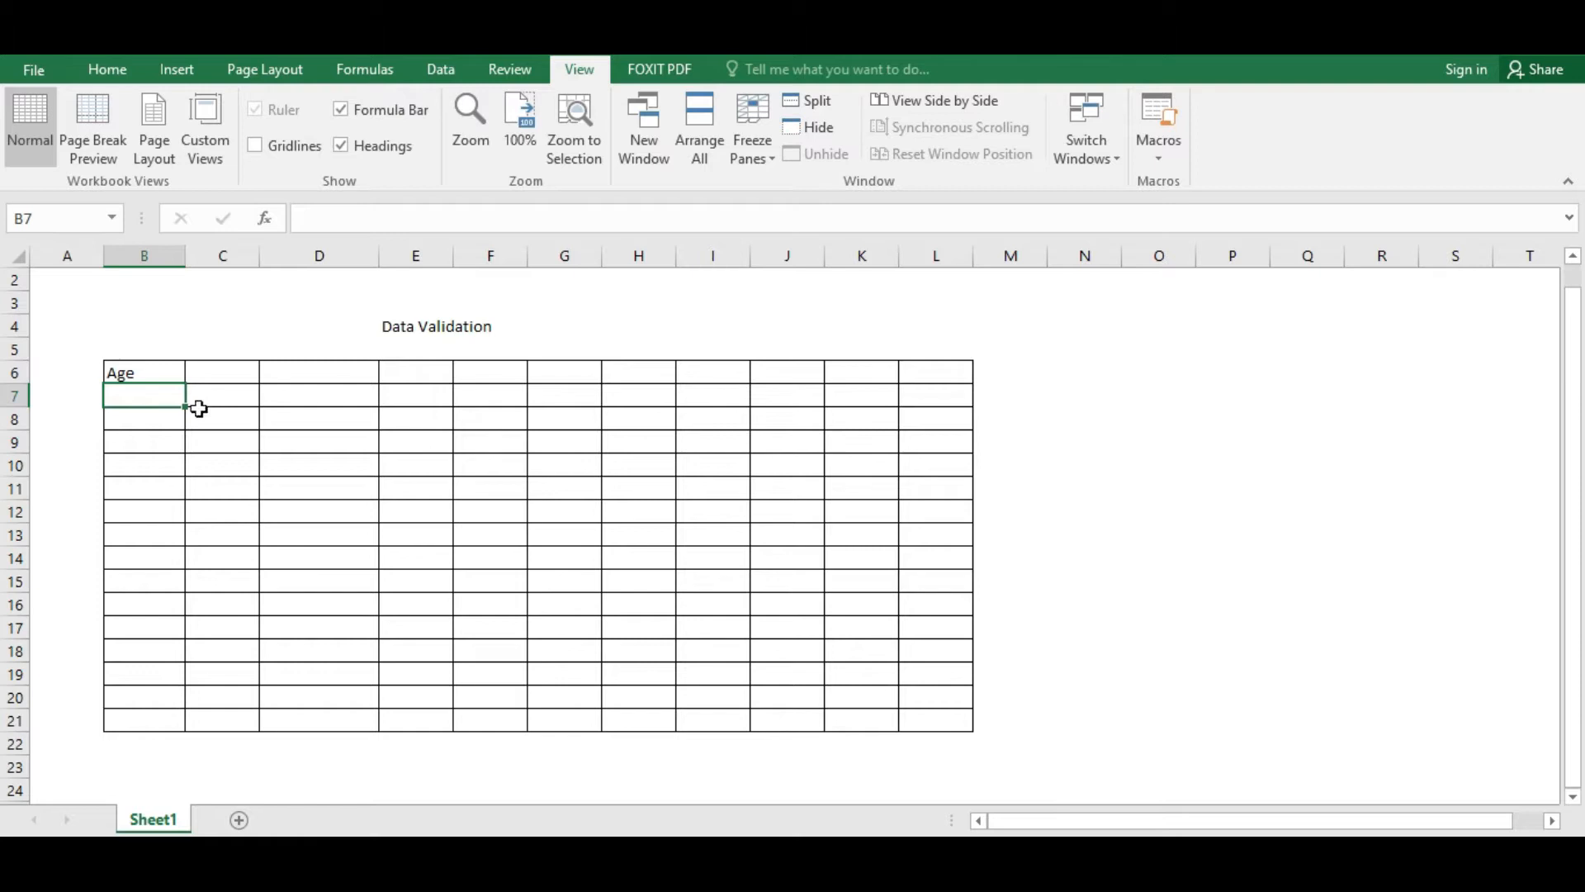
pyautogui.click(134, 417)
# Add data validation to the Age cells B7:B21 that allows only whole numbers between 18 and 65
pyautogui.moveTo(136, 393); pyautogui.dragTo(149, 722)
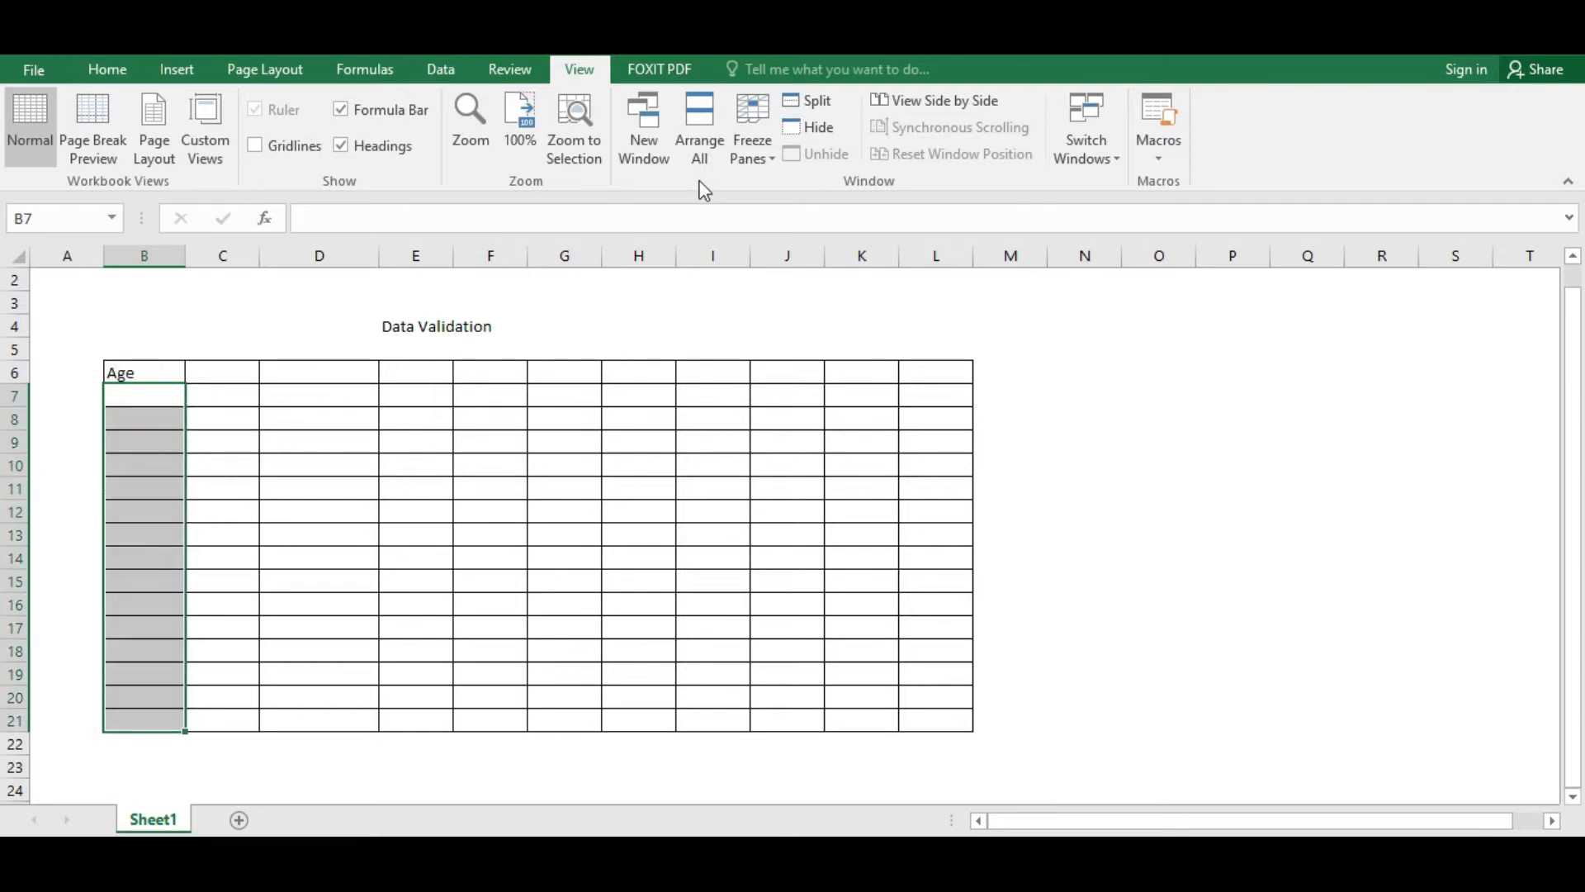
pyautogui.click(452, 70)
pyautogui.click(1008, 156)
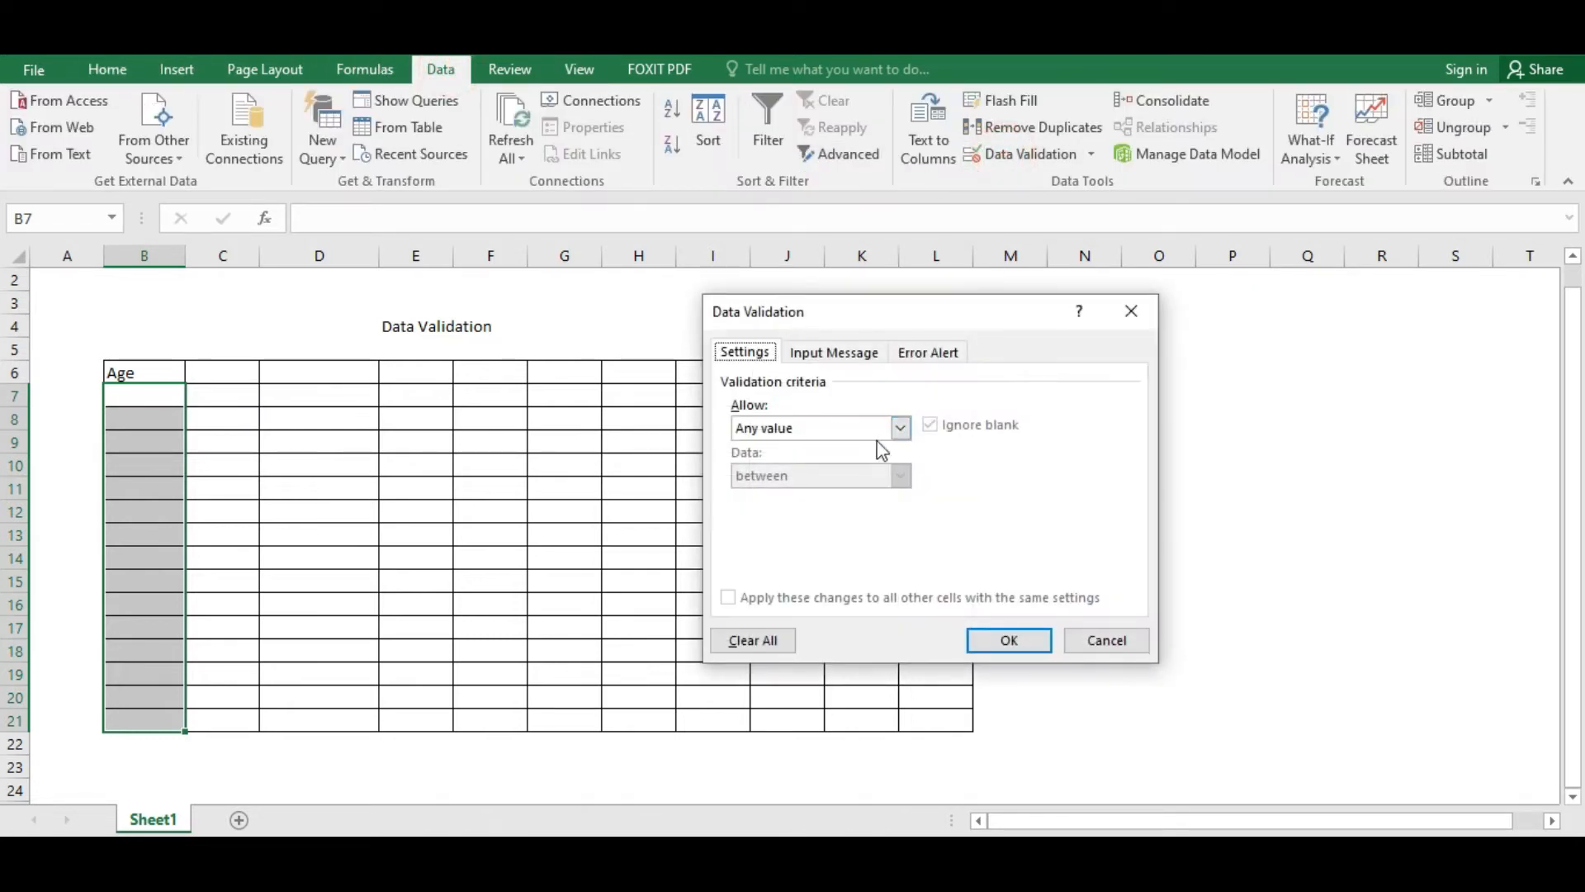
pyautogui.click(900, 427)
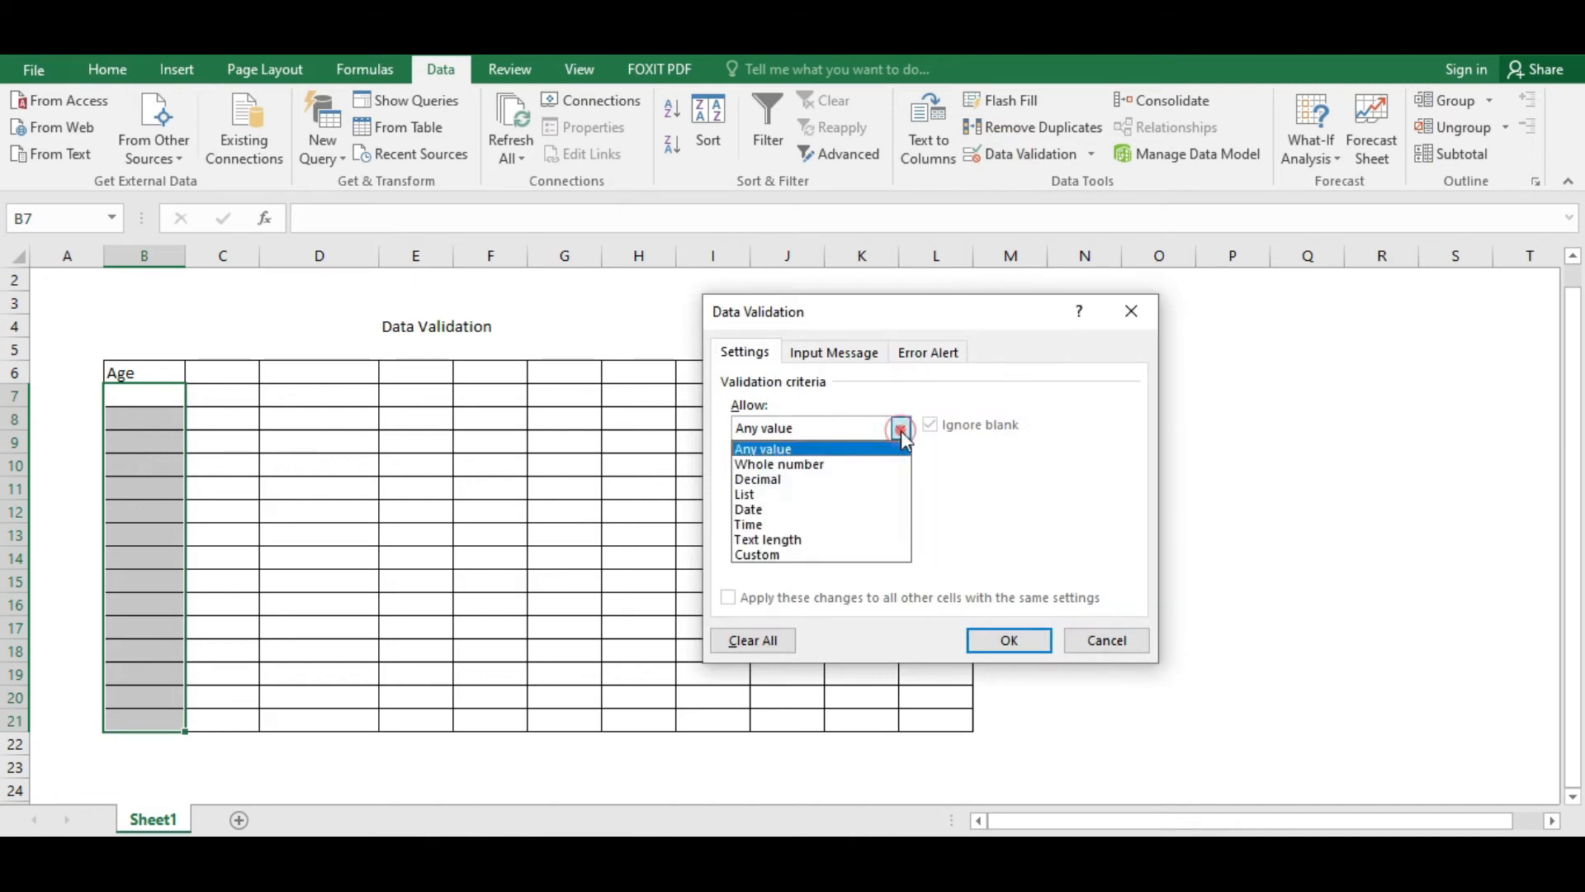
pyautogui.click(821, 471)
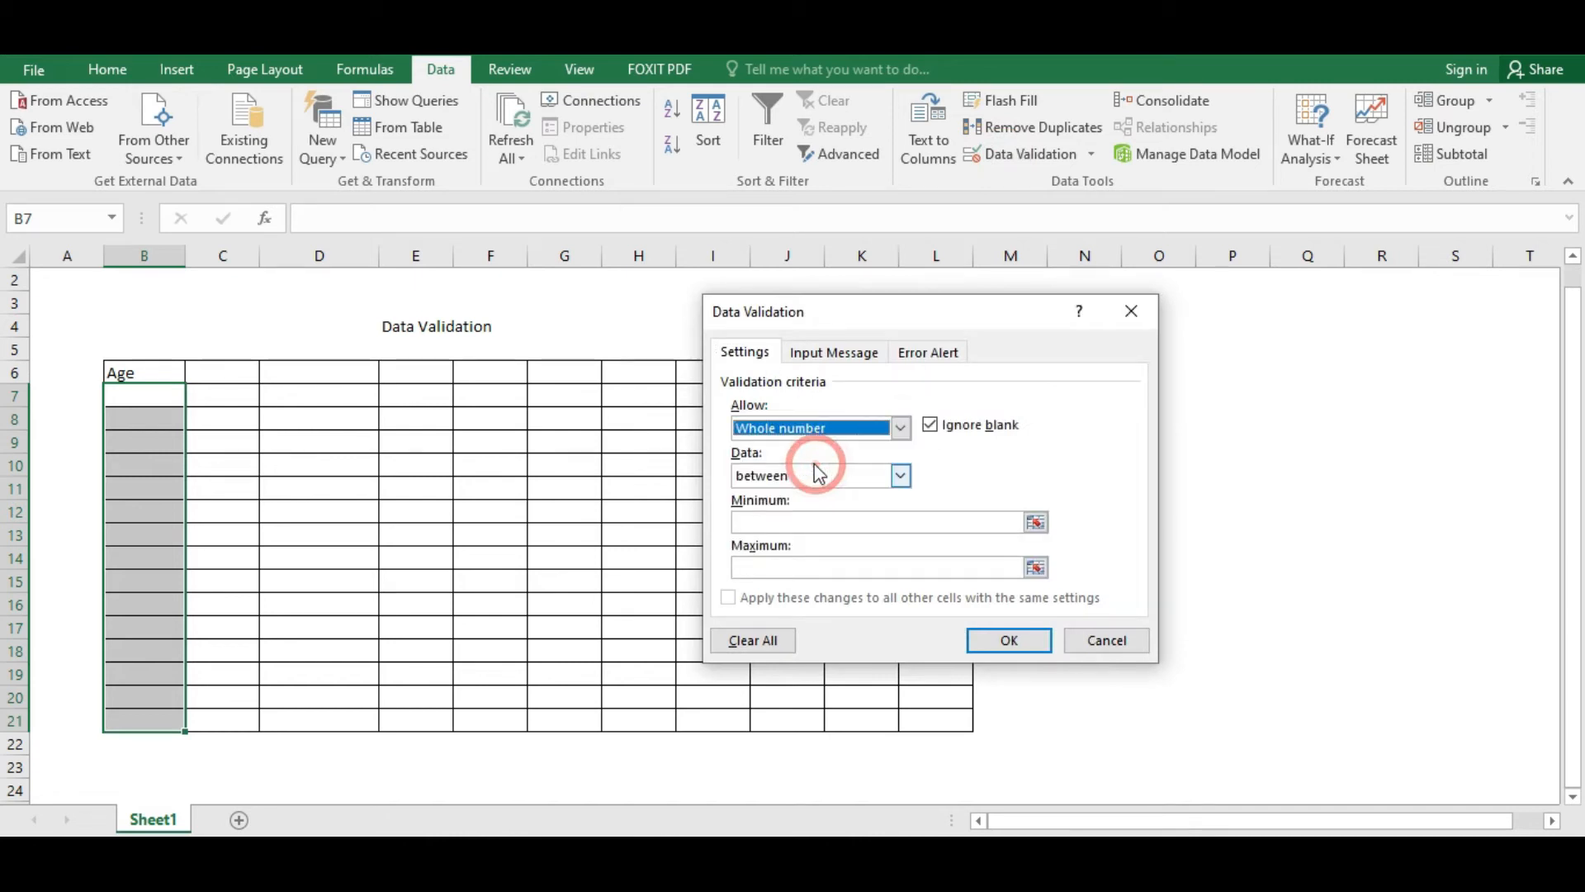
pyautogui.click(889, 518)
pyautogui.write('18')
pyautogui.click(850, 568)
pyautogui.write('65')
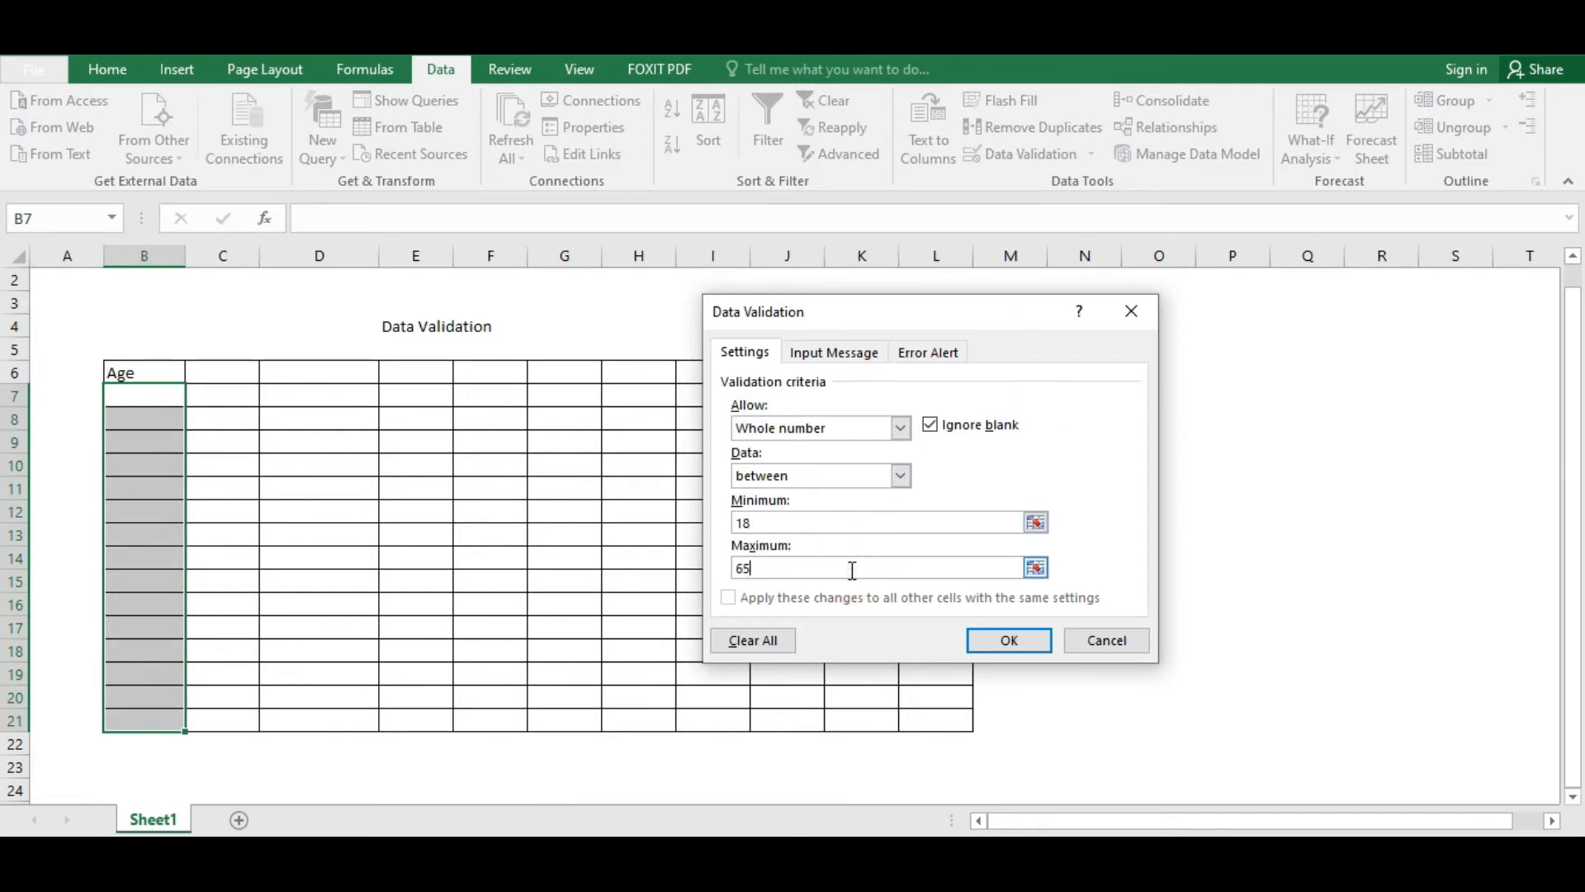
pyautogui.click(1008, 641)
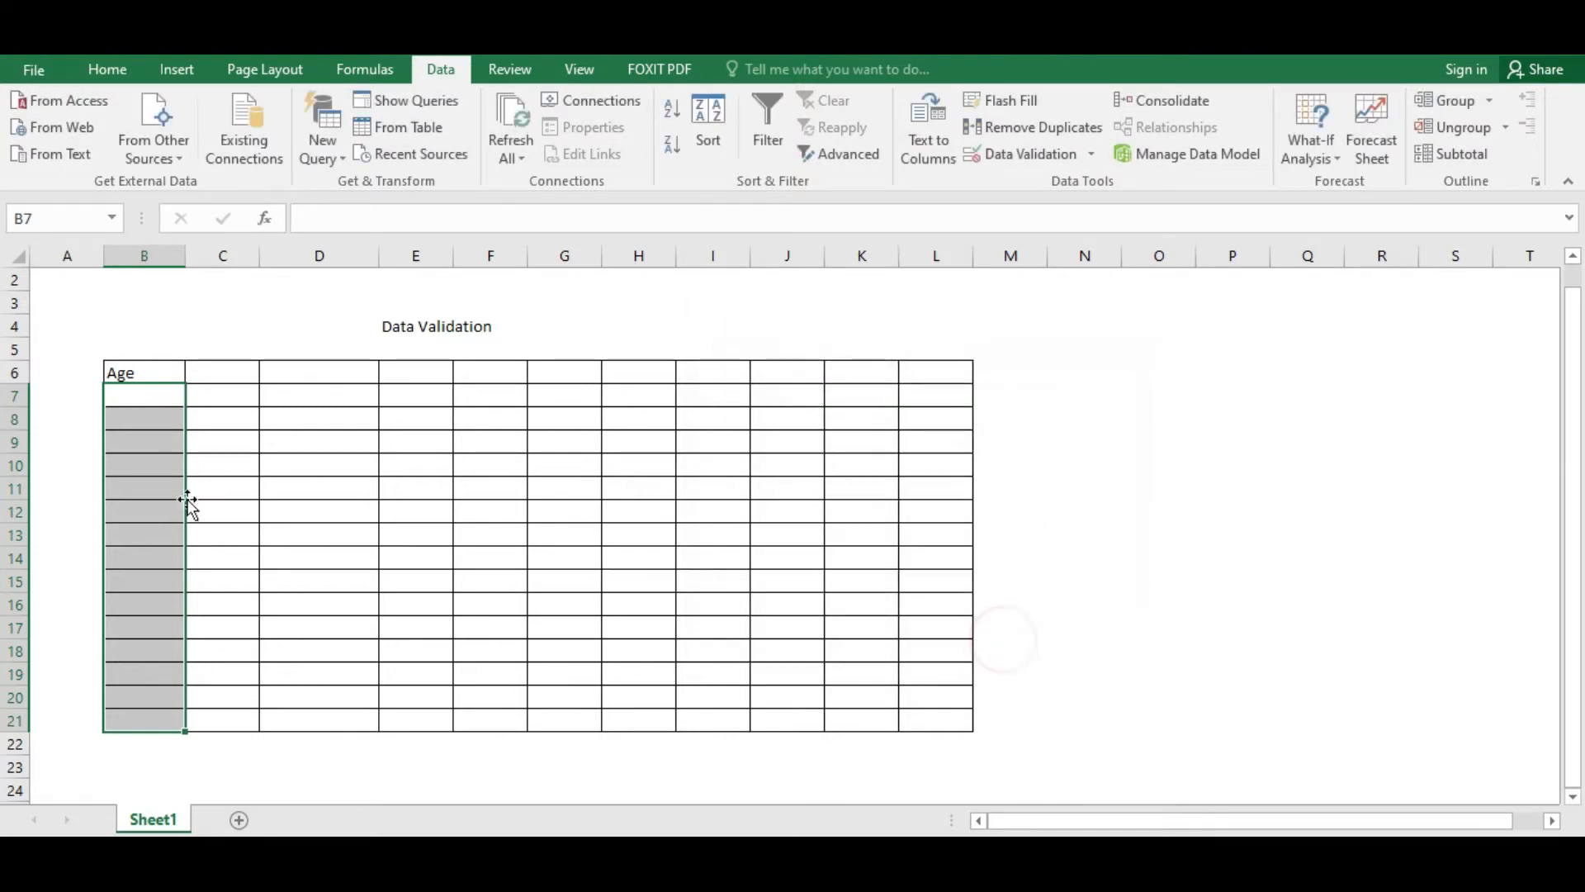
pyautogui.click(153, 398)
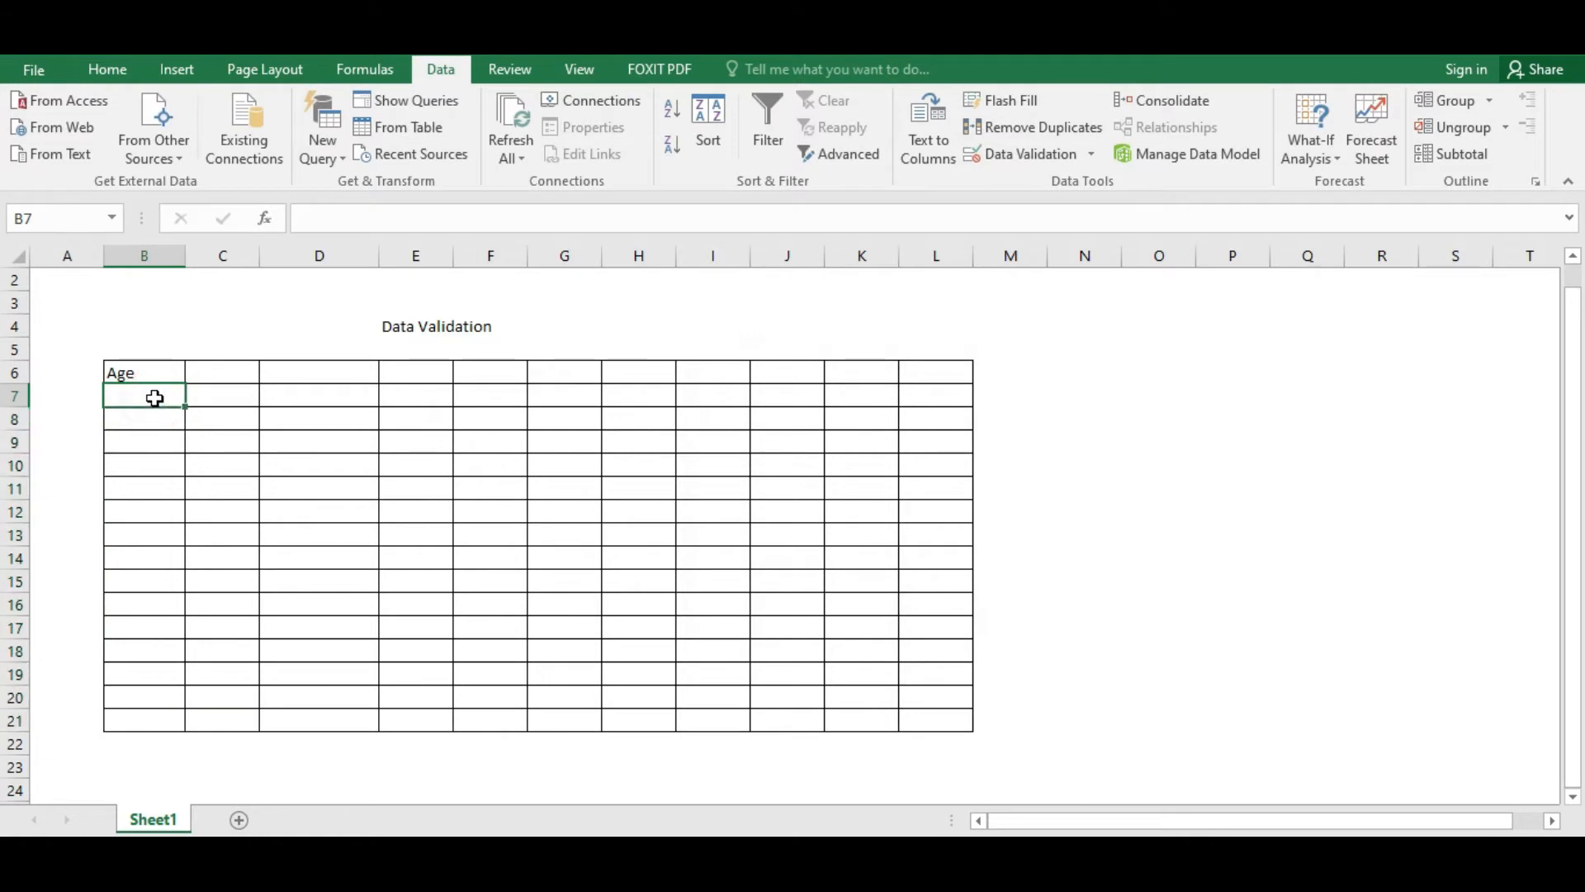
# Test the Age rule in cell B7 by trying the value 1, and enter 18 in its place
pyautogui.write('1')
pyautogui.press('Return')
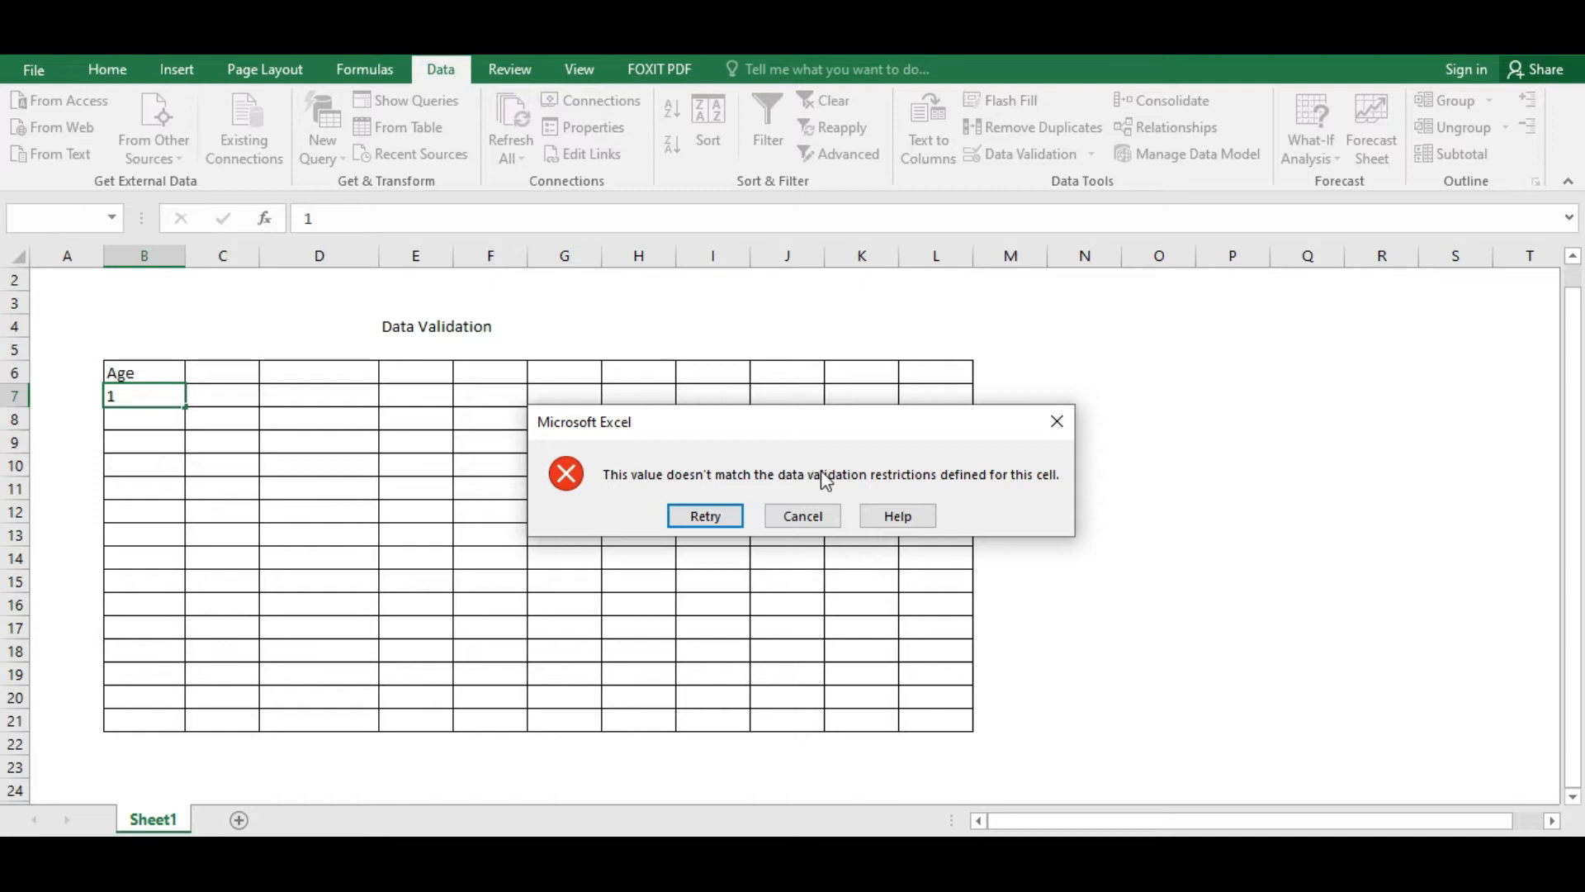
pyautogui.click(697, 517)
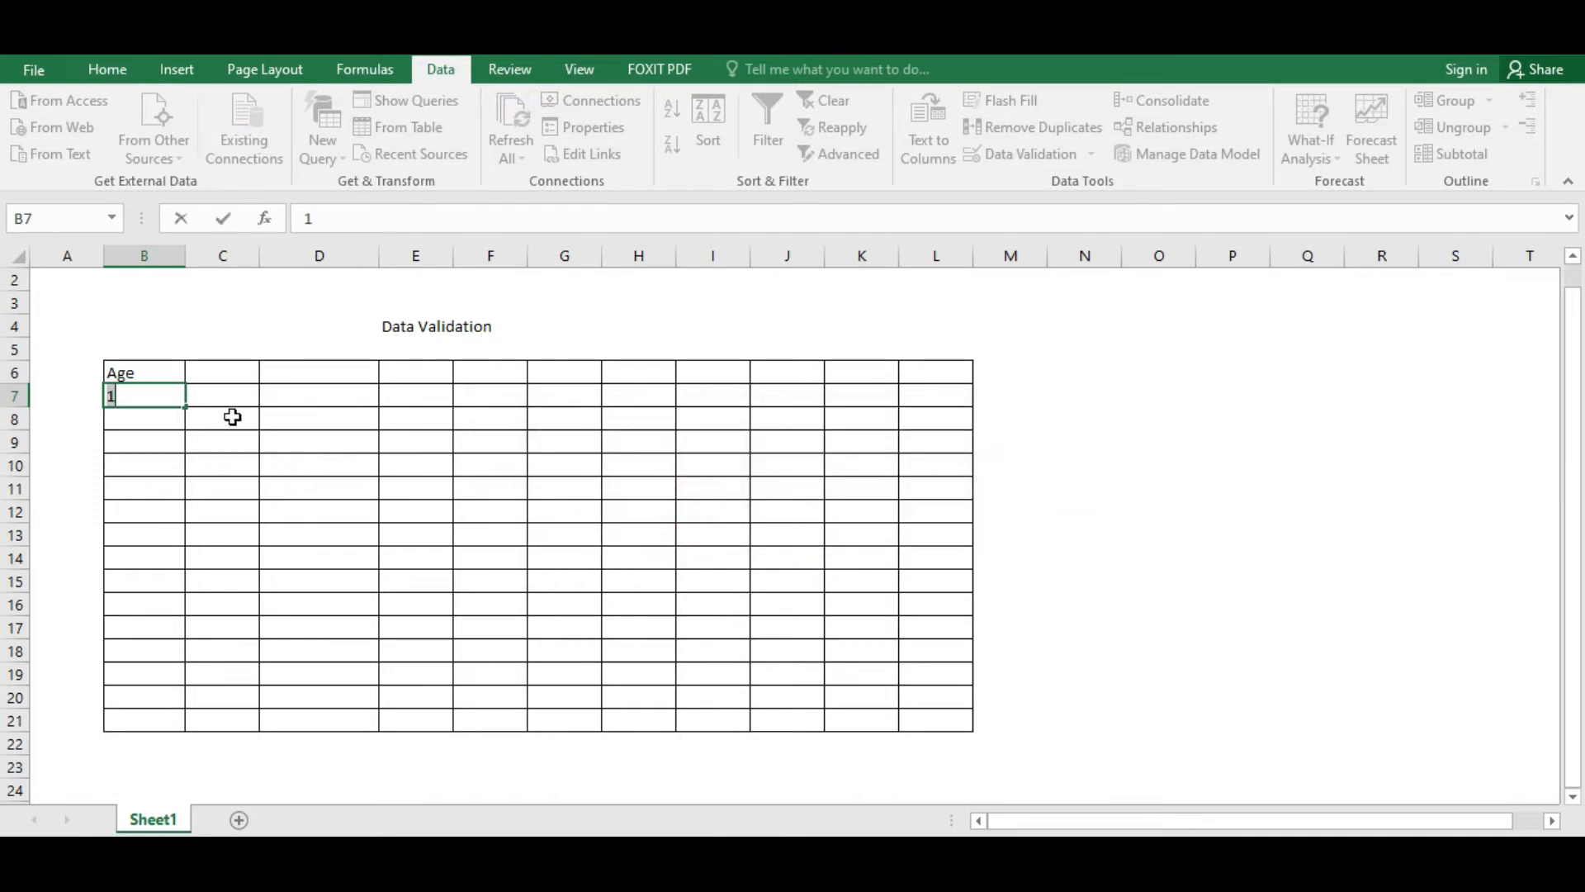
pyautogui.write('18')
pyautogui.press('Return')
pyautogui.click(165, 398)
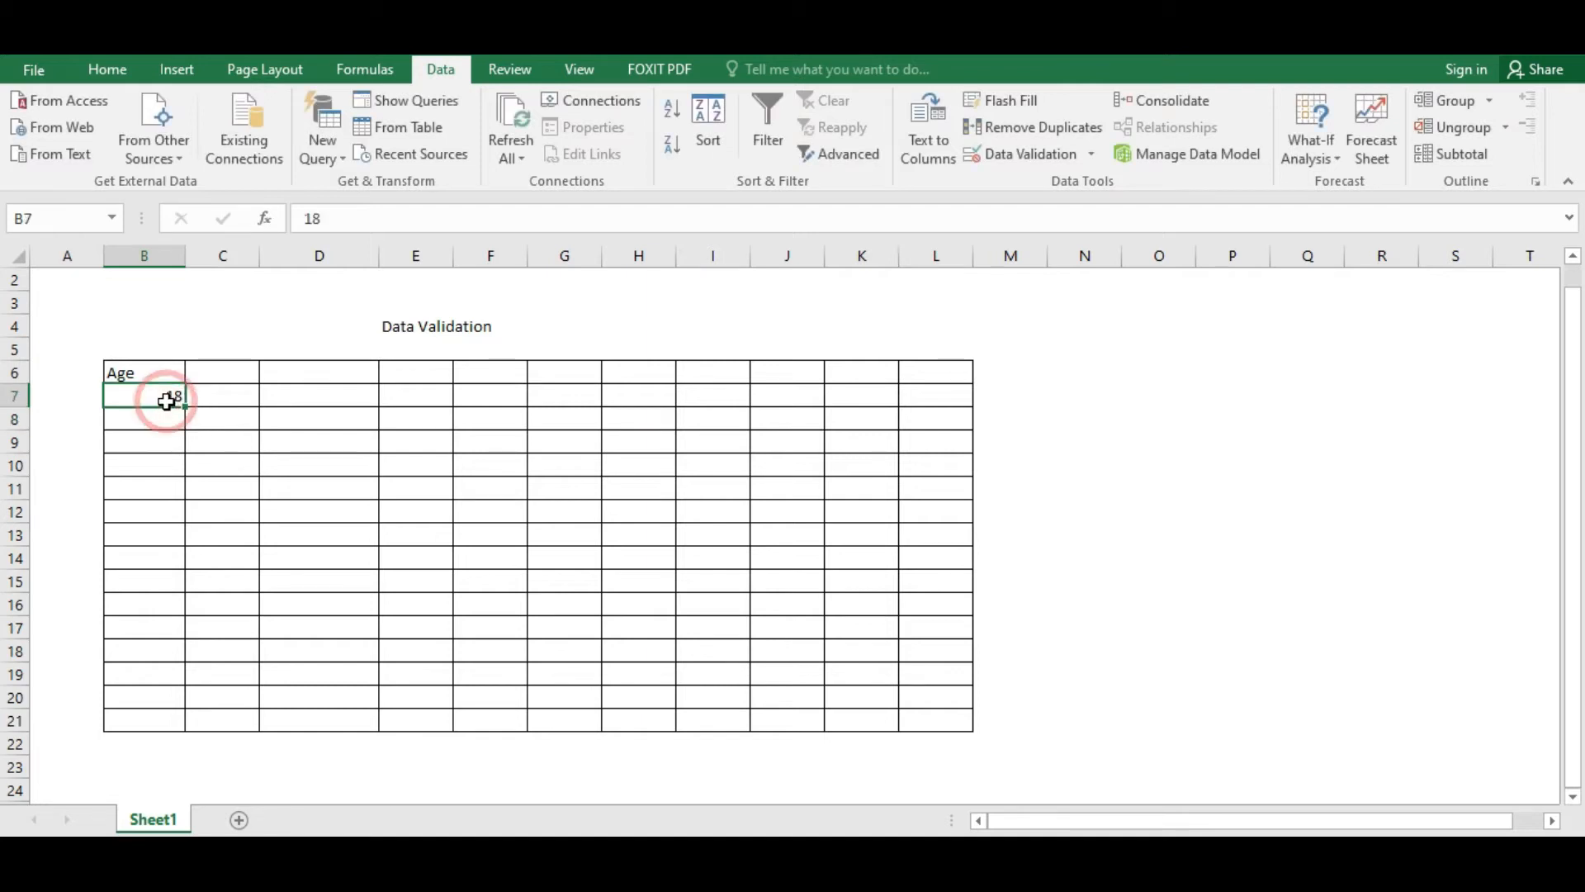
pyautogui.click(1020, 155)
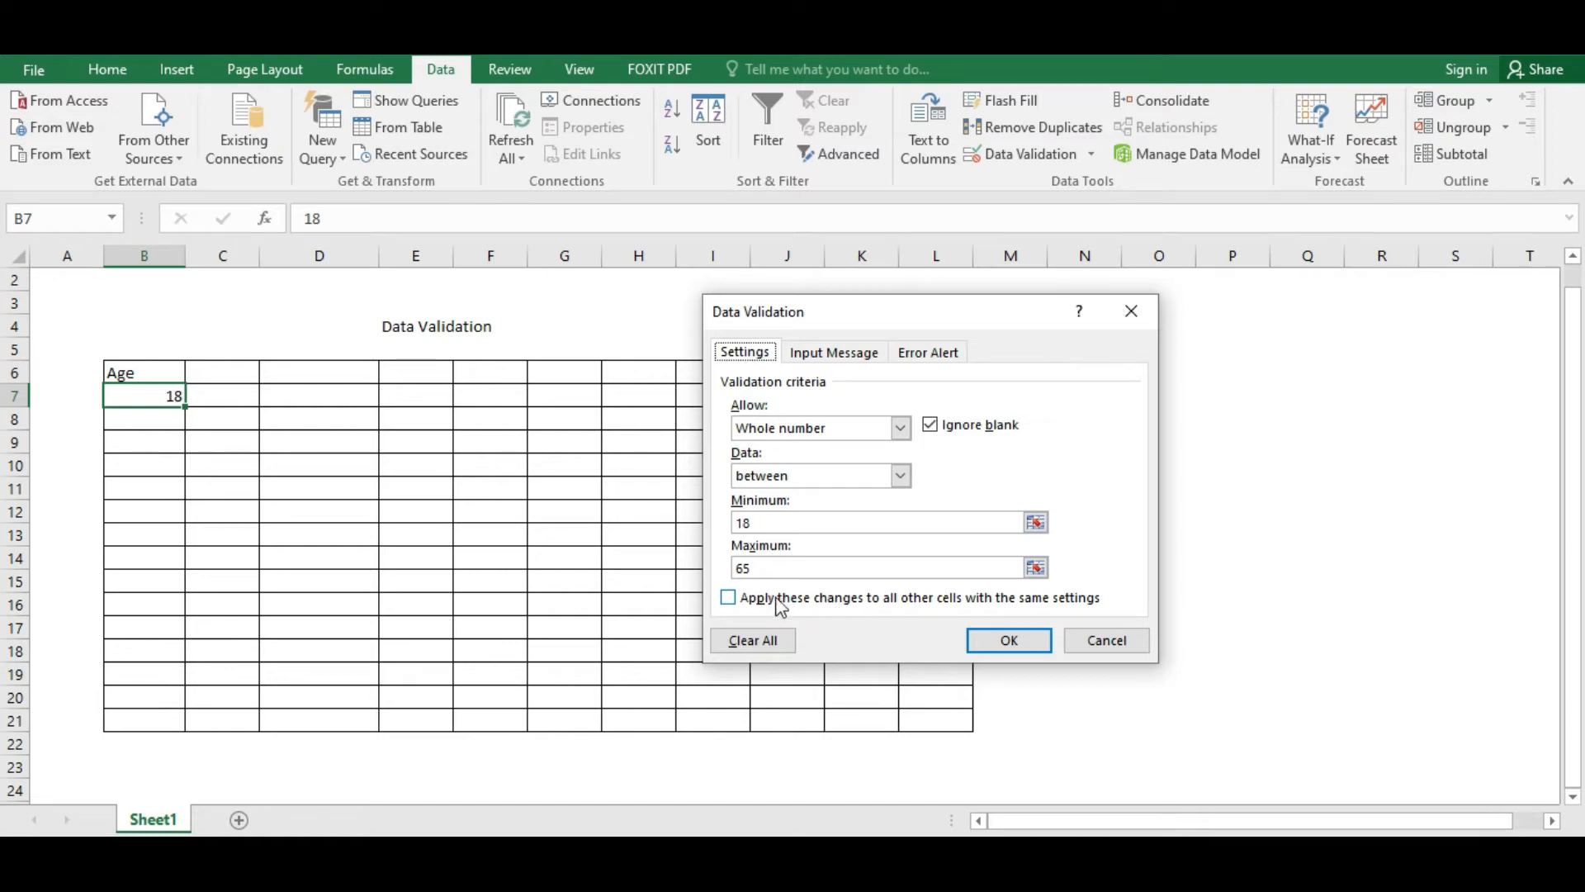
pyautogui.click(903, 429)
pyautogui.click(799, 478)
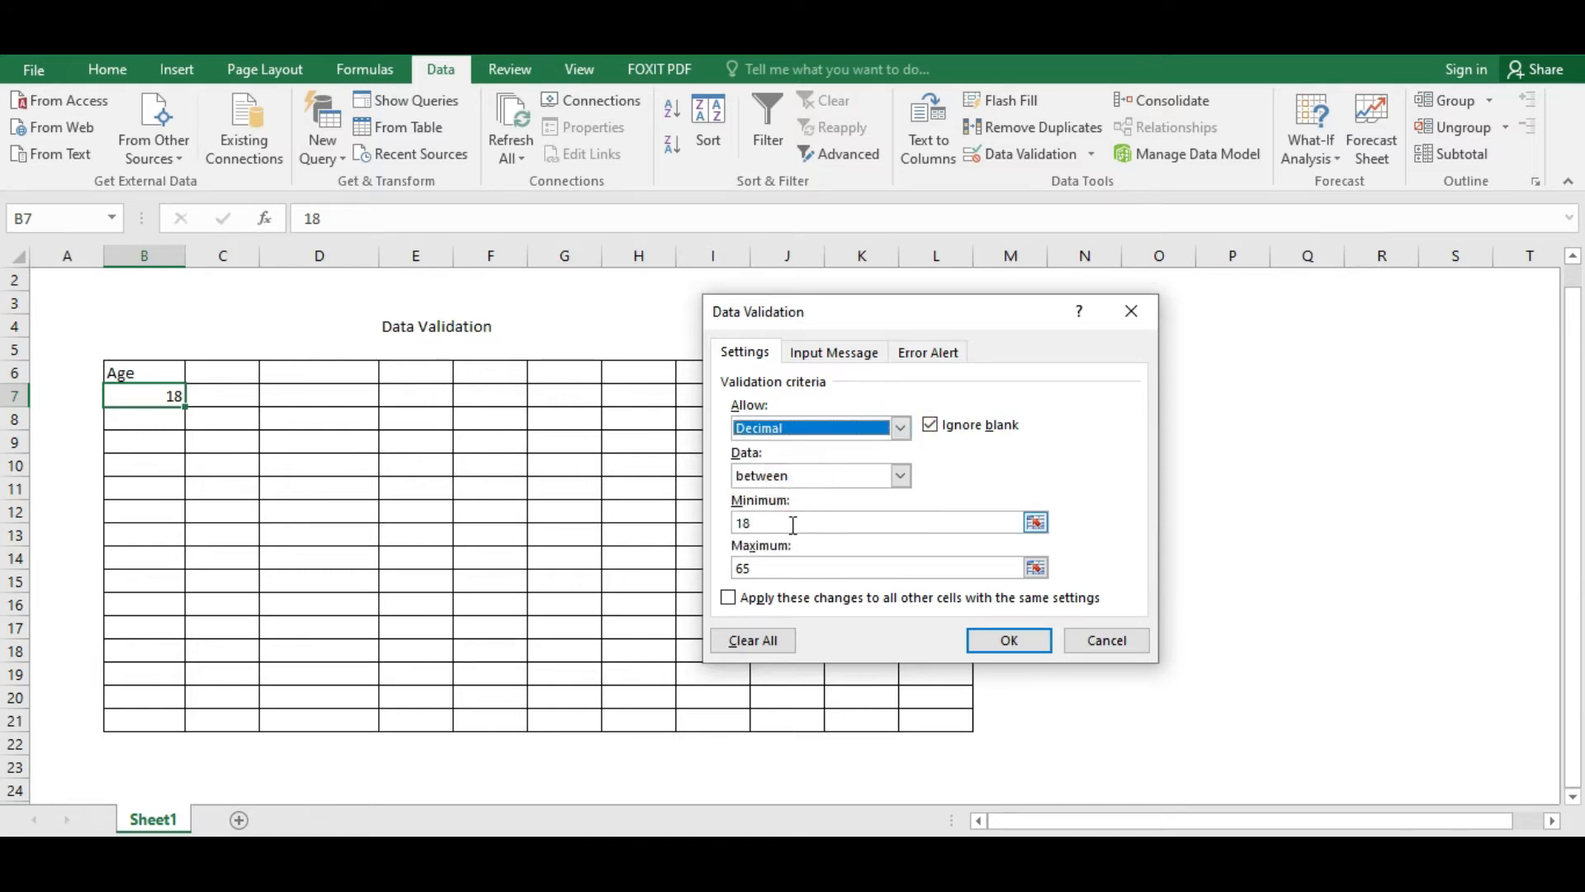
pyautogui.click(794, 524)
pyautogui.click(786, 568)
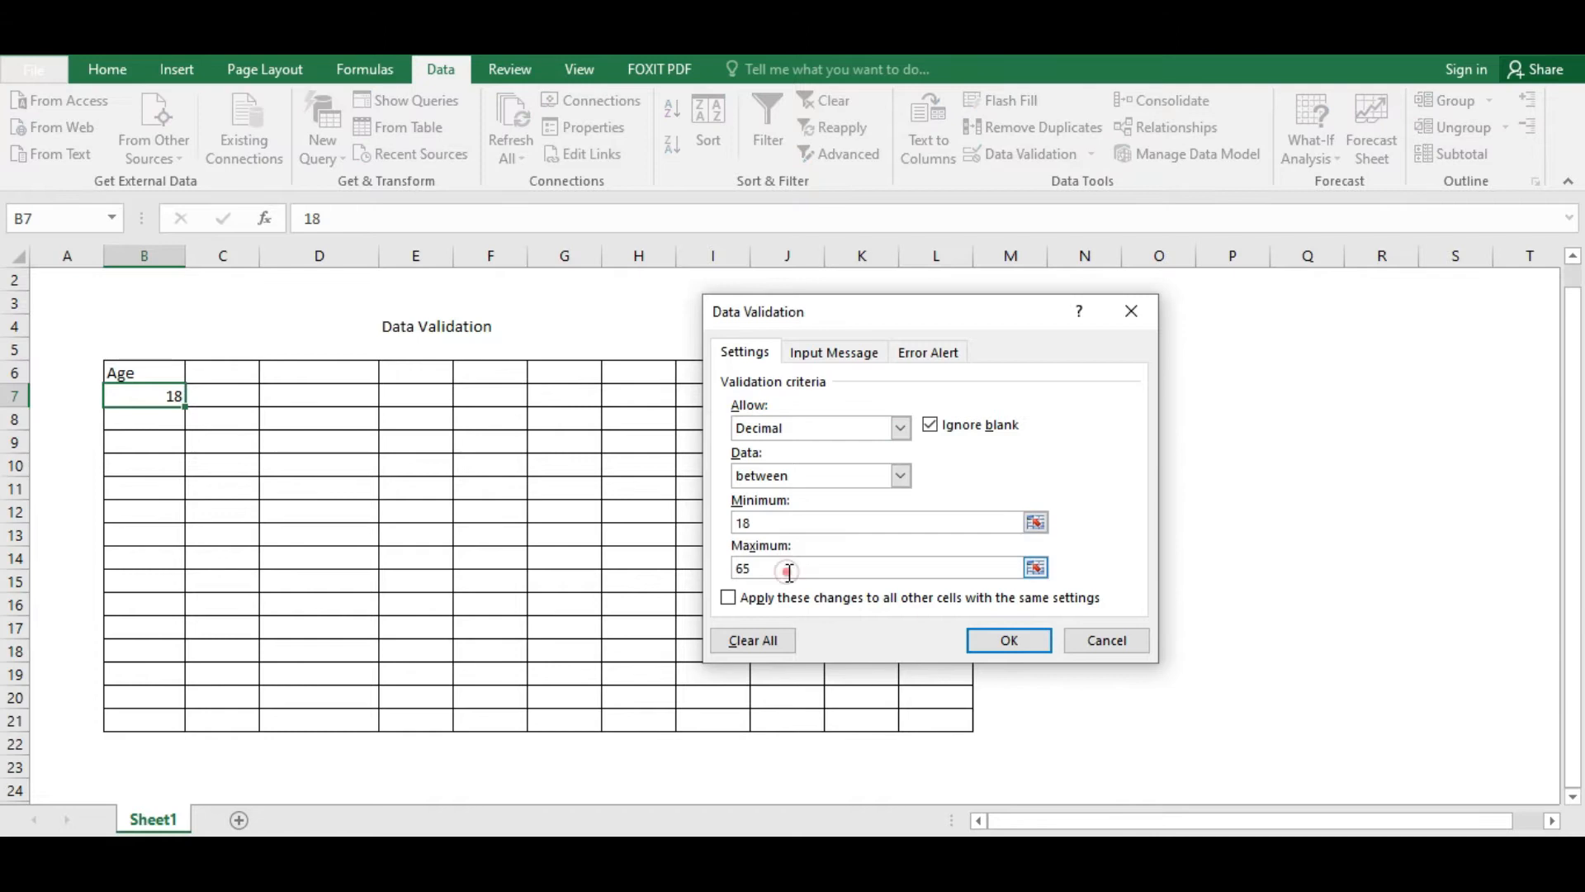
pyautogui.click(778, 523)
pyautogui.click(798, 519)
pyautogui.doubleClick(791, 522)
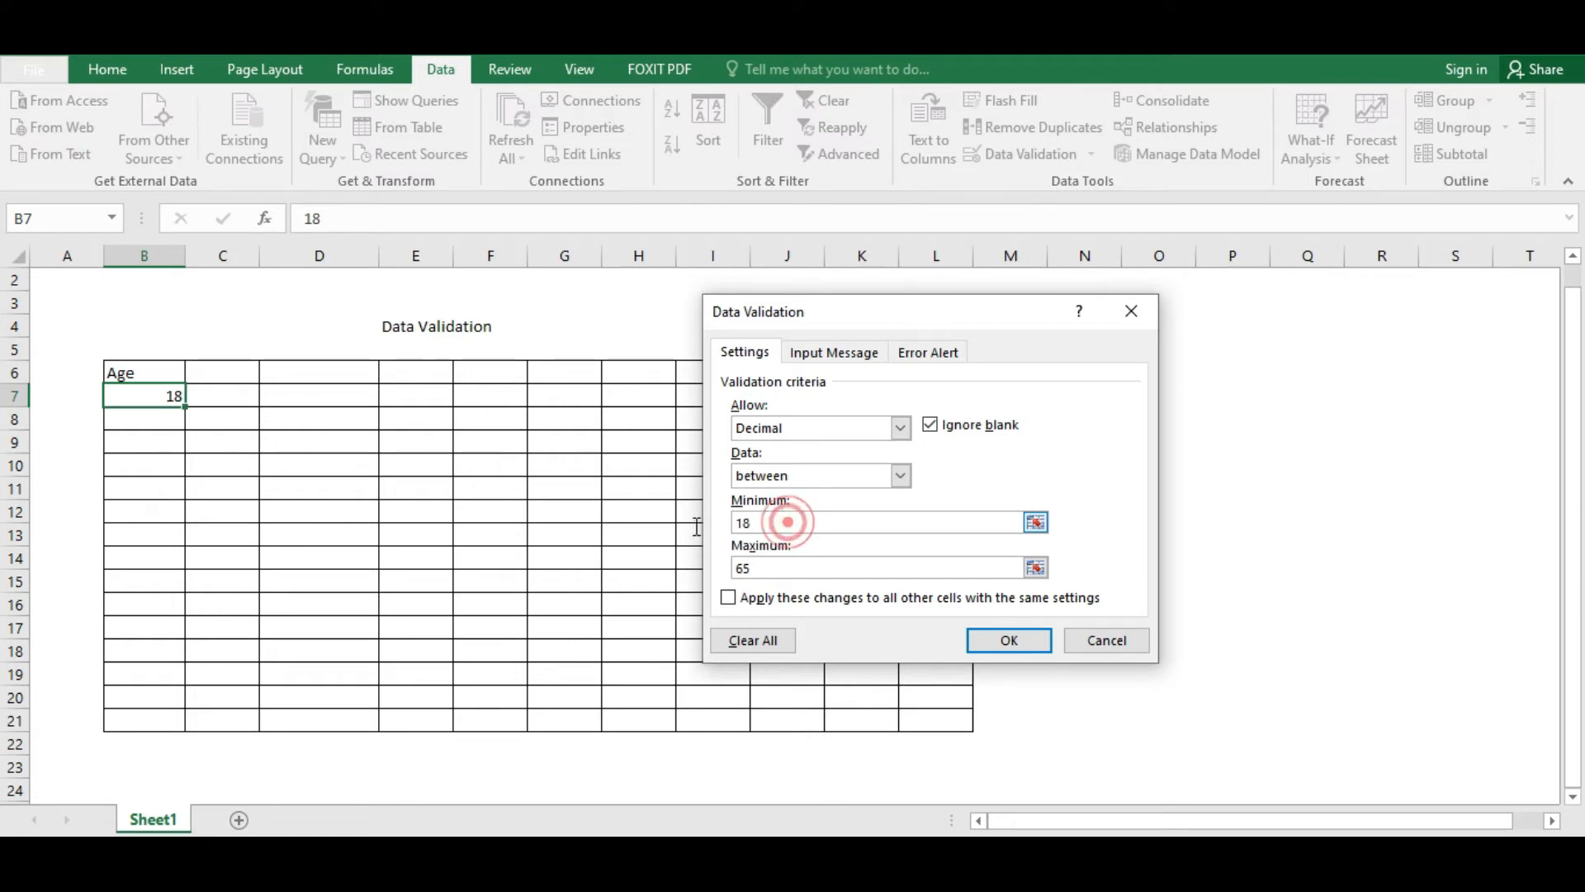
pyautogui.click(855, 525)
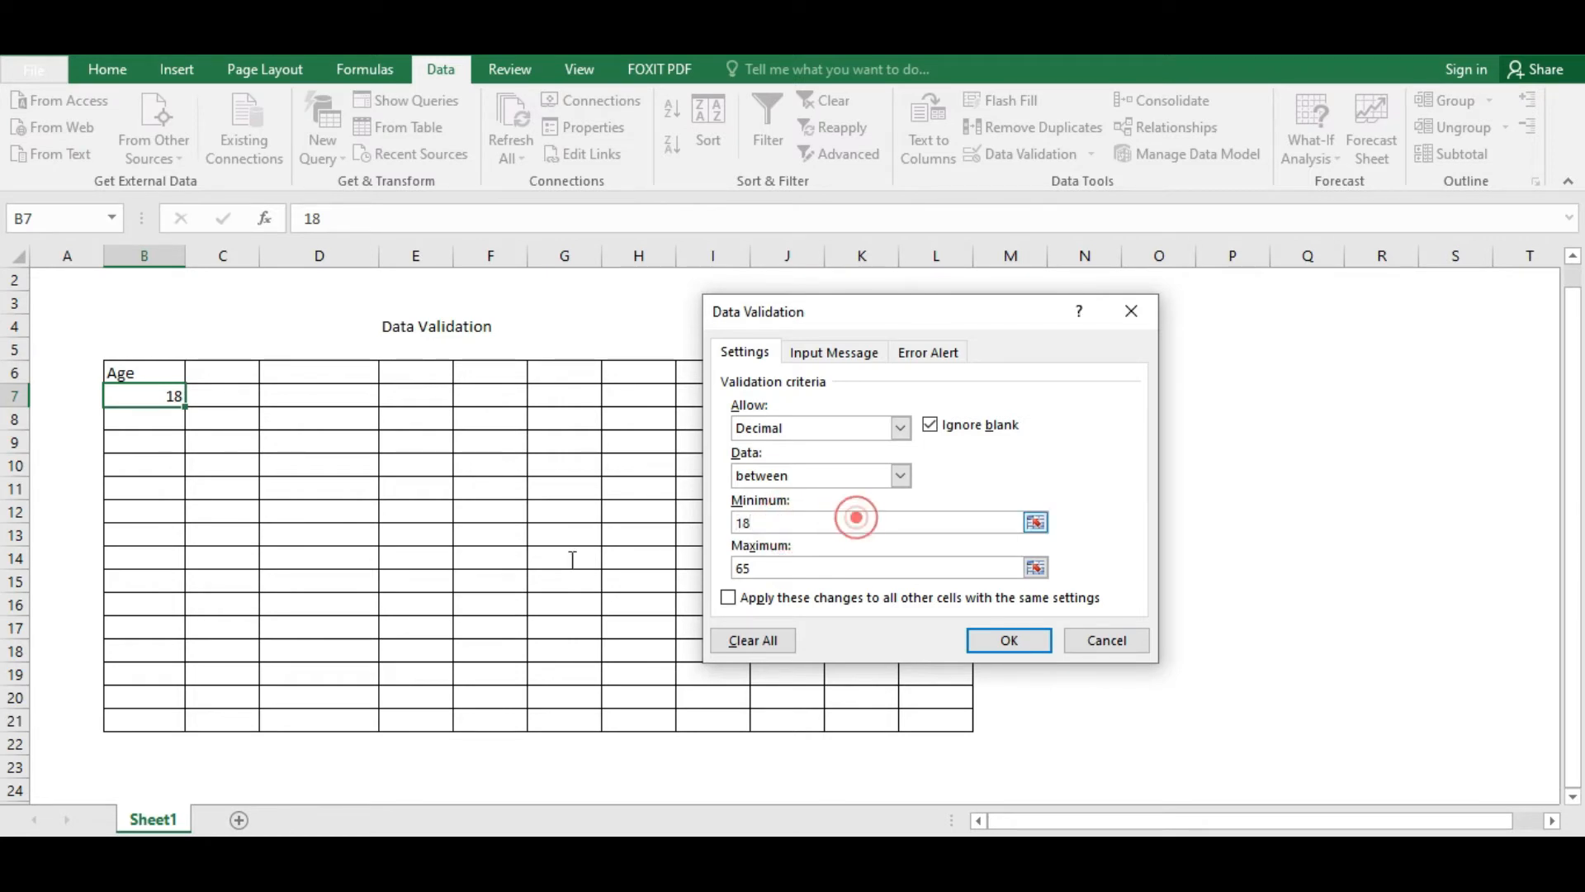
pyautogui.click(803, 521)
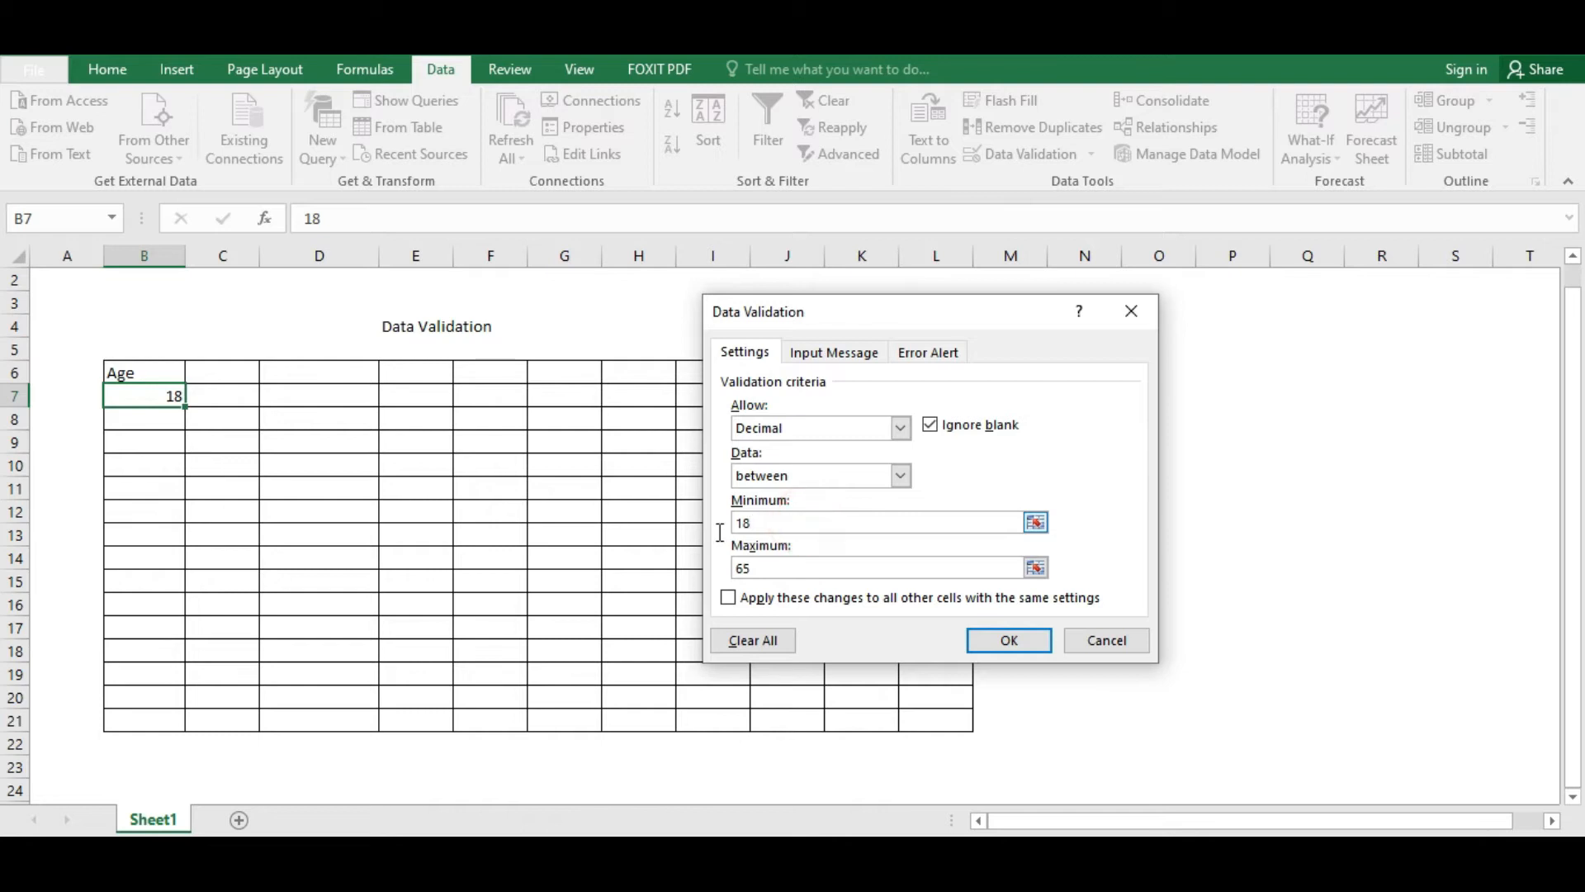
pyautogui.click(780, 525)
pyautogui.press('BackSpace')
pyautogui.press('BackSpace')
pyautogui.write('25')
pyautogui.click(788, 562)
pyautogui.press('BackSpace')
pyautogui.press('BackSpace')
pyautogui.write('150')
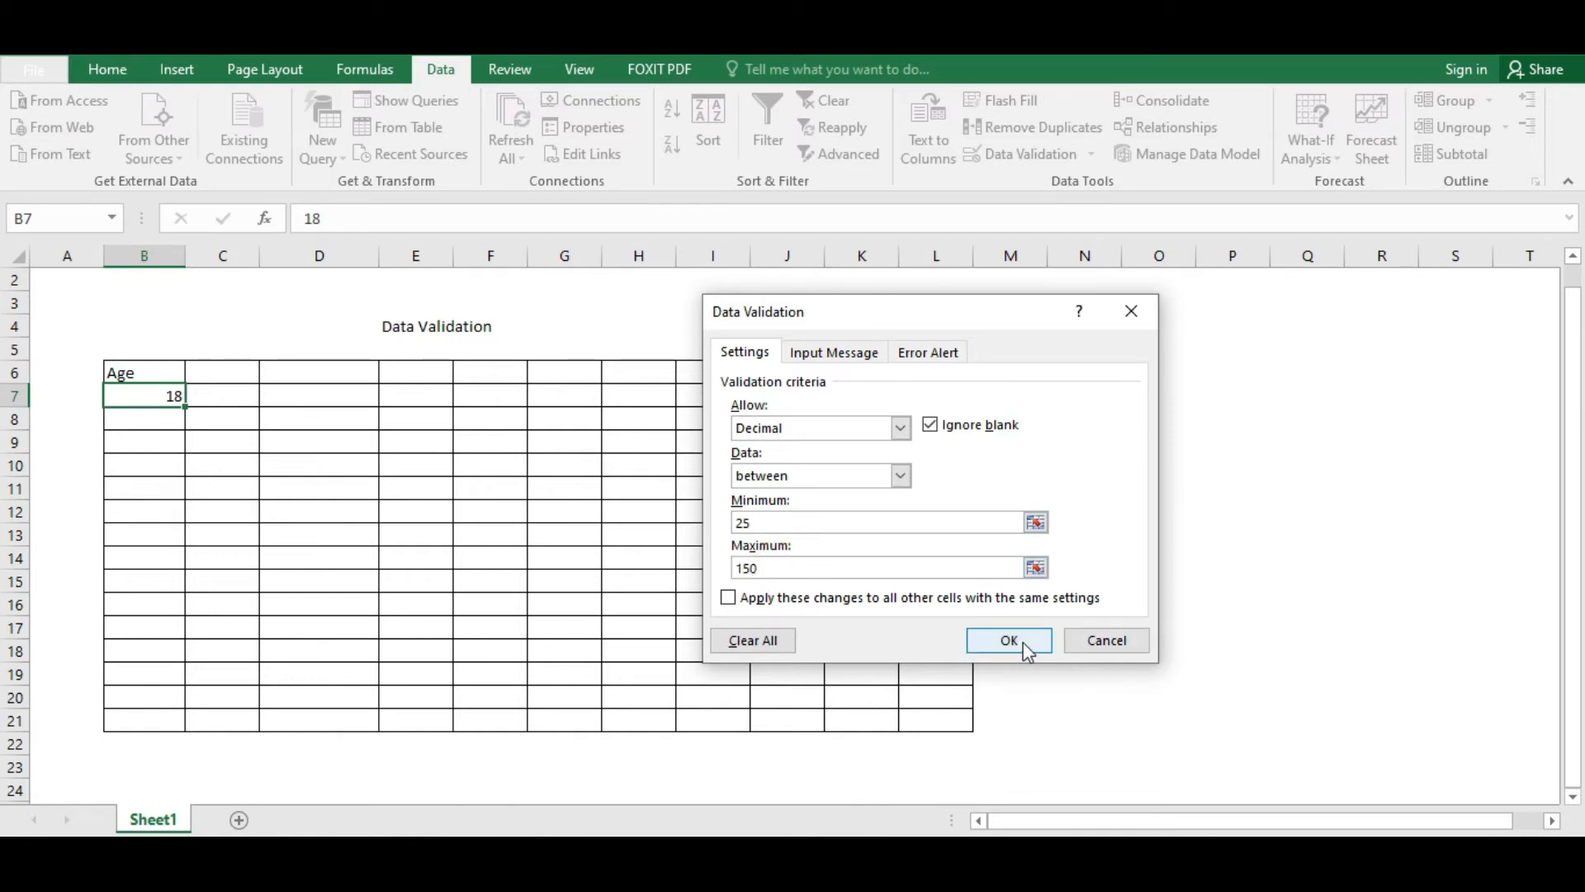
pyautogui.click(1094, 635)
# Enter the column heading Weight in cell C6, beside the Age heading
pyautogui.click(191, 388)
pyautogui.click(226, 352)
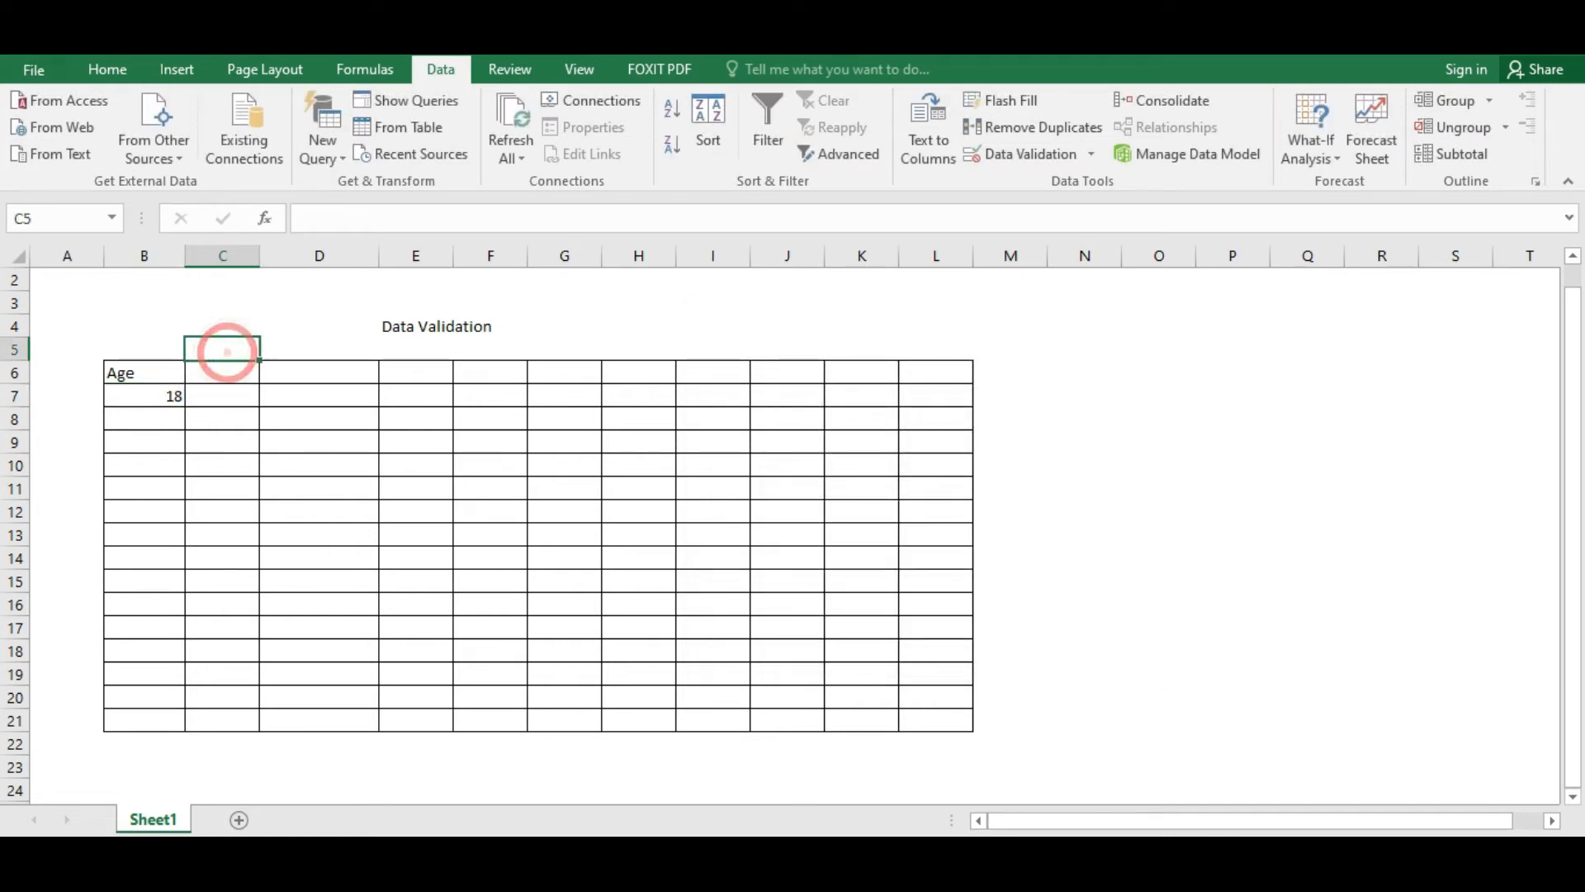
pyautogui.press('Down')
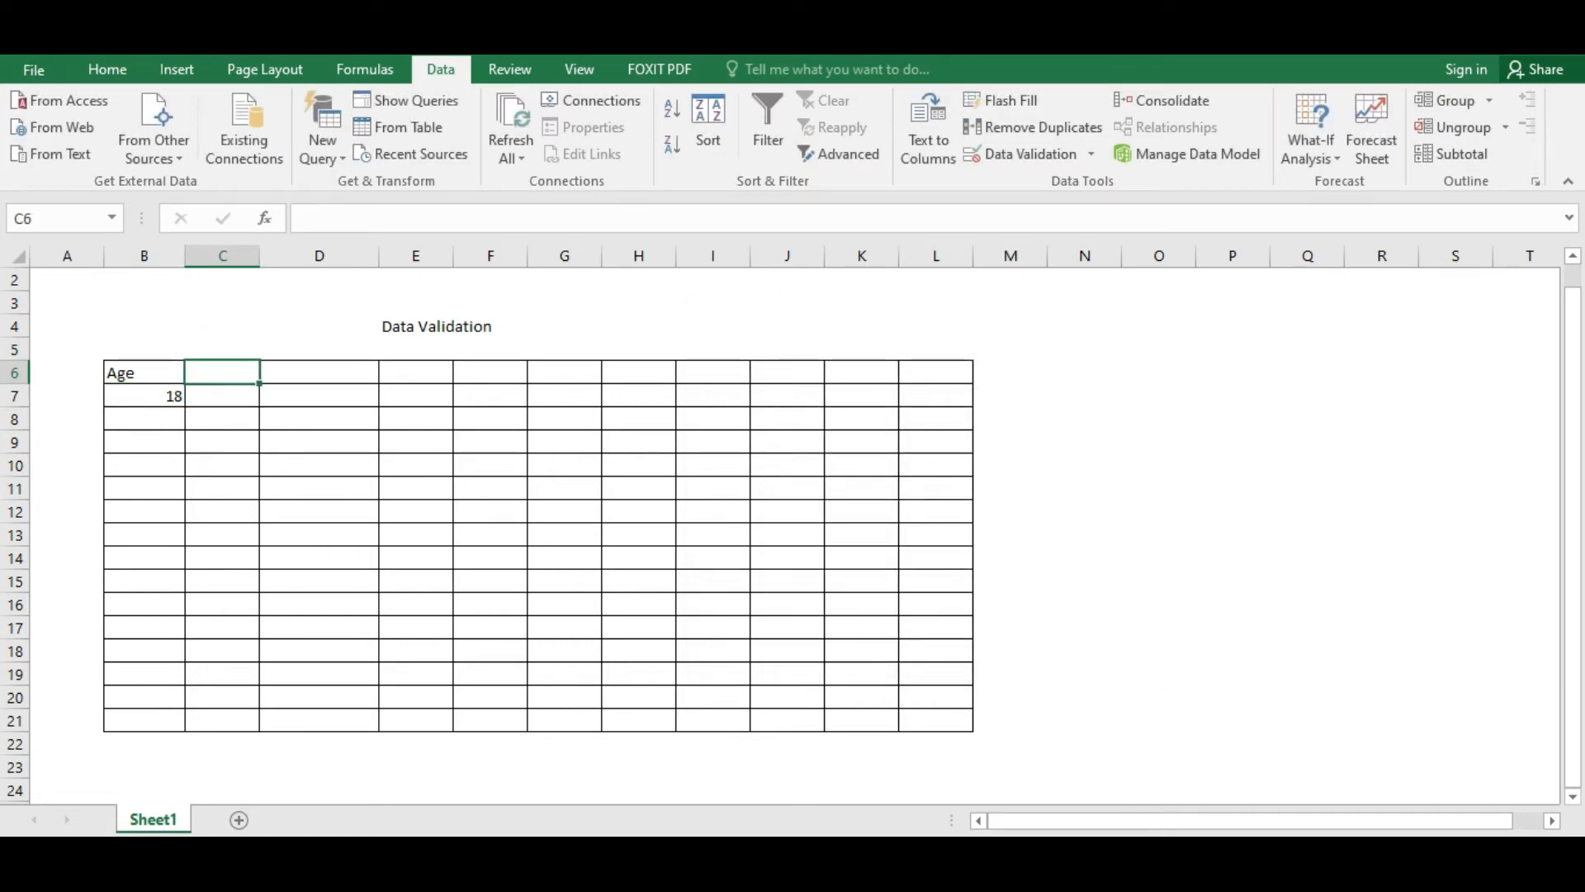
pyautogui.write('Weight')
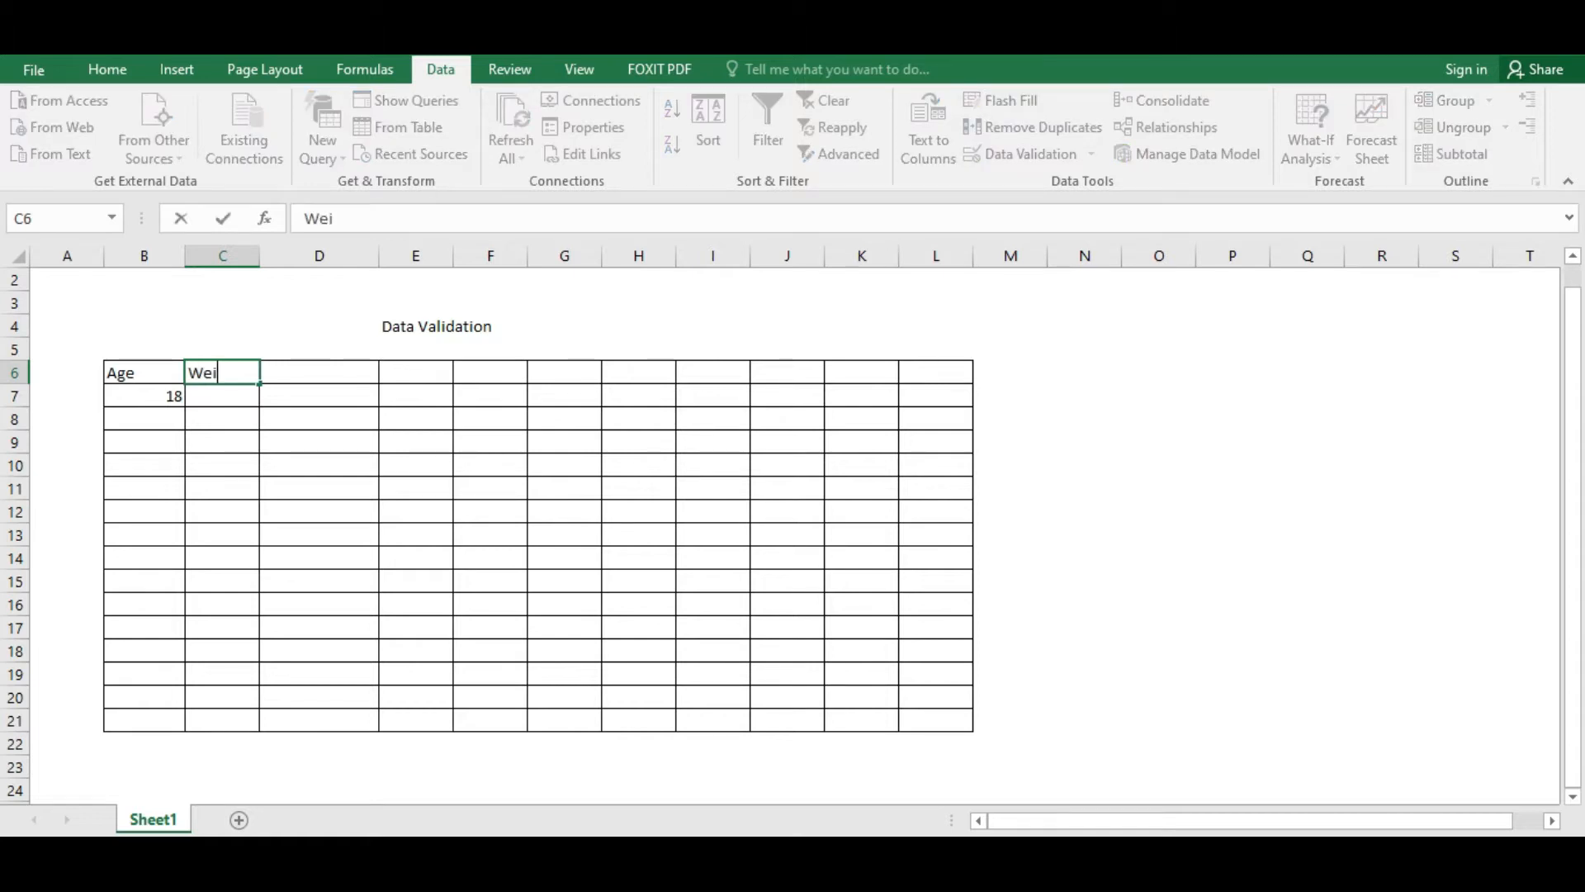
pyautogui.press('Return')
# Add data validation to the Weight cells C7:C21 that allows only decimals between 25.0 and 150.0
pyautogui.hotkey('shift', 'Down')
pyautogui.hotkey('shift', 'Down')
pyautogui.hotkey('shift', 'Down')
pyautogui.hotkey('shift', 'Down')
pyautogui.hotkey('shift', 'Down')
pyautogui.hotkey('shift', 'Down')
pyautogui.hotkey('shift', 'Down')
pyautogui.hotkey('shift', 'Down')
pyautogui.hotkey('shift', 'Down')
pyautogui.hotkey('shift', 'Down')
pyautogui.hotkey('shift', 'Down')
pyautogui.hotkey('shift', 'Down')
pyautogui.hotkey('shift', 'Down')
pyautogui.hotkey('shift', 'Down')
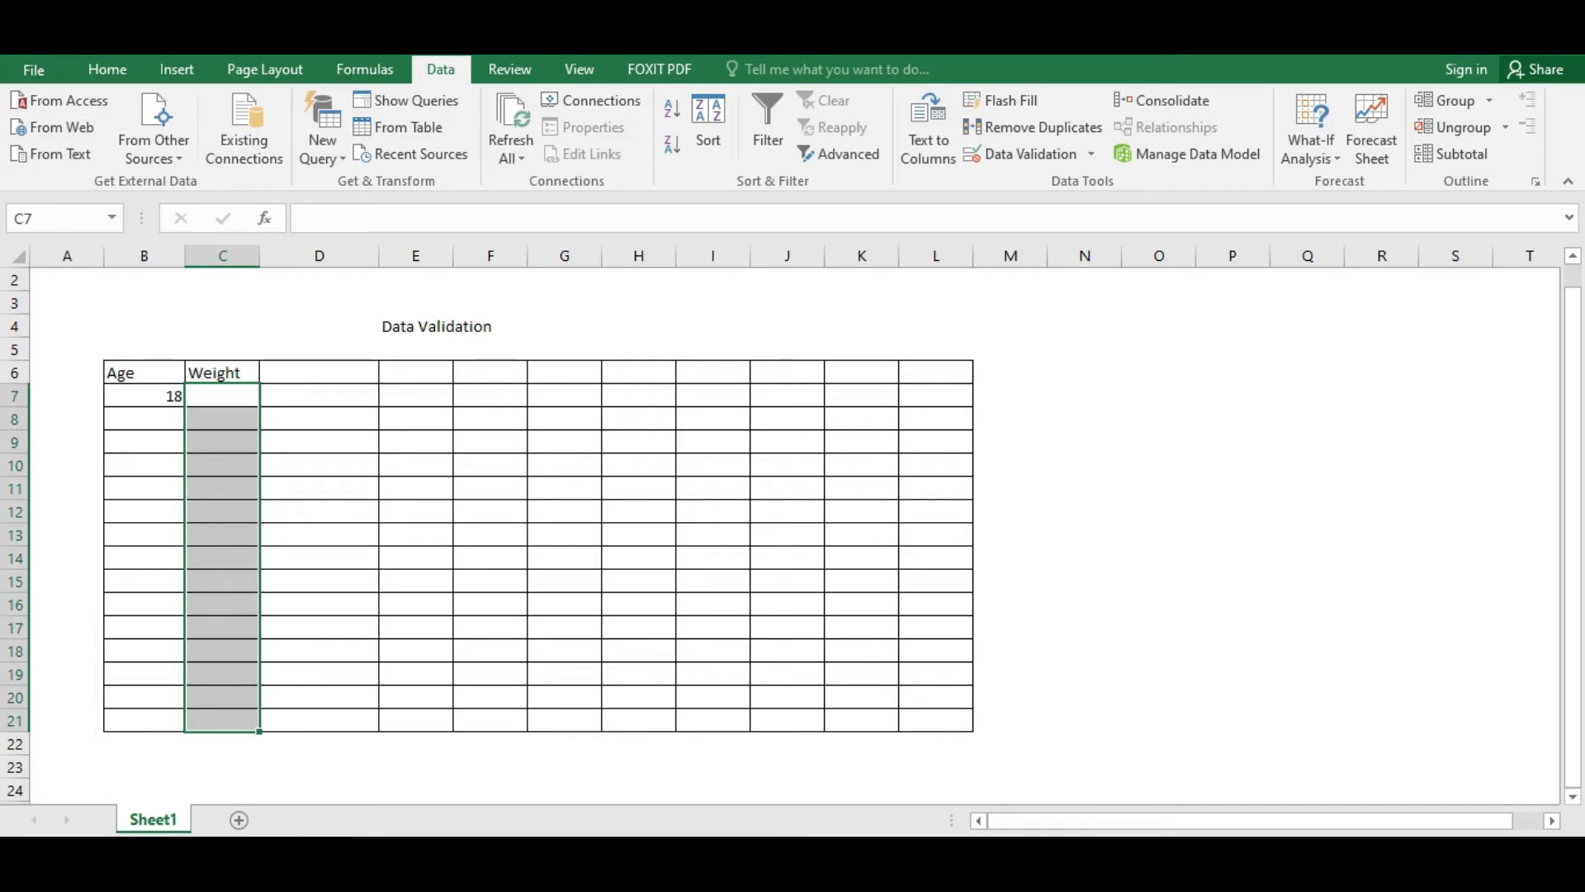
pyautogui.click(990, 153)
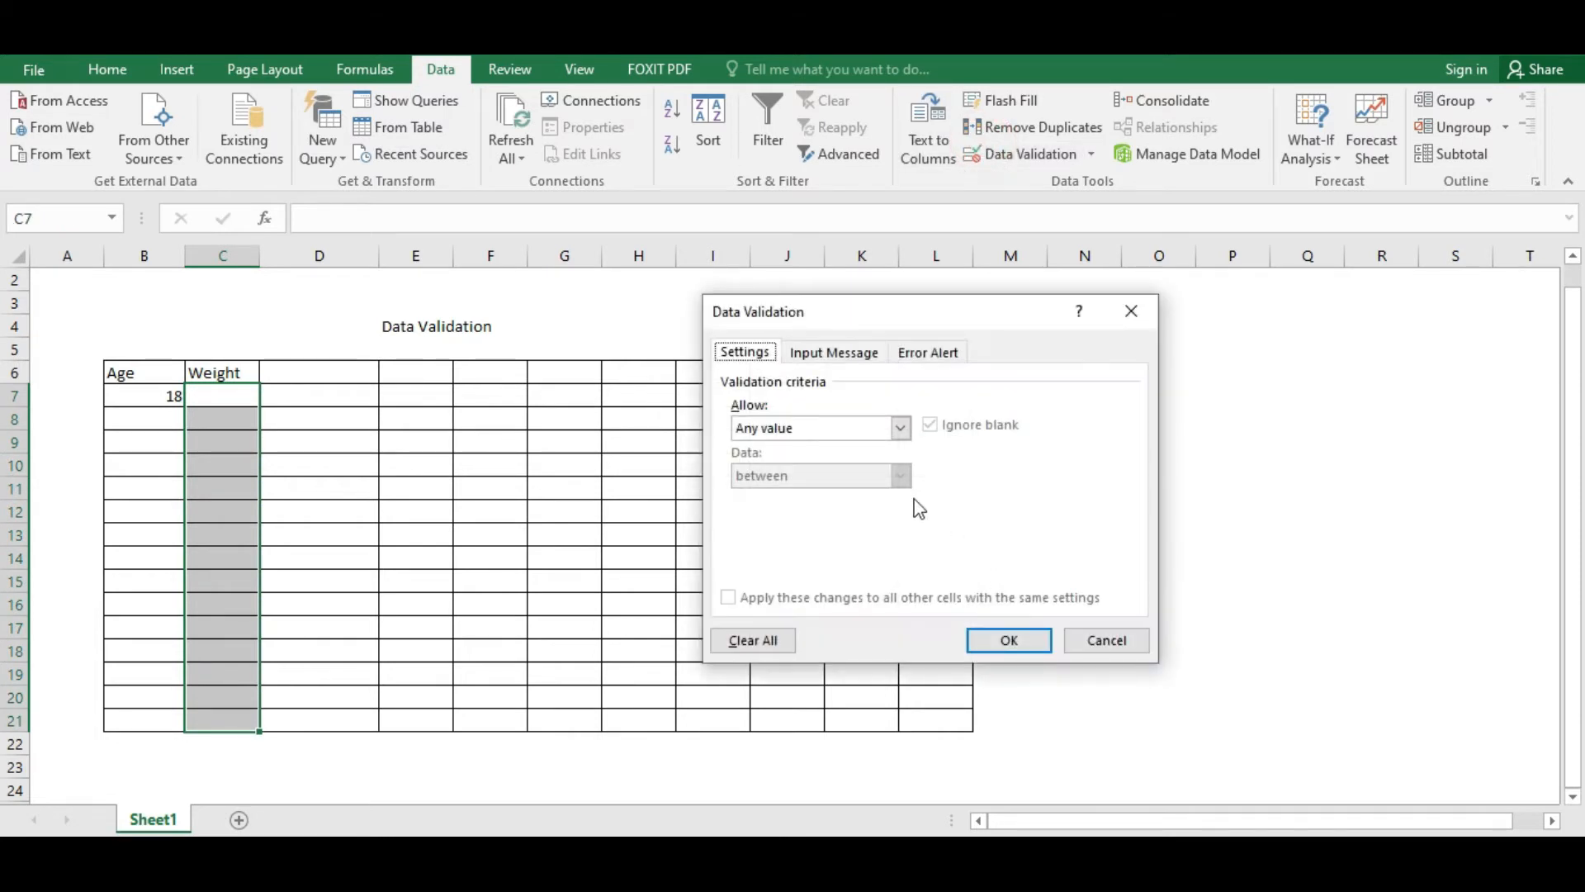
pyautogui.click(892, 431)
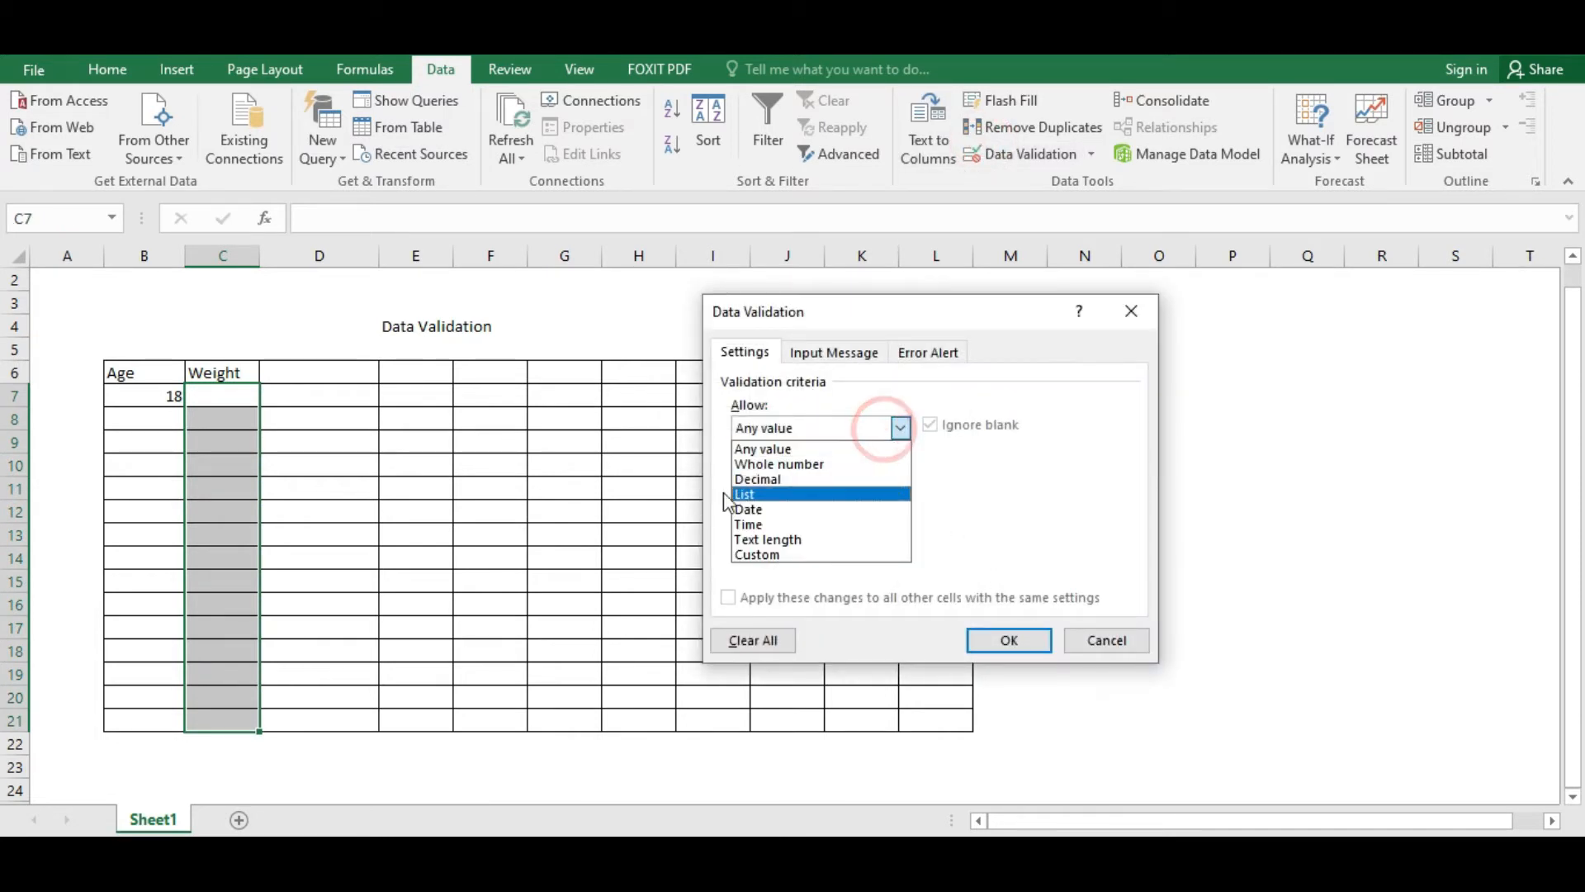
pyautogui.click(771, 475)
pyautogui.click(776, 521)
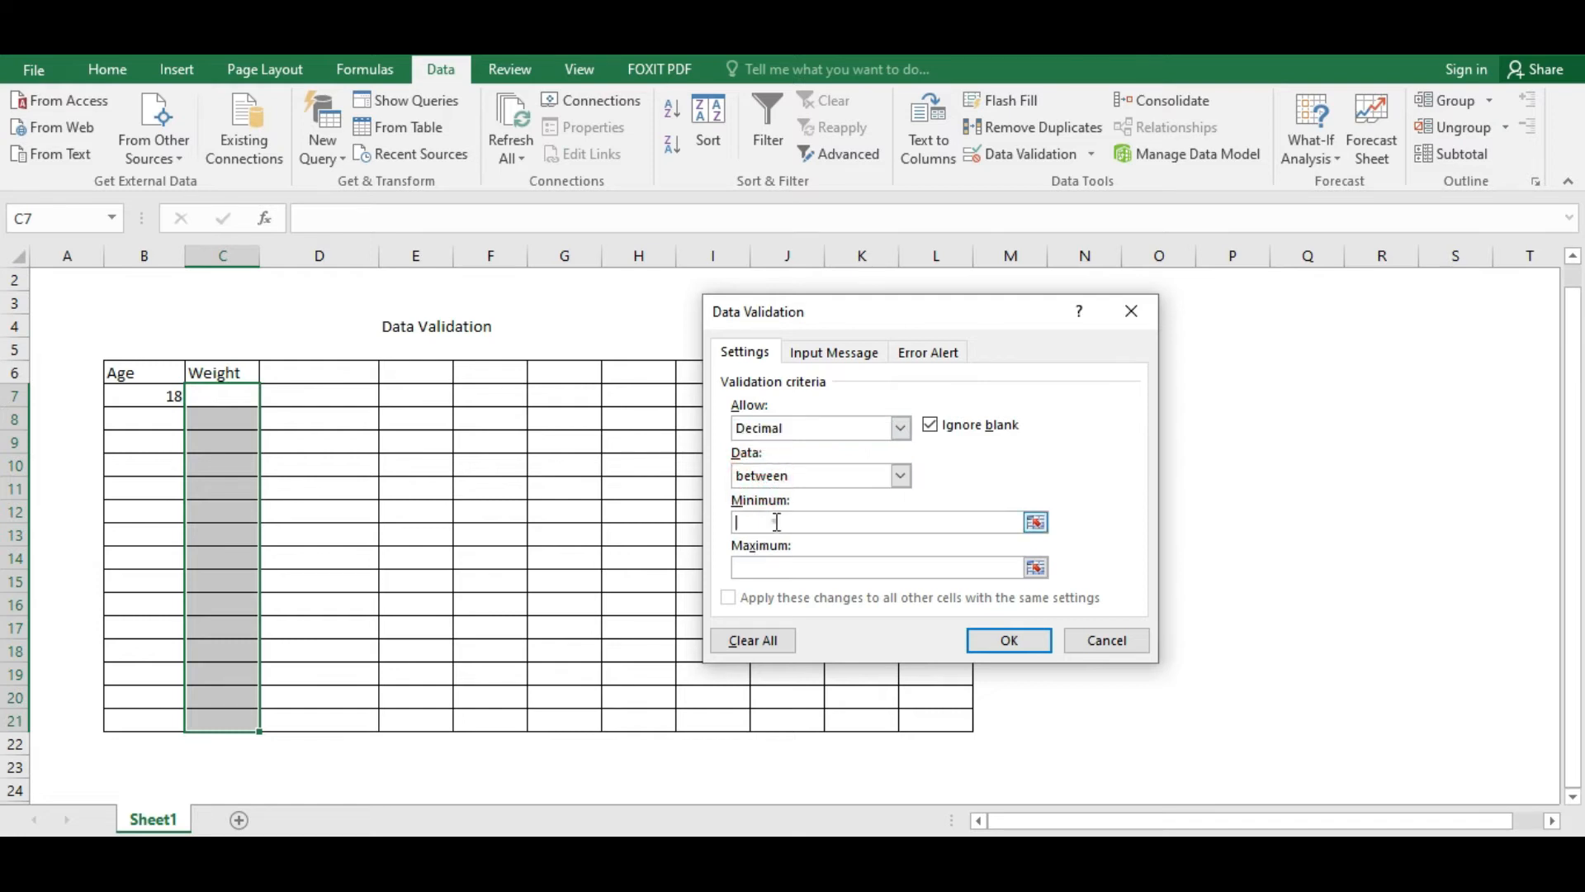
pyautogui.write('25')
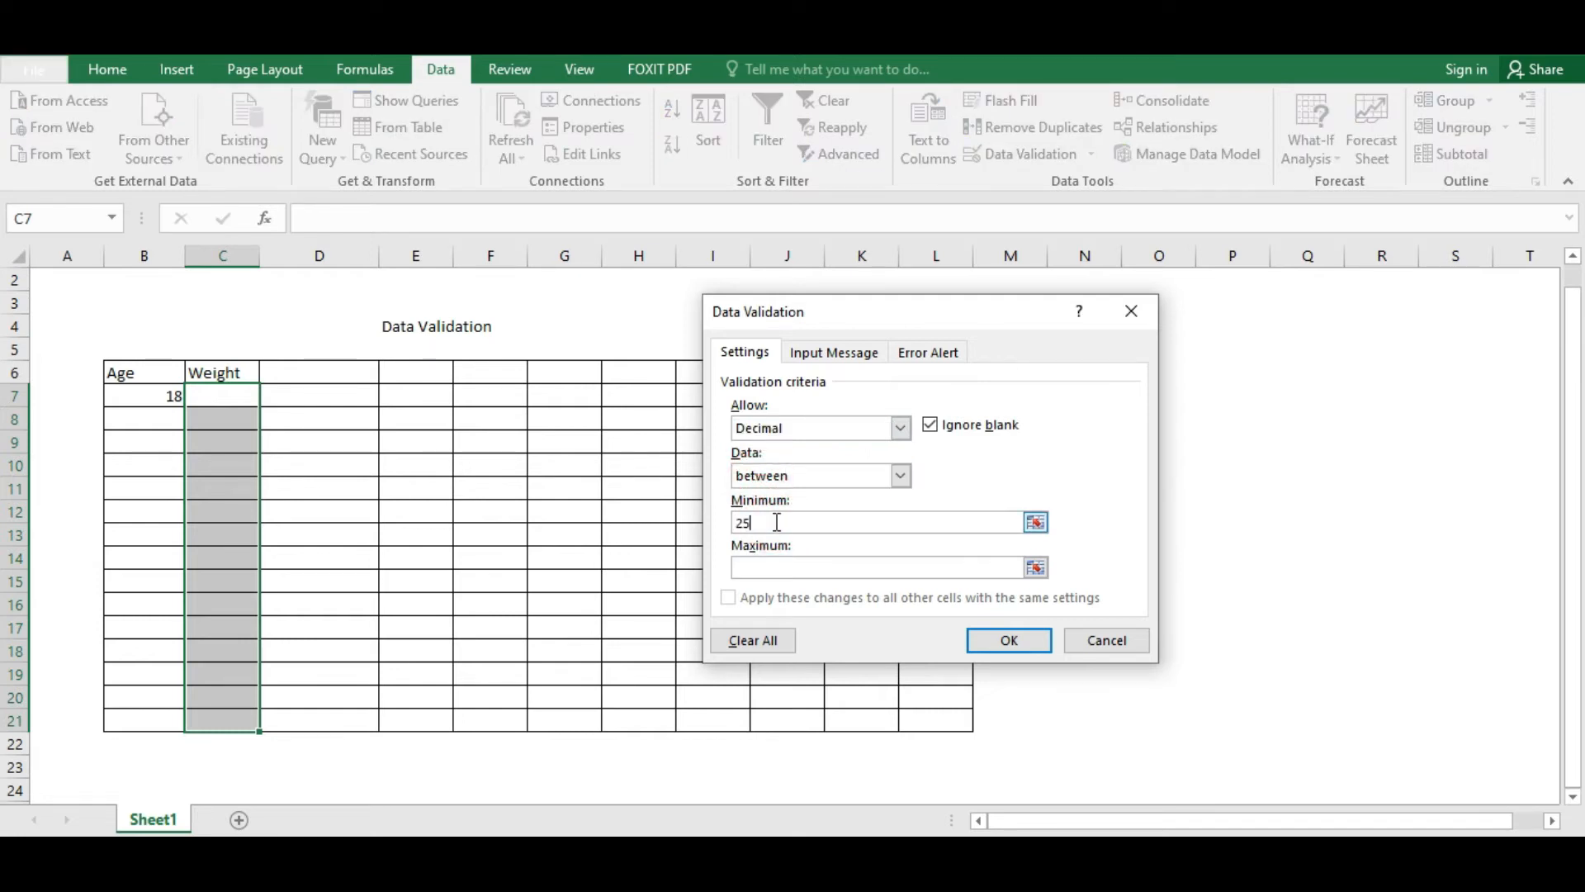
pyautogui.write('.0')
pyautogui.click(793, 572)
pyautogui.write('50.0')
pyautogui.press('BackSpace')
pyautogui.write('150')
pyautogui.press('BackSpace')
pyautogui.press('BackSpace')
pyautogui.press('BackSpace')
pyautogui.press('BackSpace')
pyautogui.press('BackSpace')
pyautogui.press('BackSpace')
pyautogui.write('150.0')
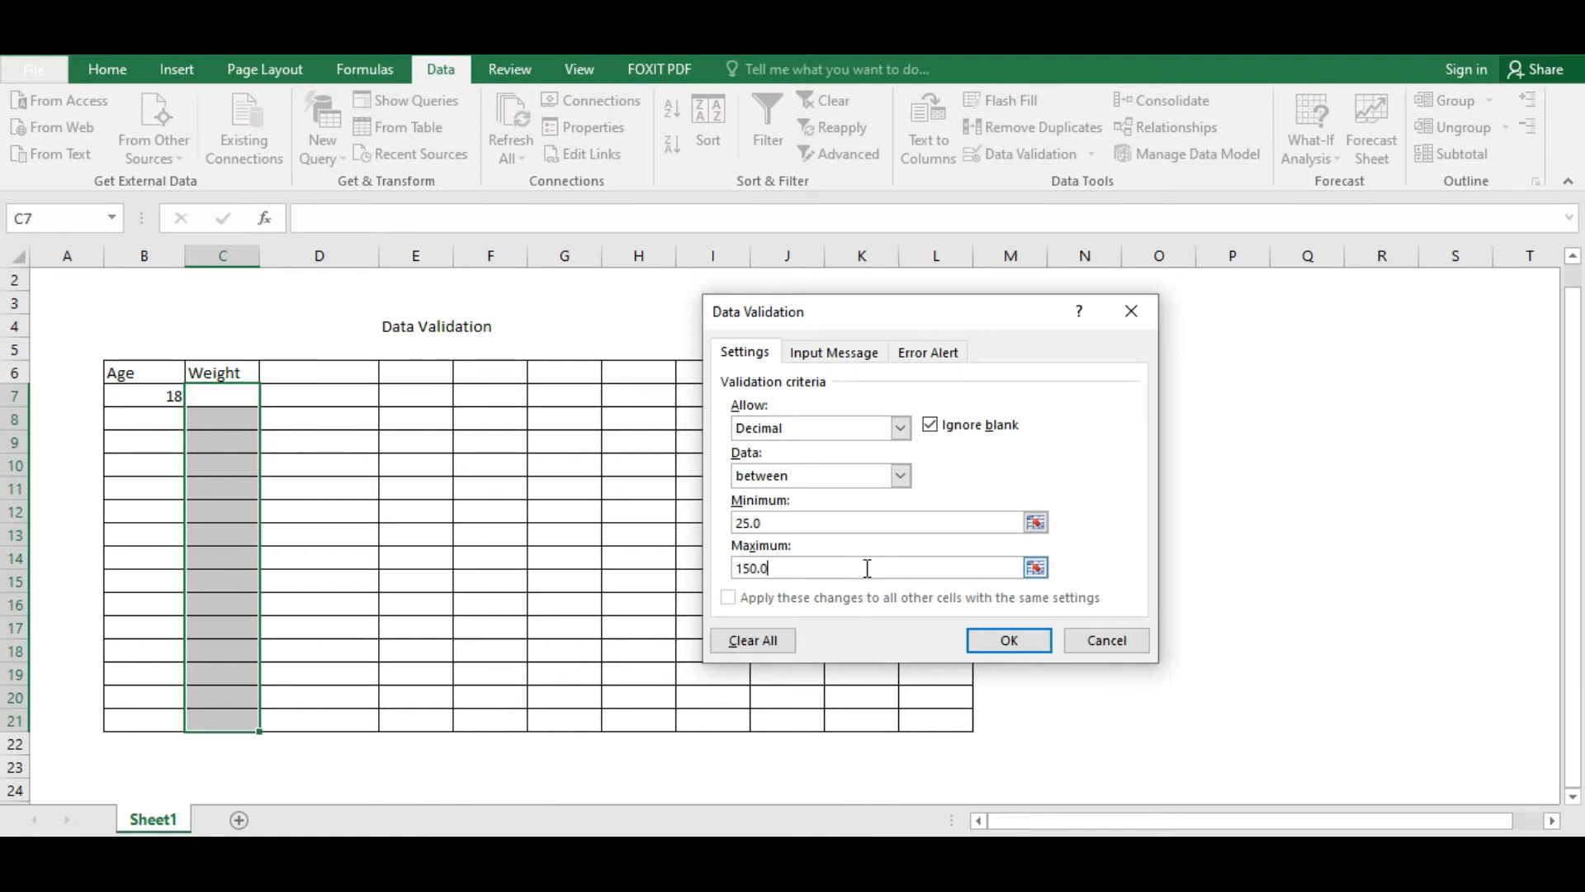
pyautogui.click(998, 643)
# Test the Weight rule in cell C7 by trying the value 12, and enter 25 in its place
pyautogui.click(220, 396)
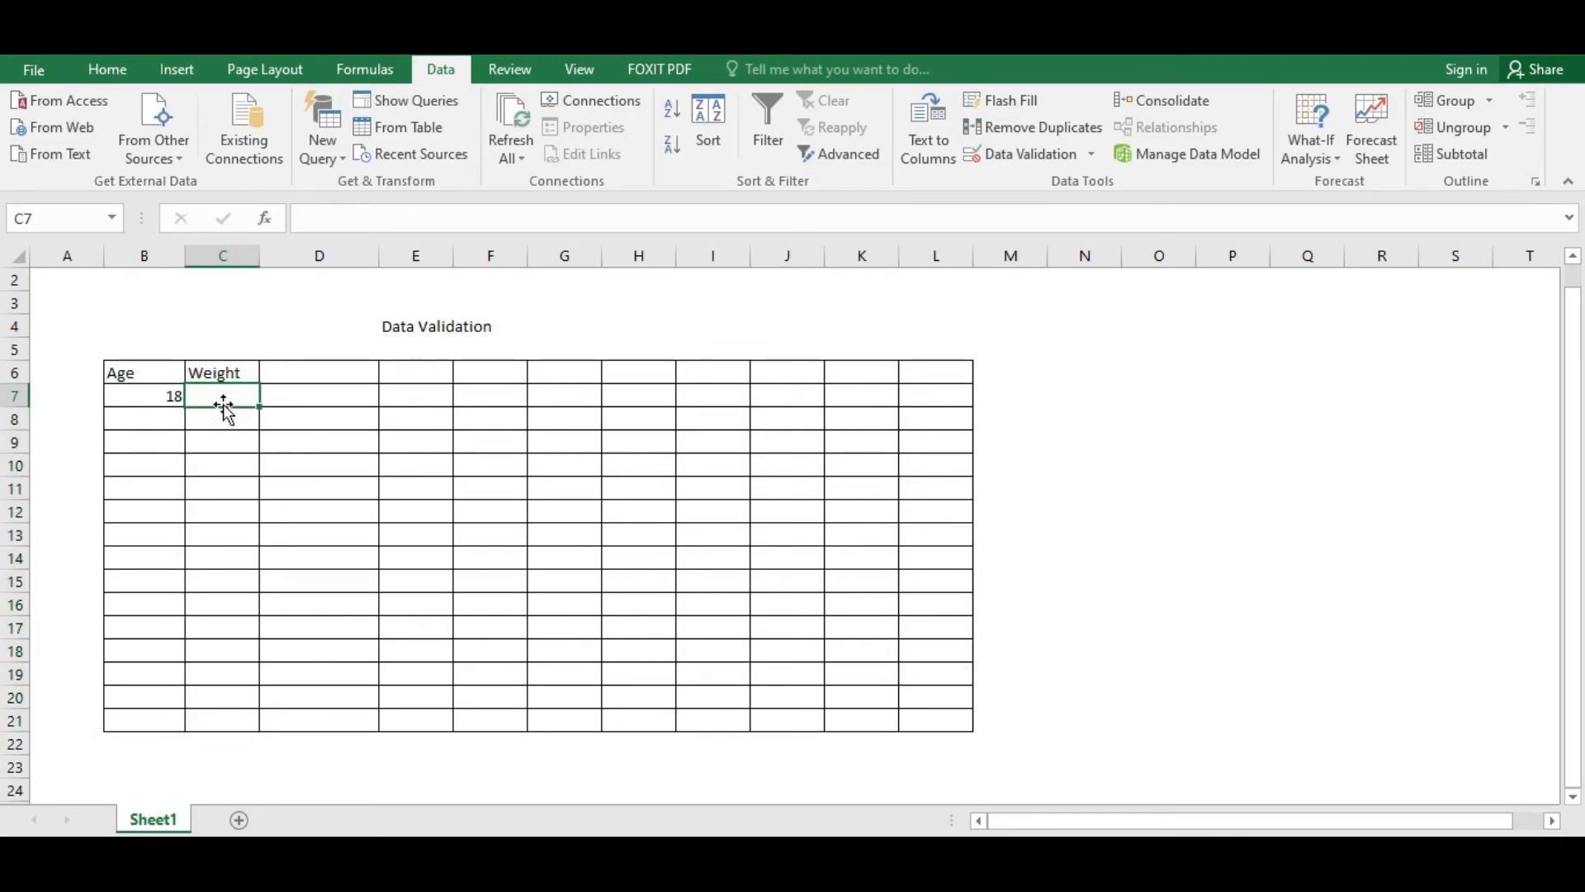
pyautogui.write('12')
pyautogui.press('Return')
pyautogui.press('Return')
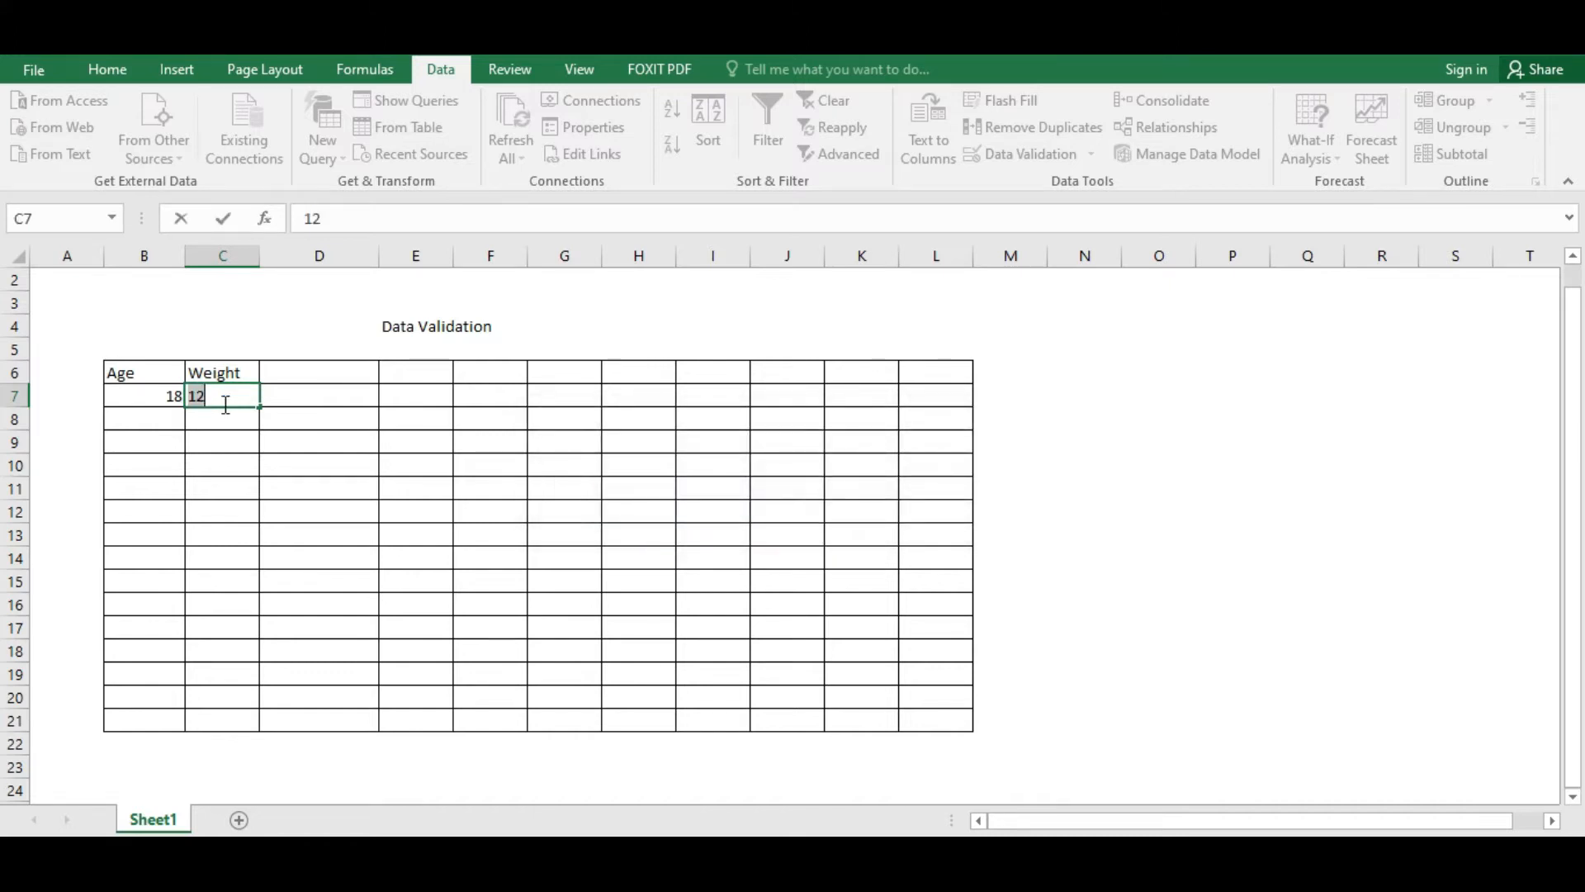
pyautogui.click(226, 403)
pyautogui.press('BackSpace')
pyautogui.press('BackSpace')
pyautogui.write('25')
pyautogui.press('Return')
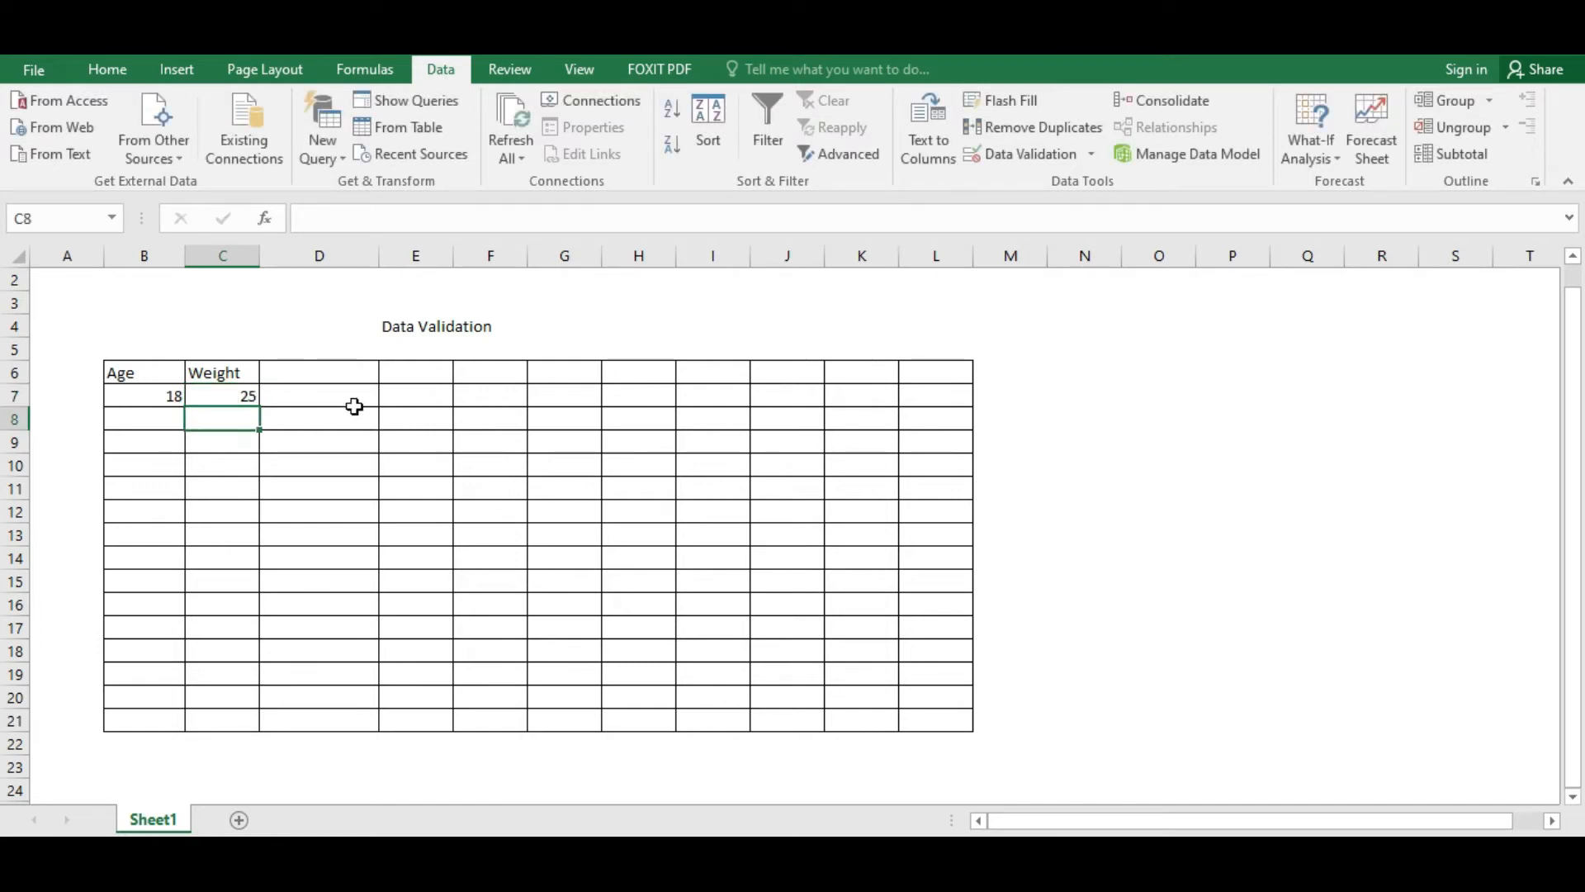
# Change the first weight in cell C7 to the decimal value 25.1
pyautogui.press('Up')
pyautogui.press('F2')
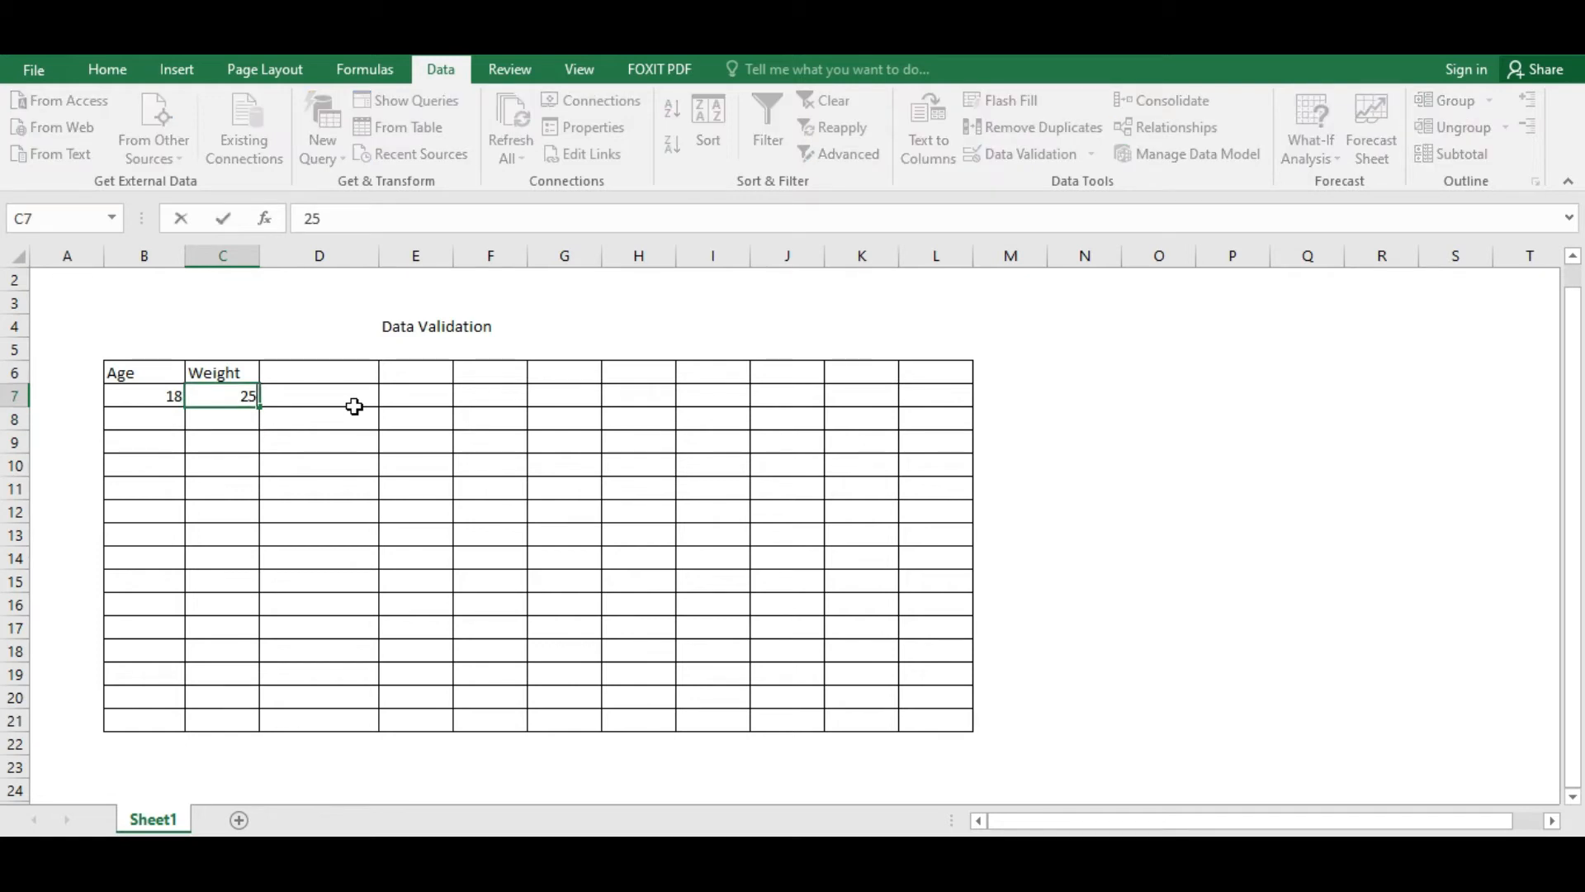
pyautogui.write('.1')
pyautogui.press('Return')
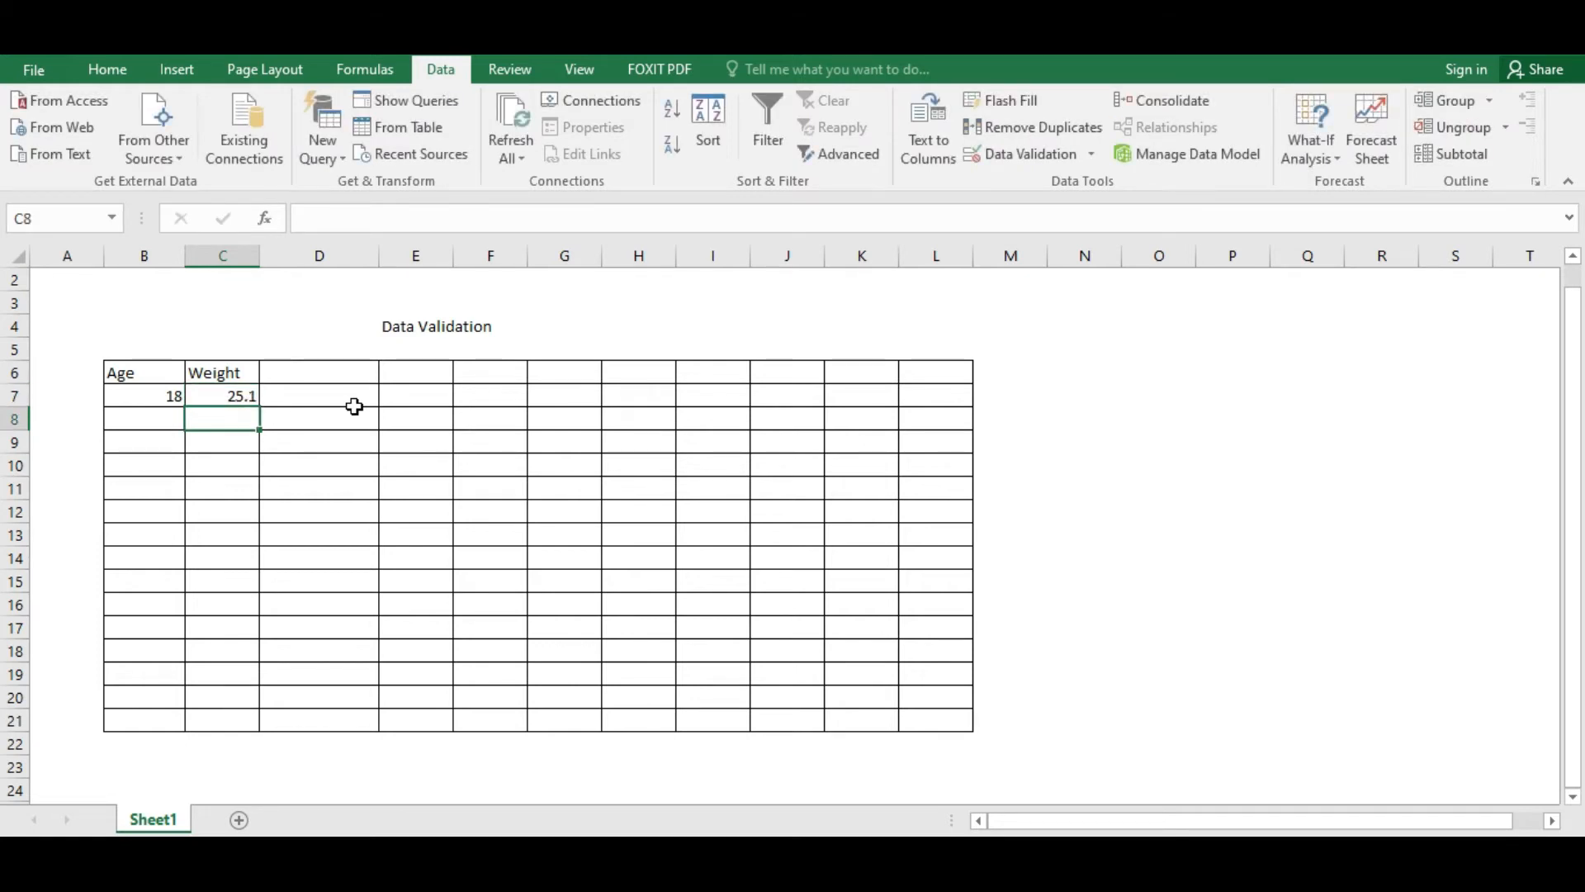
pyautogui.press('Up')
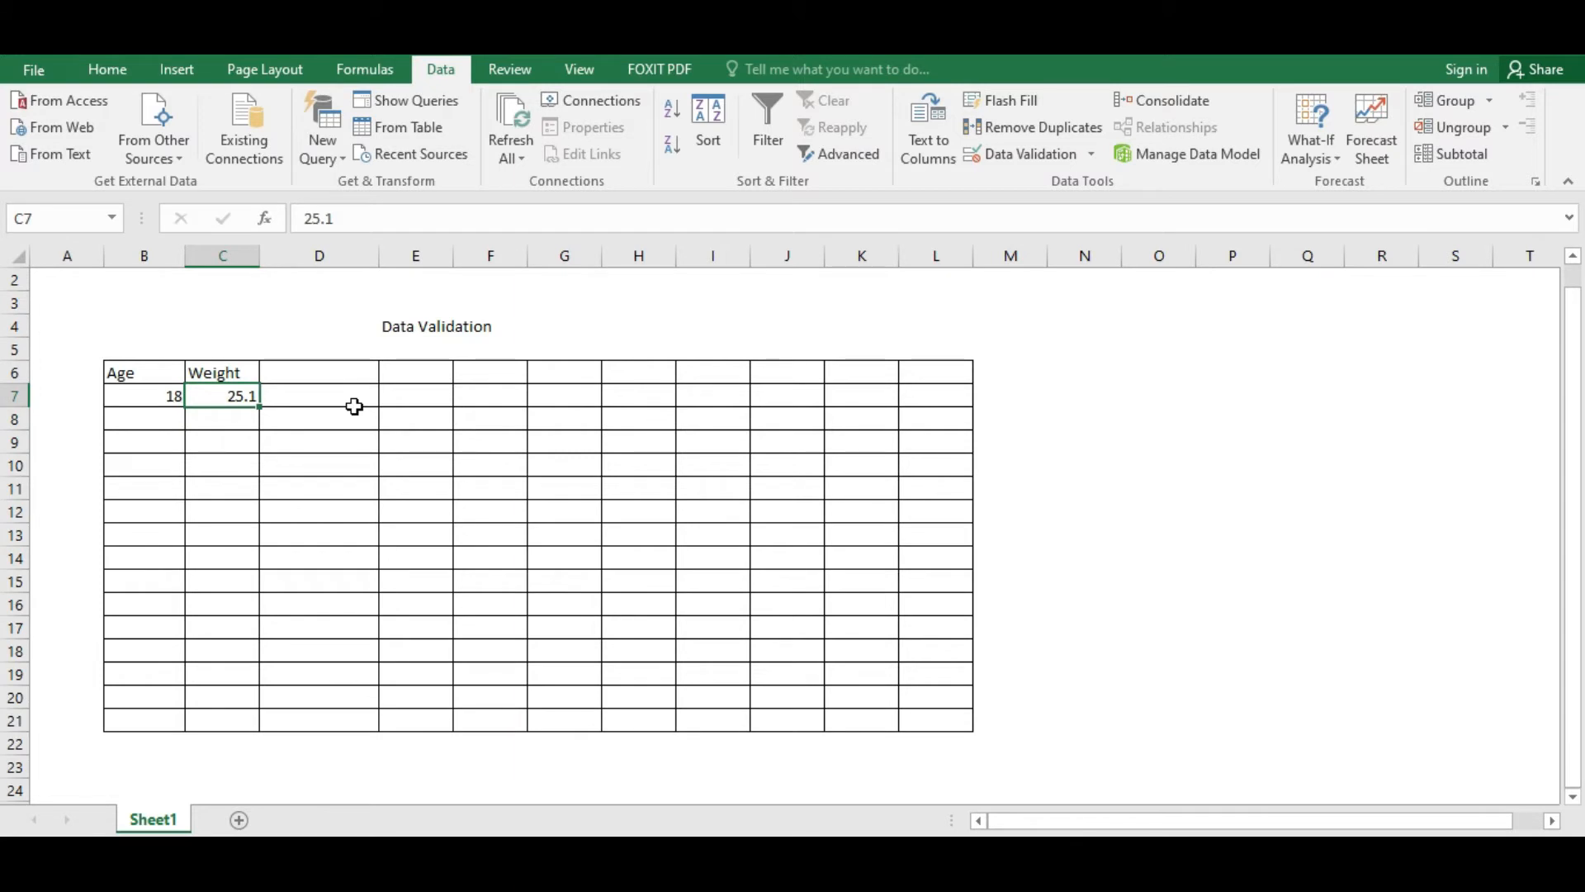
pyautogui.press('Down')
pyautogui.press('Left')
pyautogui.press('Up')
pyautogui.press('Right')
pyautogui.press('Down')
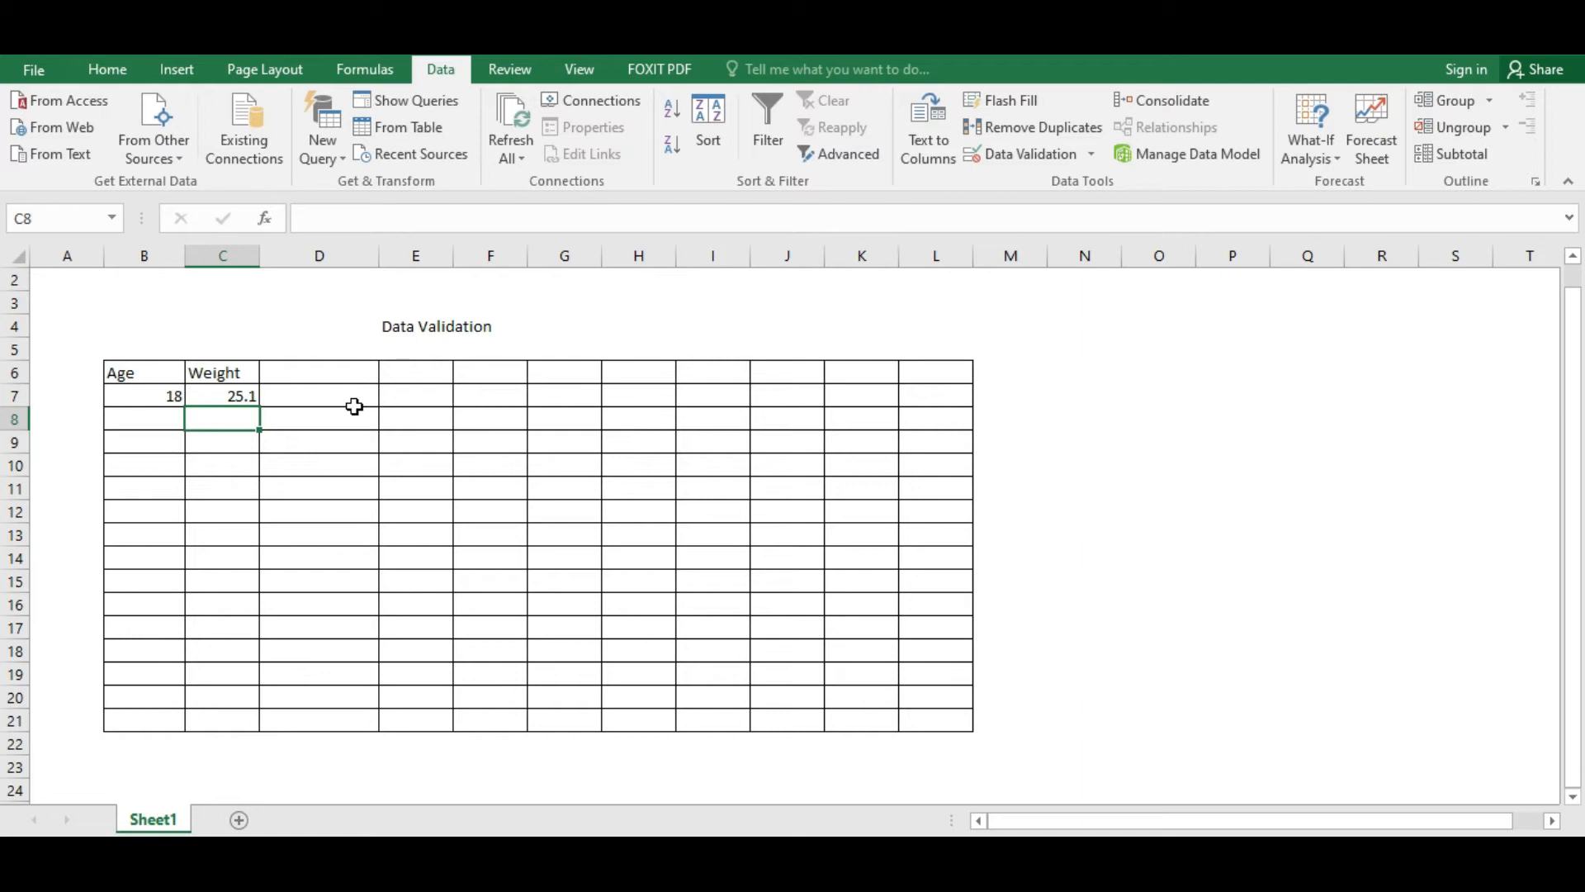
# Set the first weight in cell C7 back to 25, and try entering it as 25.0
pyautogui.press('Up')
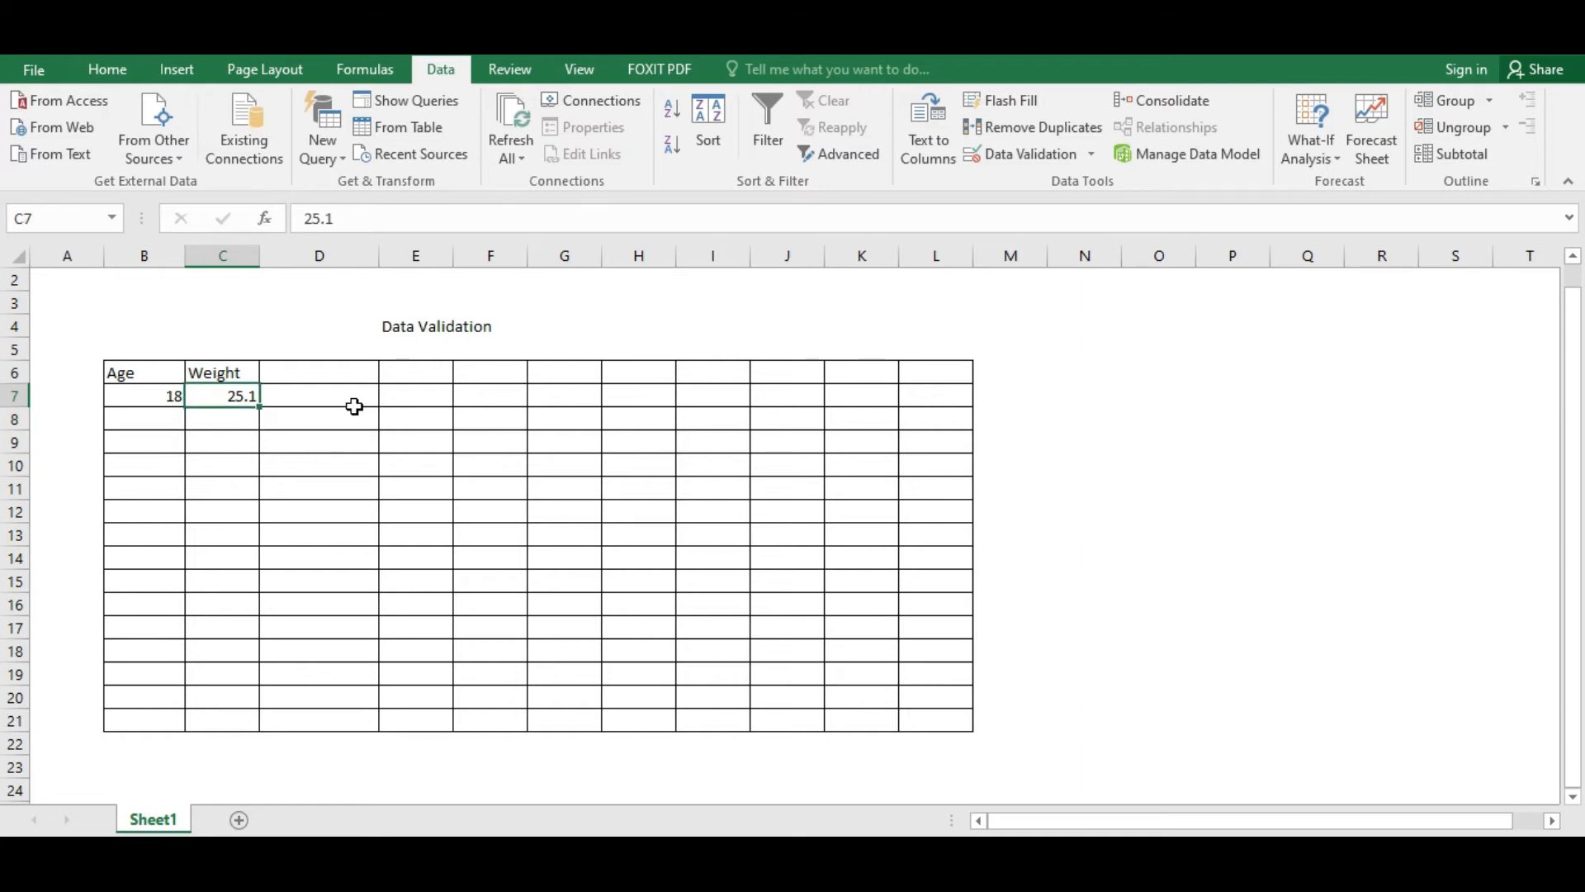
pyautogui.write('25')
pyautogui.press('Return')
pyautogui.press('Up')
pyautogui.press('F2')
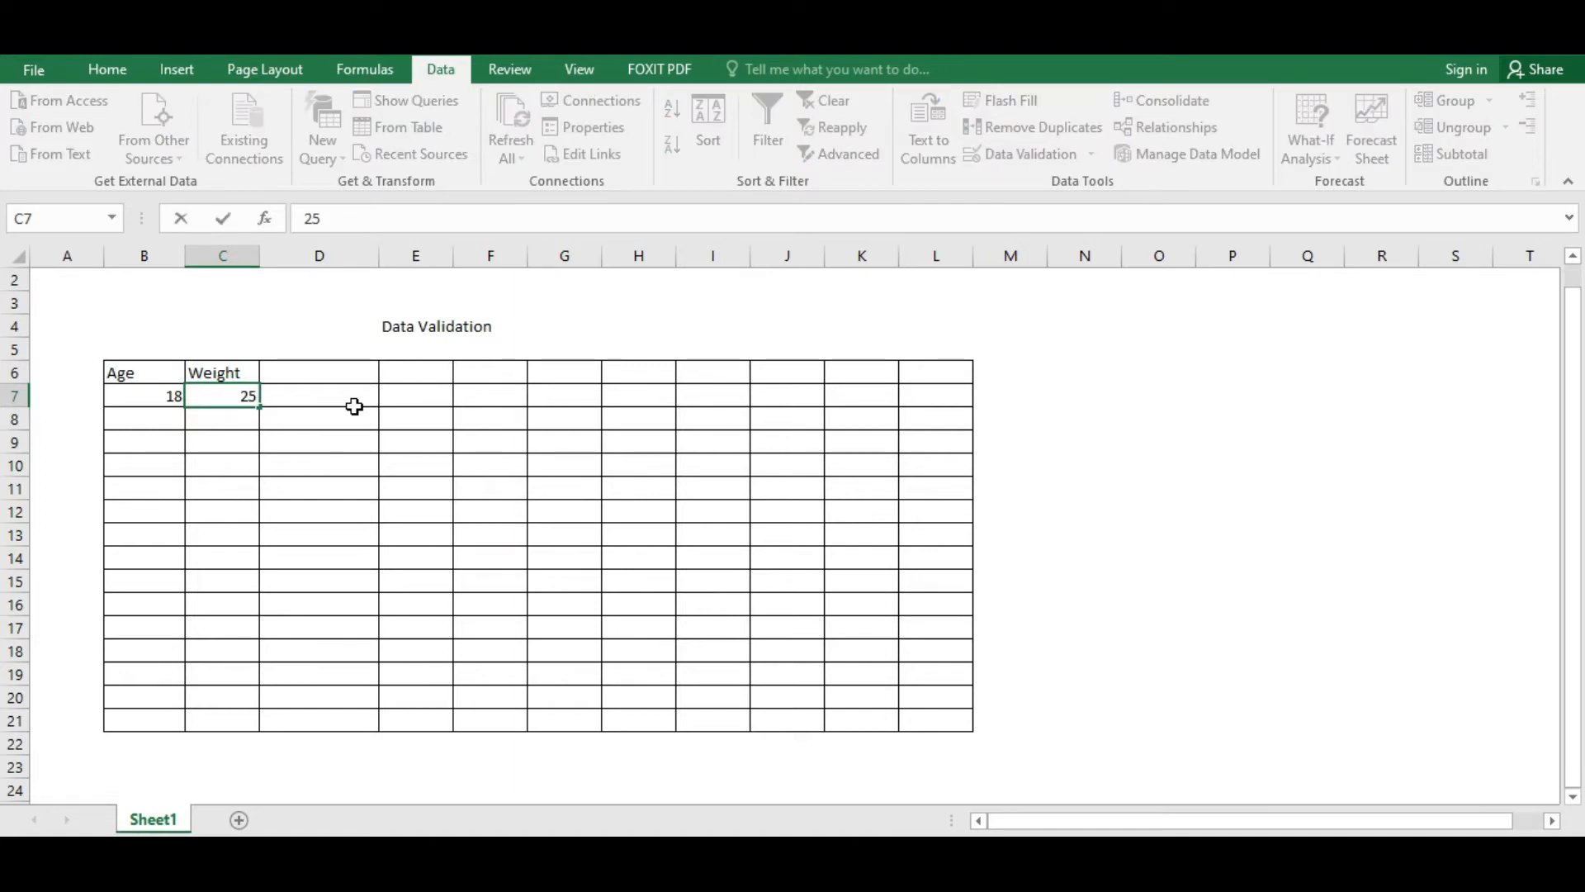
pyautogui.write('.0')
pyautogui.press('Return')
pyautogui.press('Up')
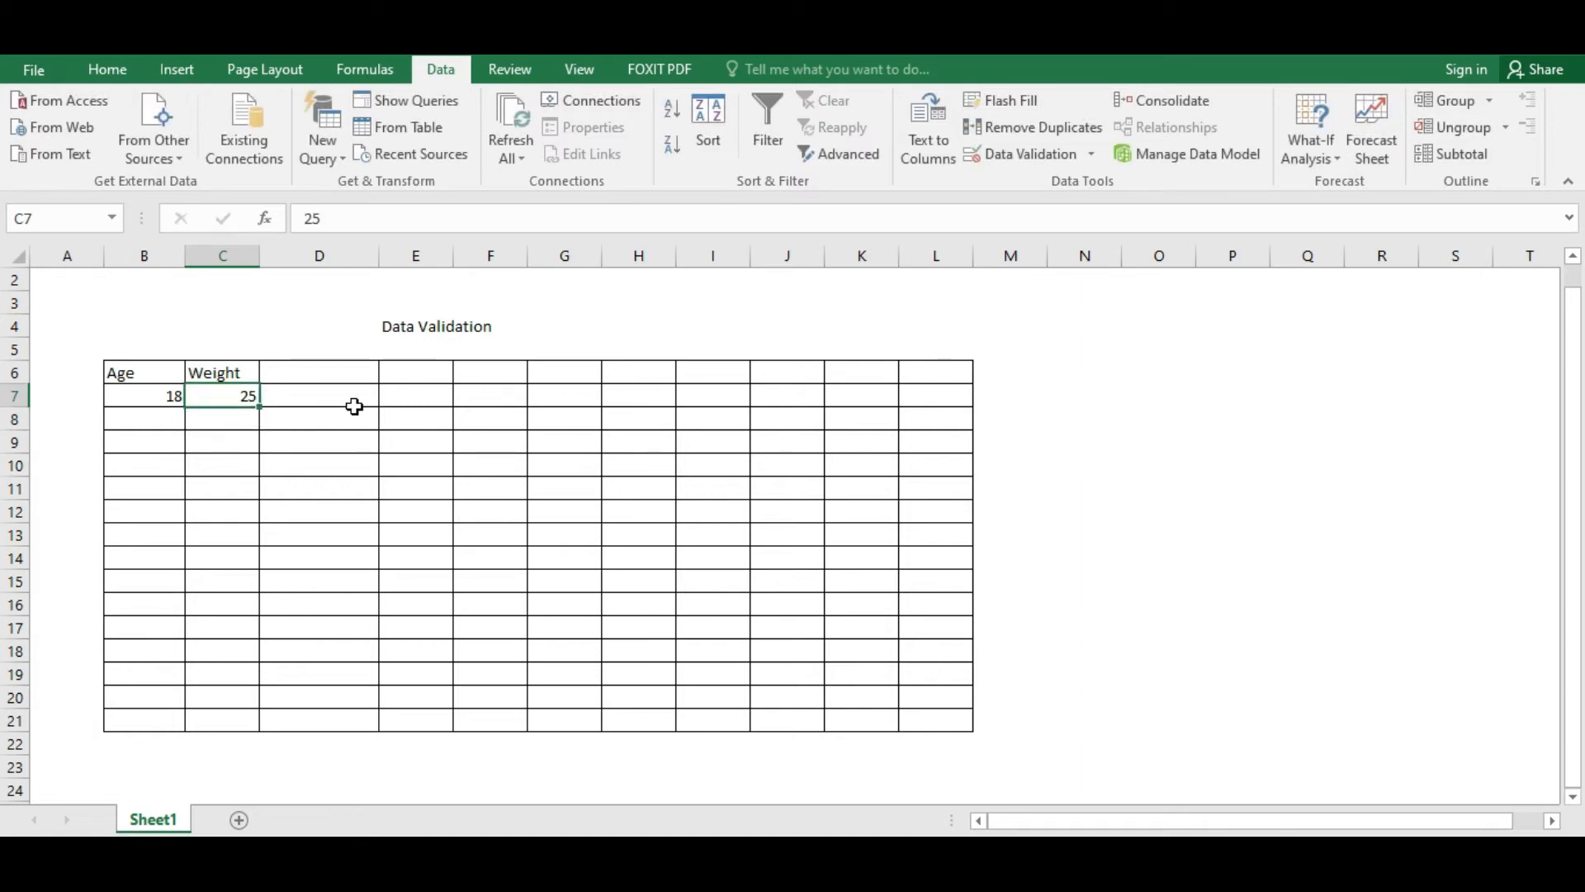
# Set the weight in cell C7 to 48.6 and enter 48 in cell C8
pyautogui.press('F2')
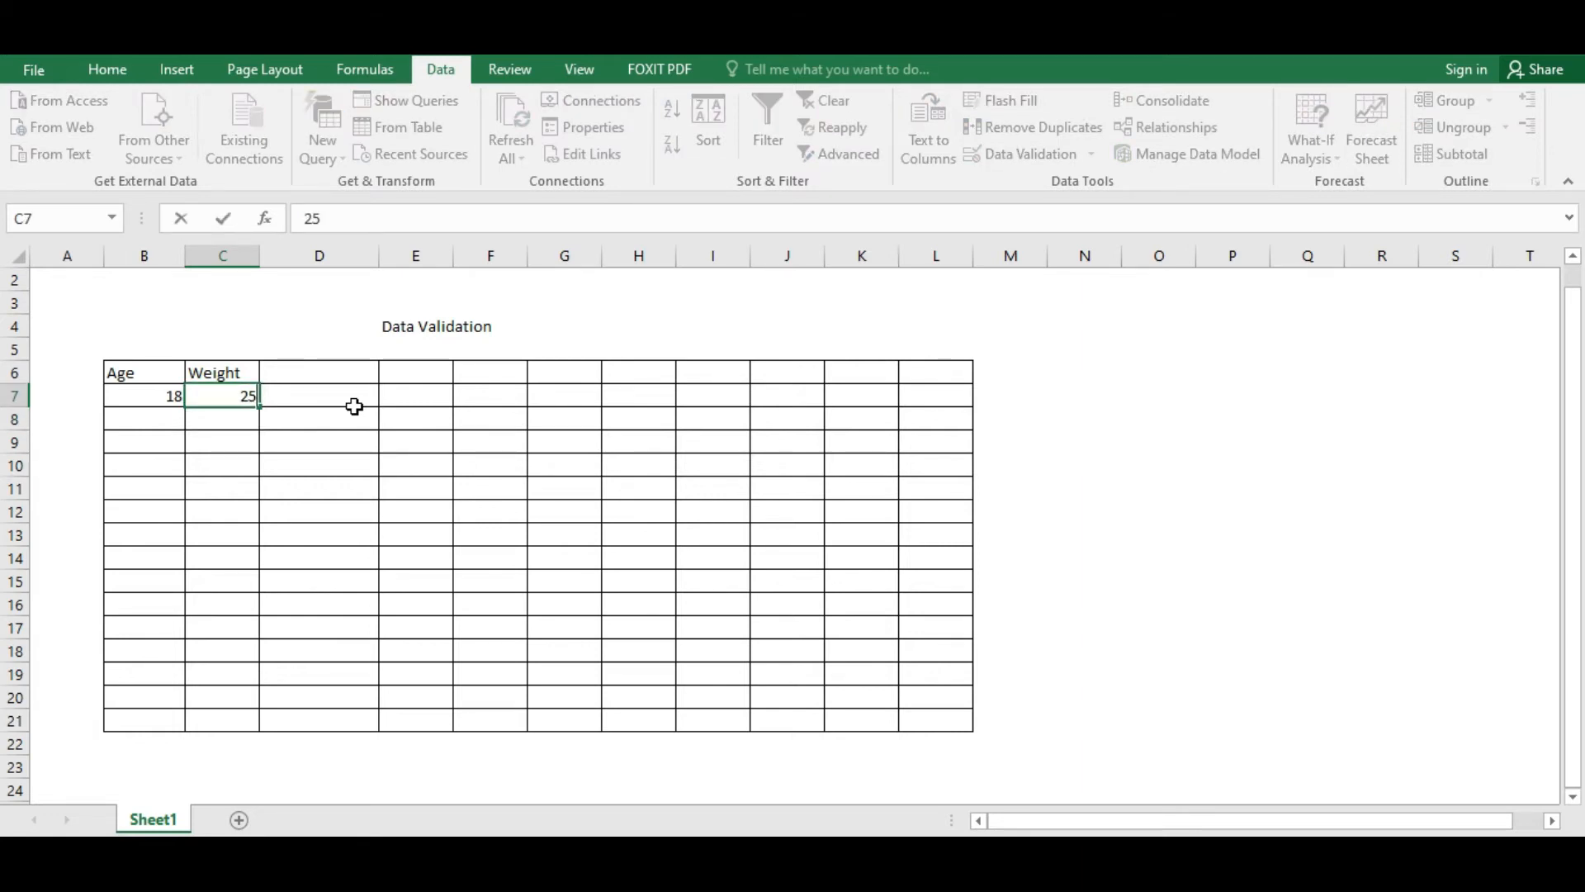
pyautogui.press('BackSpace')
pyautogui.press('BackSpace')
pyautogui.write('48.6')
pyautogui.press('Return')
pyautogui.press('Up')
pyautogui.press('Down')
pyautogui.write('48')
pyautogui.press('Return')
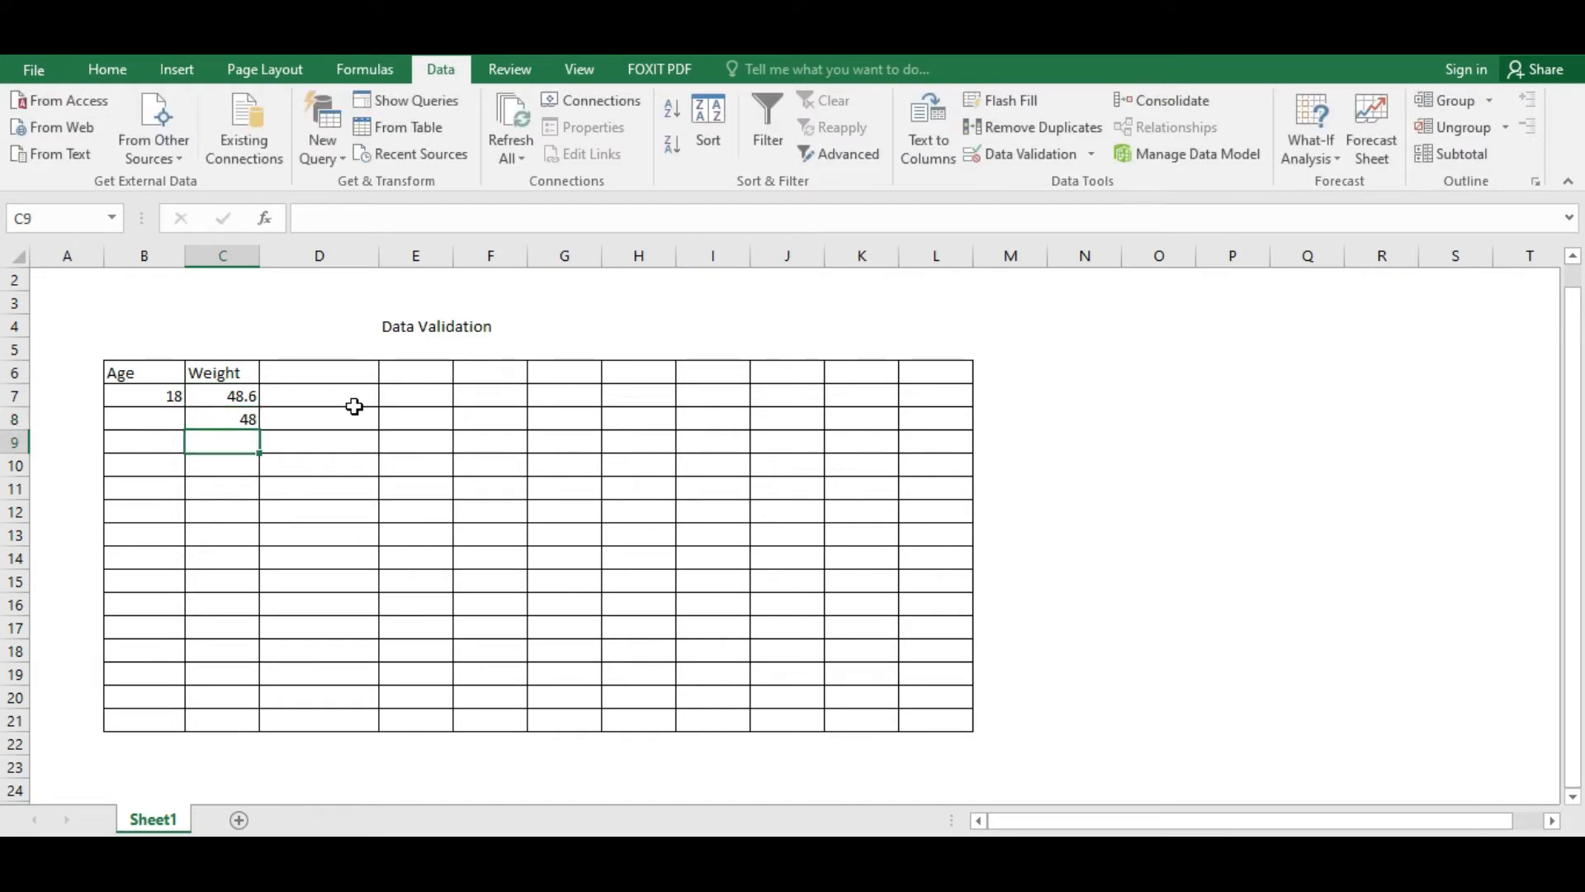
# Try to enter the decimal age 18.5 in cell B8, and clear the entry
pyautogui.press('Up')
pyautogui.press('Up')
pyautogui.press('Left')
pyautogui.press('Down')
pyautogui.press('Up')
pyautogui.press('Up')
pyautogui.press('Down')
pyautogui.press('Down')
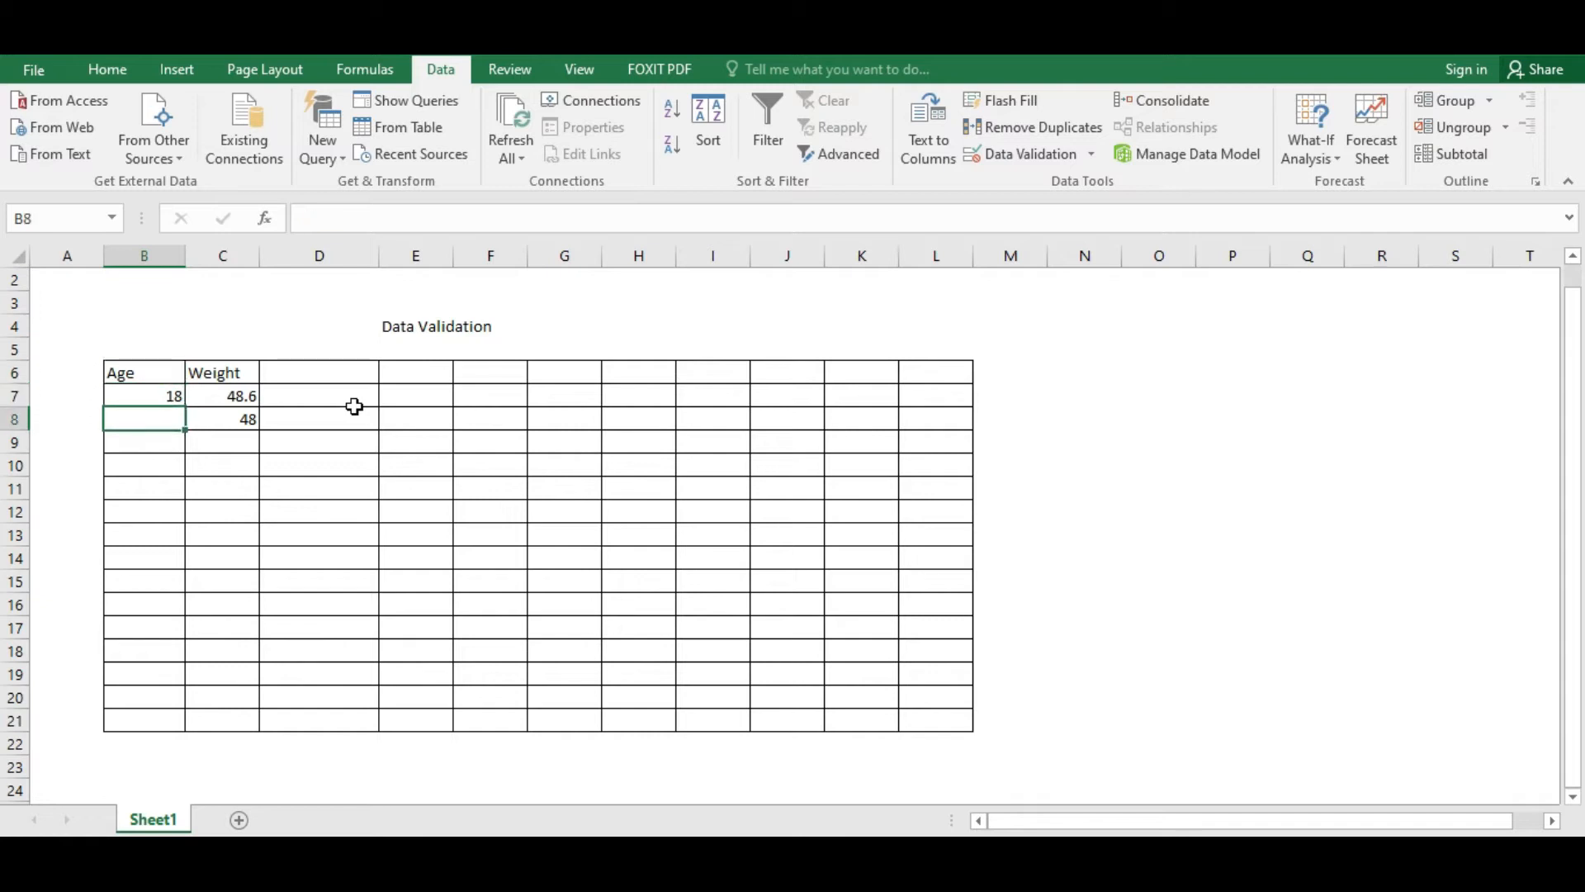
pyautogui.write('18.5')
pyautogui.press('Return')
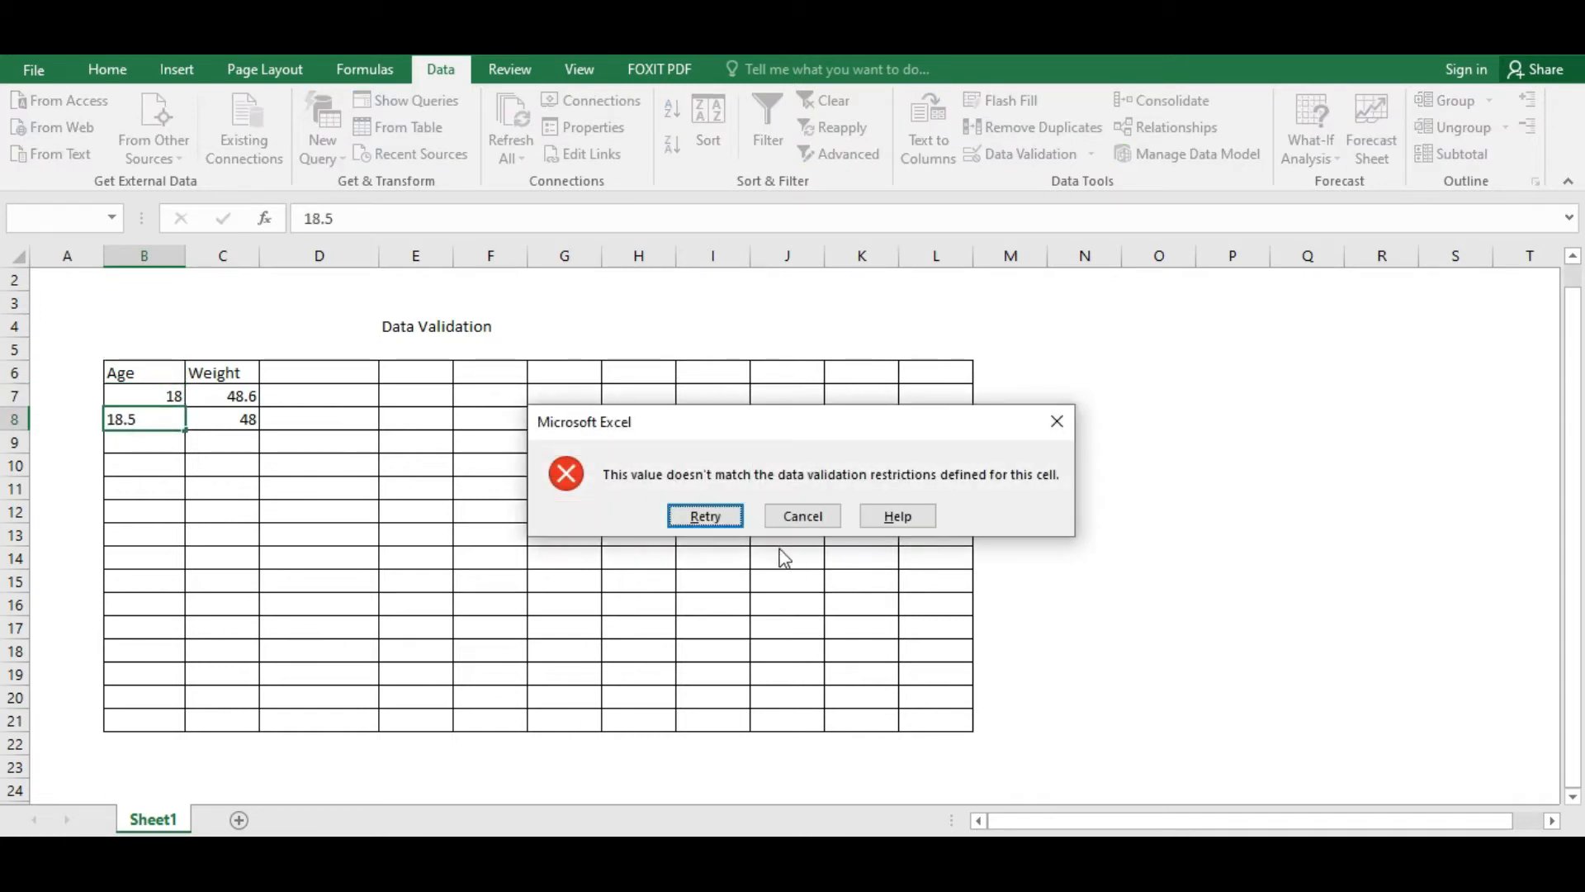
pyautogui.click(730, 517)
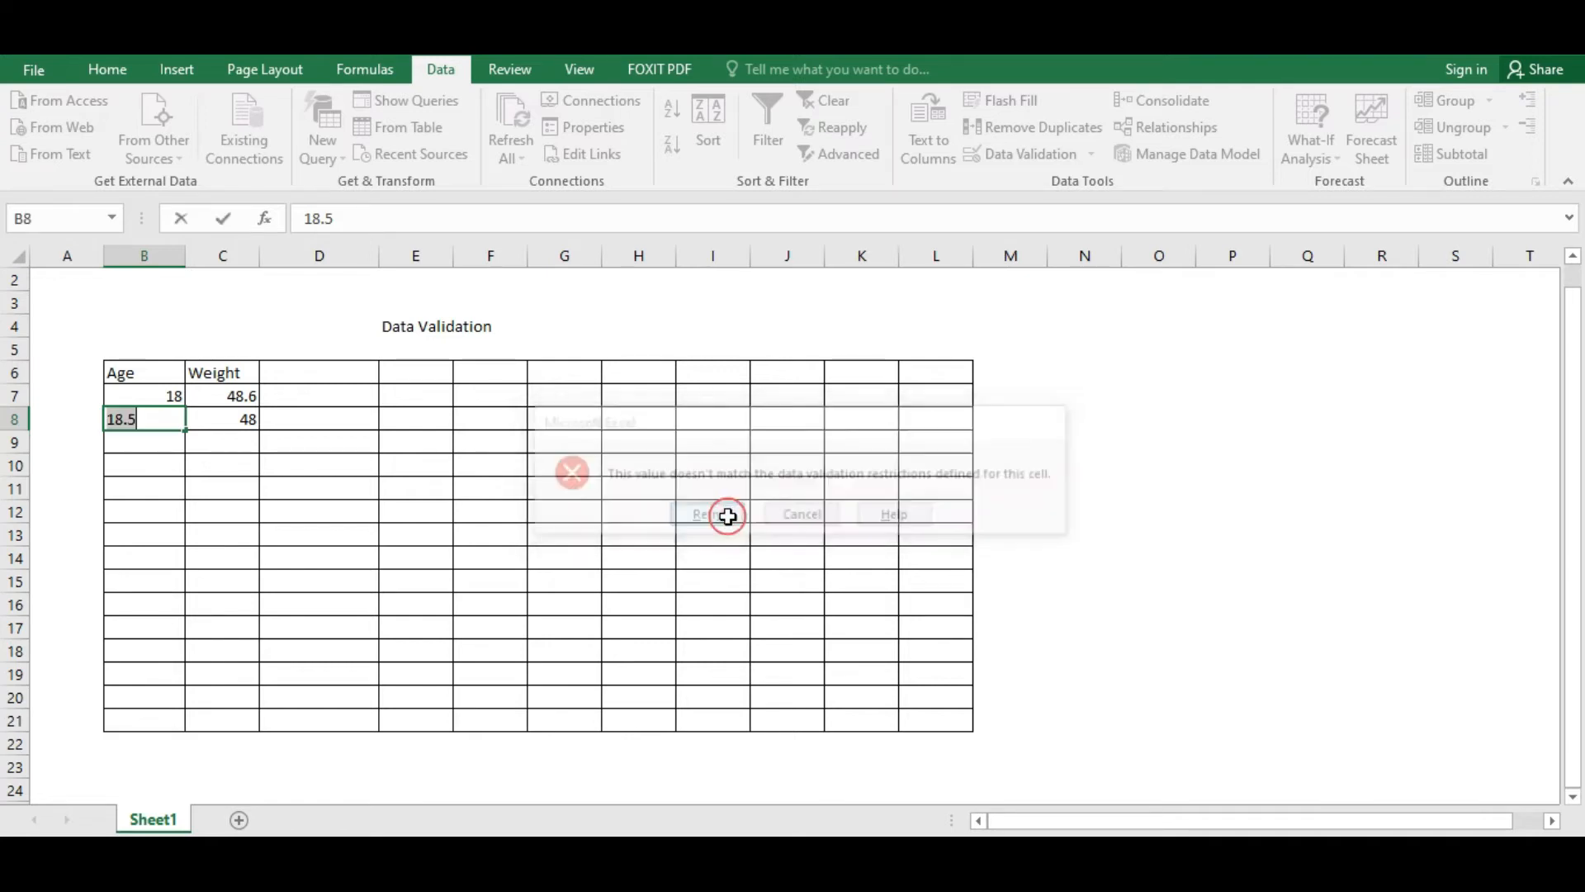
pyautogui.press('BackSpace')
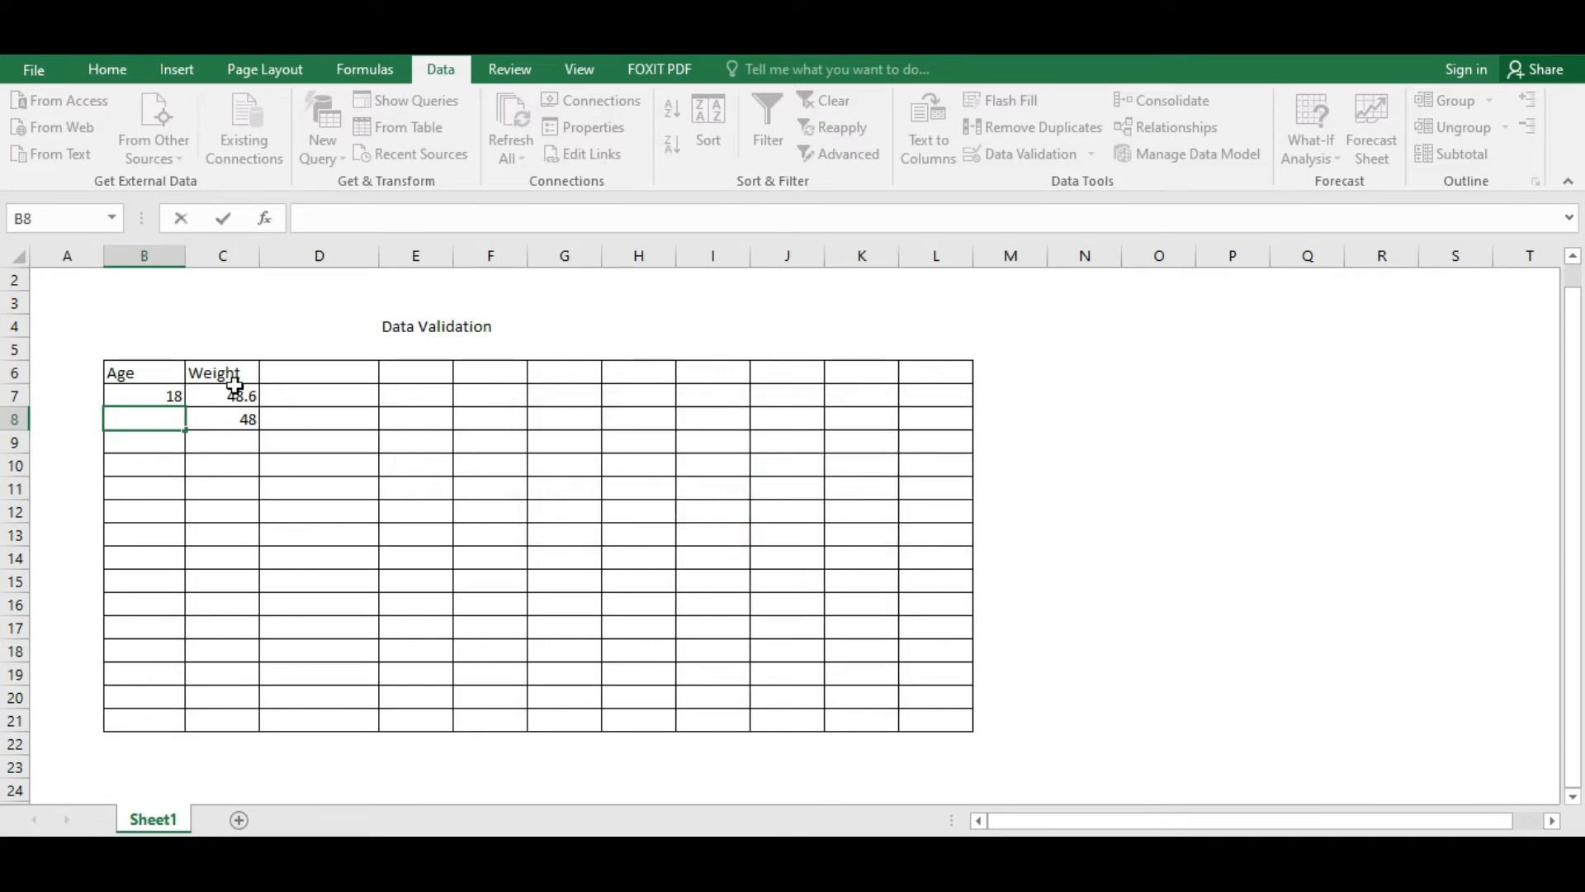
pyautogui.click(315, 439)
pyautogui.click(283, 396)
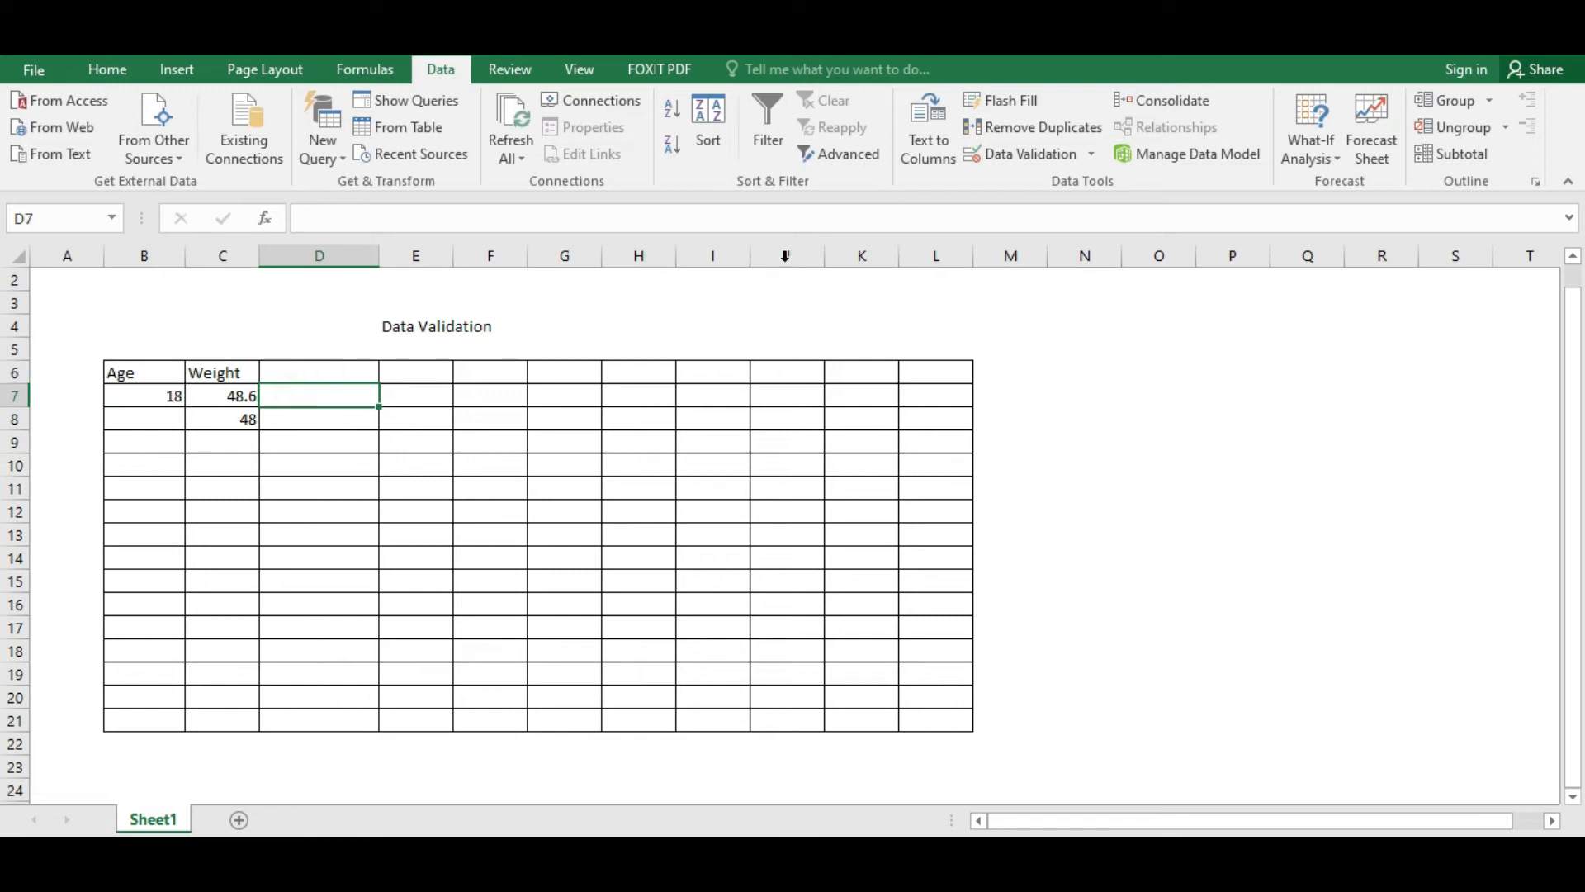
pyautogui.click(1012, 156)
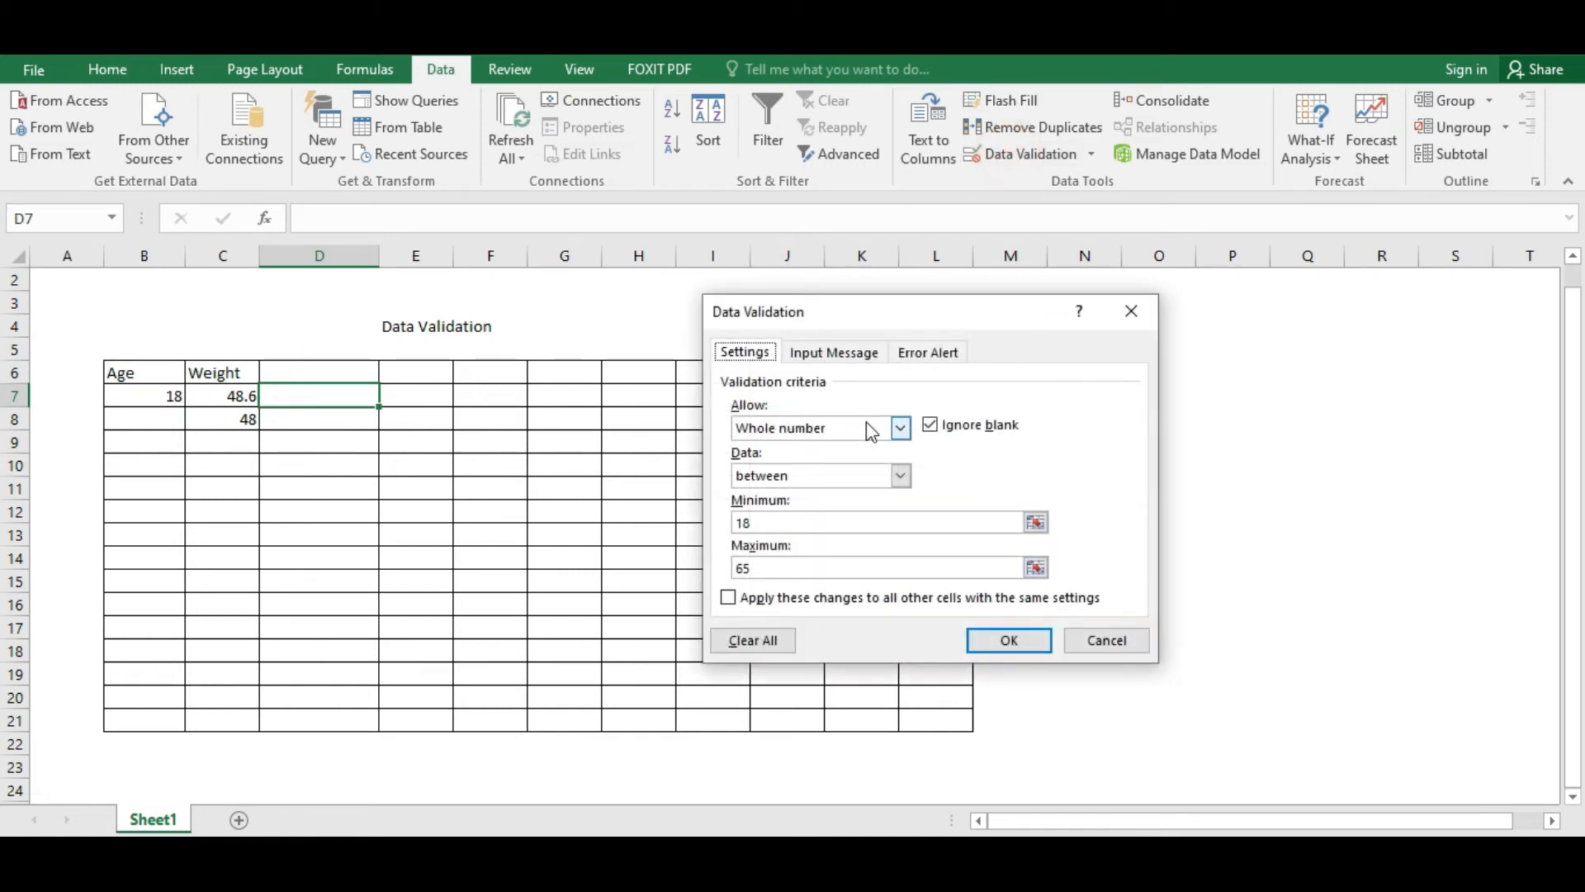
pyautogui.click(901, 428)
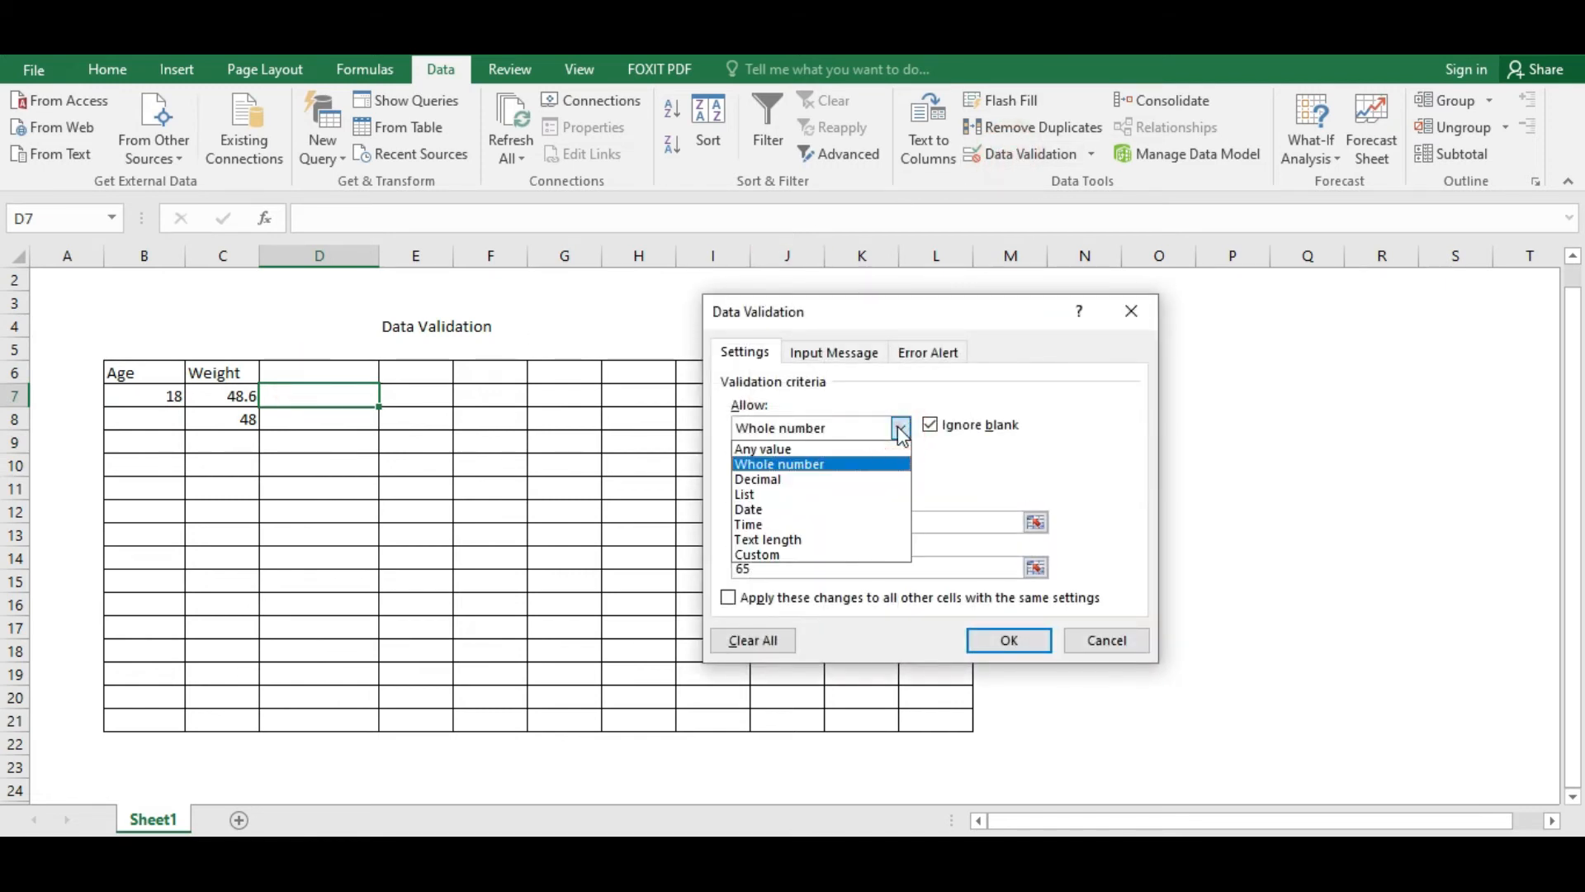
pyautogui.click(1107, 641)
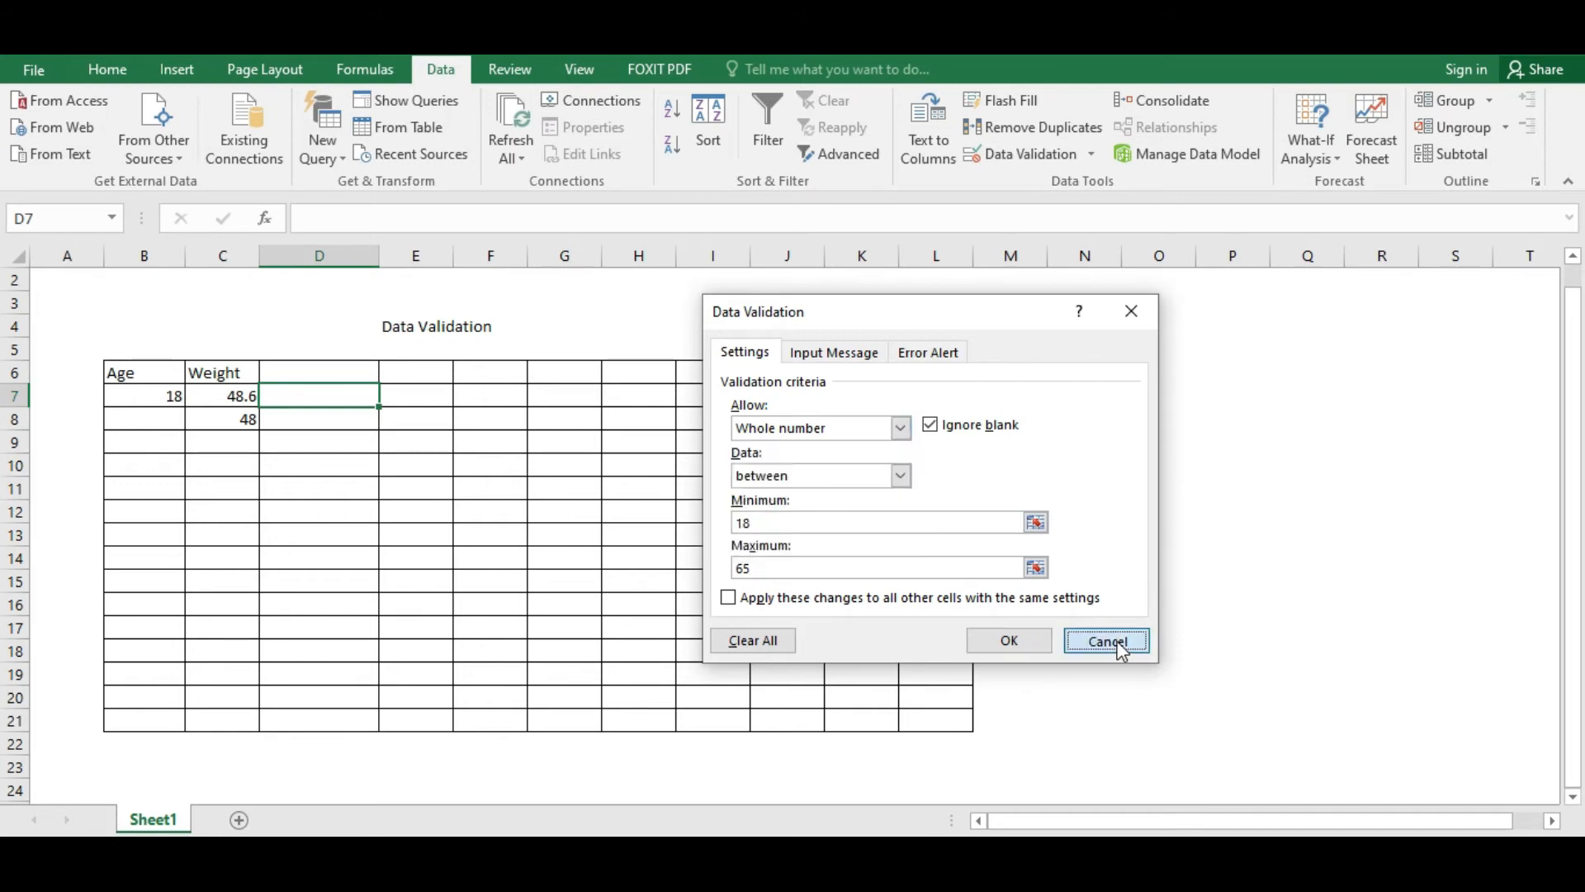
# Enter the column header Civil Status in cell D6
pyautogui.click(269, 372)
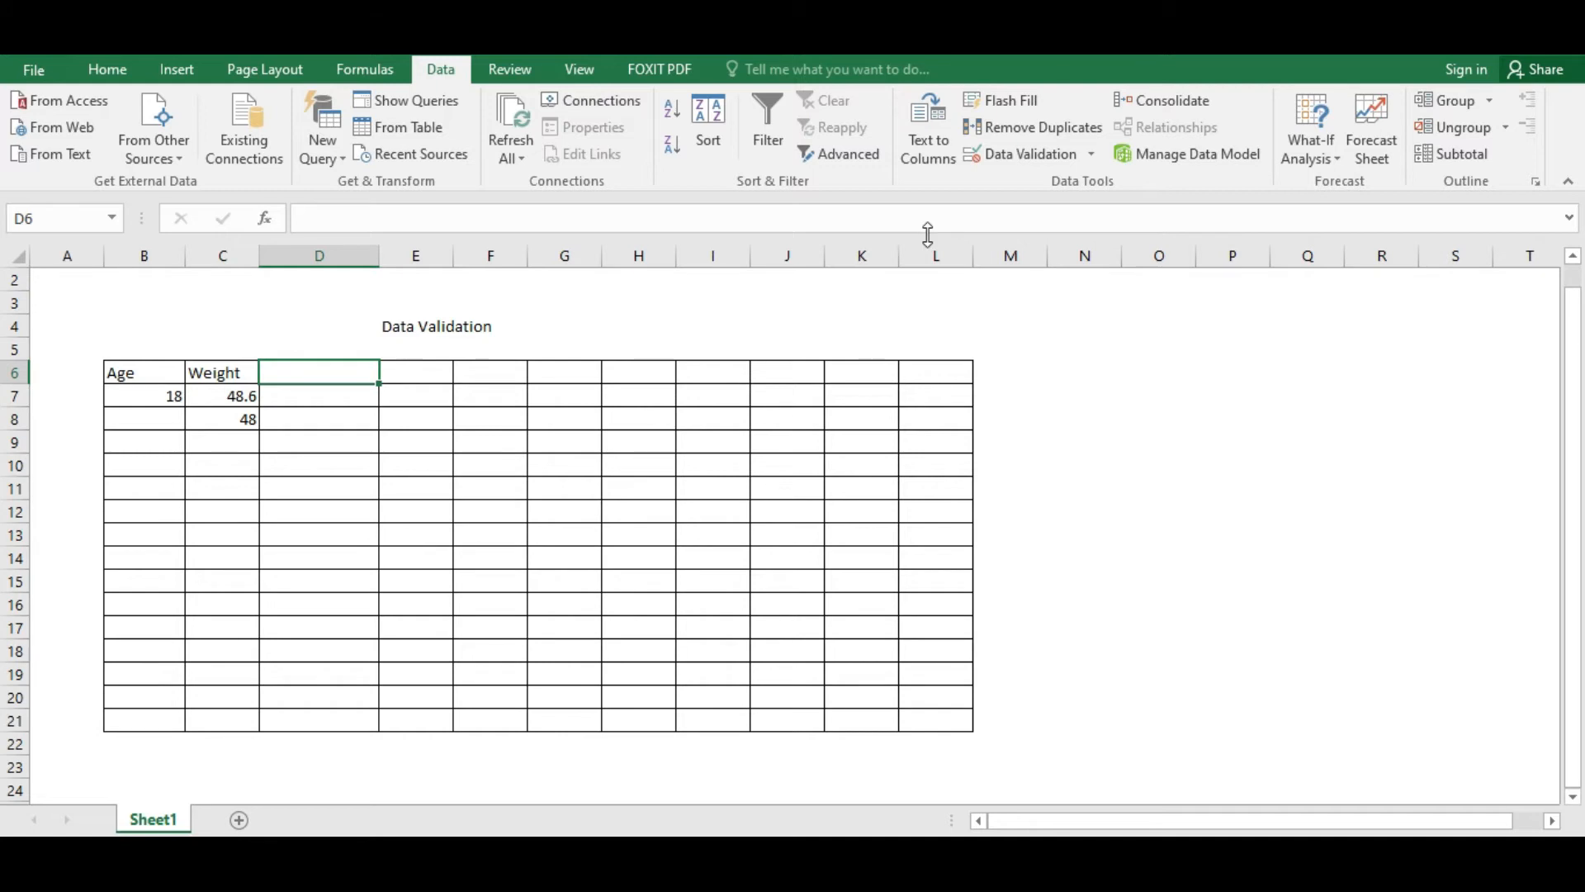
pyautogui.write('Civil')
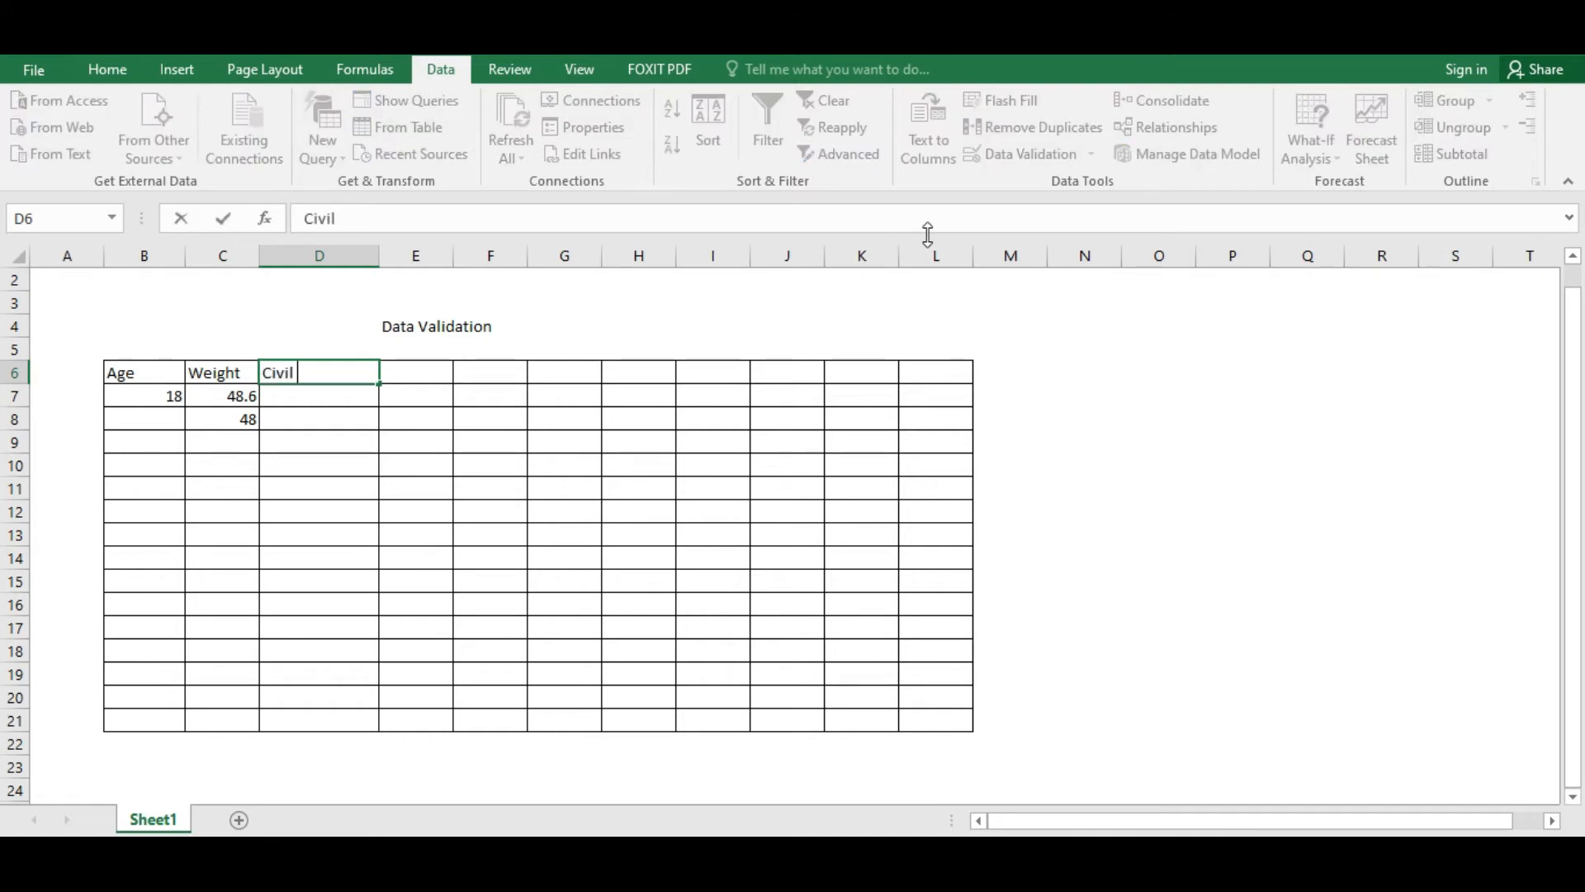
pyautogui.write(' Dtatu')
pyautogui.press('BackSpace')
pyautogui.press('BackSpace')
pyautogui.press('BackSpace')
pyautogui.press('BackSpace')
pyautogui.press('BackSpace')
pyautogui.write('Status')
pyautogui.press('Return')
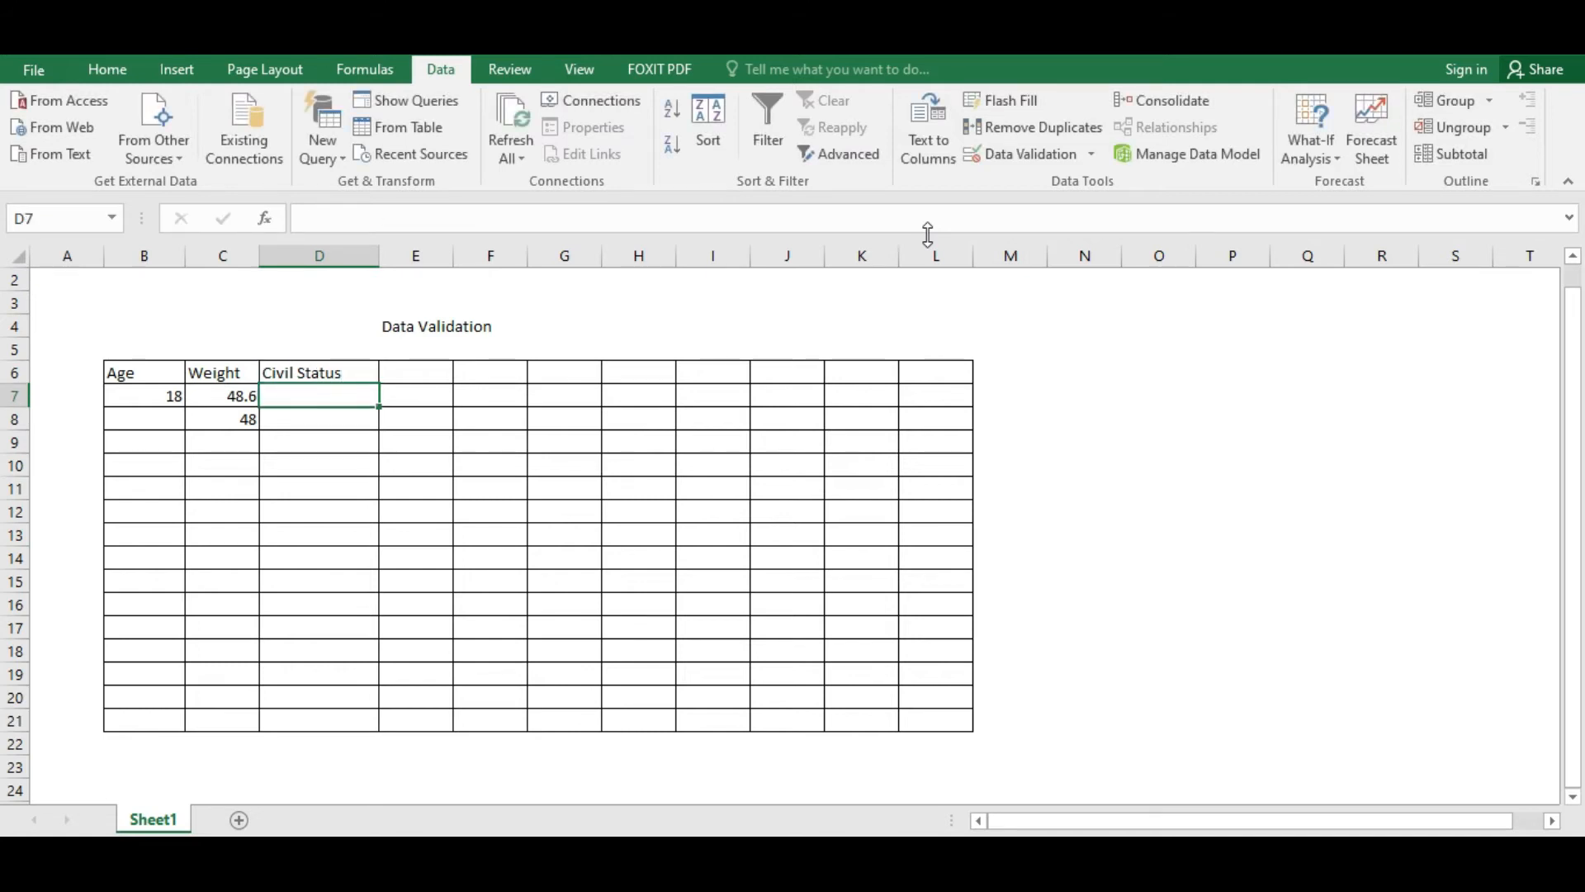
# Open data validation for cells D7:D21, extending it to the cells without settings, and set the allowed type to List
pyautogui.hotkey('shift', 'Down')
pyautogui.hotkey('shift', 'Down')
pyautogui.hotkey('shift', 'Down')
pyautogui.hotkey('shift', 'Down')
pyautogui.hotkey('shift', 'Down')
pyautogui.hotkey('shift', 'Down')
pyautogui.hotkey('shift', 'Down')
pyautogui.hotkey('shift', 'Down')
pyautogui.hotkey('shift', 'Down')
pyautogui.hotkey('shift', 'Down')
pyautogui.hotkey('shift', 'Down')
pyautogui.hotkey('shift', 'Down')
pyautogui.hotkey('shift', 'Down')
pyautogui.hotkey('shift', 'Down')
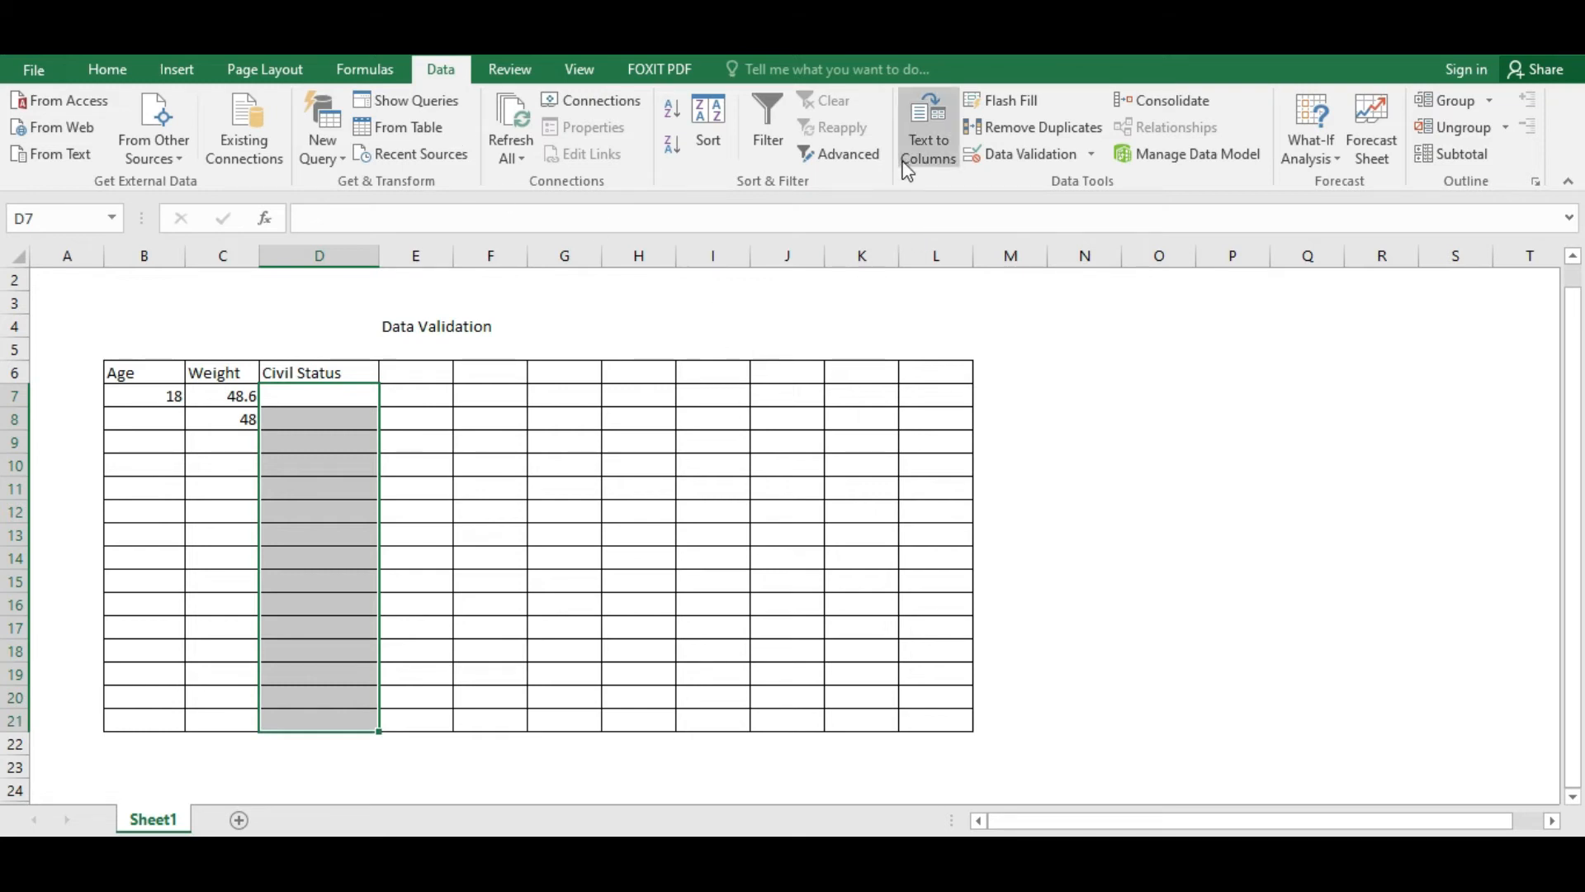
pyautogui.click(1020, 153)
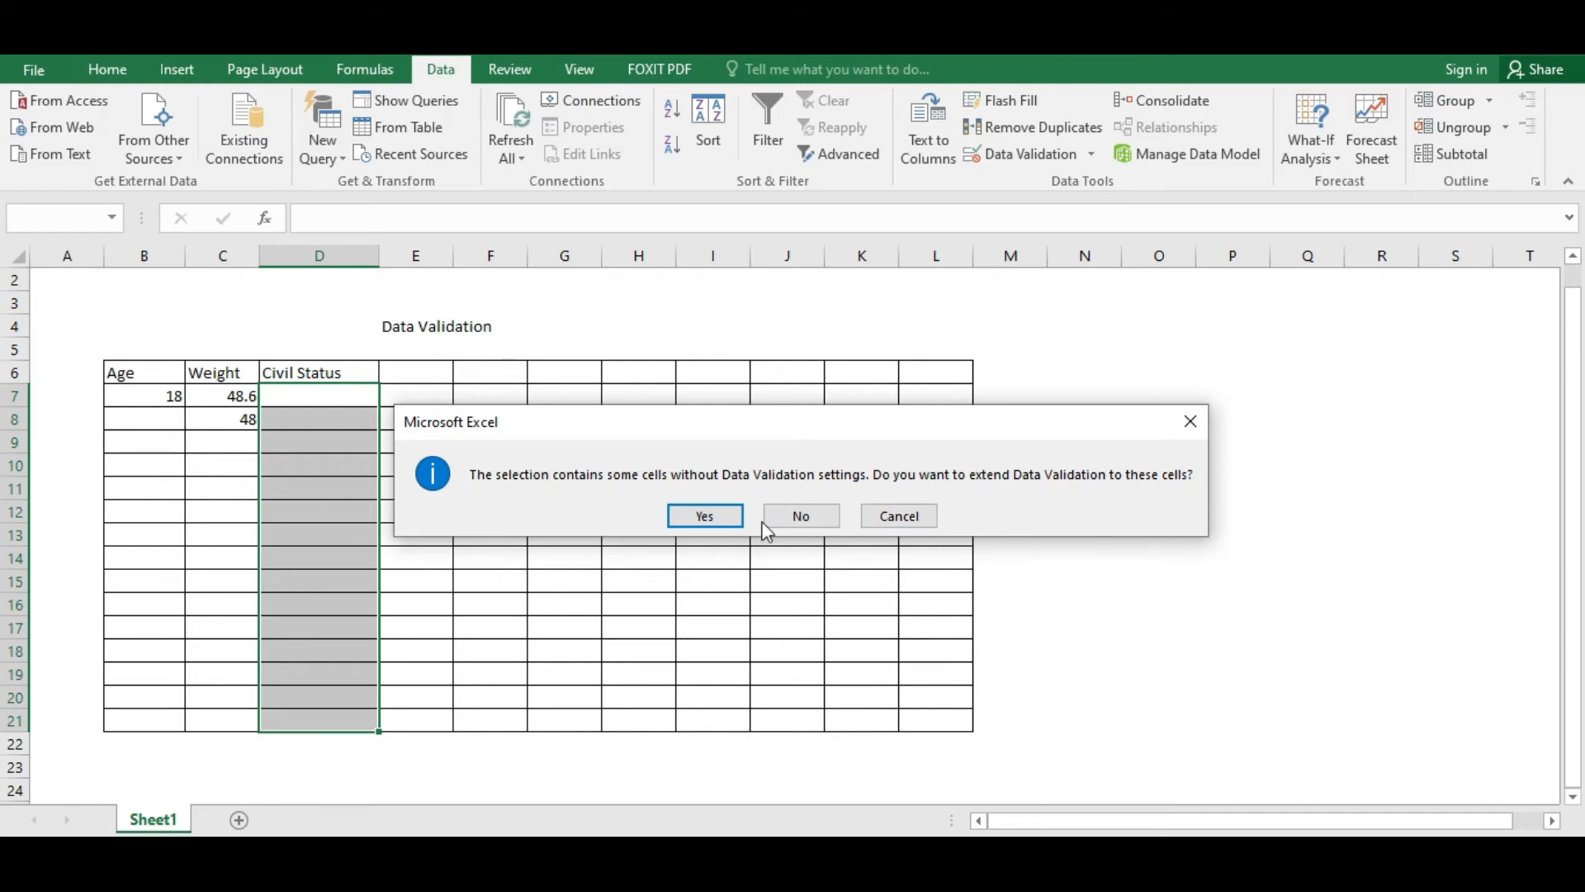
pyautogui.click(712, 515)
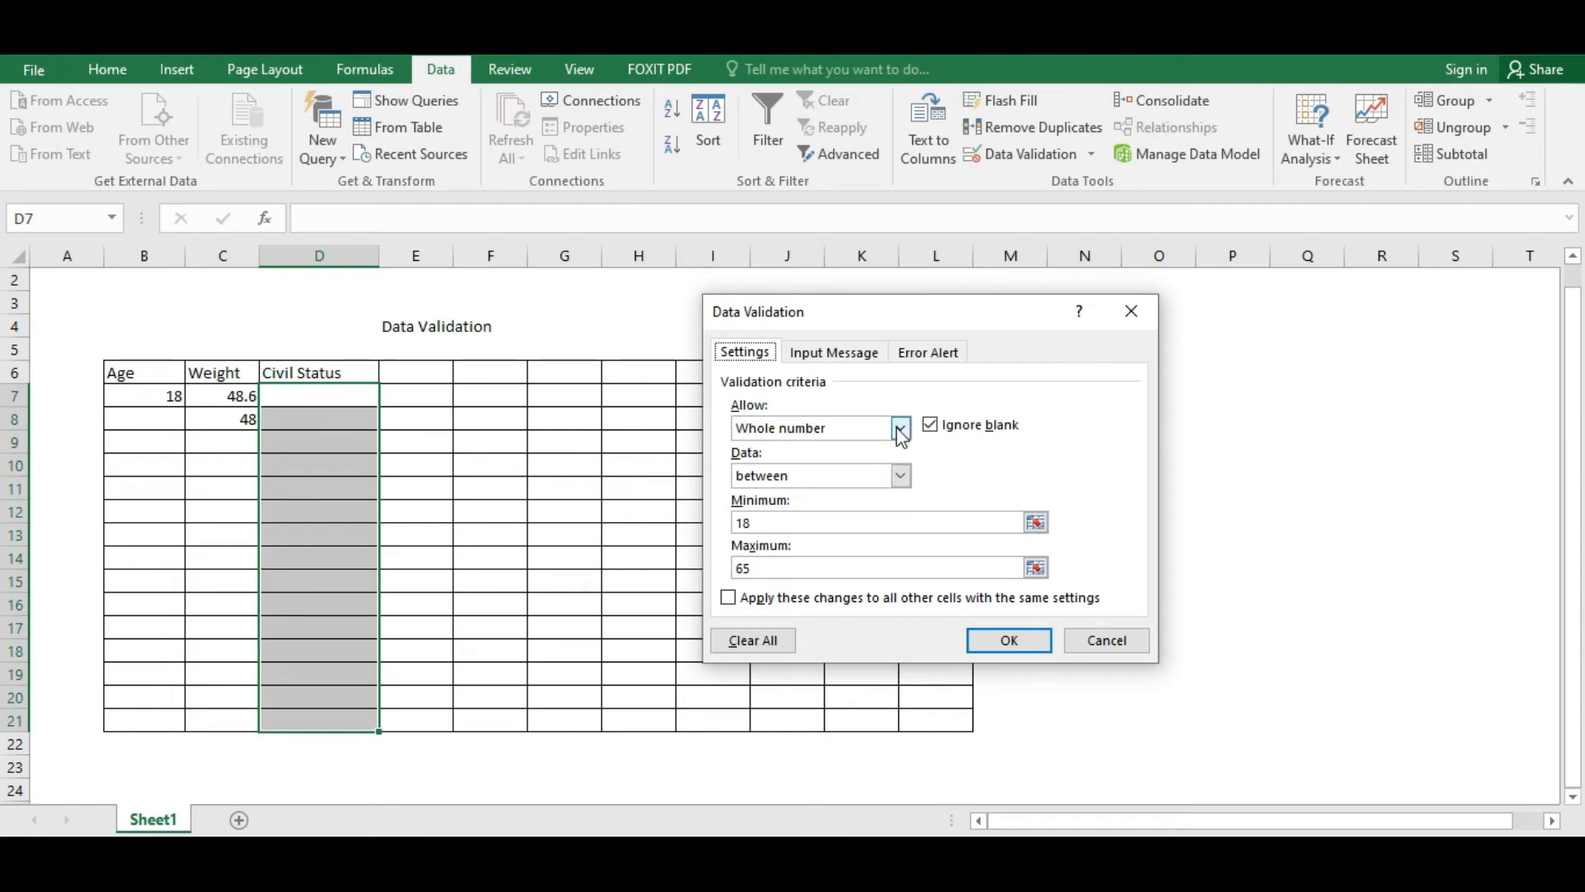
pyautogui.click(900, 427)
pyautogui.click(743, 495)
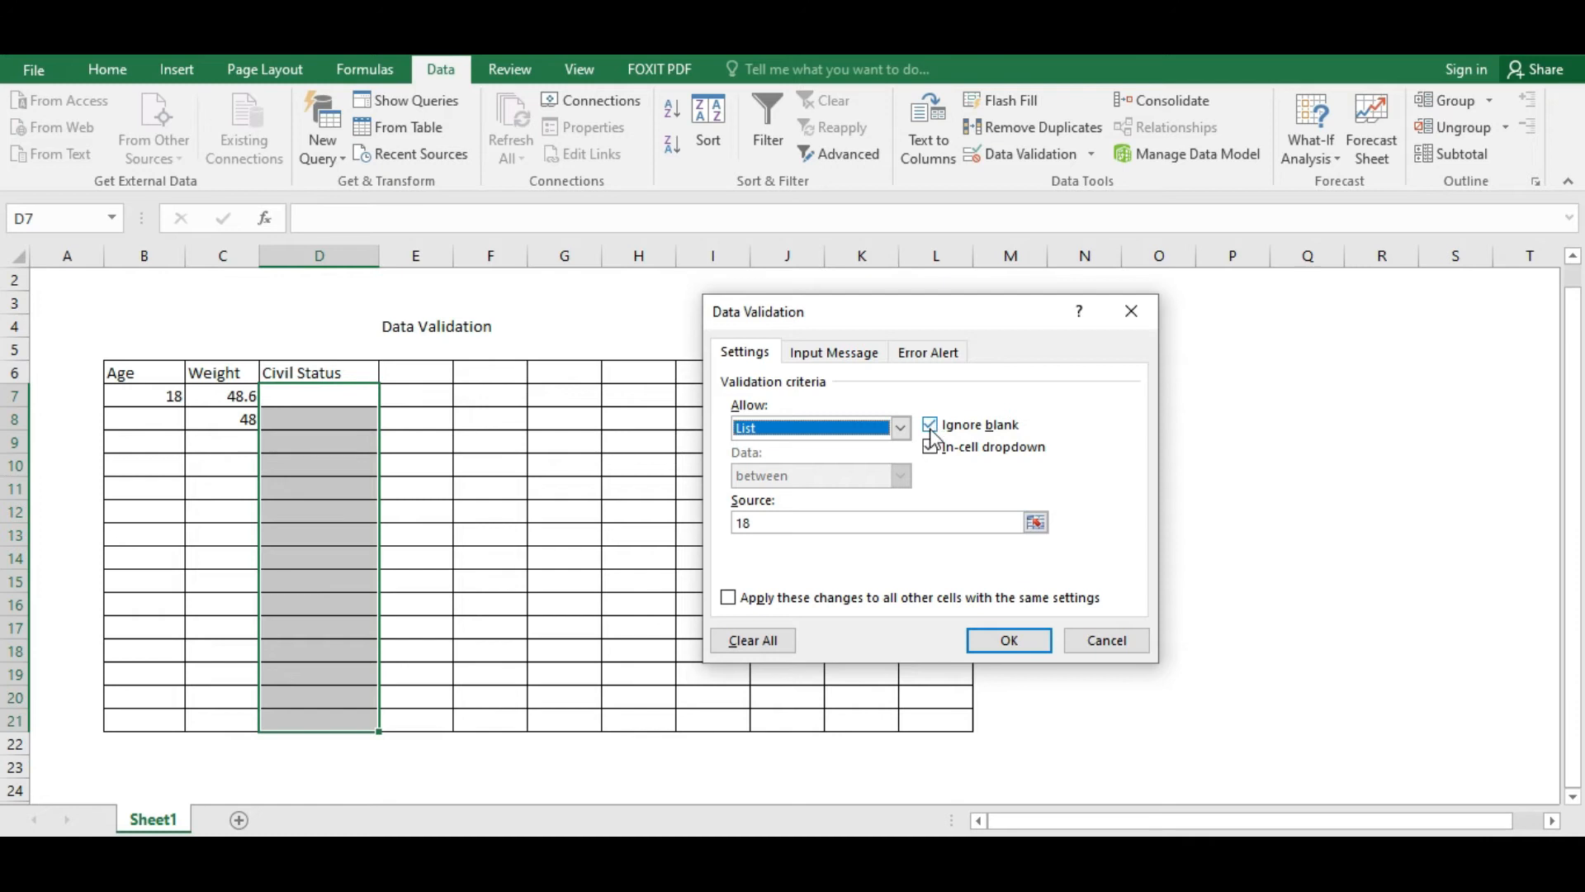
# Switch the Ignore blank and In-cell dropdown options off and back on
pyautogui.click(941, 428)
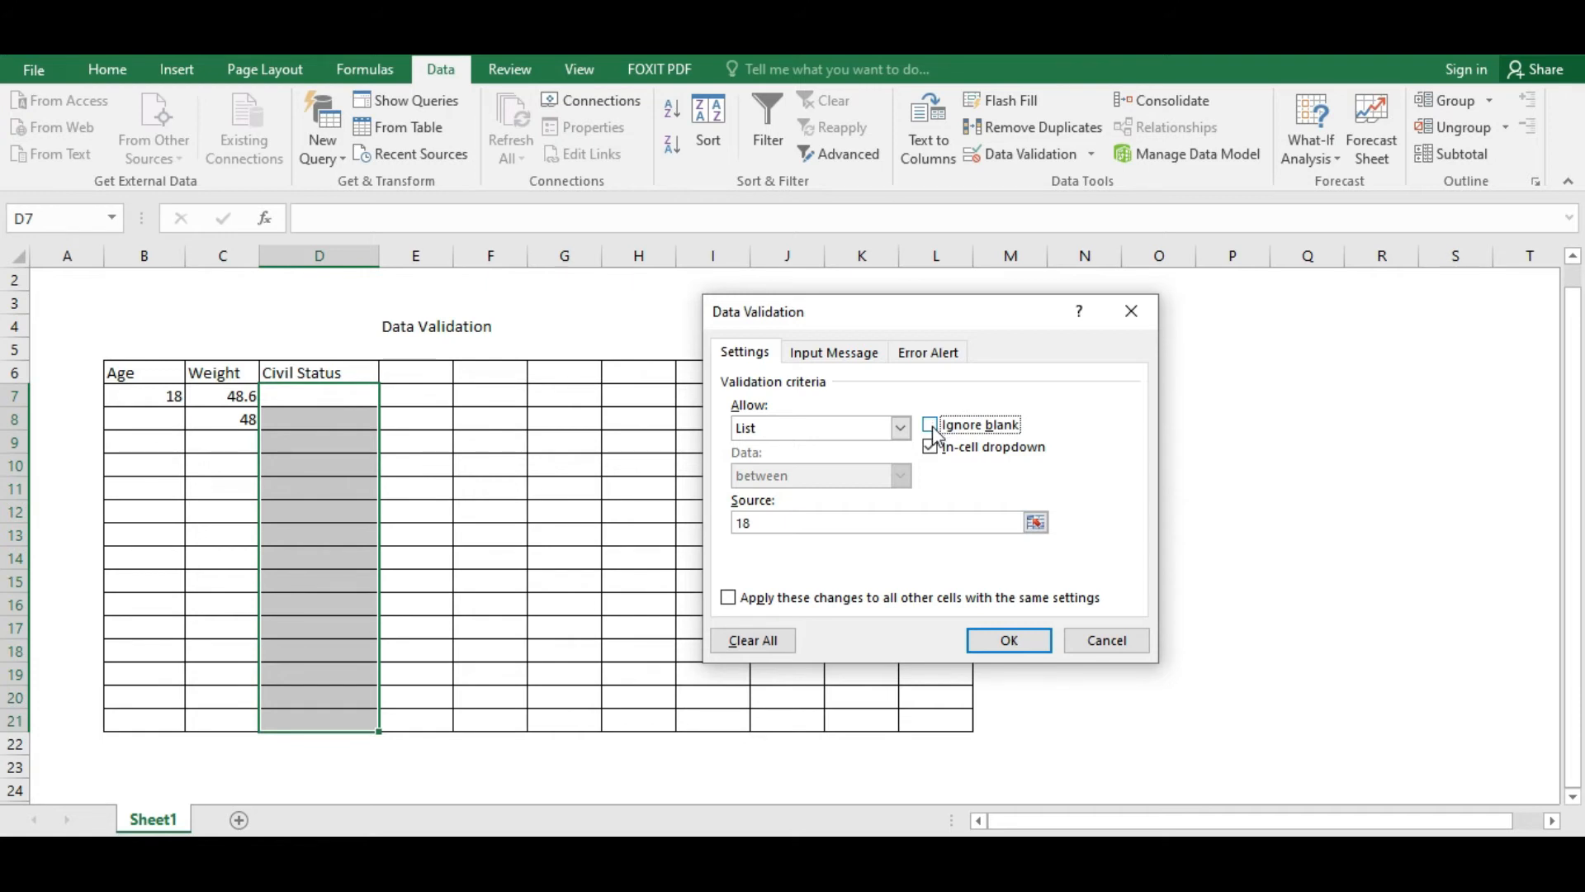
pyautogui.click(931, 424)
pyautogui.click(927, 441)
pyautogui.click(932, 447)
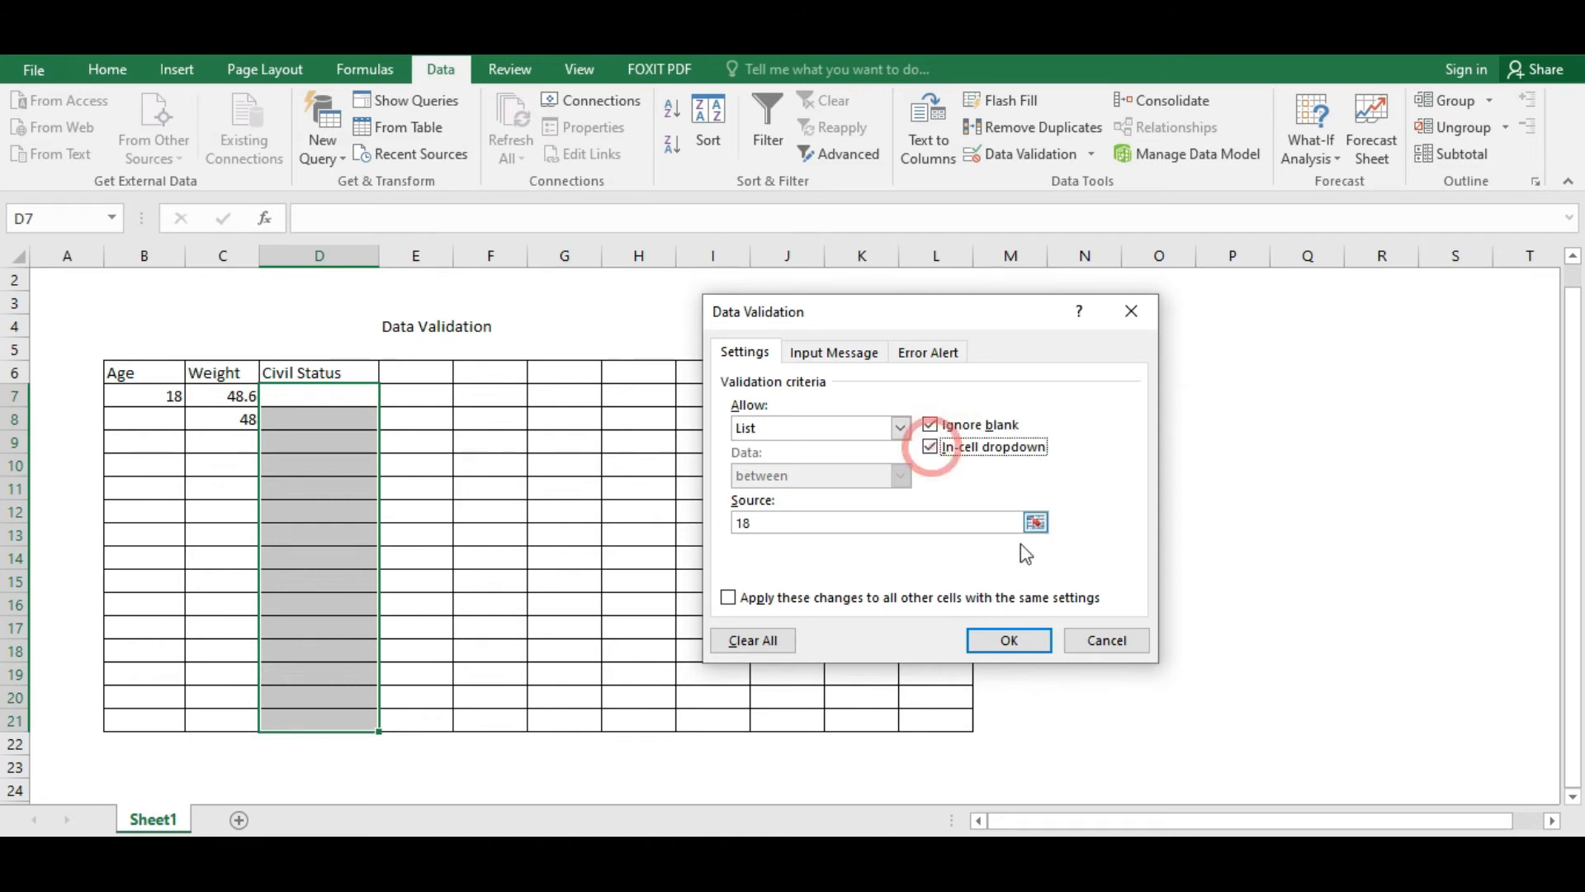
# Set the list source to "Single, Married" and apply the validation to the Civil Status cells
pyautogui.click(796, 524)
pyautogui.click(849, 521)
pyautogui.moveTo(772, 524); pyautogui.dragTo(579, 479)
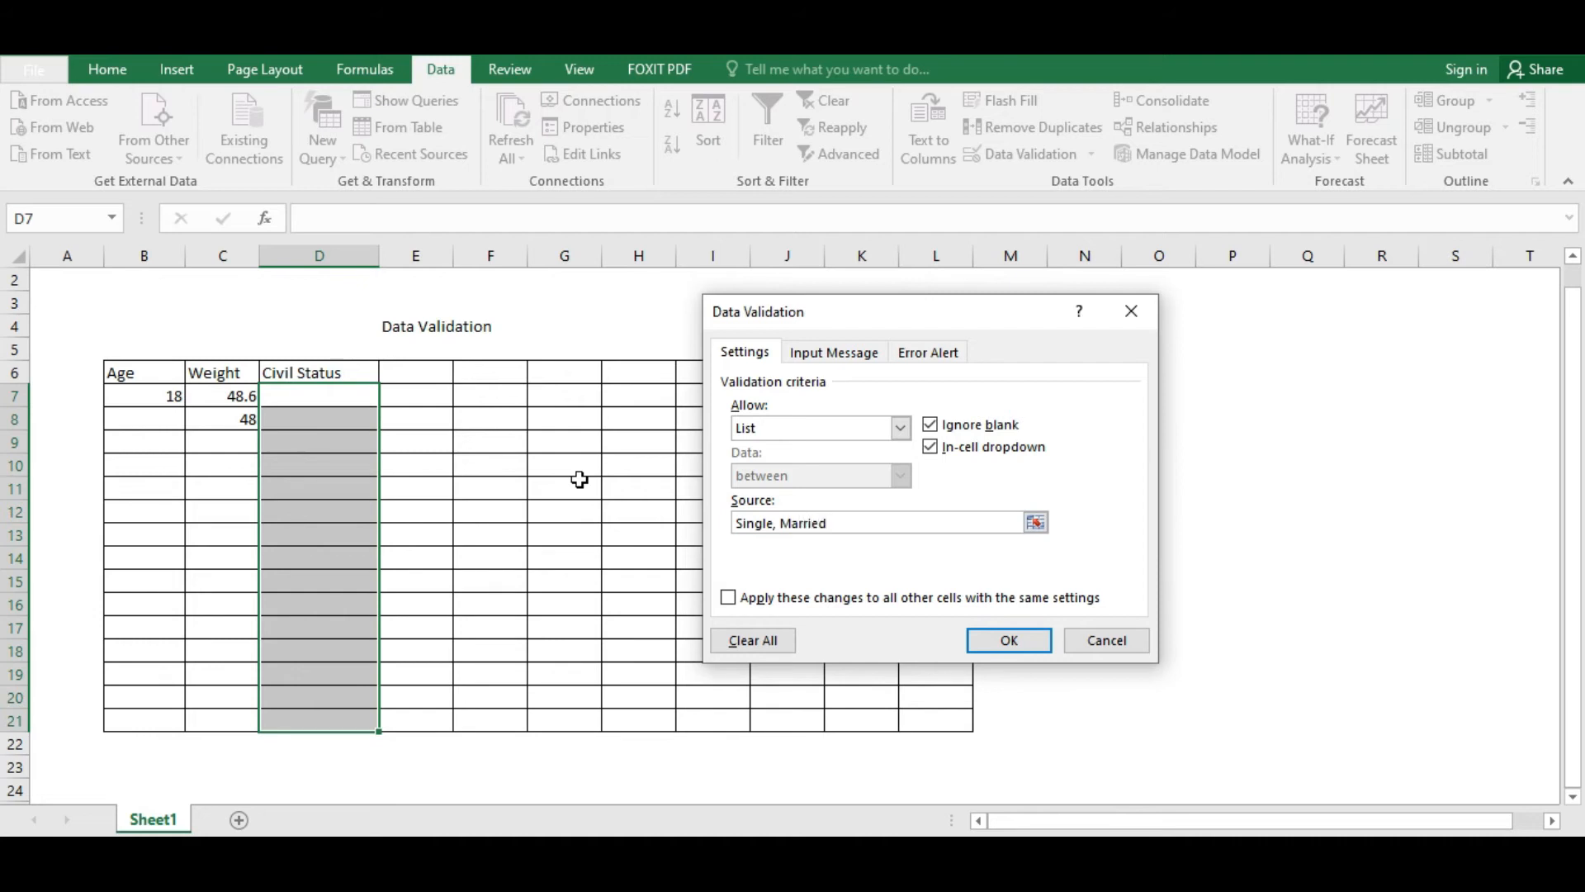
pyautogui.click(1016, 640)
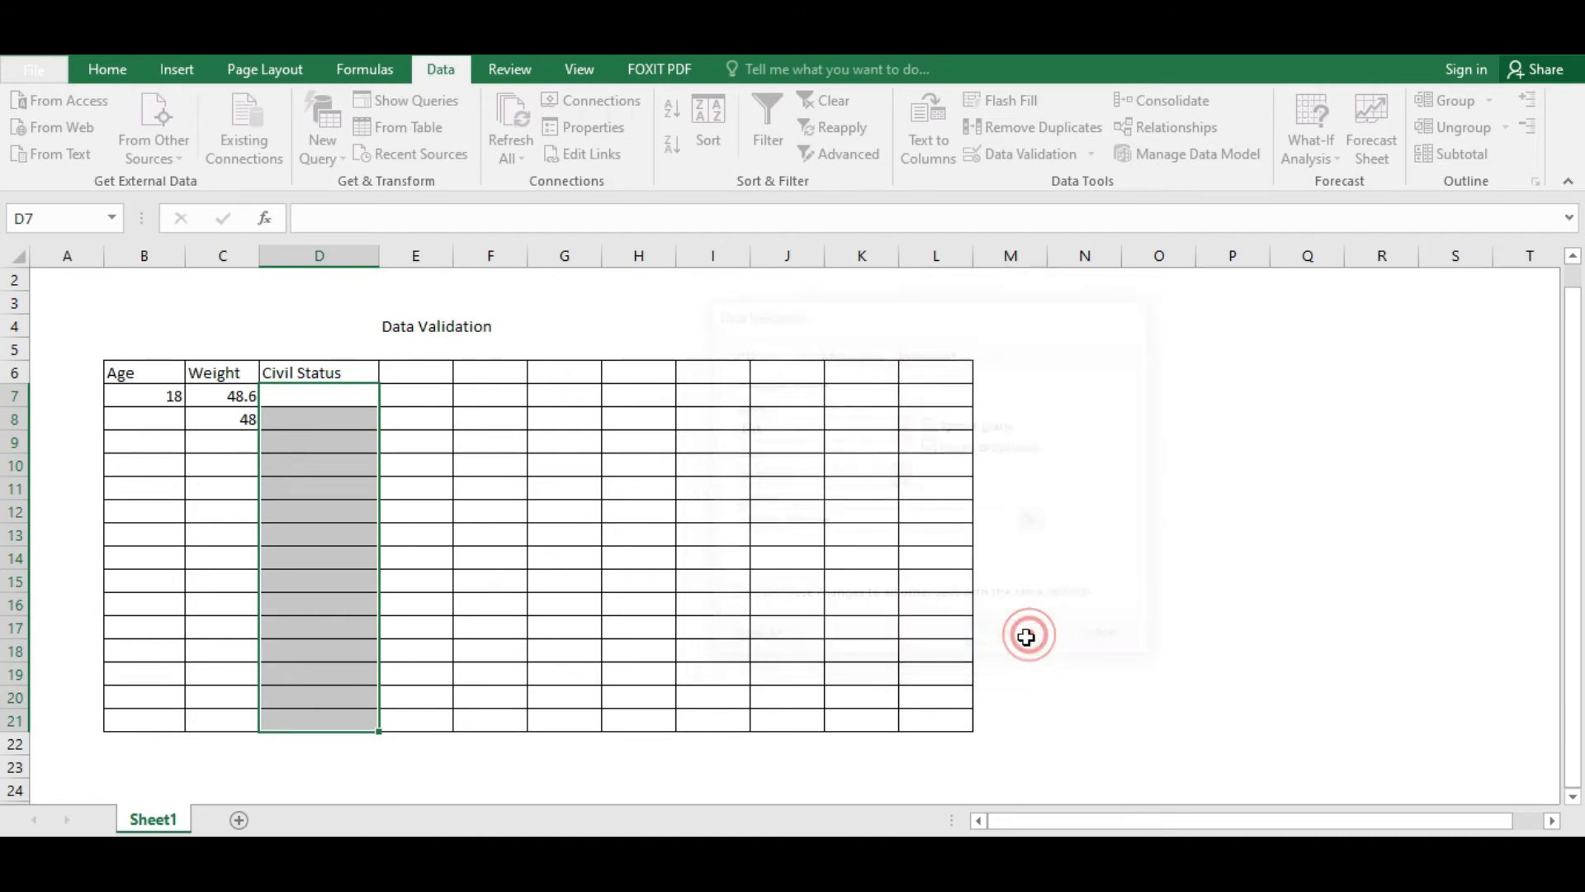
# Check the dropdown choices in the Civil Status cells D7, D8 and D9
pyautogui.click(322, 557)
pyautogui.click(354, 415)
pyautogui.click(364, 395)
pyautogui.click(389, 395)
pyautogui.click(320, 466)
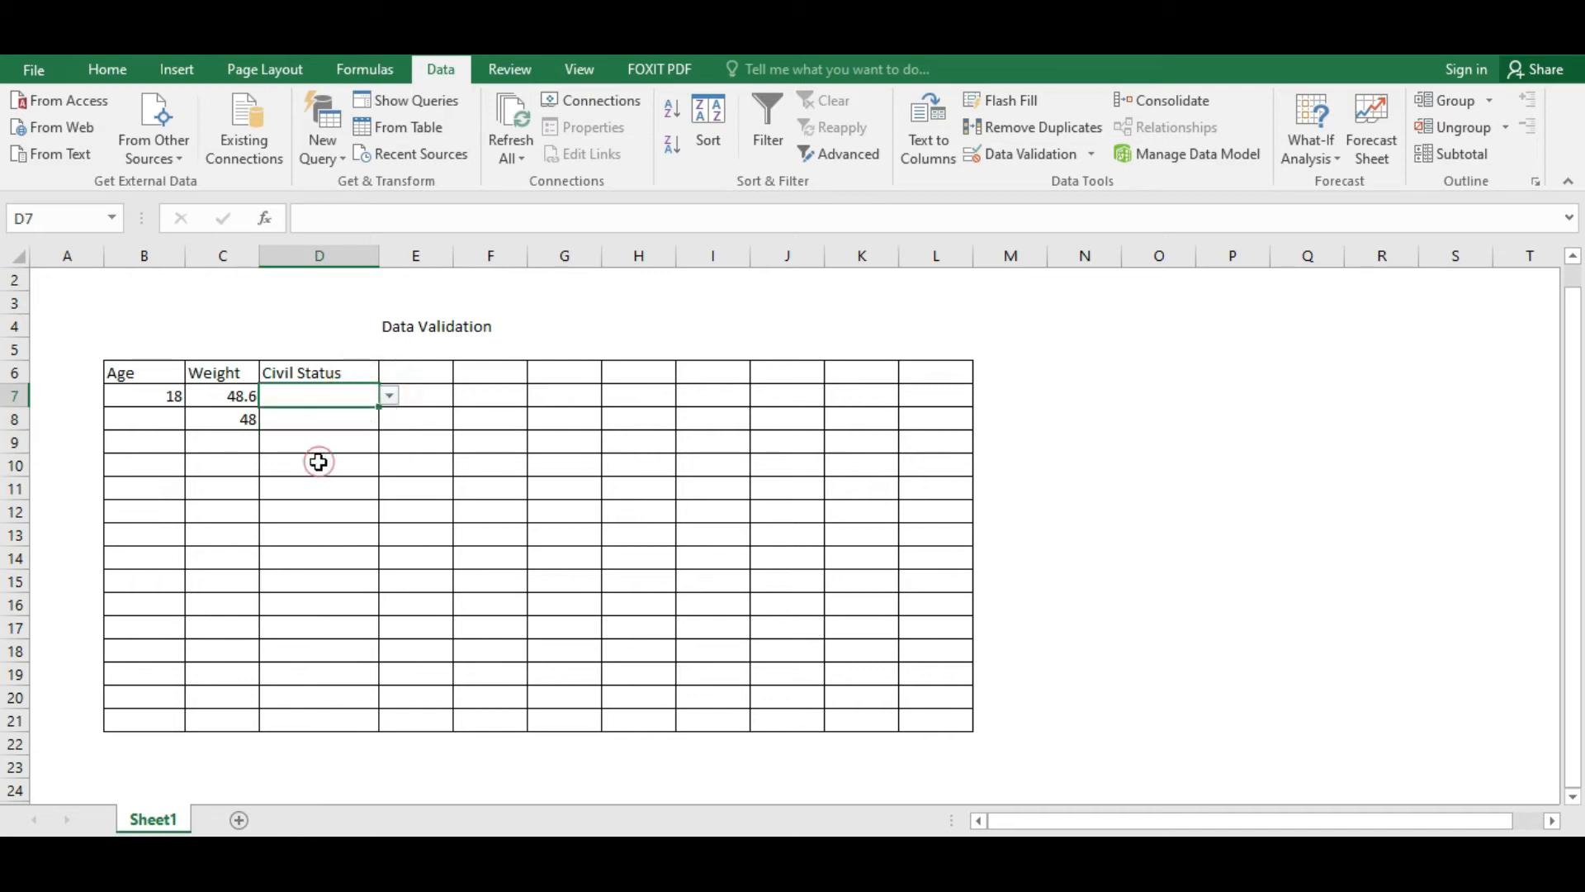
pyautogui.click(326, 419)
pyautogui.click(390, 418)
pyautogui.click(391, 421)
pyautogui.click(304, 437)
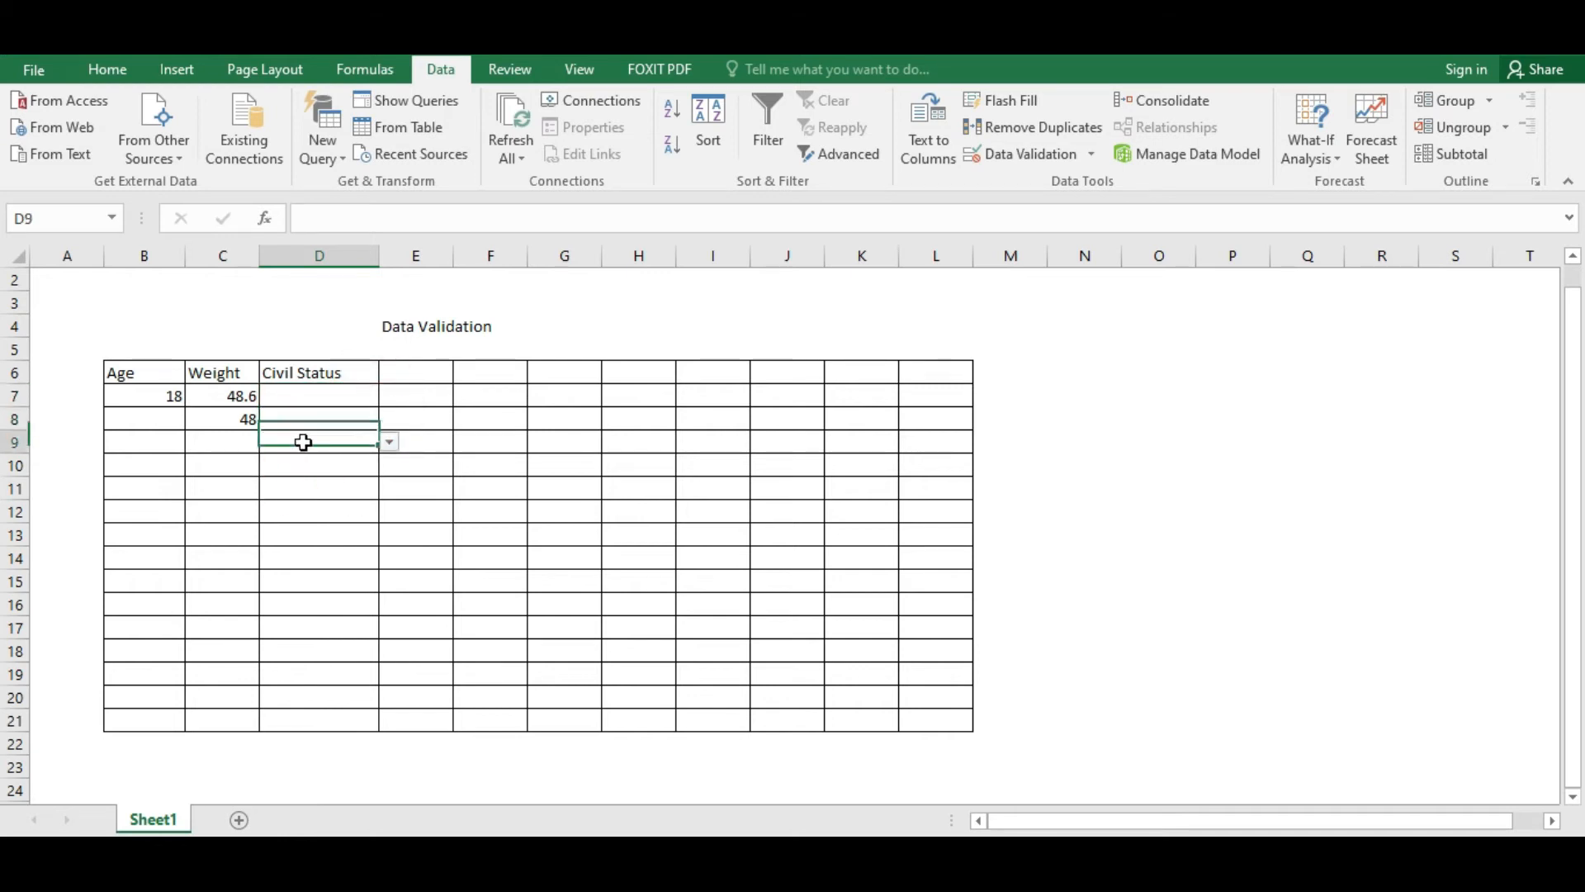
pyautogui.click(387, 440)
pyautogui.click(301, 487)
pyautogui.click(315, 418)
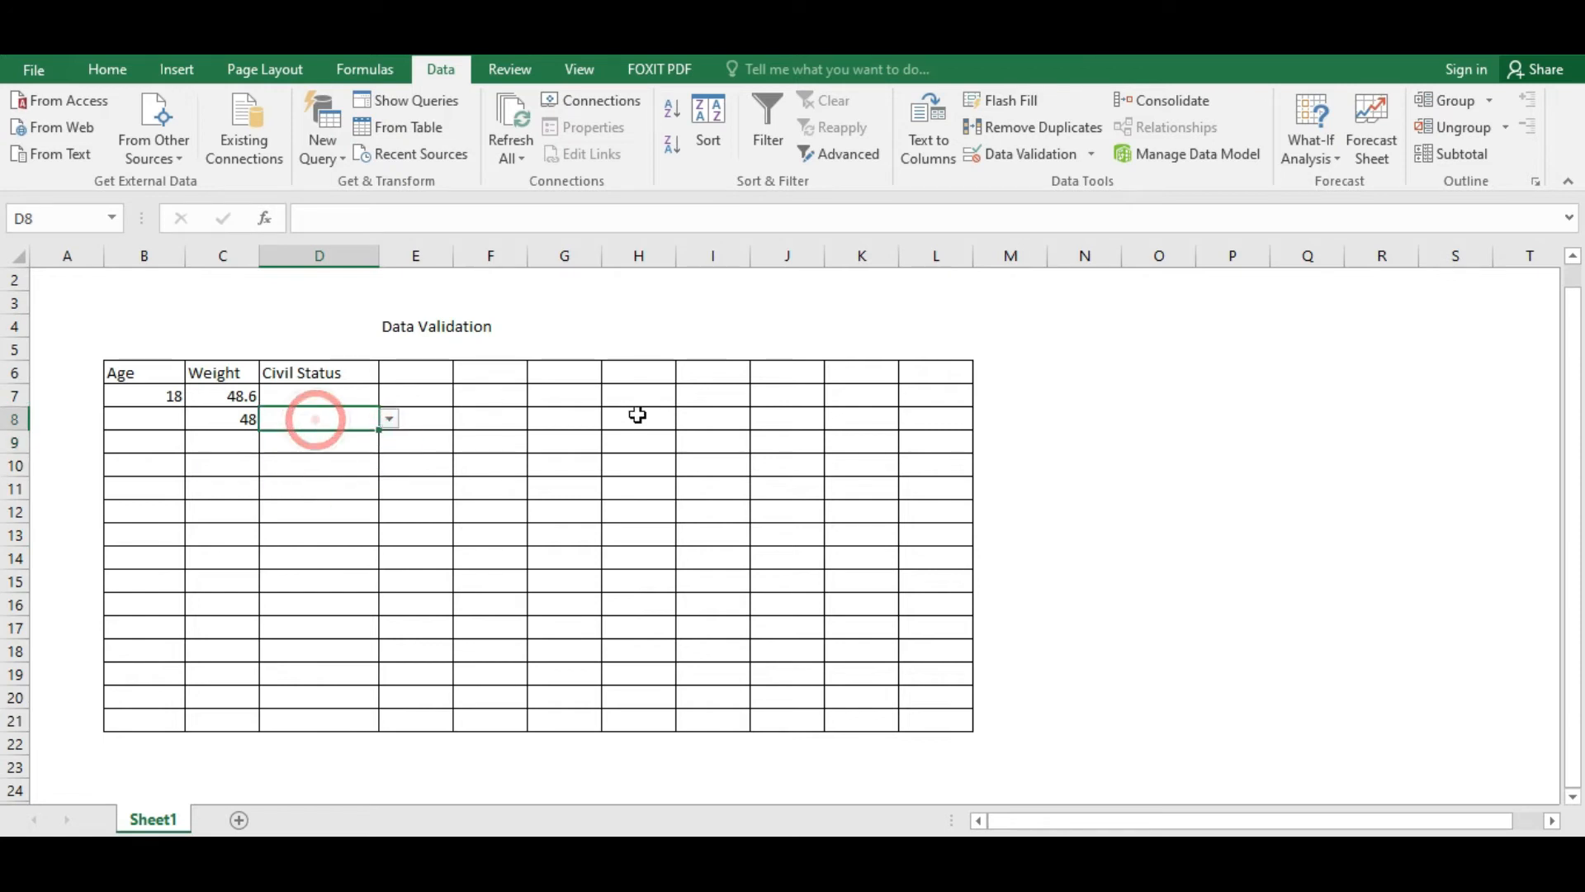
# Enter the list items Single in cell O7 and Married in cell O8
pyautogui.click(1035, 388)
pyautogui.click(1076, 400)
pyautogui.click(1164, 377)
pyautogui.click(1161, 399)
pyautogui.write('Single')
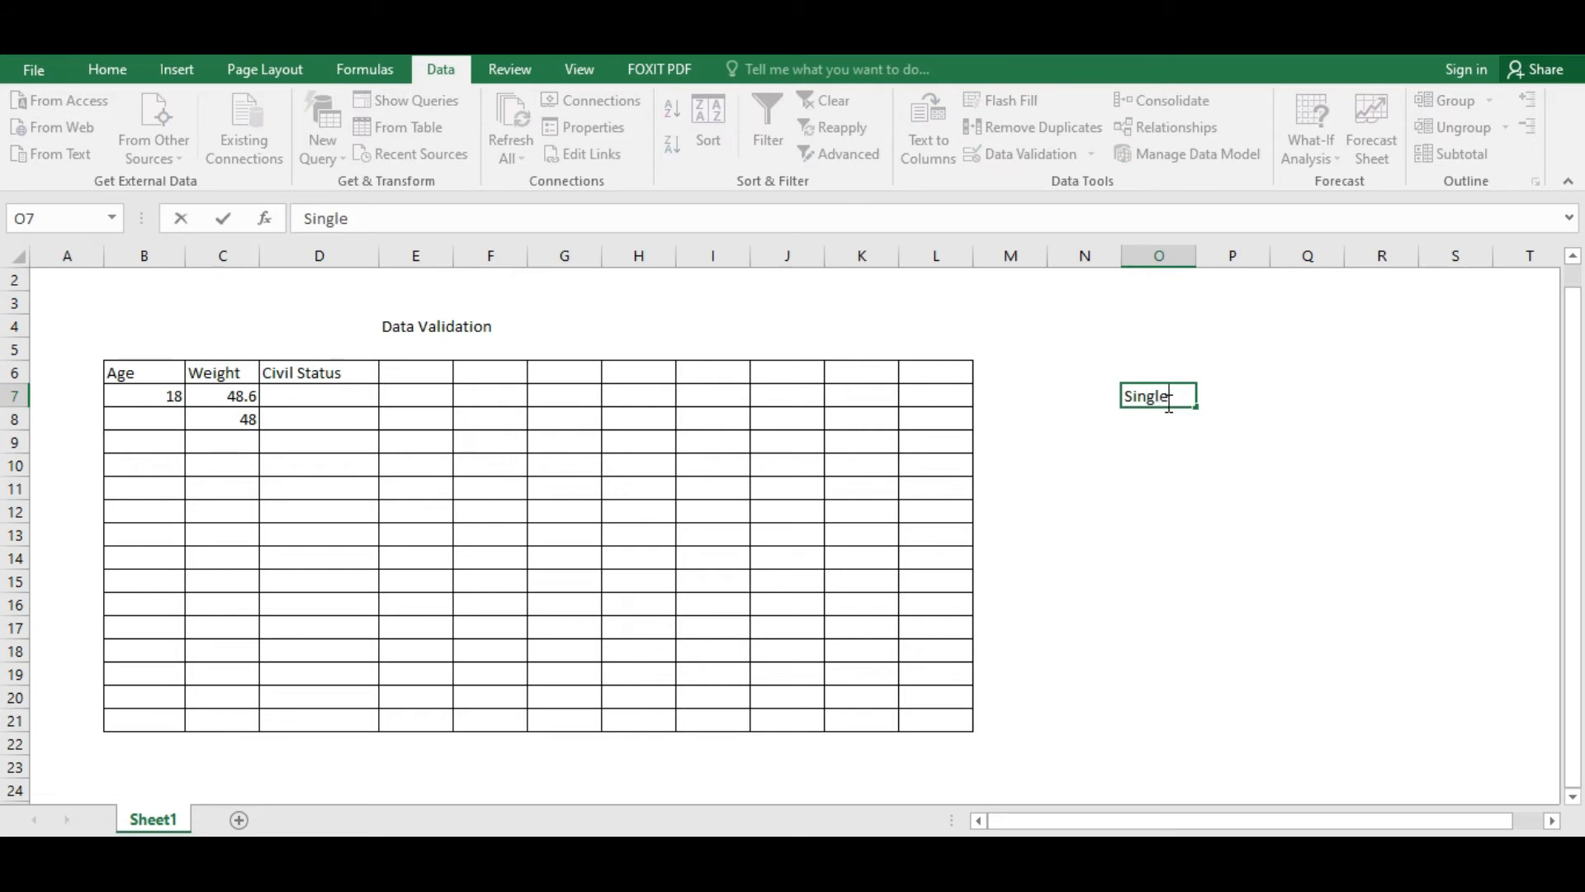
pyautogui.click(1169, 413)
pyautogui.write('a')
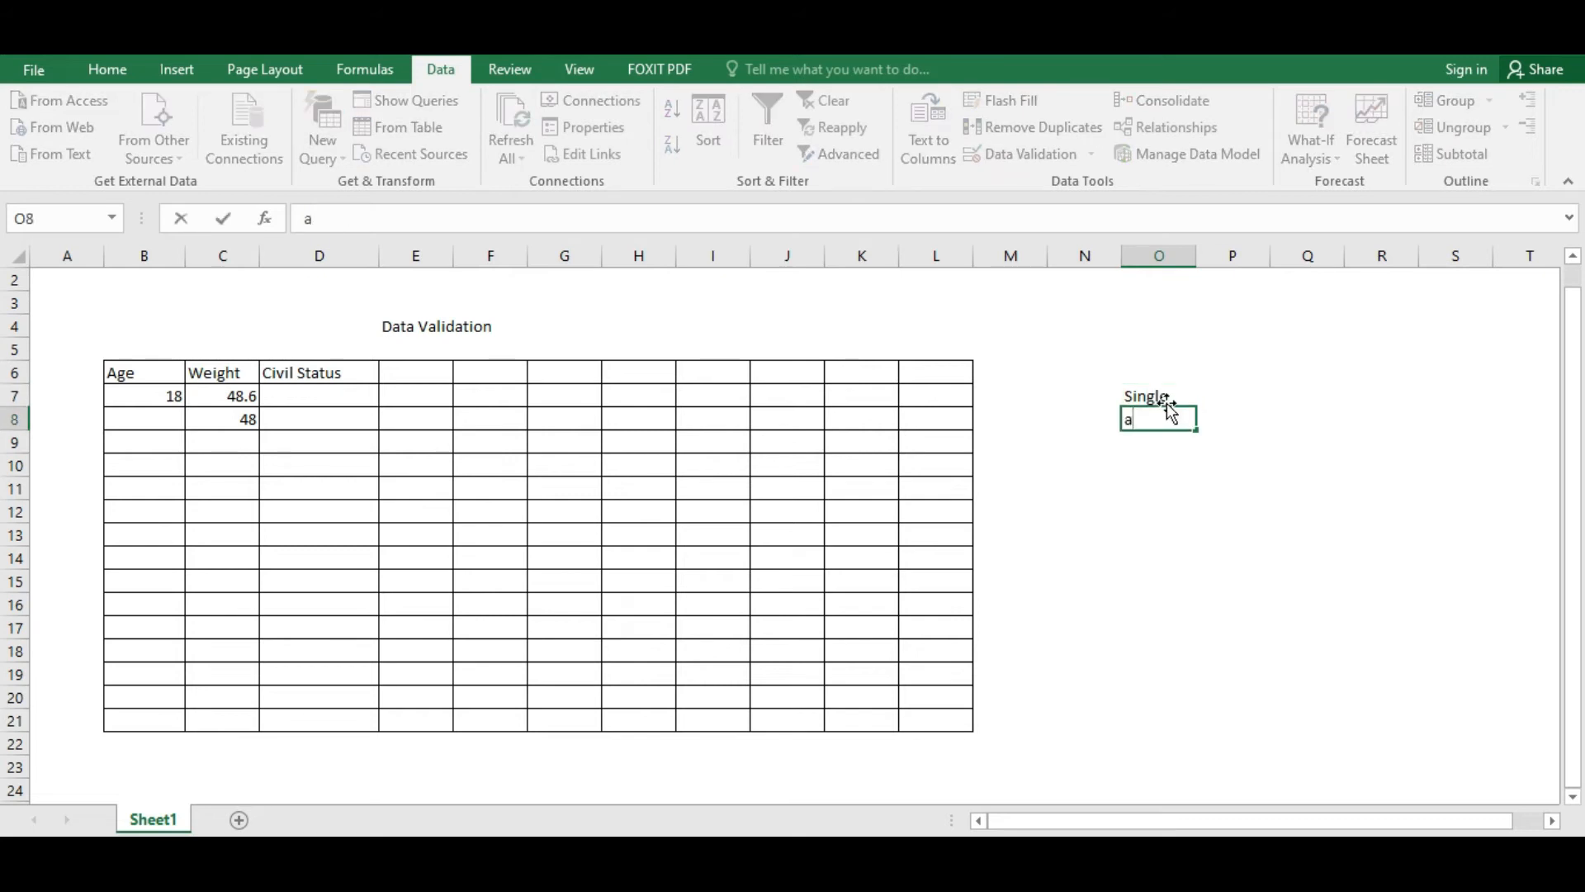
pyautogui.write('arried')
pyautogui.press('Return')
pyautogui.click(1160, 396)
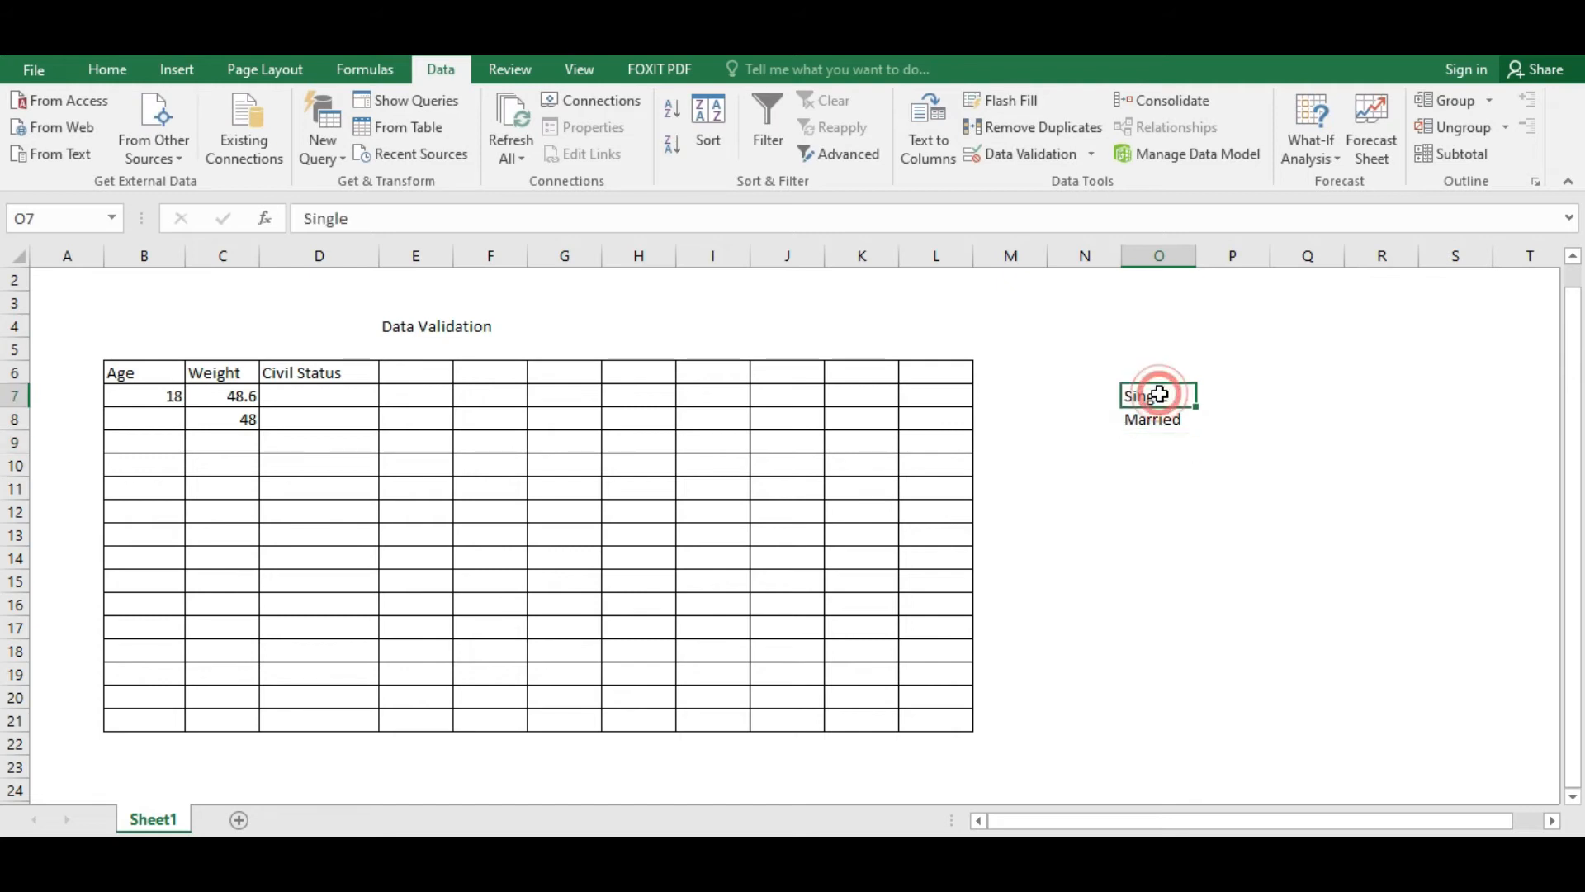
# Replace the list source for the Civil Status cells D7:D21 with the range =$O$7:$O$8 and apply it
pyautogui.click(280, 379)
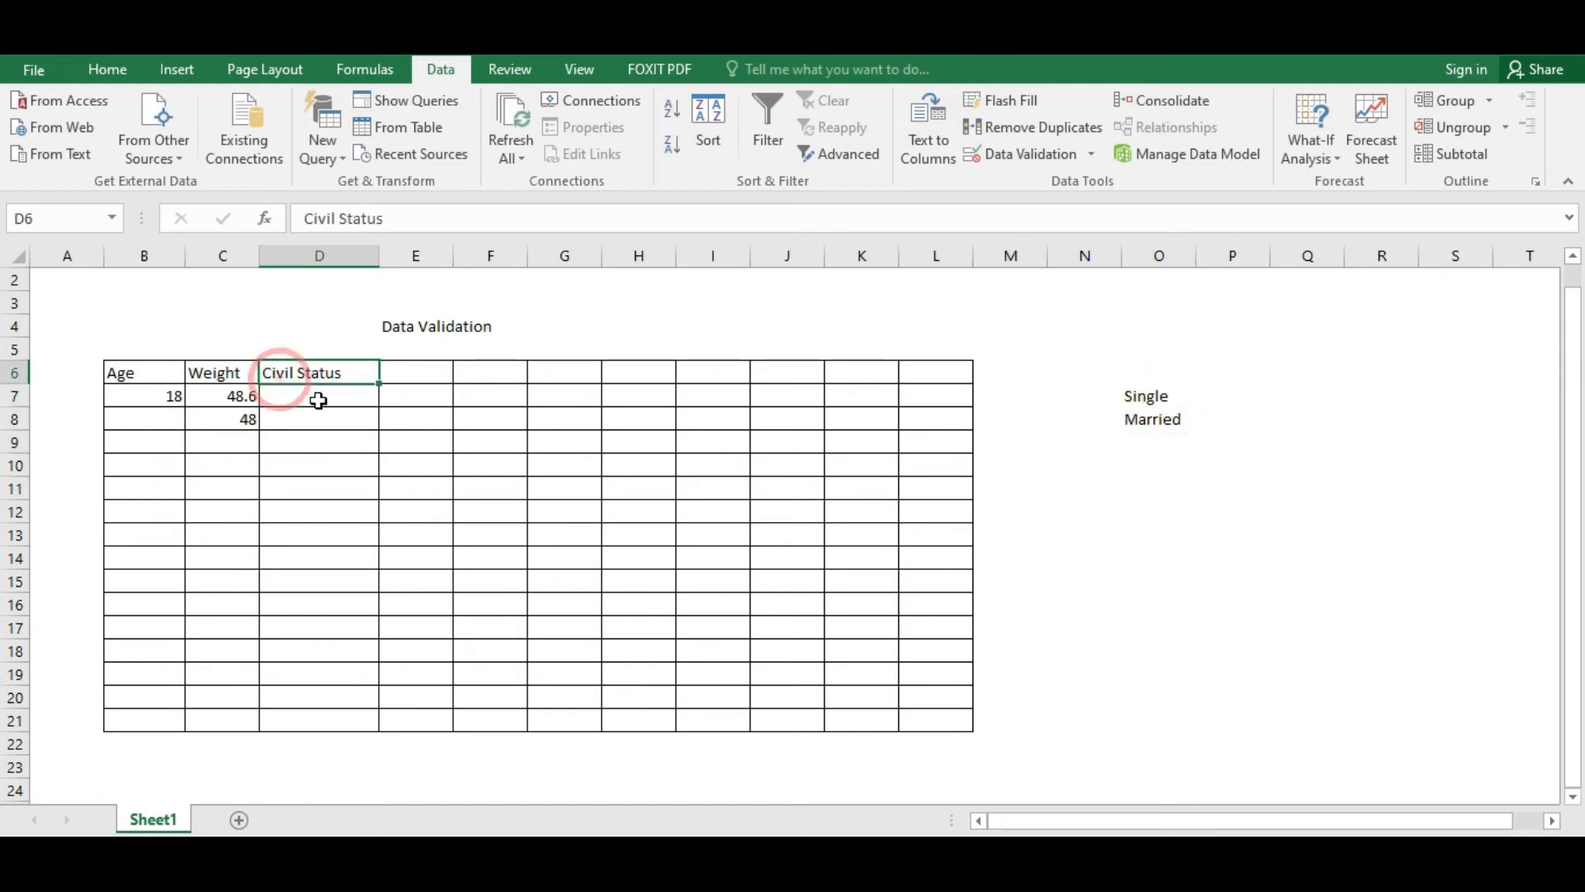
pyautogui.moveTo(318, 396); pyautogui.dragTo(341, 721)
pyautogui.click(1032, 154)
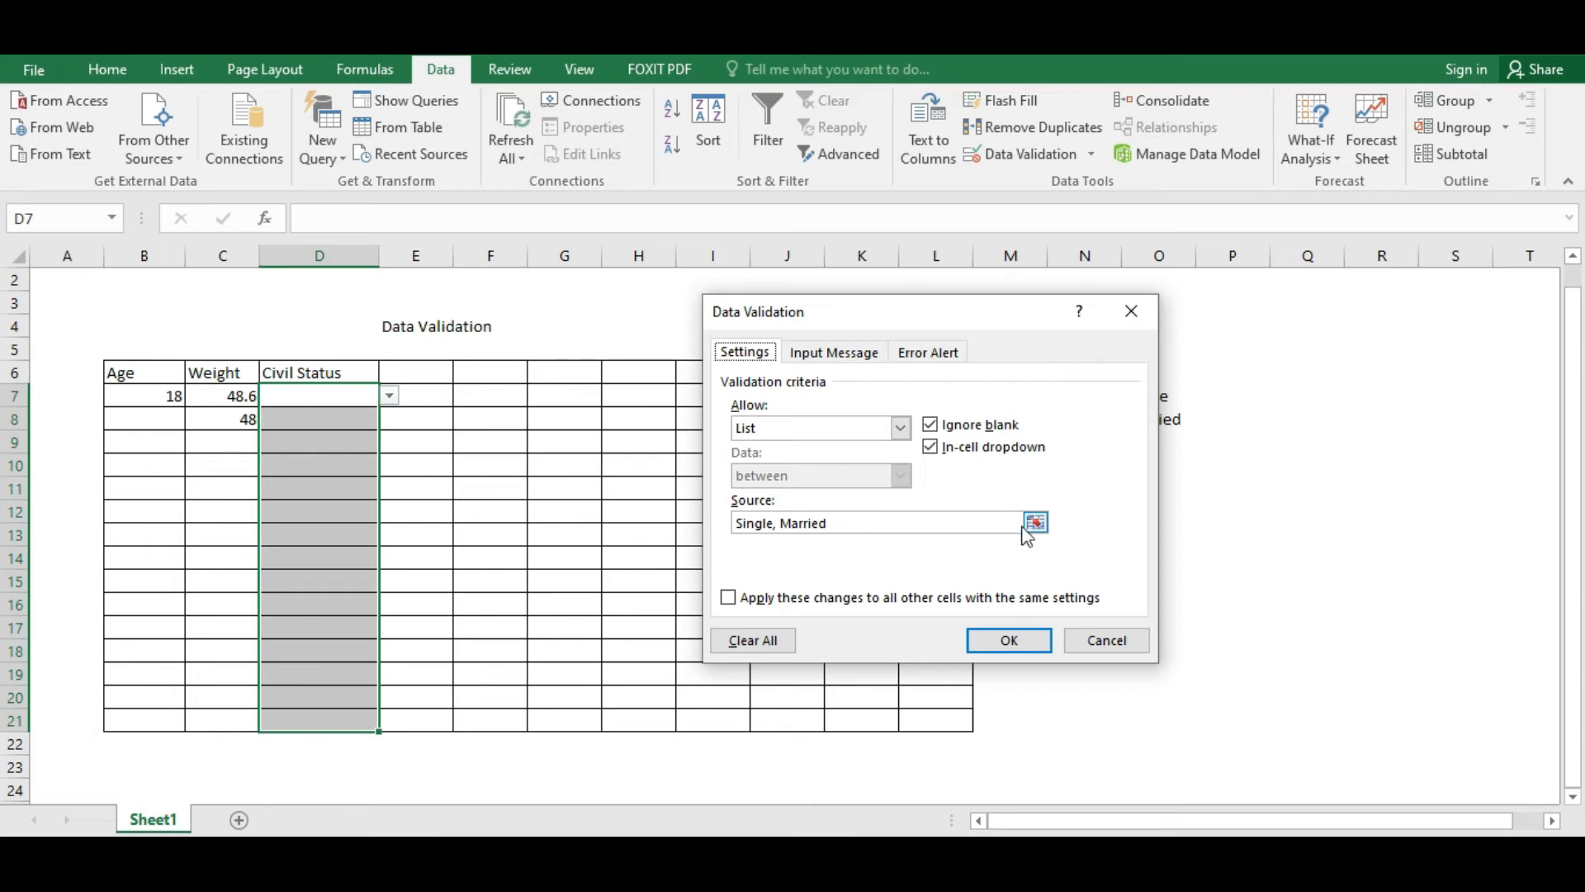
pyautogui.moveTo(784, 524); pyautogui.dragTo(720, 556)
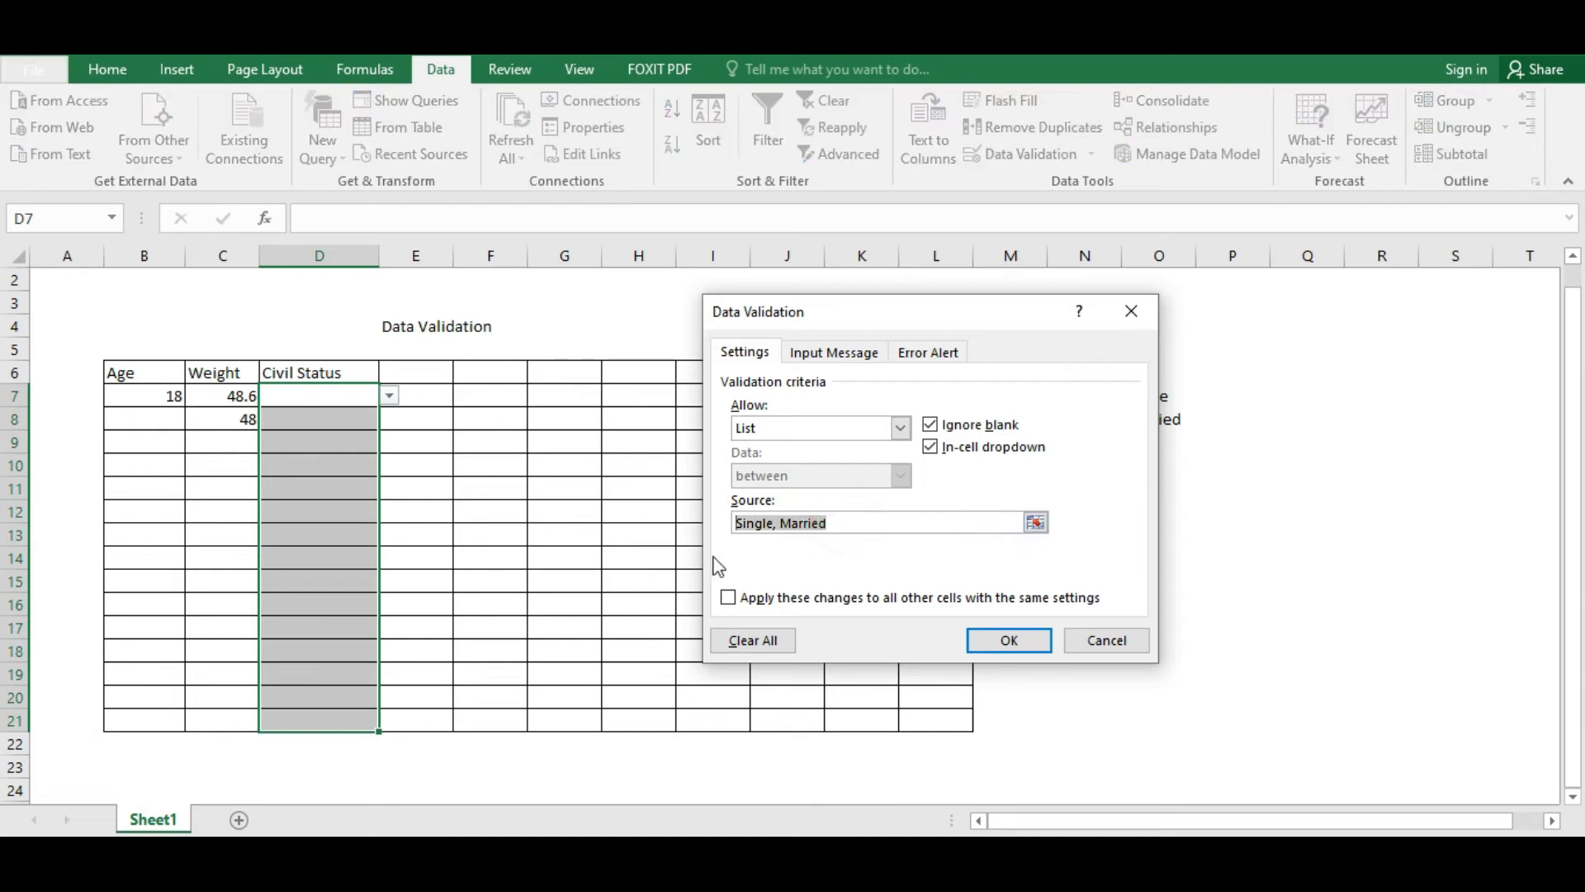
pyautogui.press('BackSpace')
pyautogui.click(1035, 522)
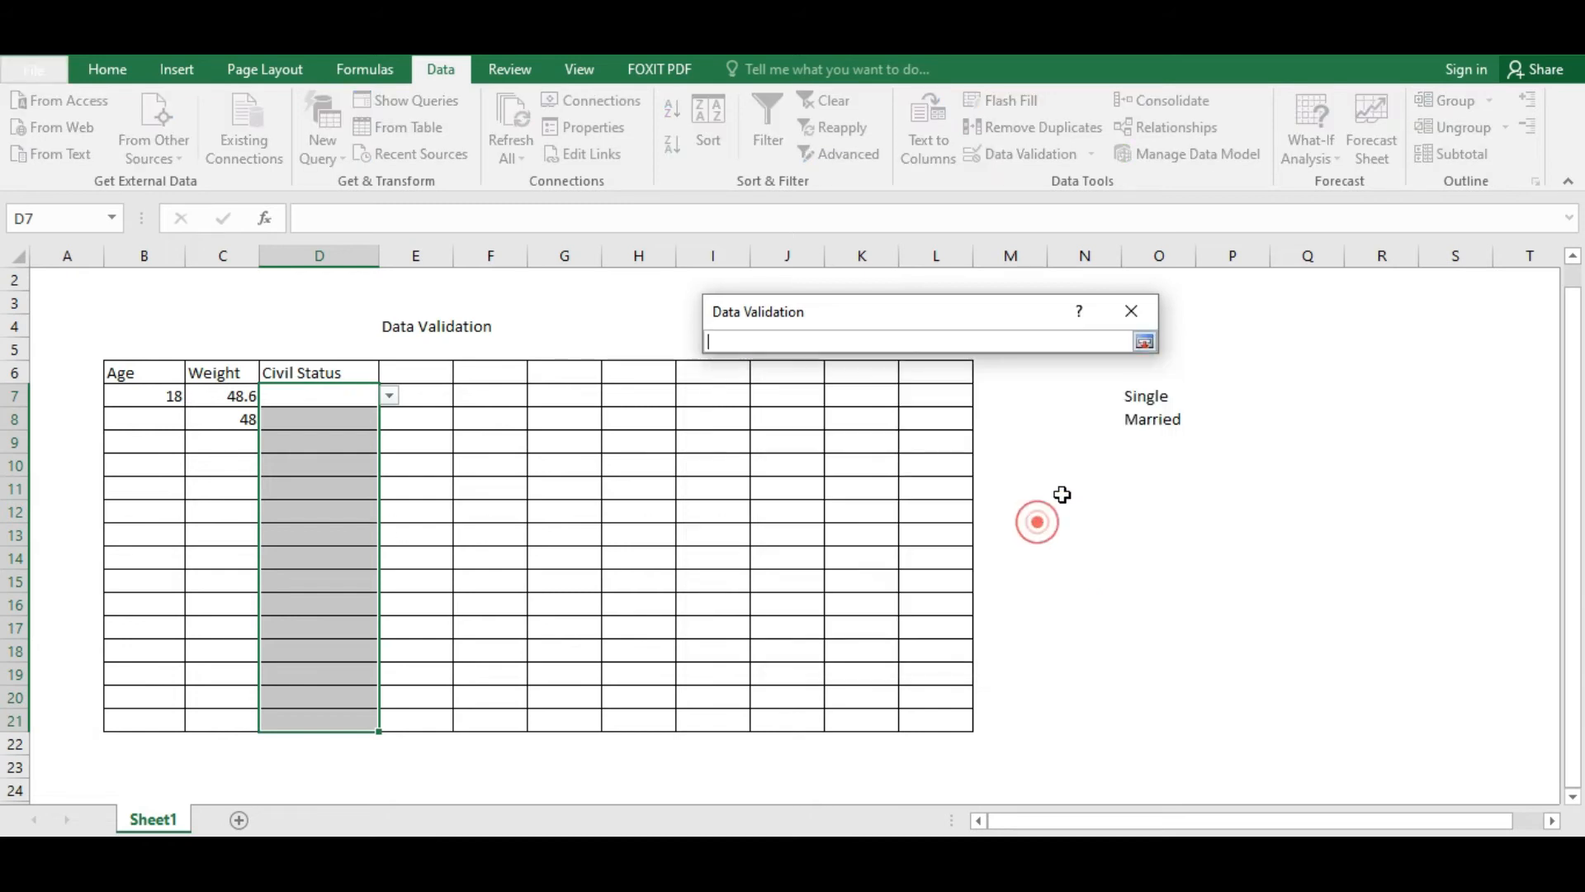
pyautogui.moveTo(1137, 397)
pyautogui.mouseDown()
pyautogui.moveTo(1159, 436)
pyautogui.moveTo(1157, 418)
pyautogui.mouseUp()
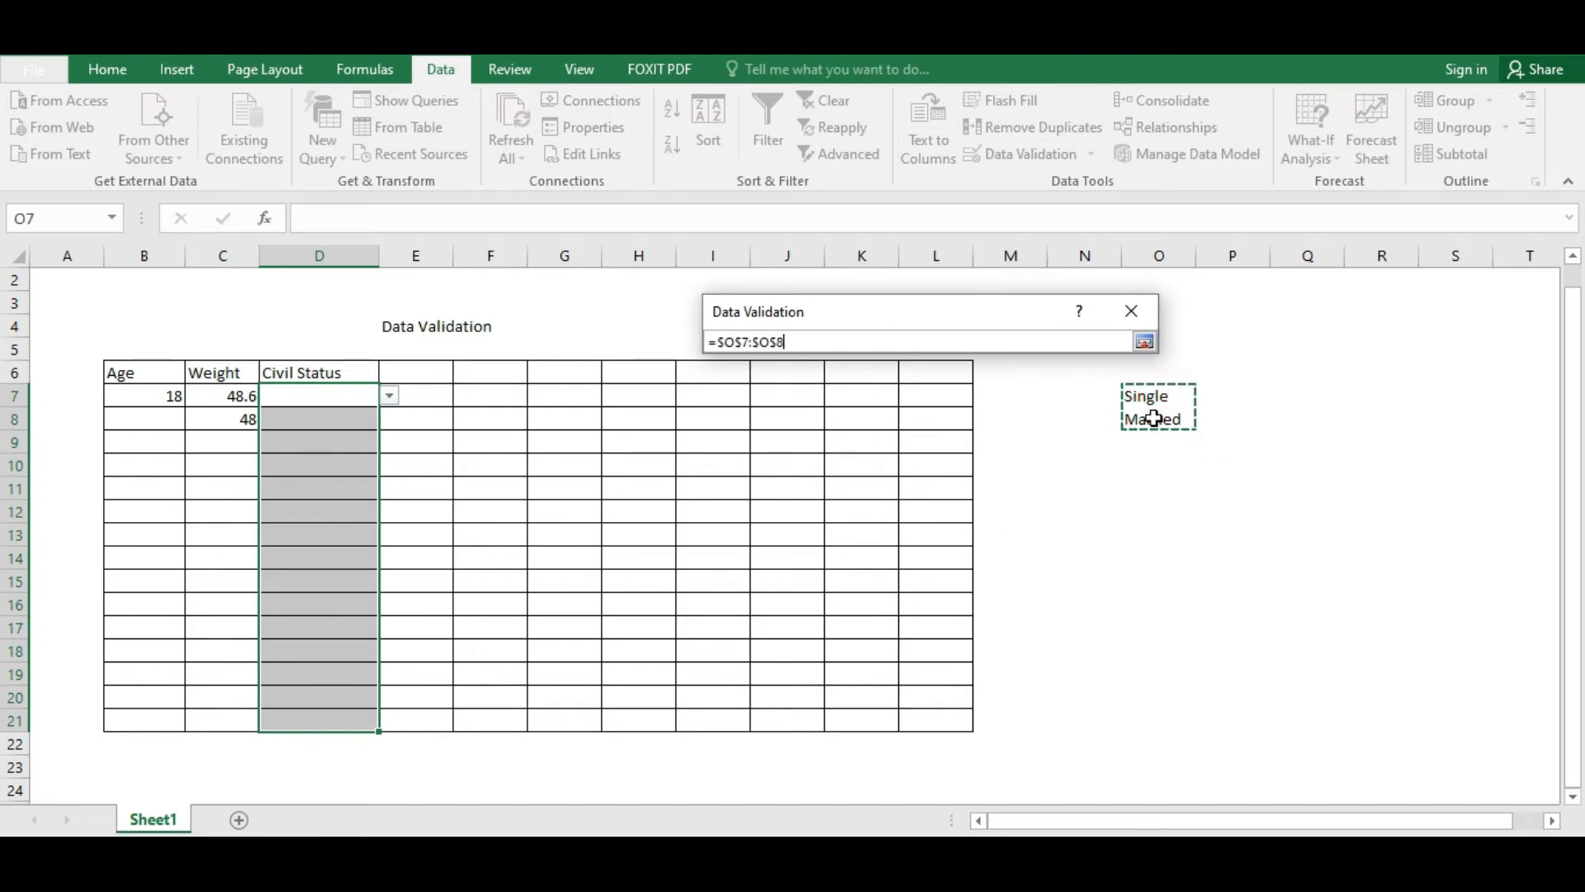
pyautogui.press('Return')
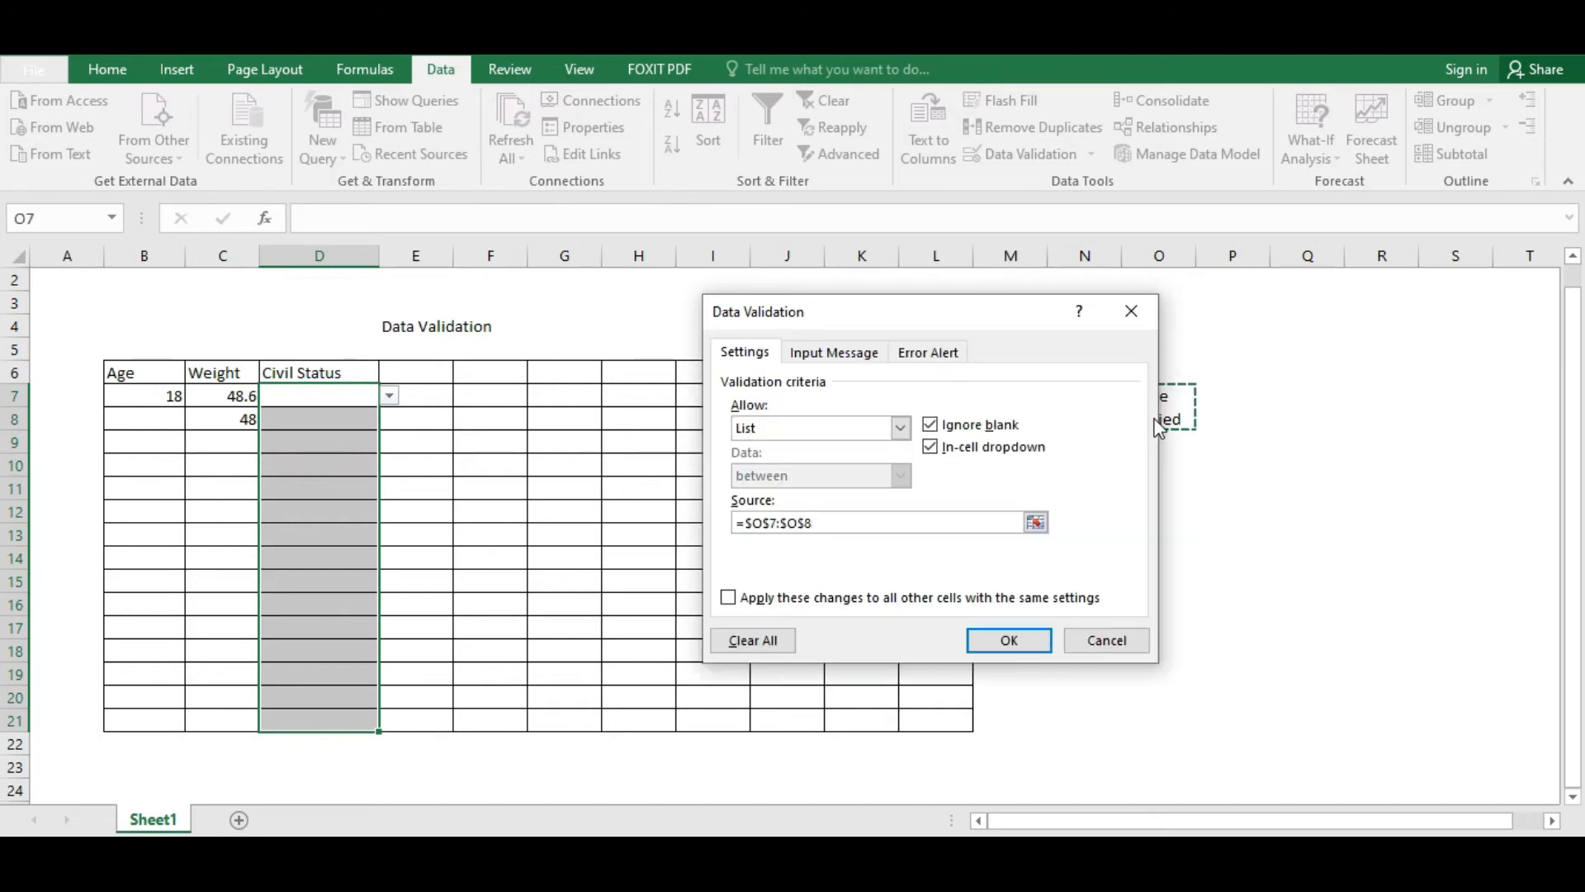
pyautogui.click(1009, 641)
# Check the range-based dropdown choices in cell D9 of the Civil Status column
pyautogui.click(359, 434)
pyautogui.click(389, 442)
pyautogui.click(336, 440)
pyautogui.click(328, 488)
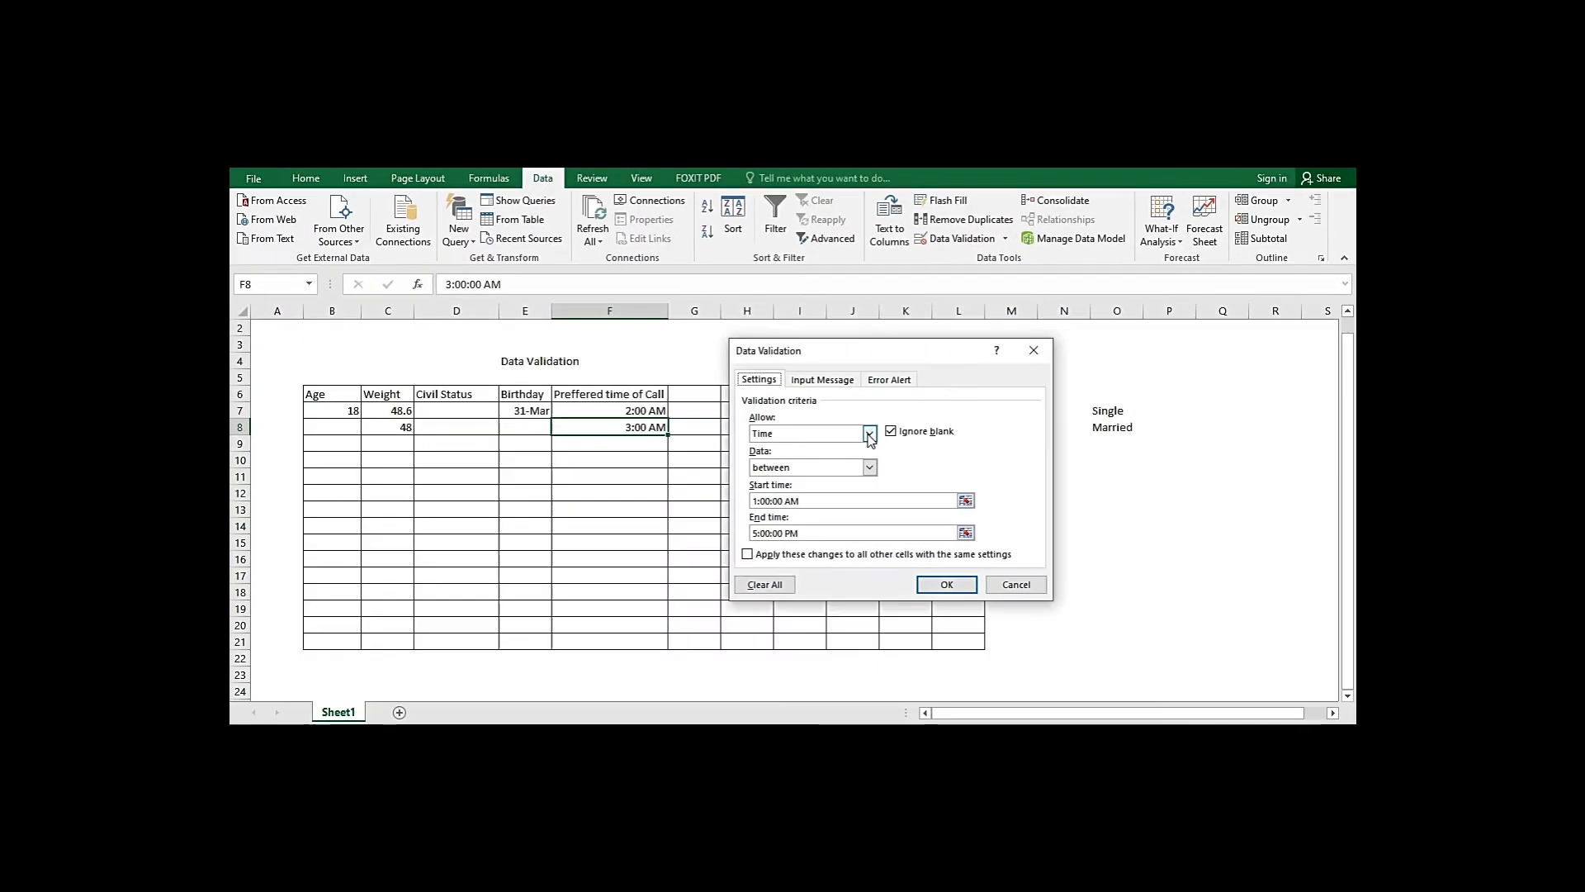
pyautogui.click(869, 433)
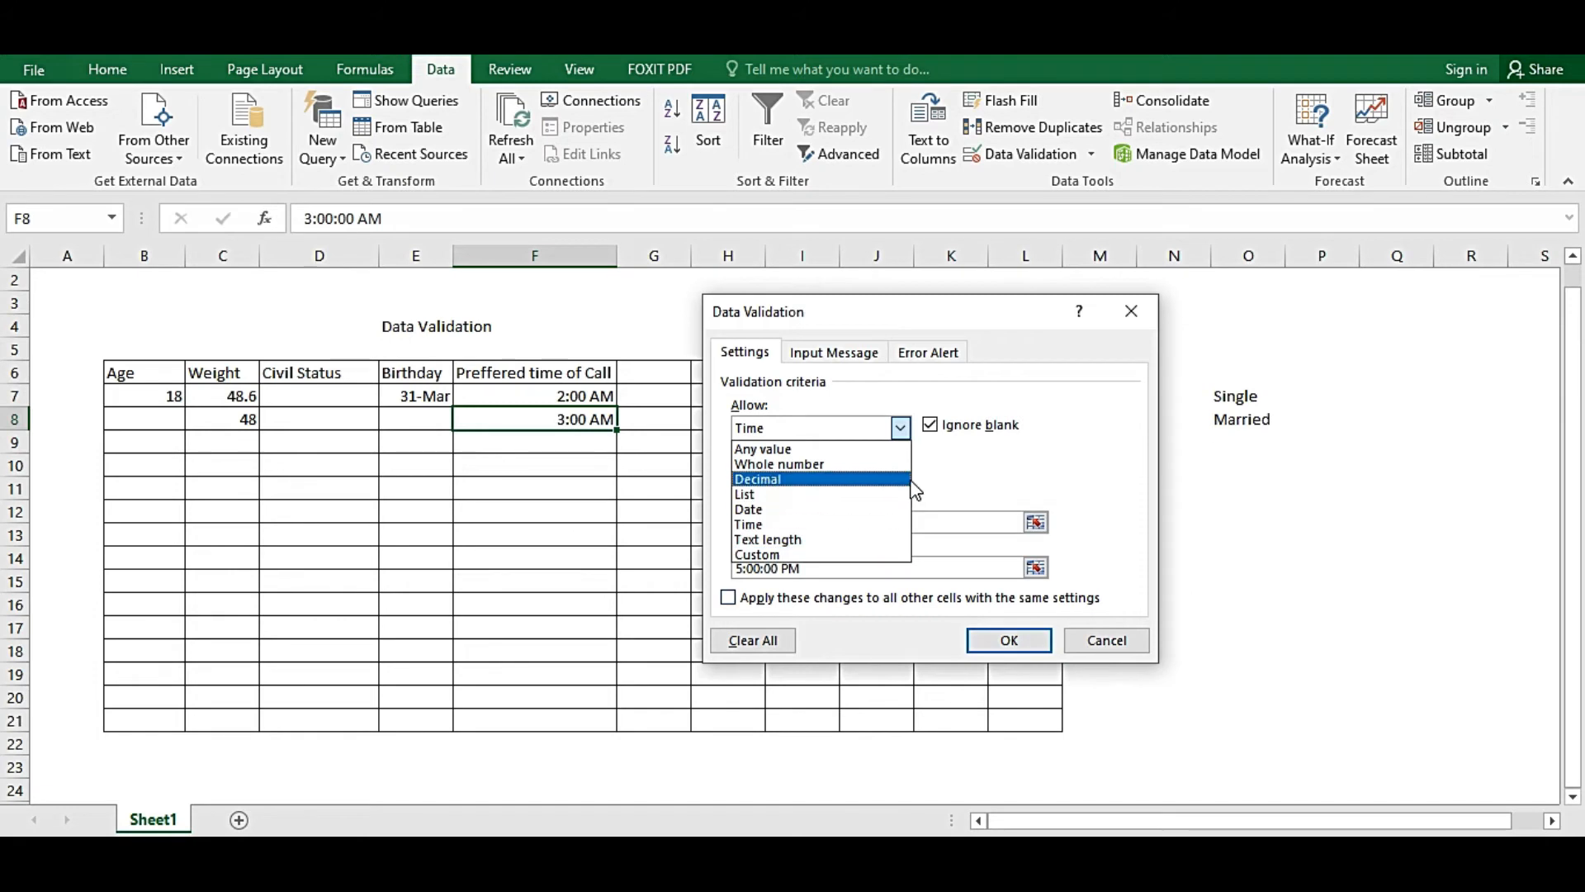
pyautogui.click(1051, 509)
pyautogui.click(1106, 640)
# Enter the column header Initials in cell G6
pyautogui.click(732, 408)
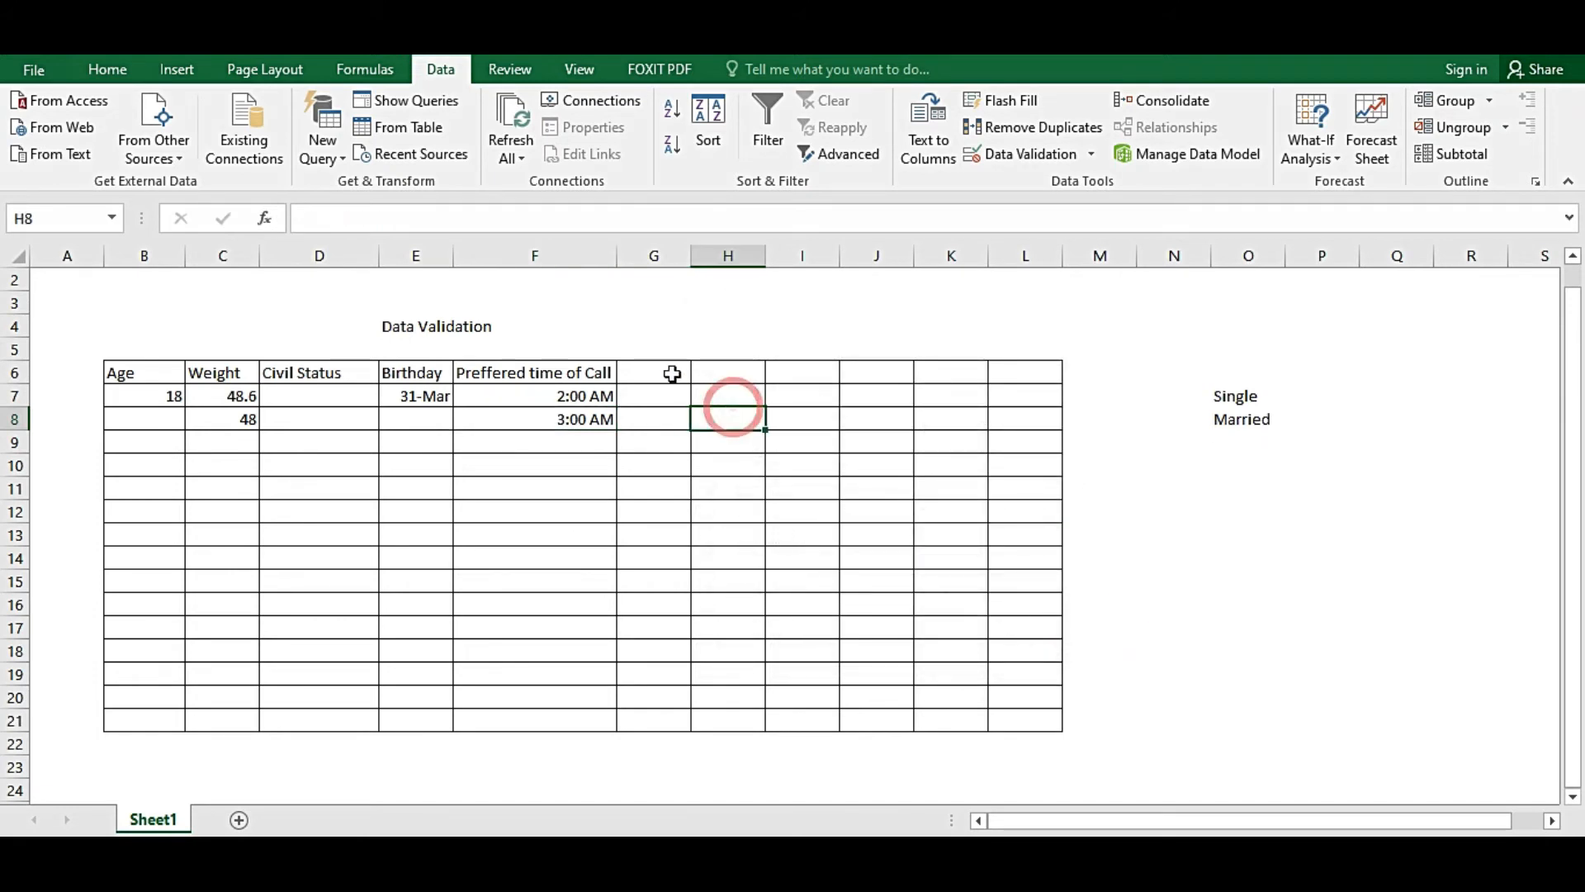
pyautogui.click(669, 371)
pyautogui.click(657, 403)
pyautogui.click(654, 377)
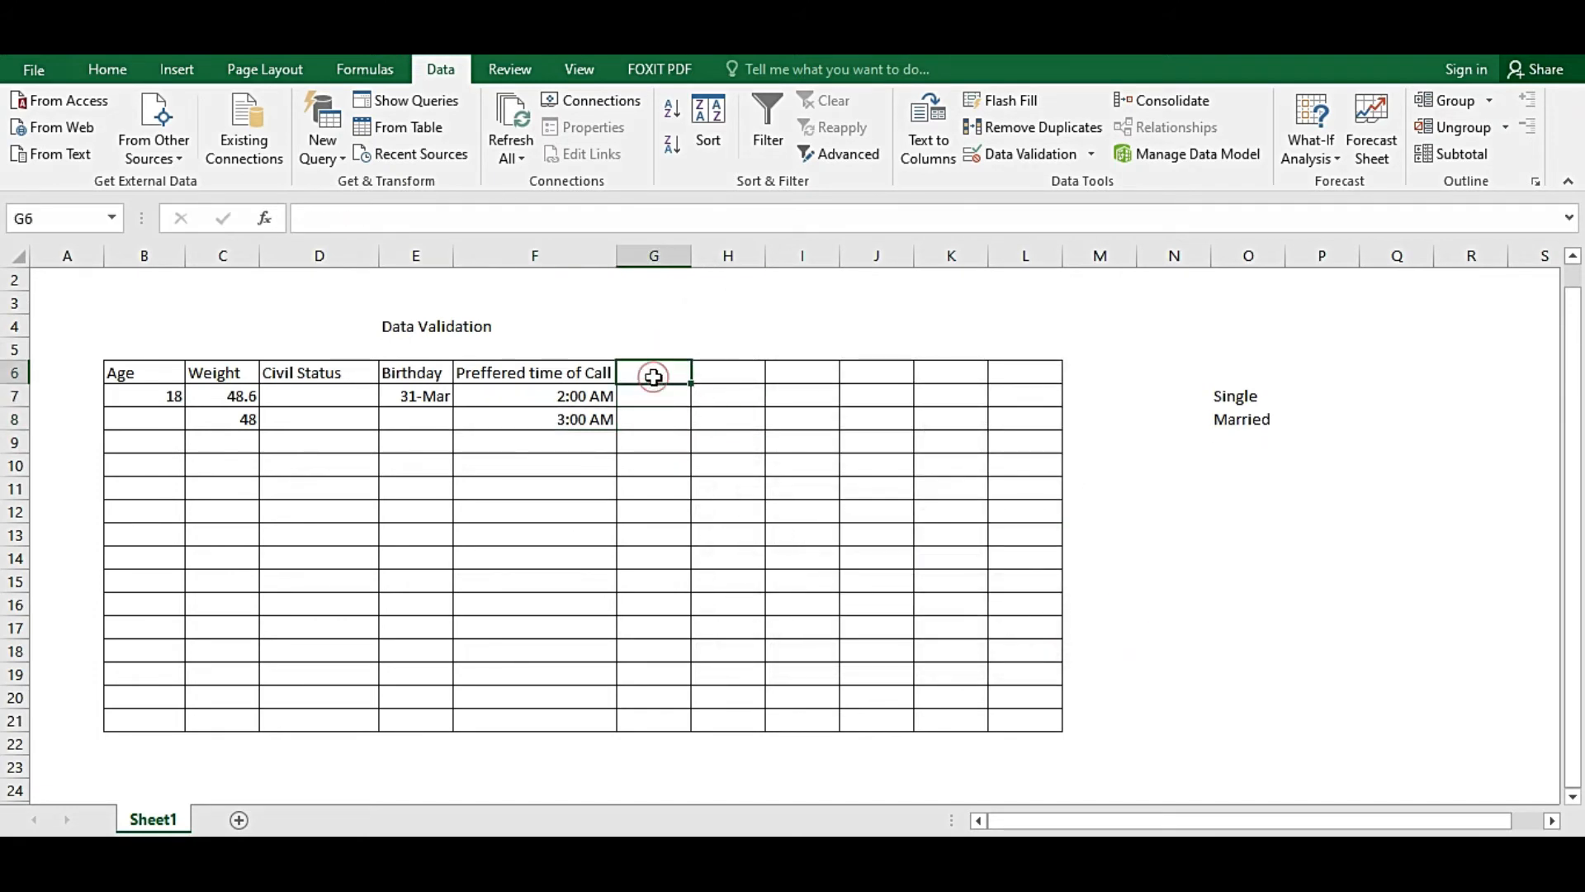
pyautogui.click(655, 423)
pyautogui.click(648, 374)
pyautogui.write('Initi')
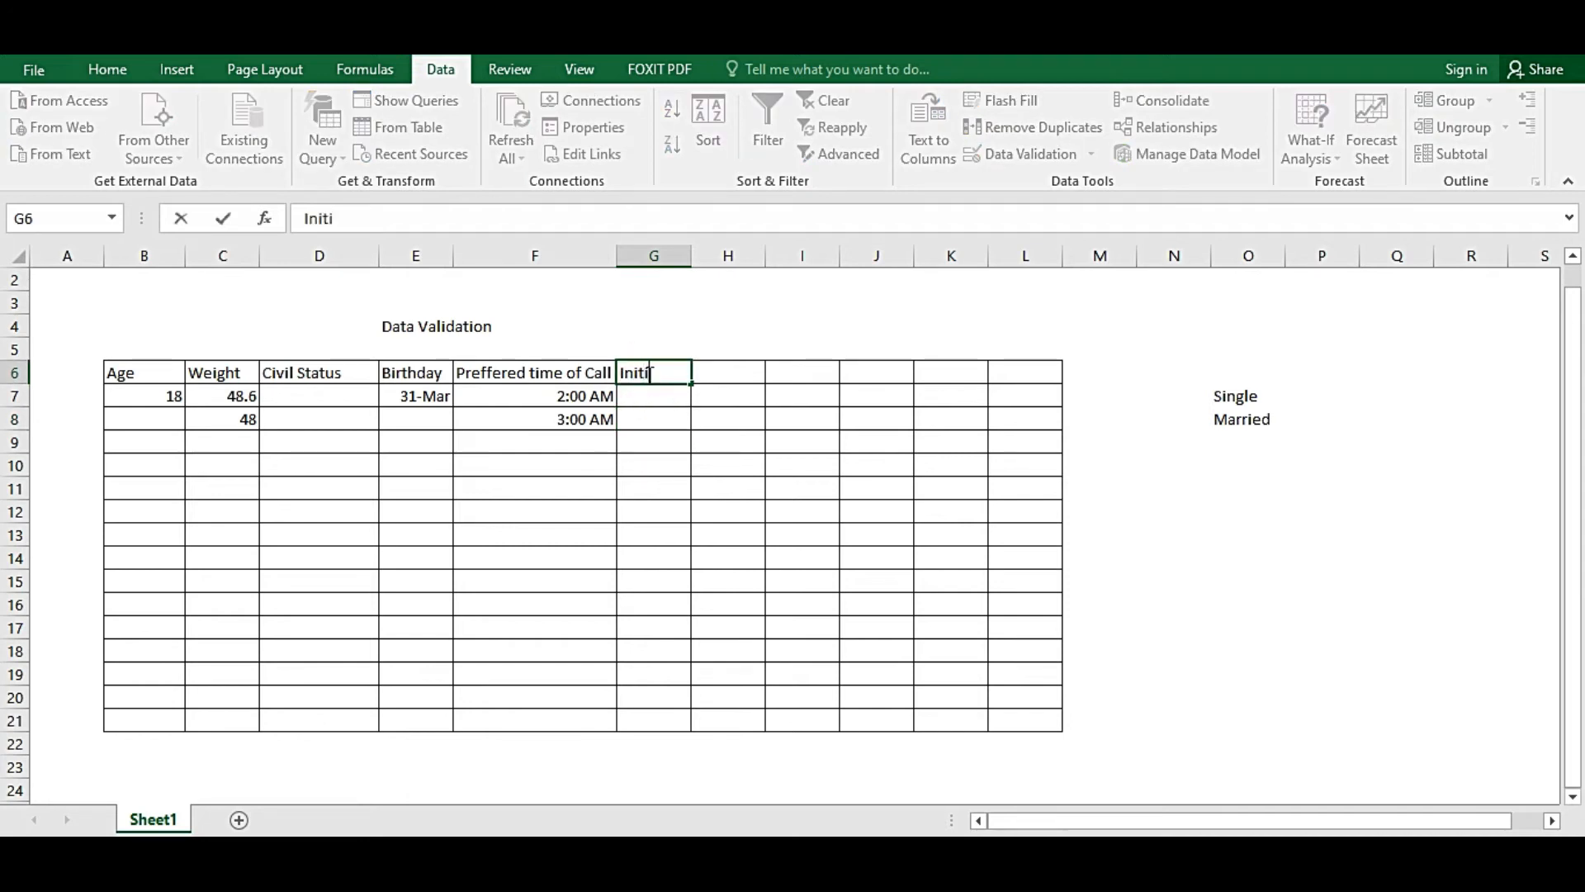
pyautogui.write('als')
pyautogui.press('Return')
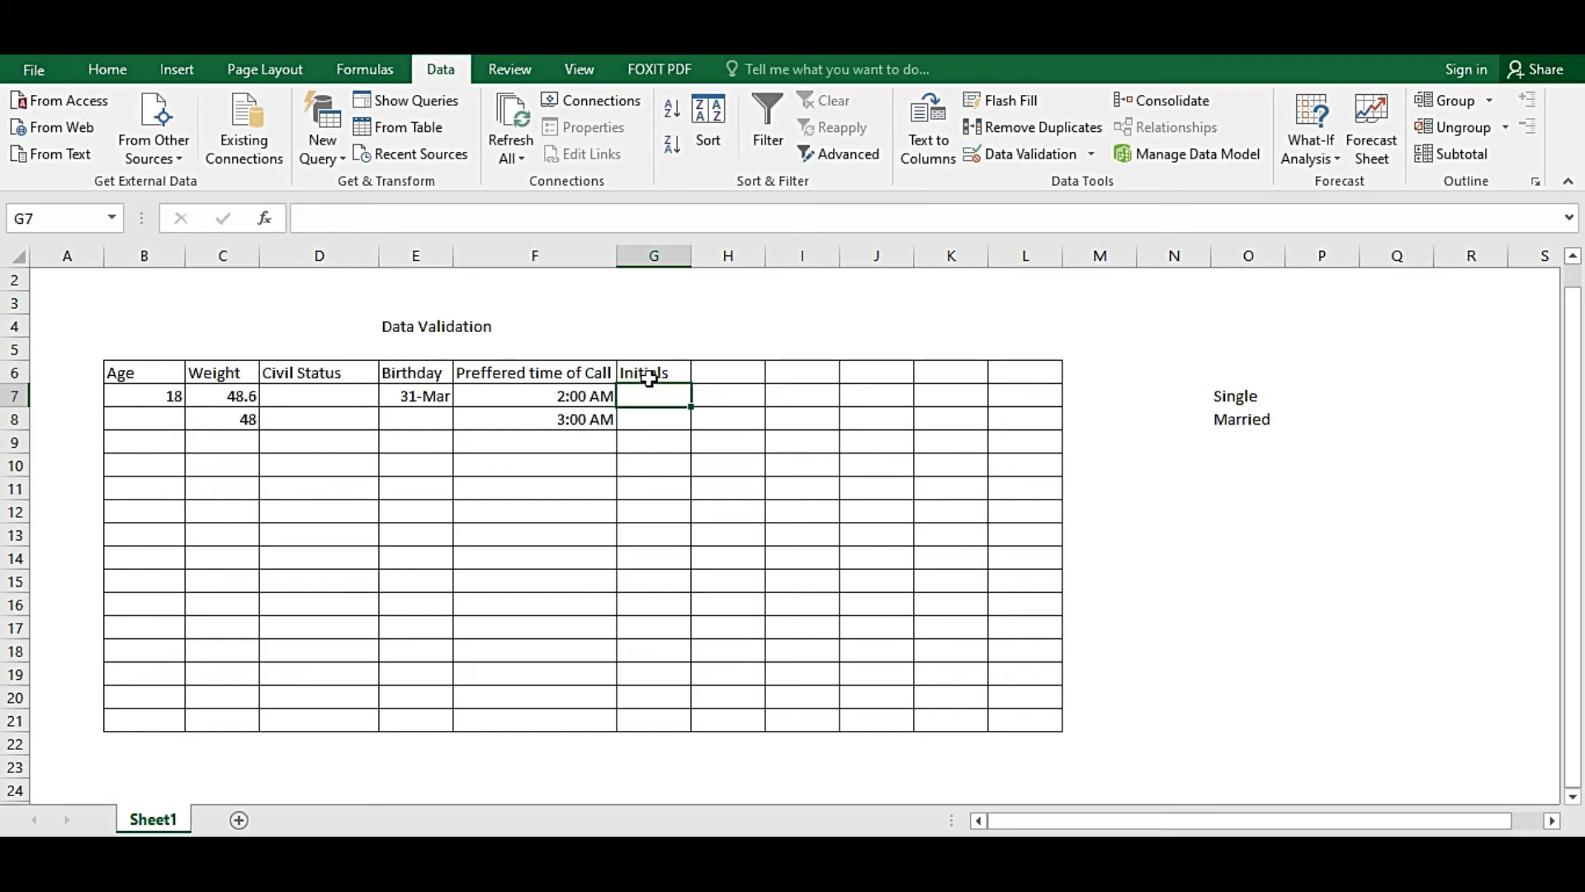
pyautogui.click(658, 397)
pyautogui.click(656, 420)
pyautogui.click(654, 394)
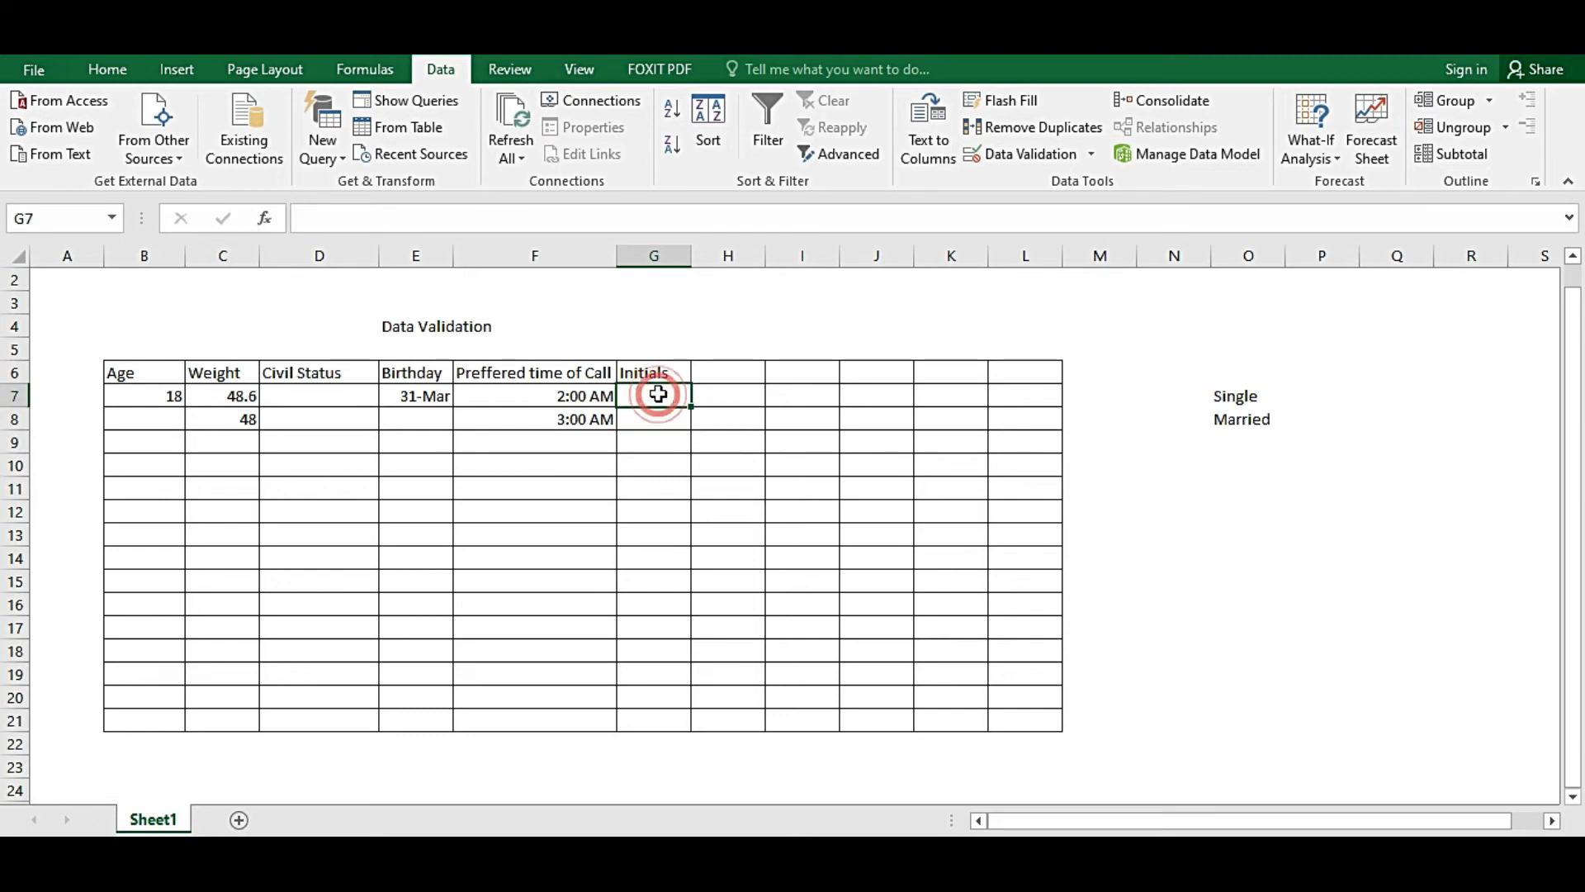
pyautogui.click(647, 418)
pyautogui.click(651, 395)
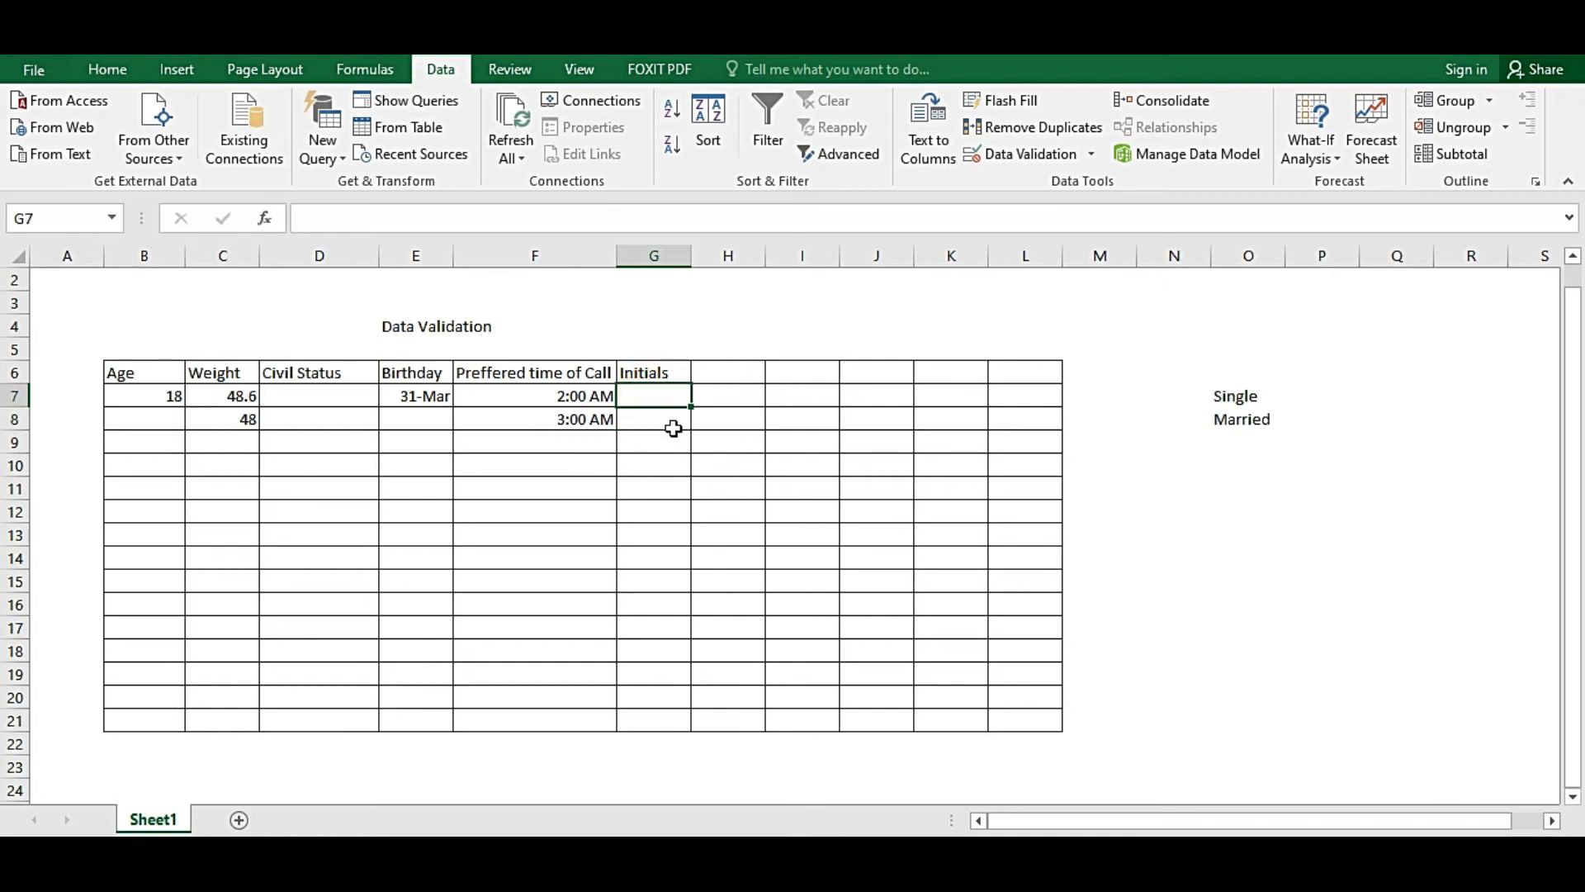
pyautogui.click(660, 425)
pyautogui.click(654, 398)
pyautogui.click(642, 421)
pyautogui.click(641, 377)
pyautogui.click(647, 400)
pyautogui.click(648, 426)
pyautogui.click(652, 395)
pyautogui.click(656, 418)
pyautogui.click(655, 392)
pyautogui.click(656, 422)
pyautogui.click(654, 403)
pyautogui.click(652, 417)
pyautogui.click(651, 391)
# Restrict the Initials cells G7:G21 to a text length between 1 and 2 characters
pyautogui.moveTo(658, 395); pyautogui.dragTo(649, 728)
pyautogui.click(1014, 161)
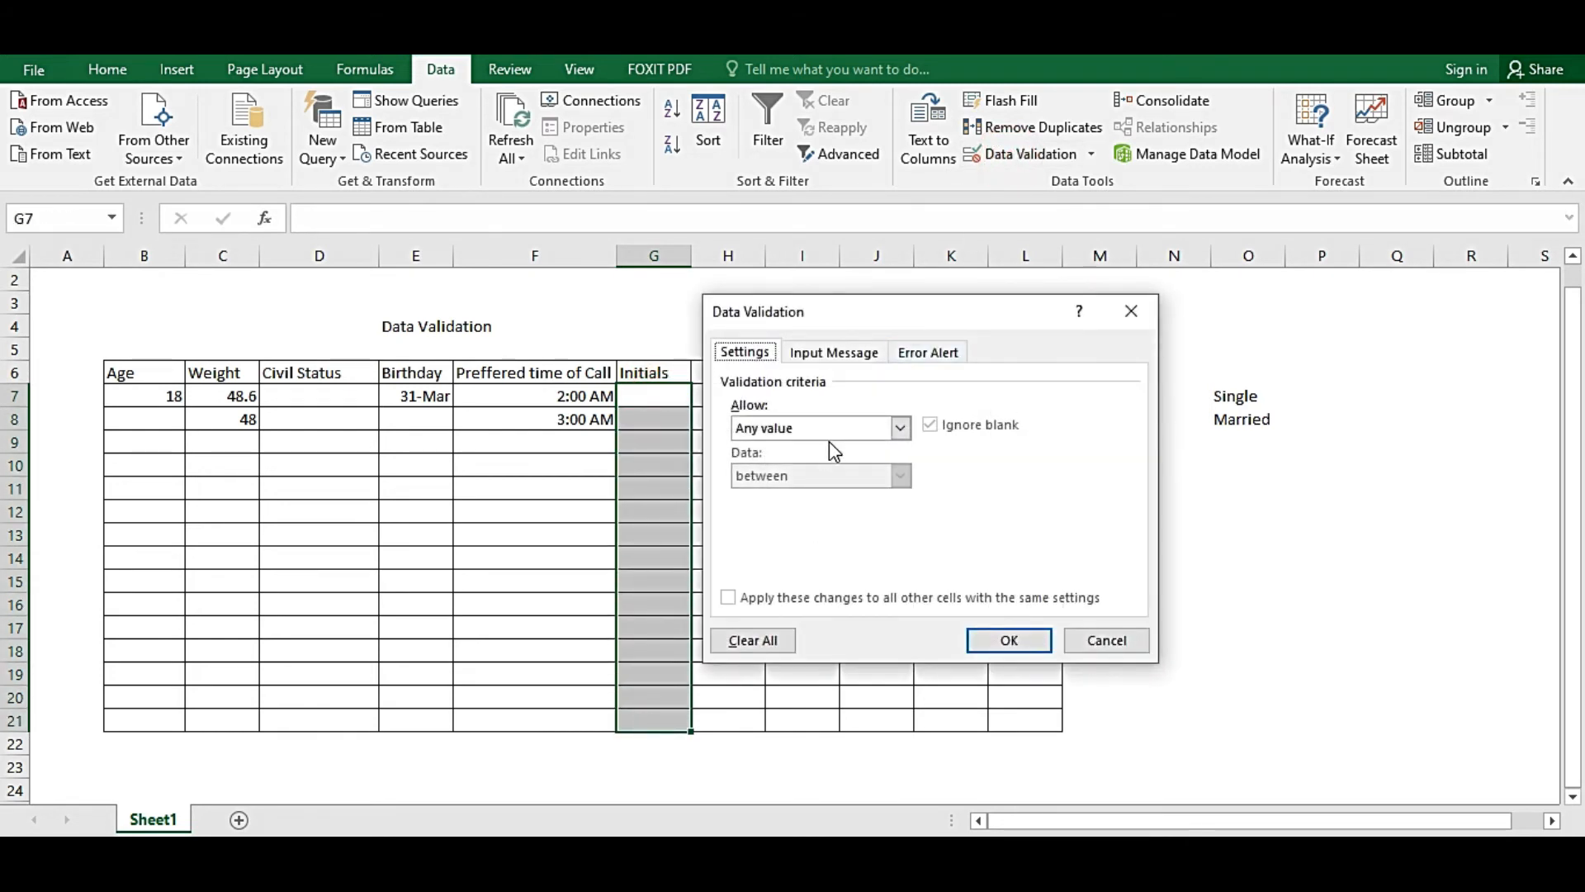
pyautogui.click(901, 428)
pyautogui.click(785, 537)
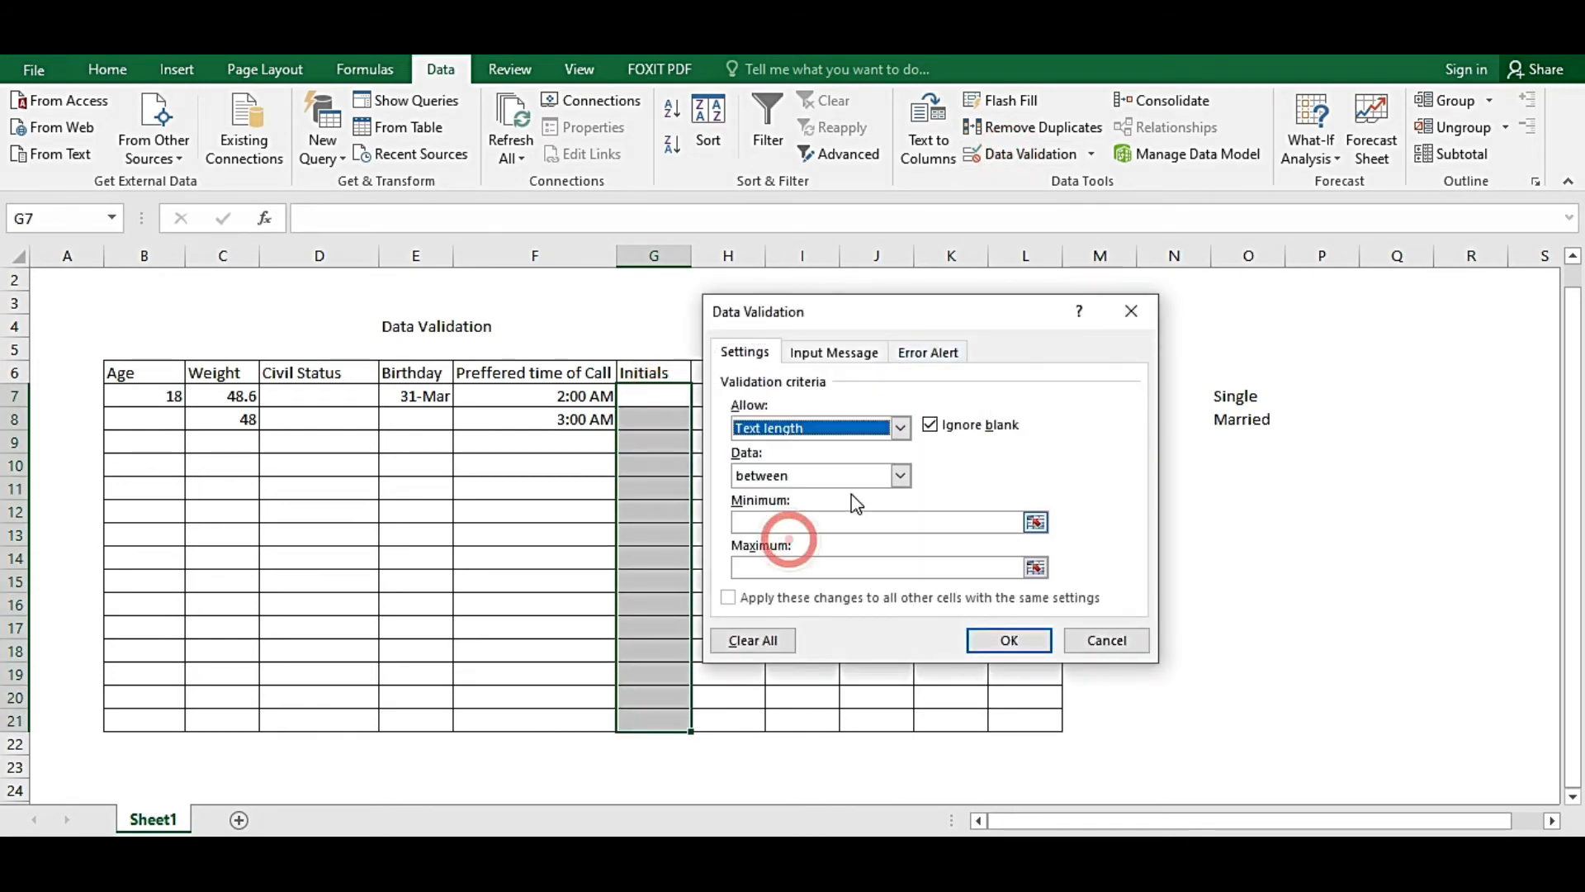
pyautogui.click(1020, 474)
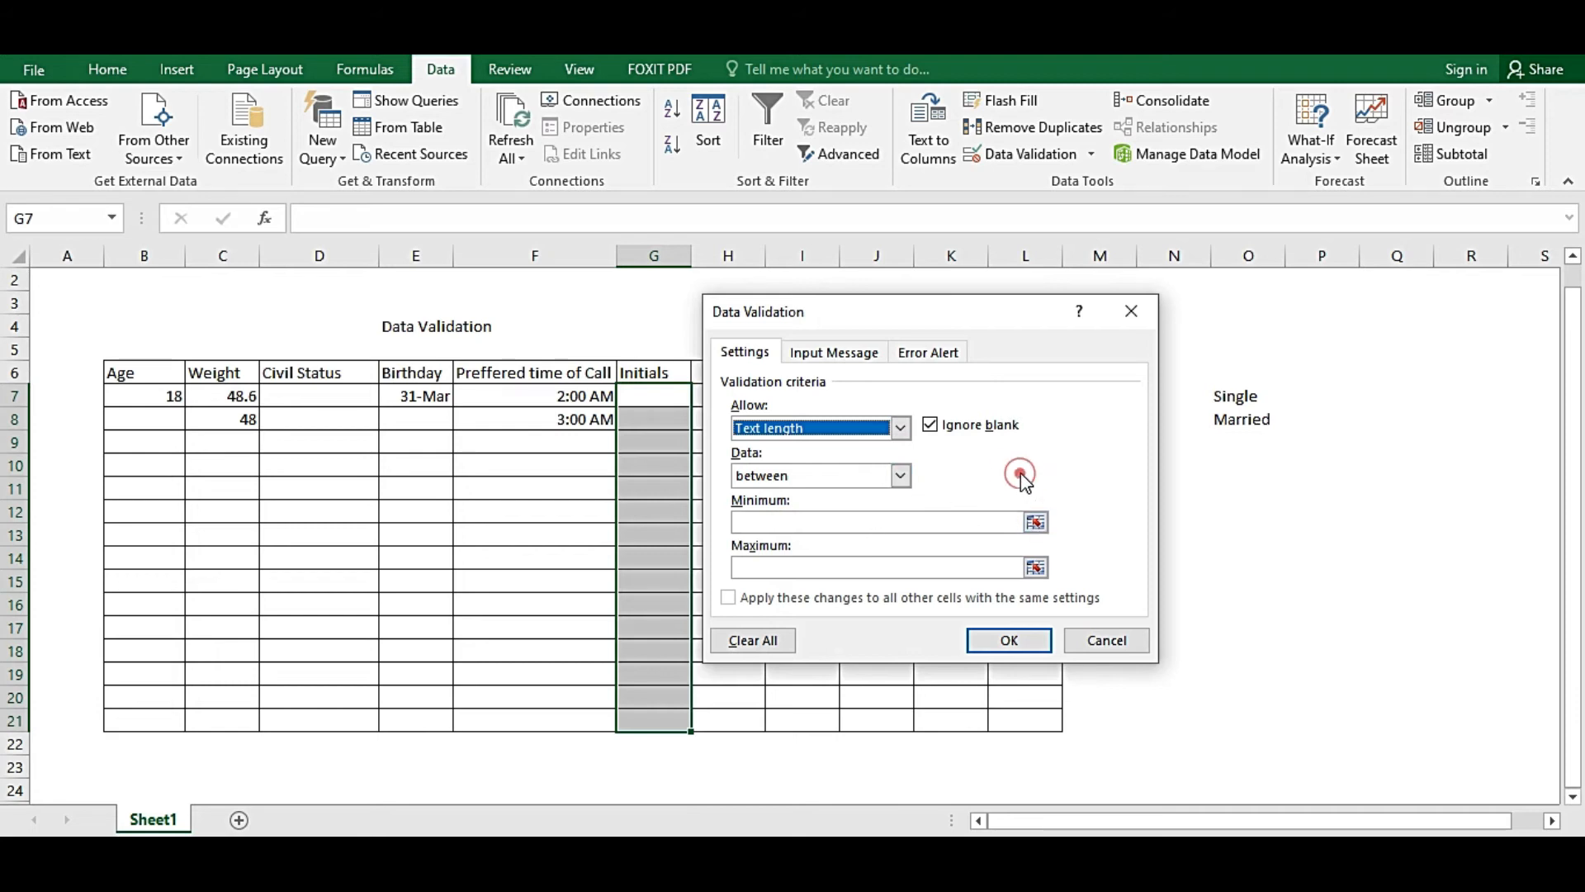
pyautogui.click(832, 523)
pyautogui.write('1')
pyautogui.click(784, 569)
pyautogui.write('2')
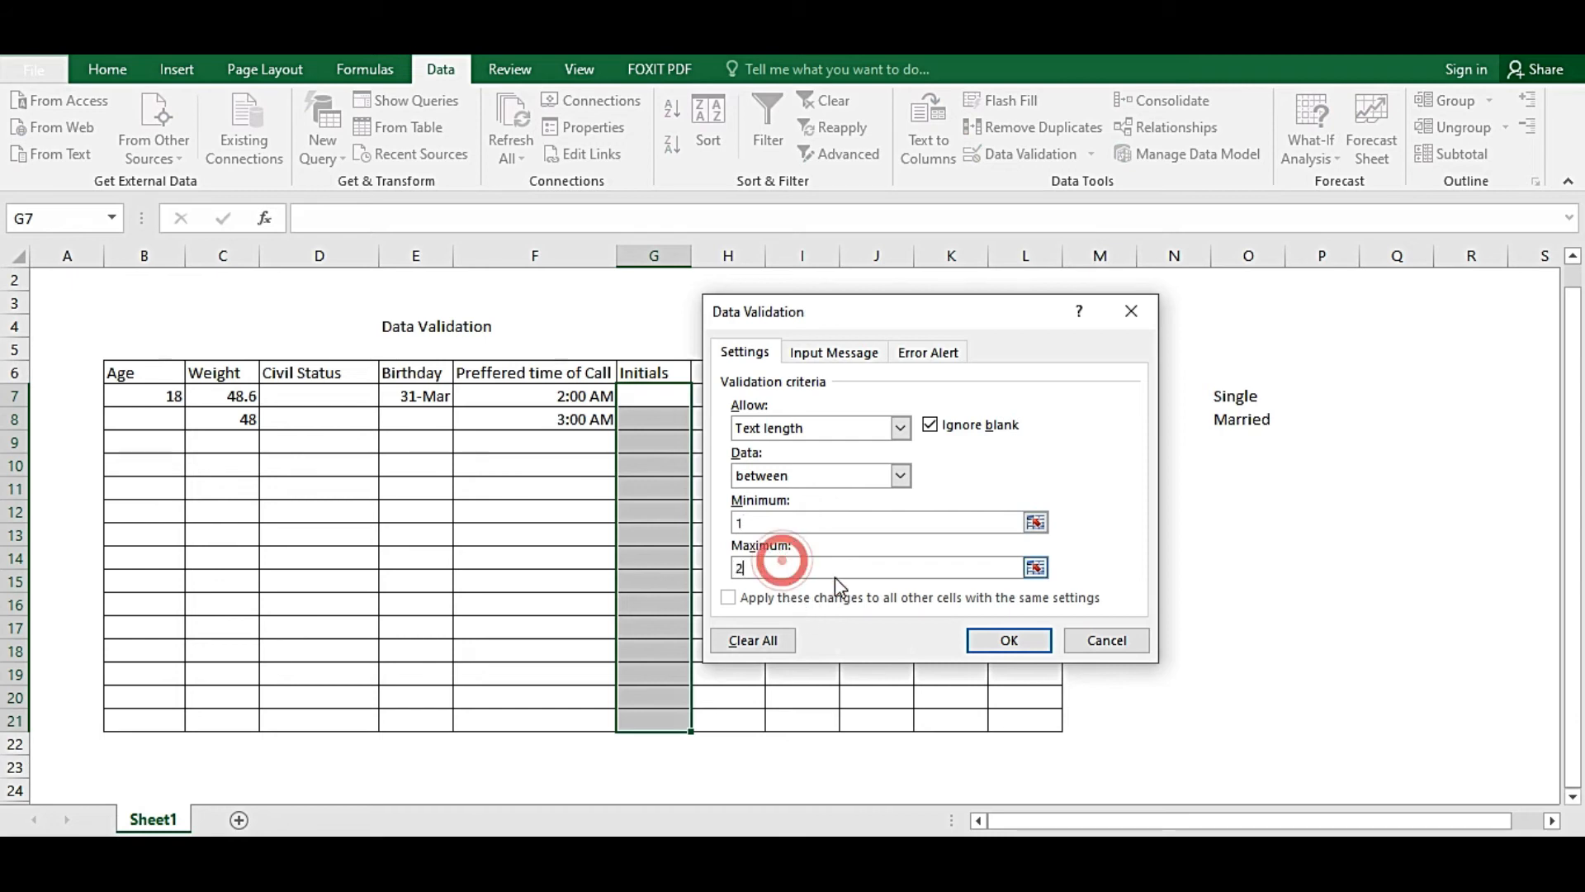
pyautogui.click(1012, 641)
# Enter df in cell G7 of the Initials column
pyautogui.click(671, 395)
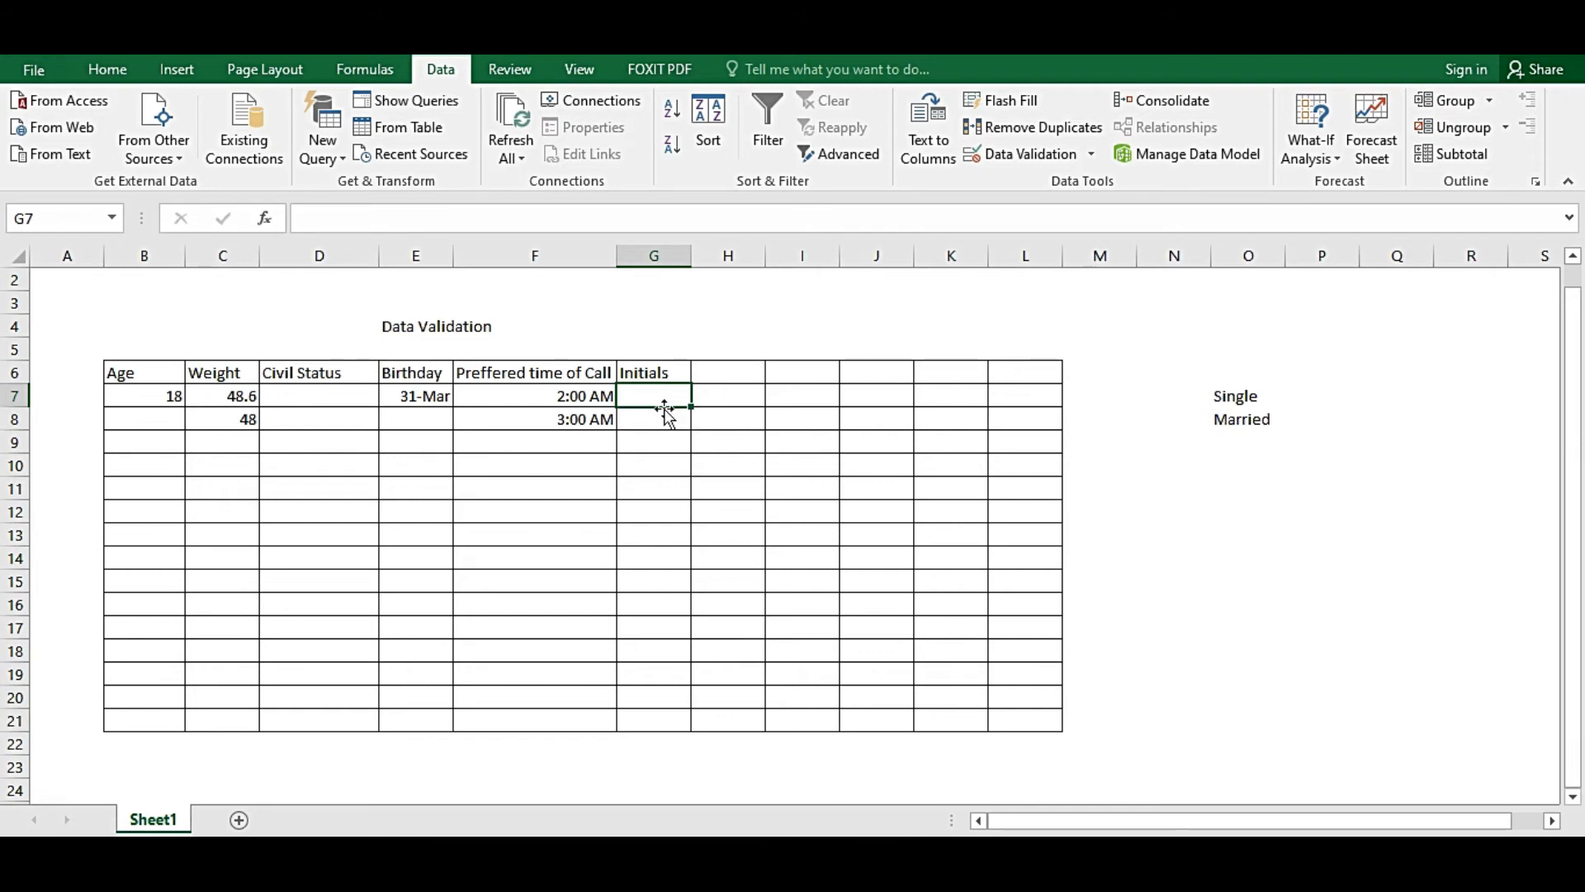
pyautogui.write('df')
pyautogui.press('Return')
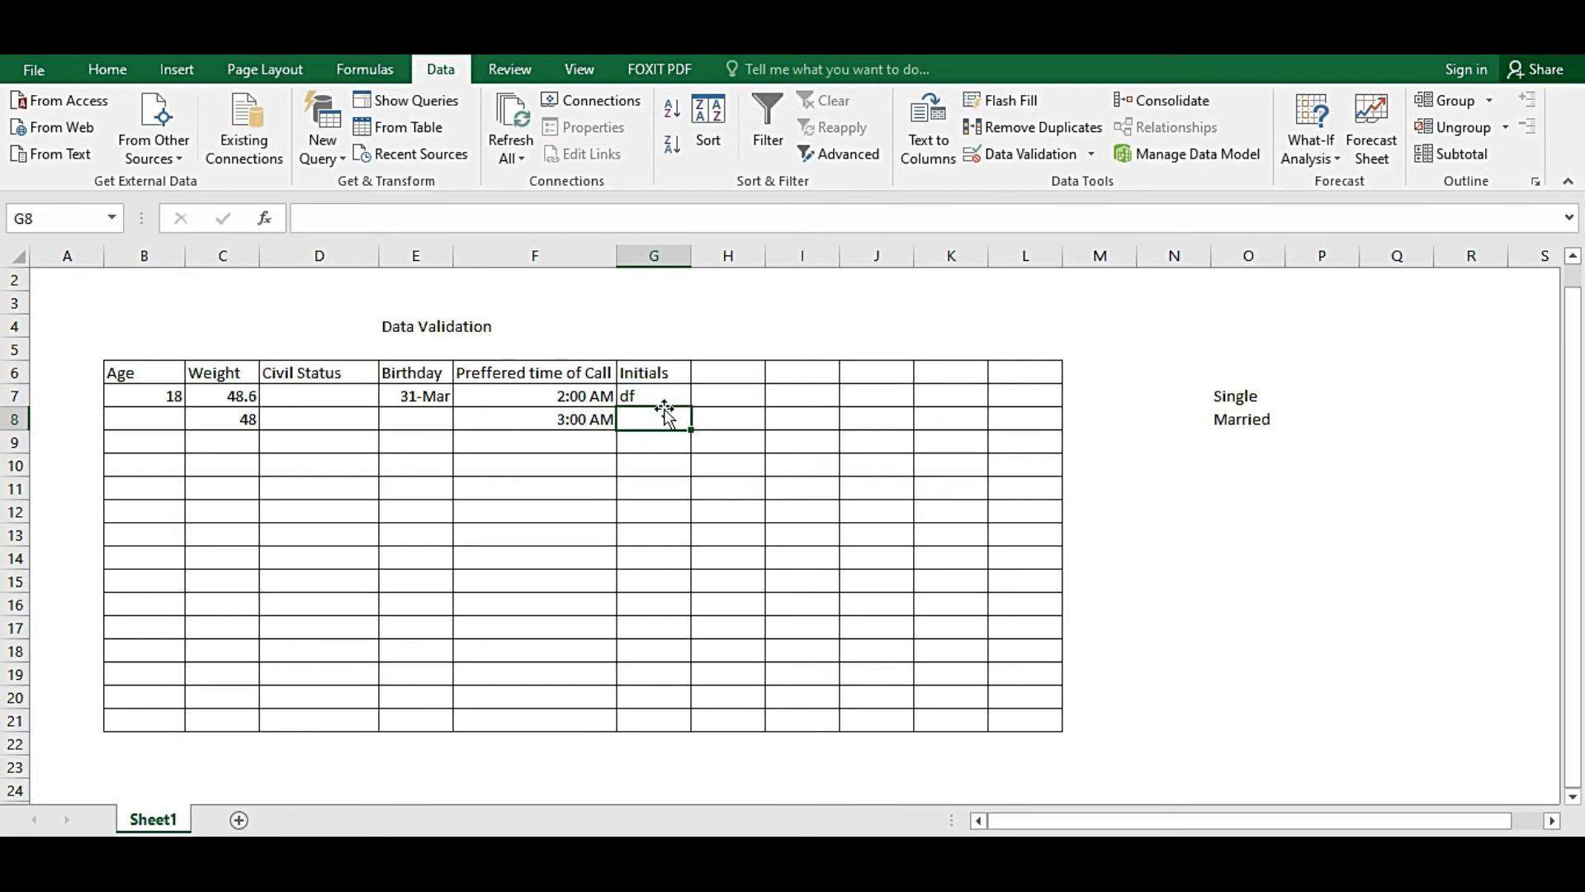
# Test the text length rule in cell G8 with the entries dfg, df and e
pyautogui.write('dfg')
pyautogui.press('Return')
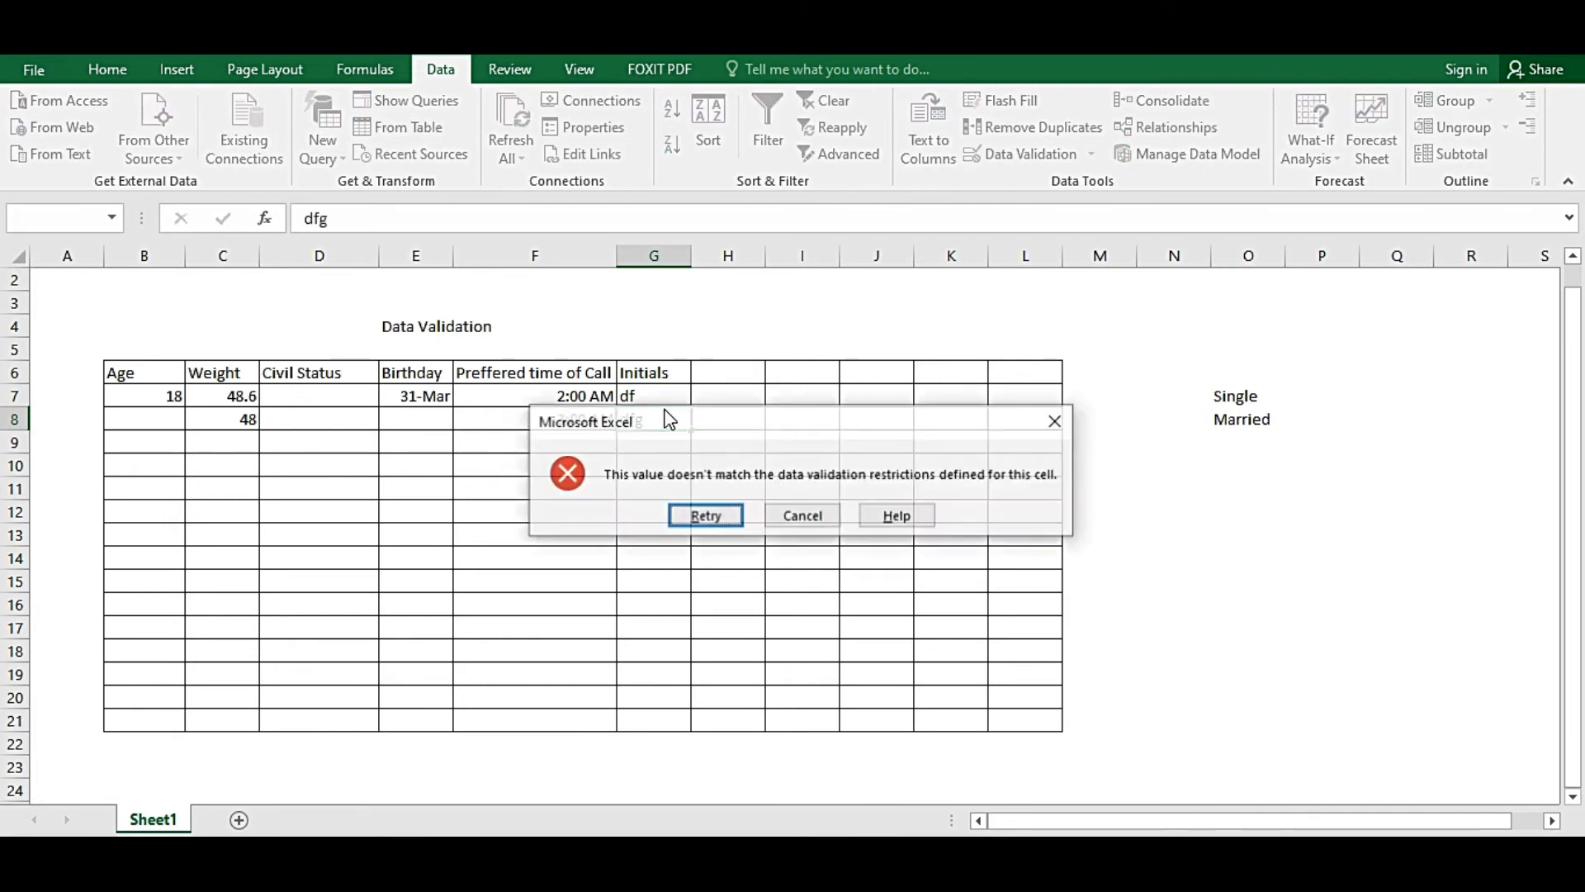
pyautogui.press('Return')
pyautogui.click(666, 410)
pyautogui.press('BackSpace')
pyautogui.press('BackSpace')
pyautogui.press('BackSpace')
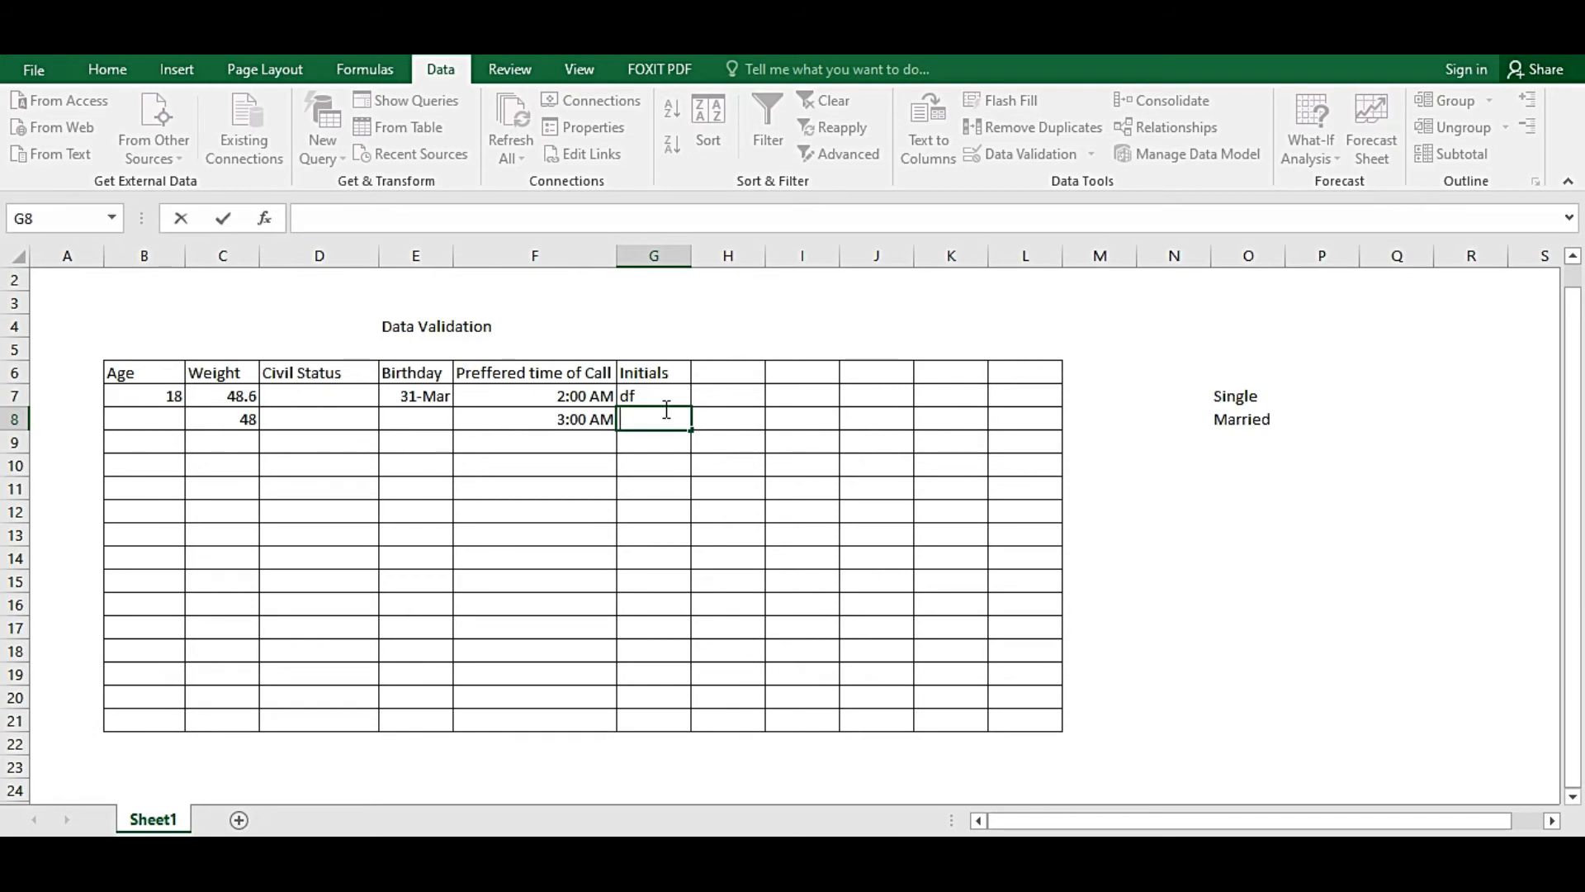
pyautogui.press('Return')
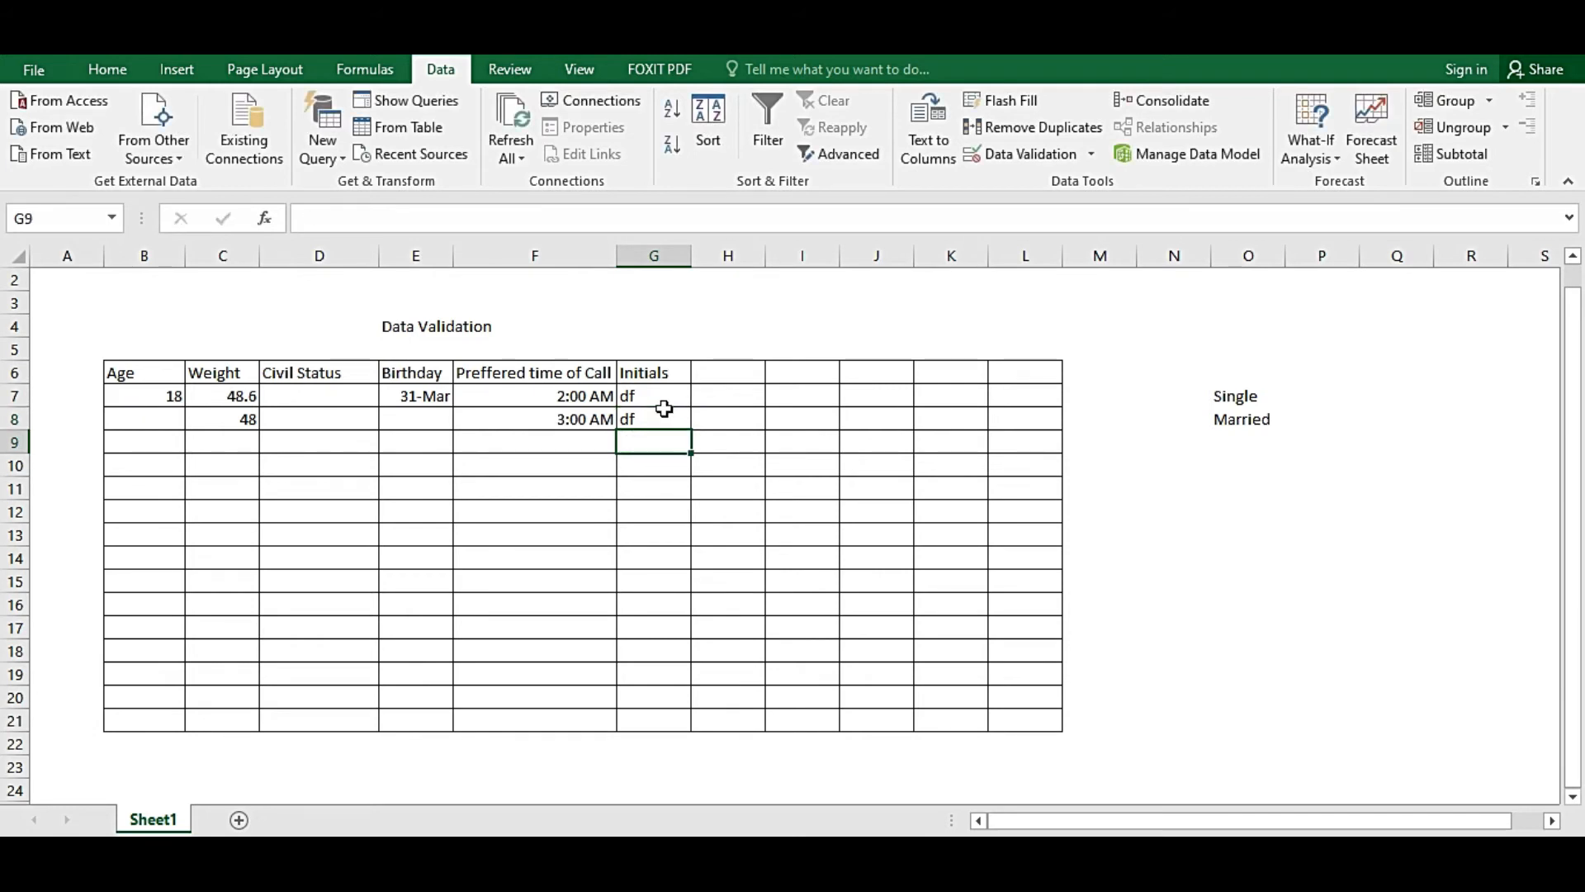
pyautogui.click(665, 411)
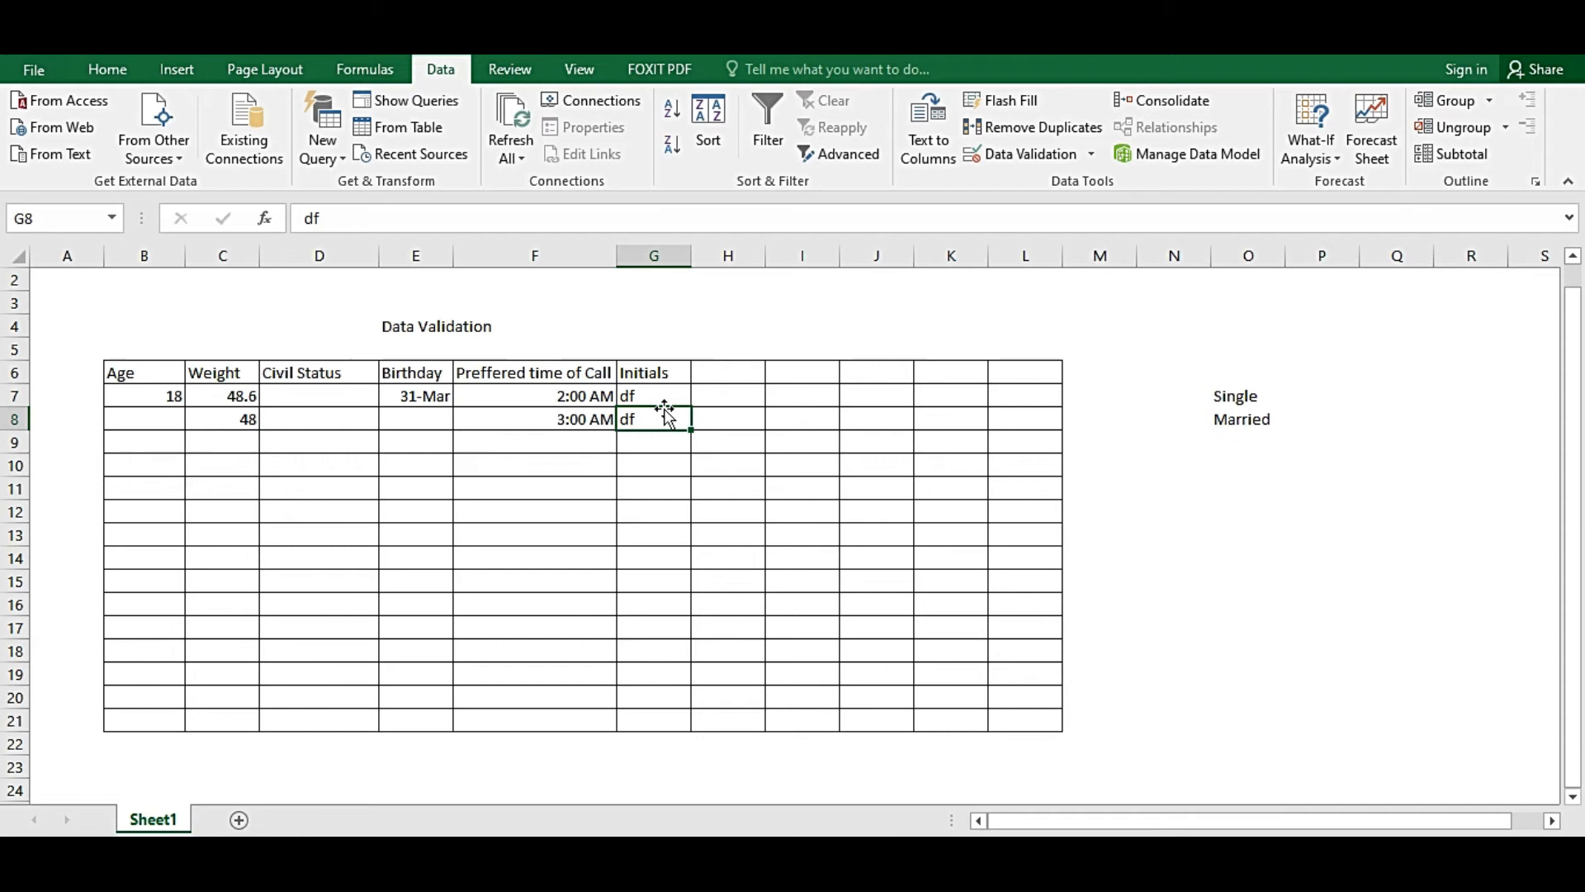
pyautogui.write('e')
pyautogui.press('Return')
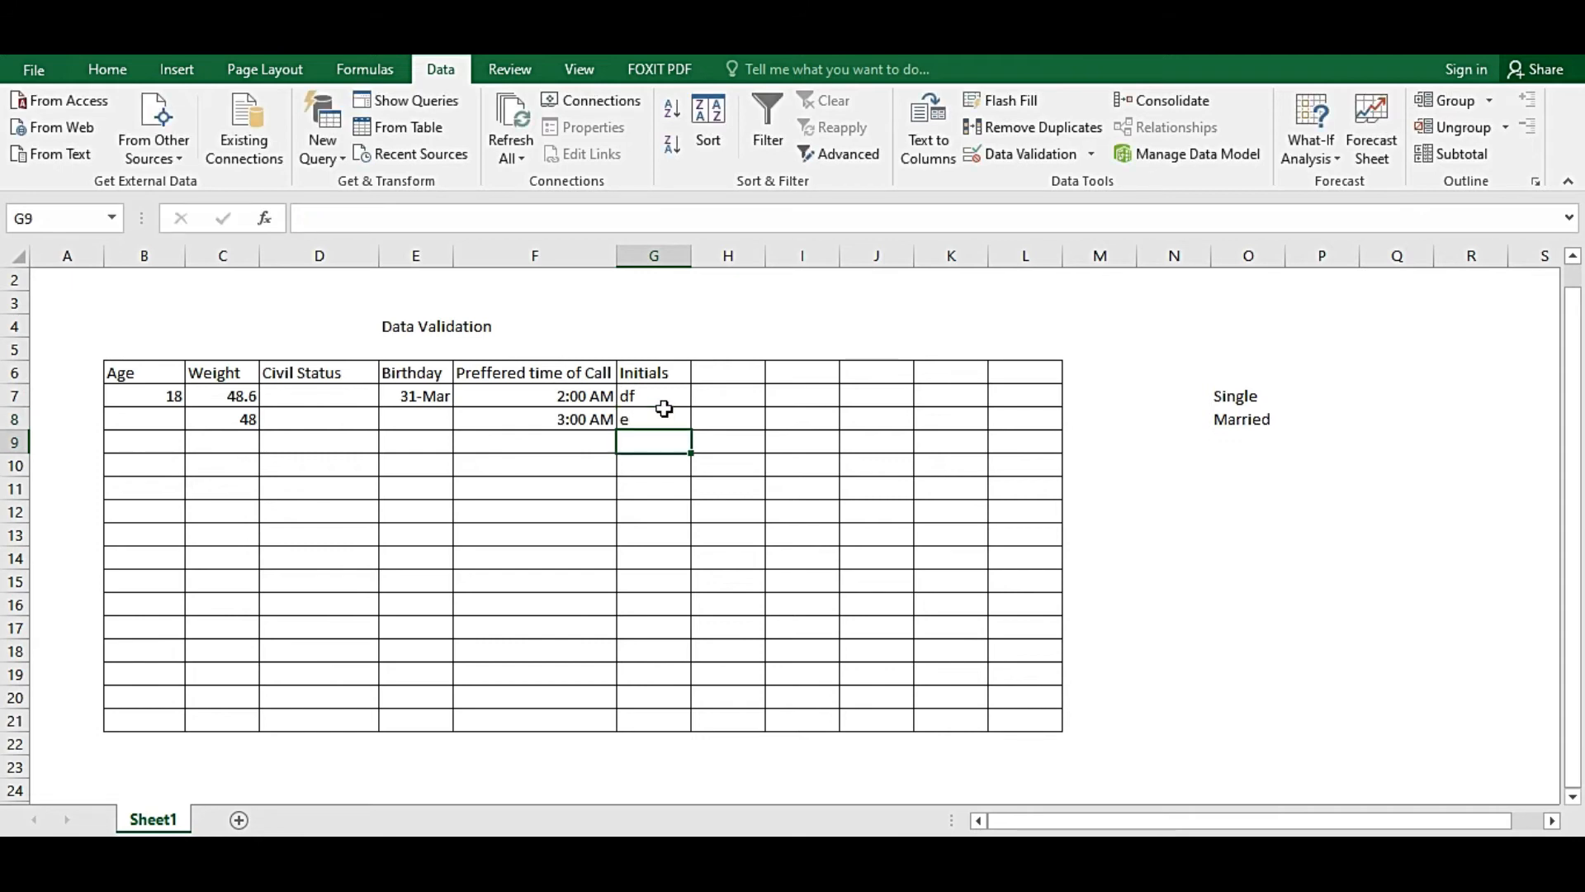
# Replace the entry in cell G8 of the Initials column with ef
pyautogui.click(666, 414)
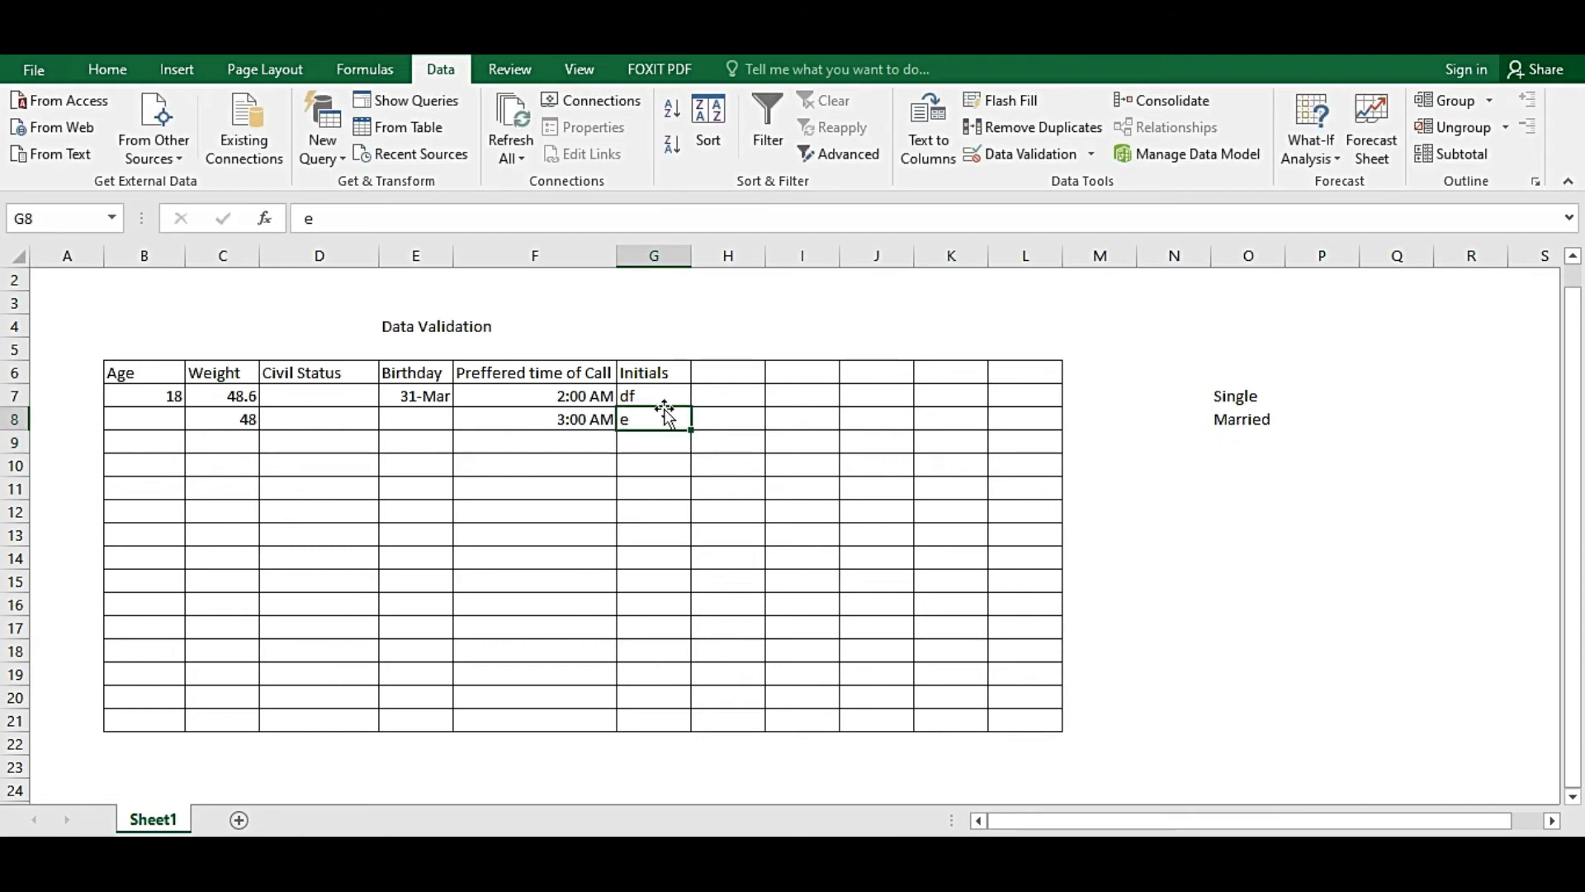
pyautogui.write('ef')
pyautogui.press('Return')
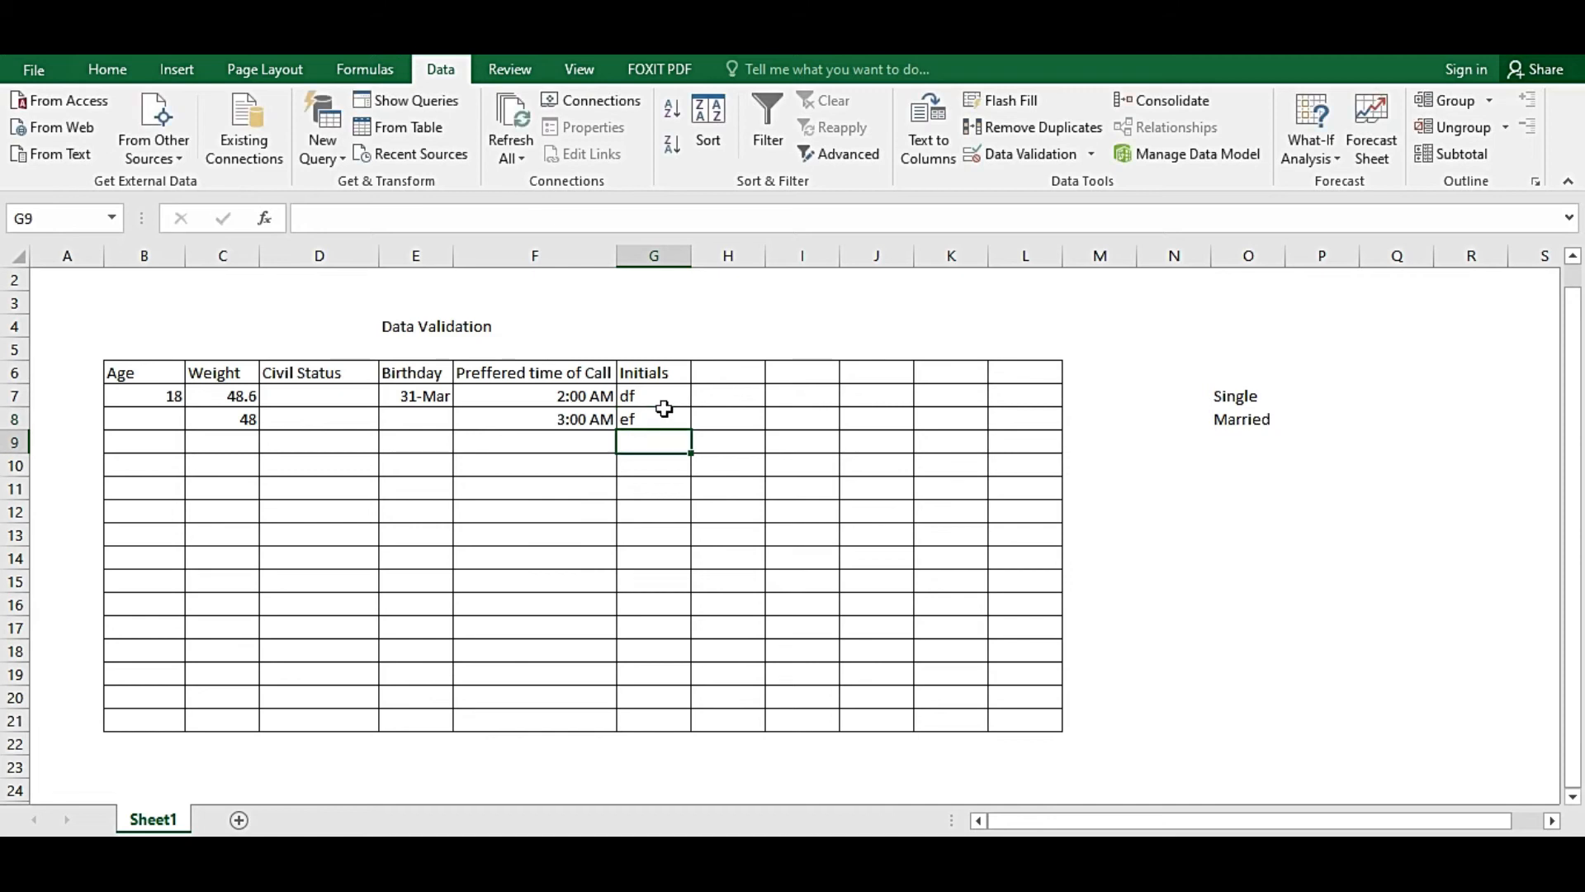
# Try the three-letter entry efg in cell G9 and clear it
pyautogui.write('efg')
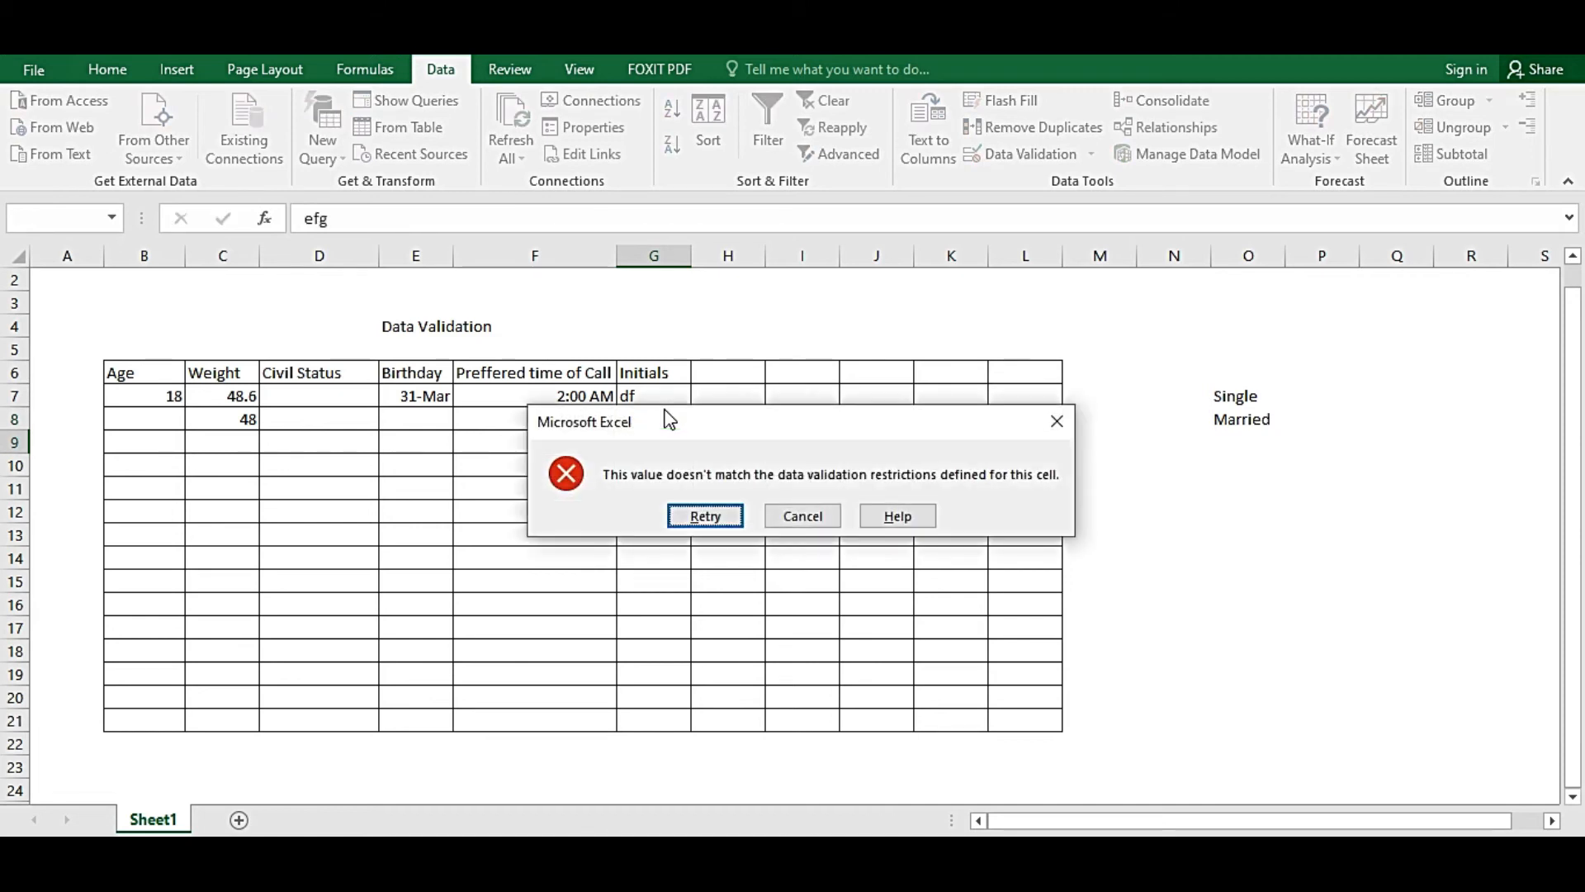
pyautogui.click(706, 517)
pyautogui.click(669, 441)
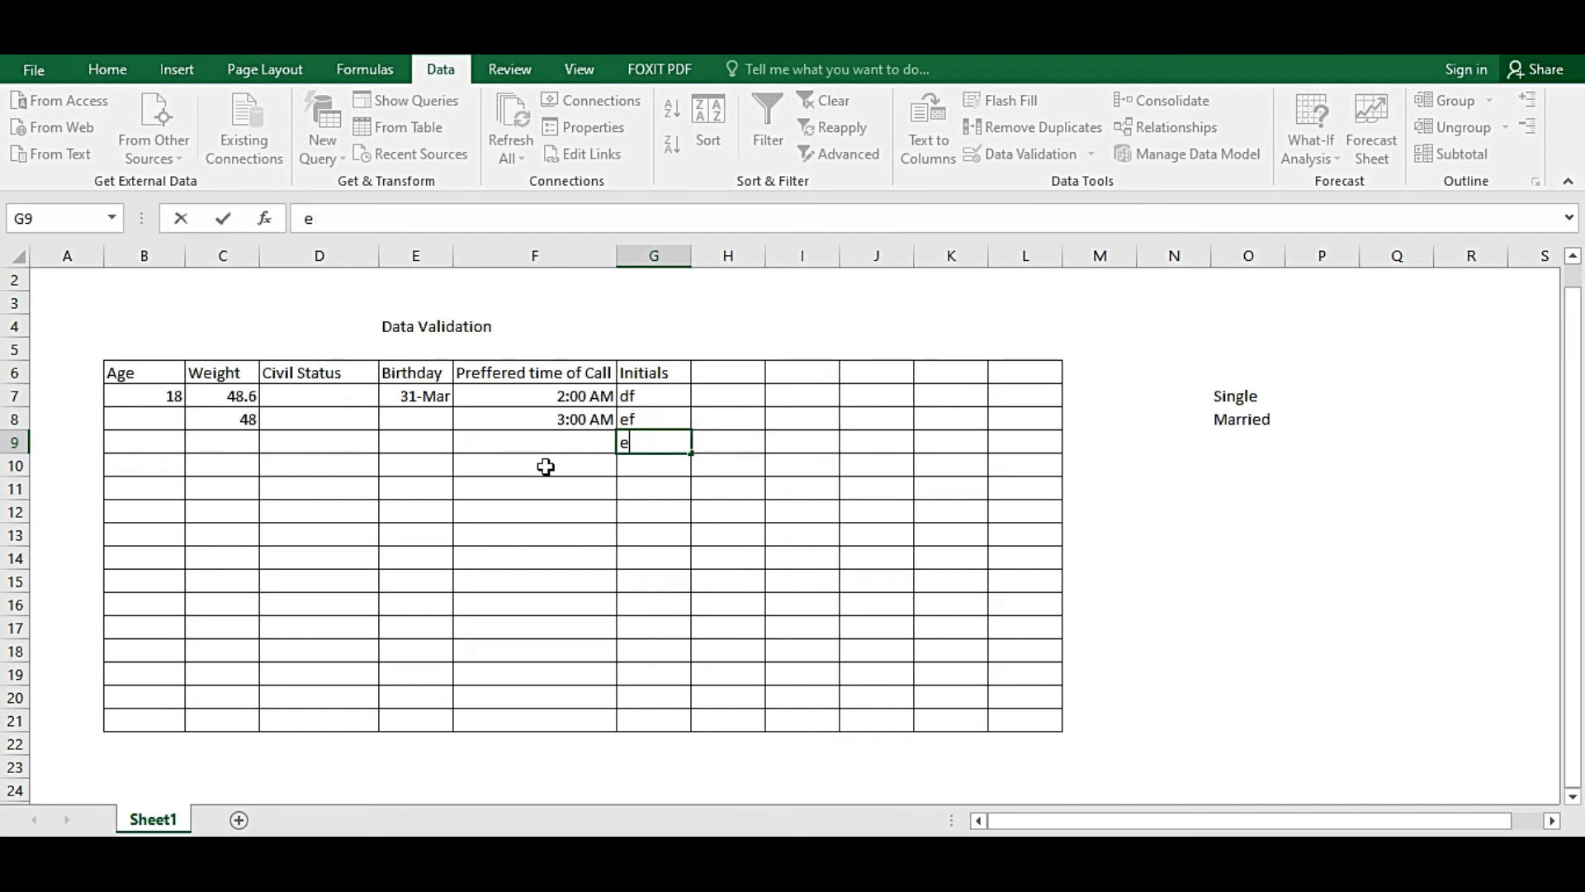
pyautogui.press('Return')
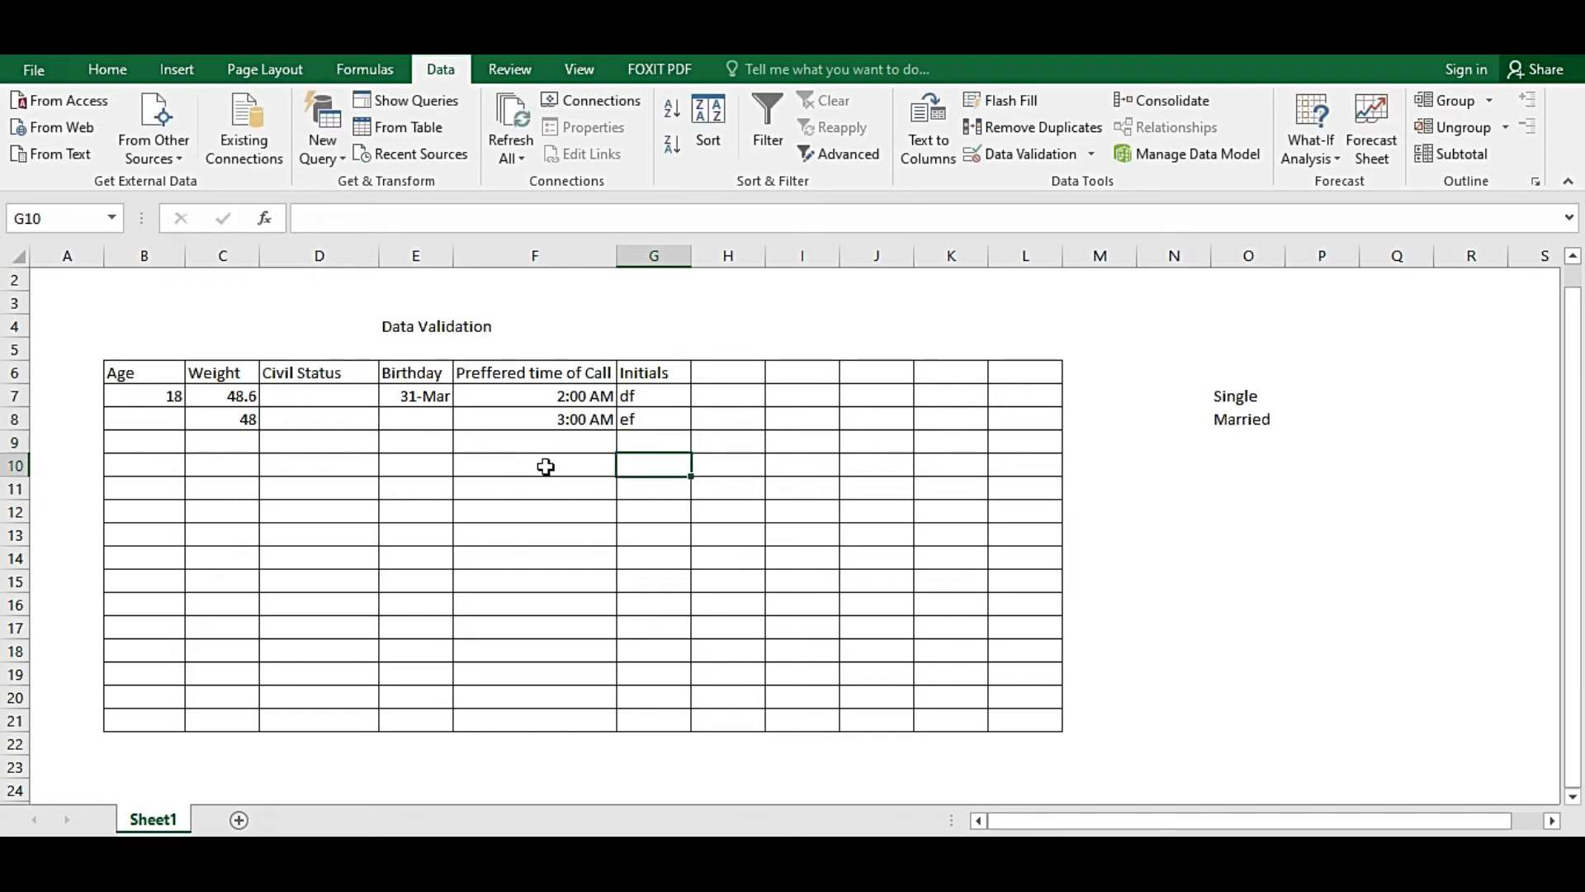
# Examine the allowed validation types and the input message options for cell G10, then close without changes
pyautogui.click(1013, 154)
pyautogui.click(901, 428)
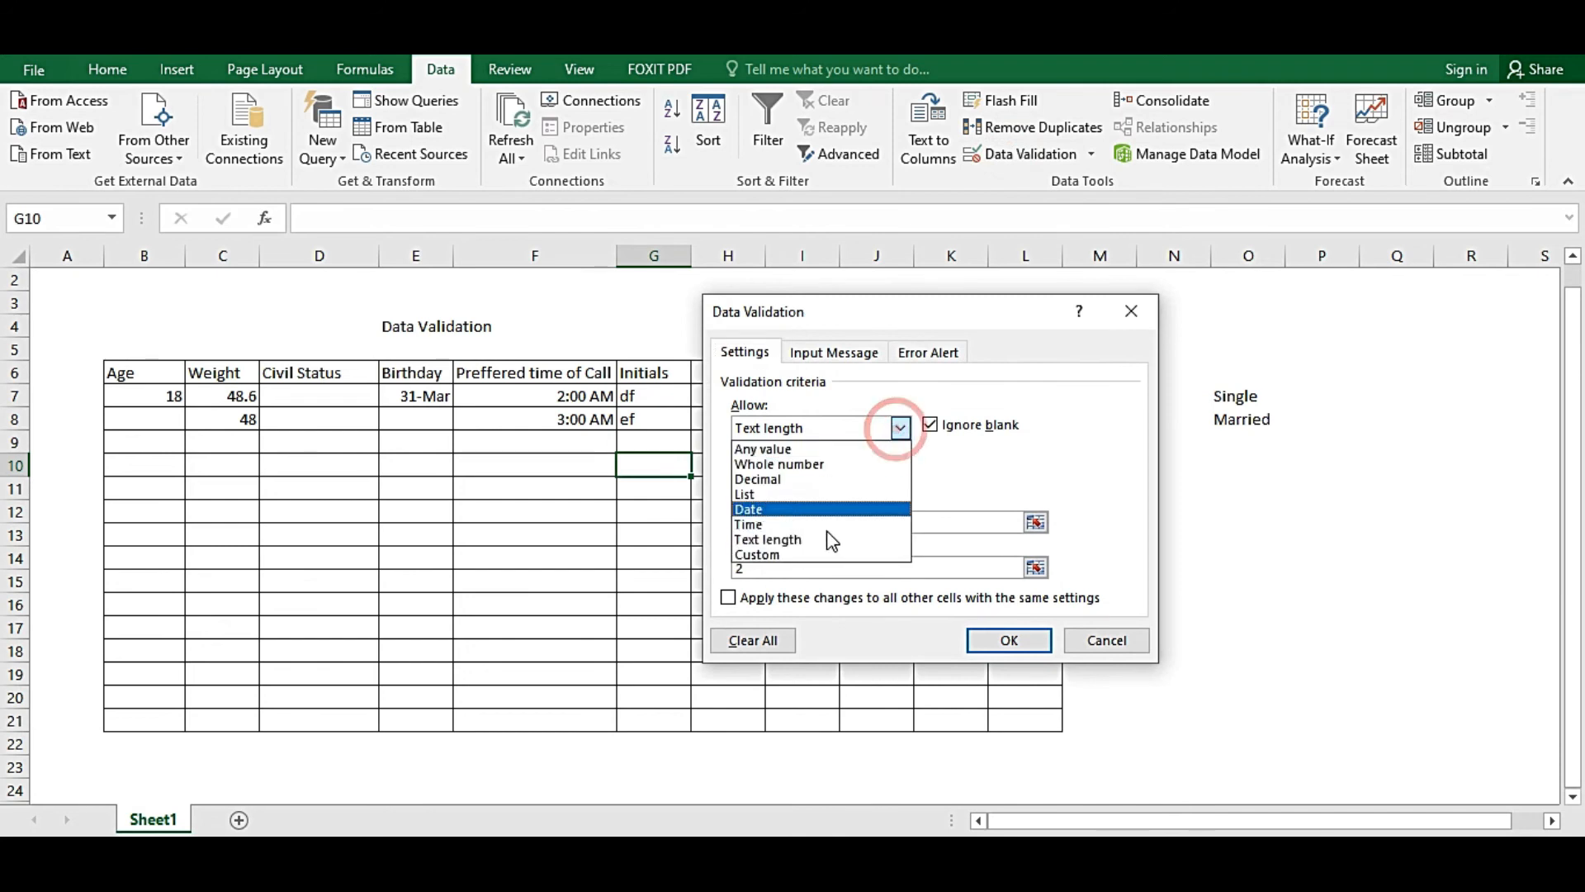
pyautogui.click(1083, 449)
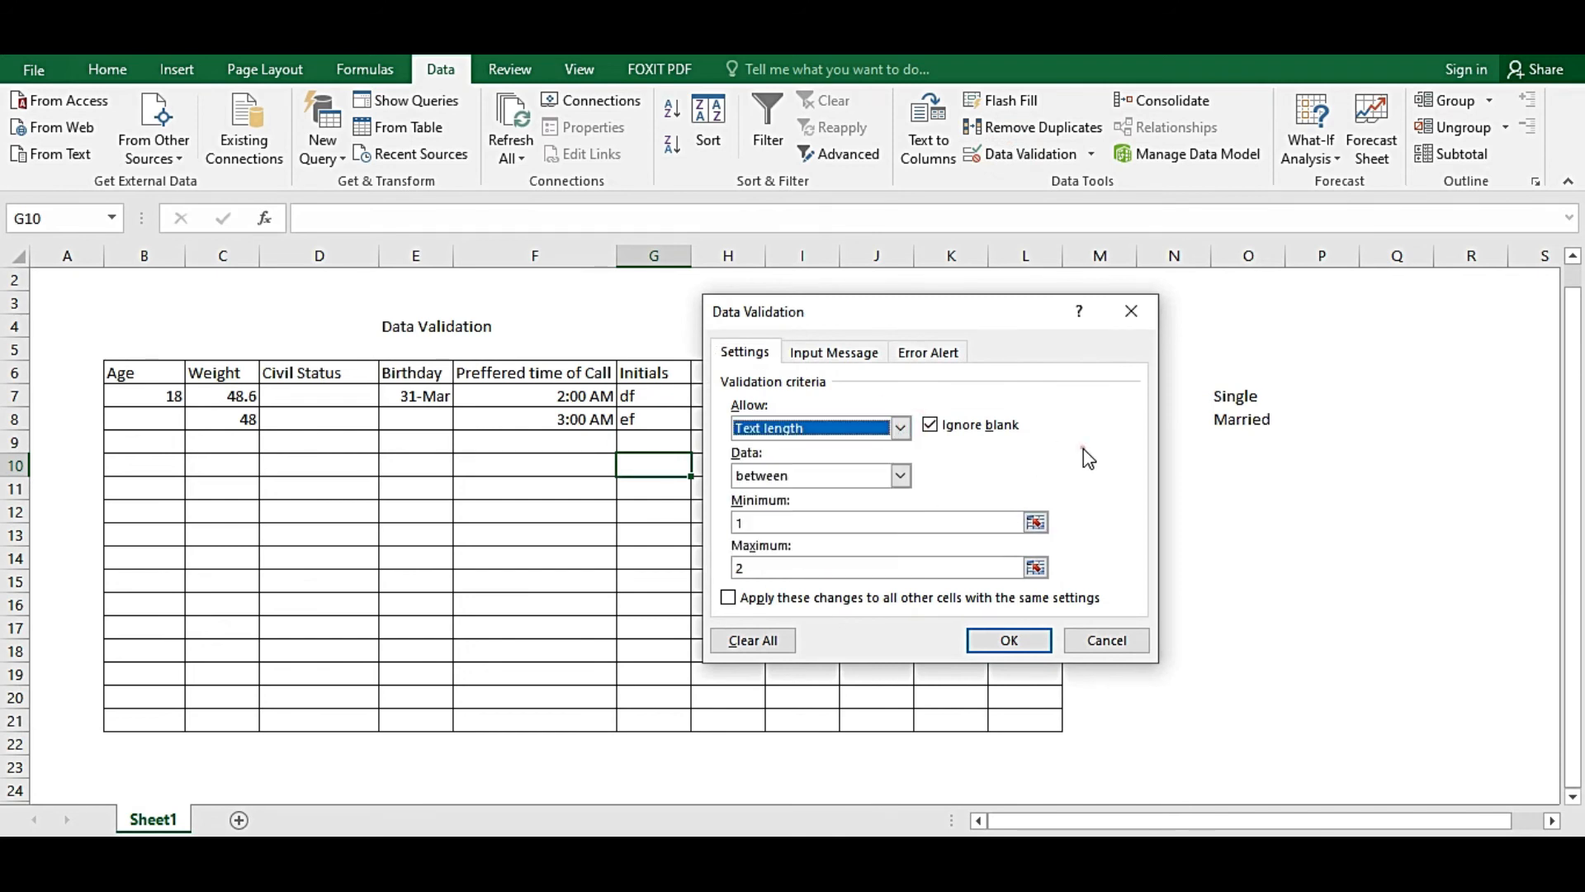
pyautogui.click(872, 361)
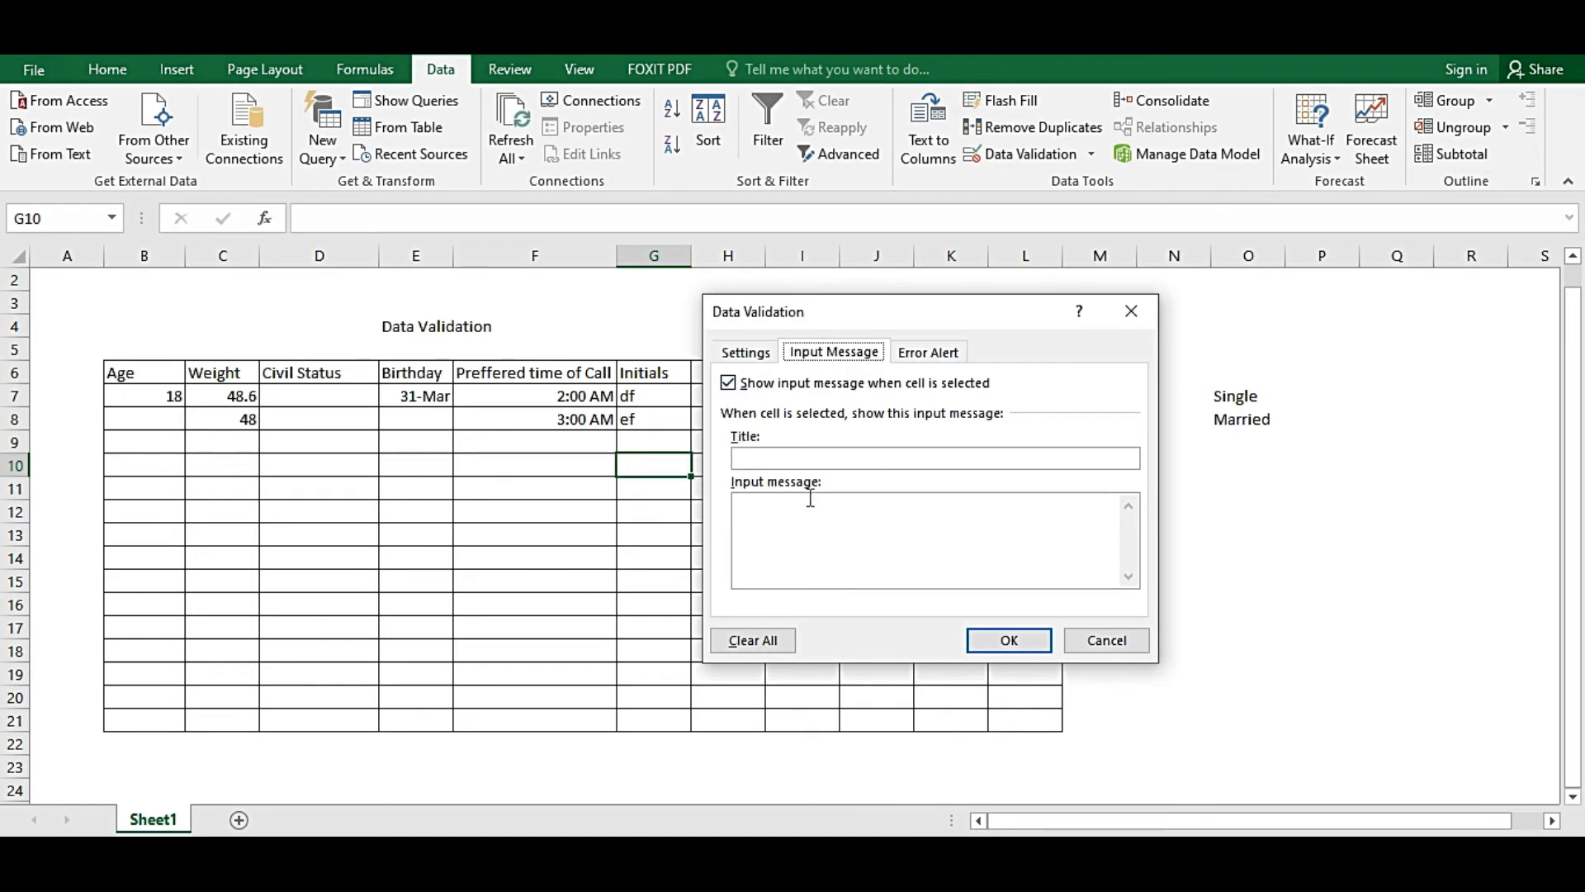
pyautogui.click(788, 454)
pyautogui.click(797, 525)
pyautogui.click(754, 456)
pyautogui.click(1104, 648)
pyautogui.click(458, 445)
pyautogui.click(393, 421)
pyautogui.click(641, 462)
pyautogui.click(584, 414)
pyautogui.click(634, 419)
pyautogui.click(636, 445)
pyautogui.click(640, 419)
pyautogui.click(641, 417)
pyautogui.click(648, 372)
pyautogui.moveTo(648, 371); pyautogui.dragTo(652, 512)
pyautogui.click(652, 397)
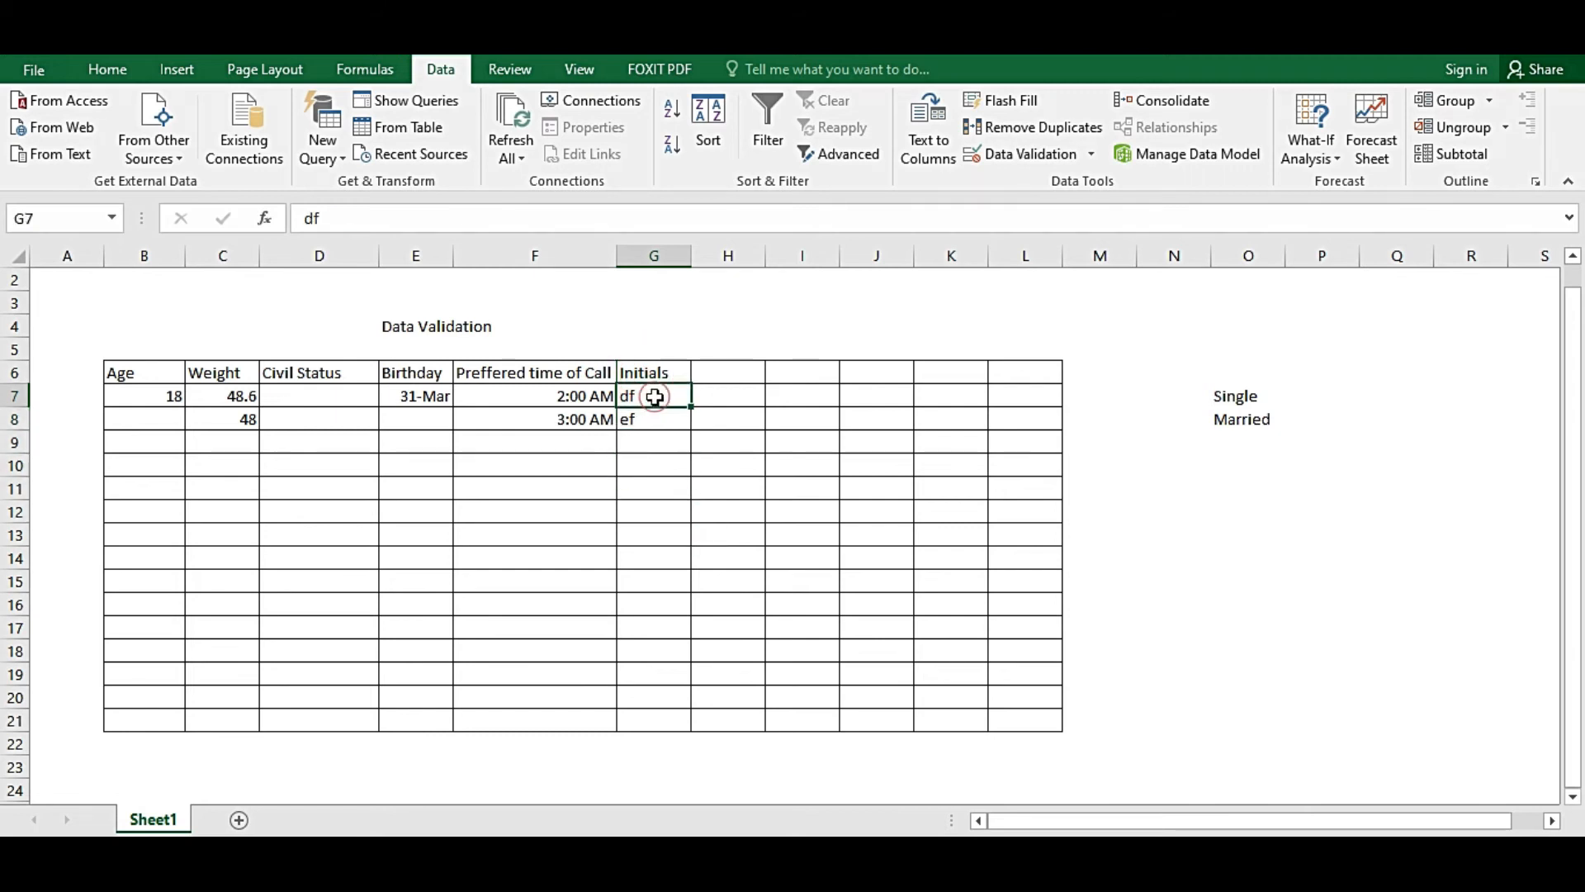
pyautogui.click(651, 472)
# Add an input message titled Initials with the text Only two letters to cells G7:G21
pyautogui.moveTo(648, 395); pyautogui.dragTo(646, 720)
pyautogui.click(1022, 154)
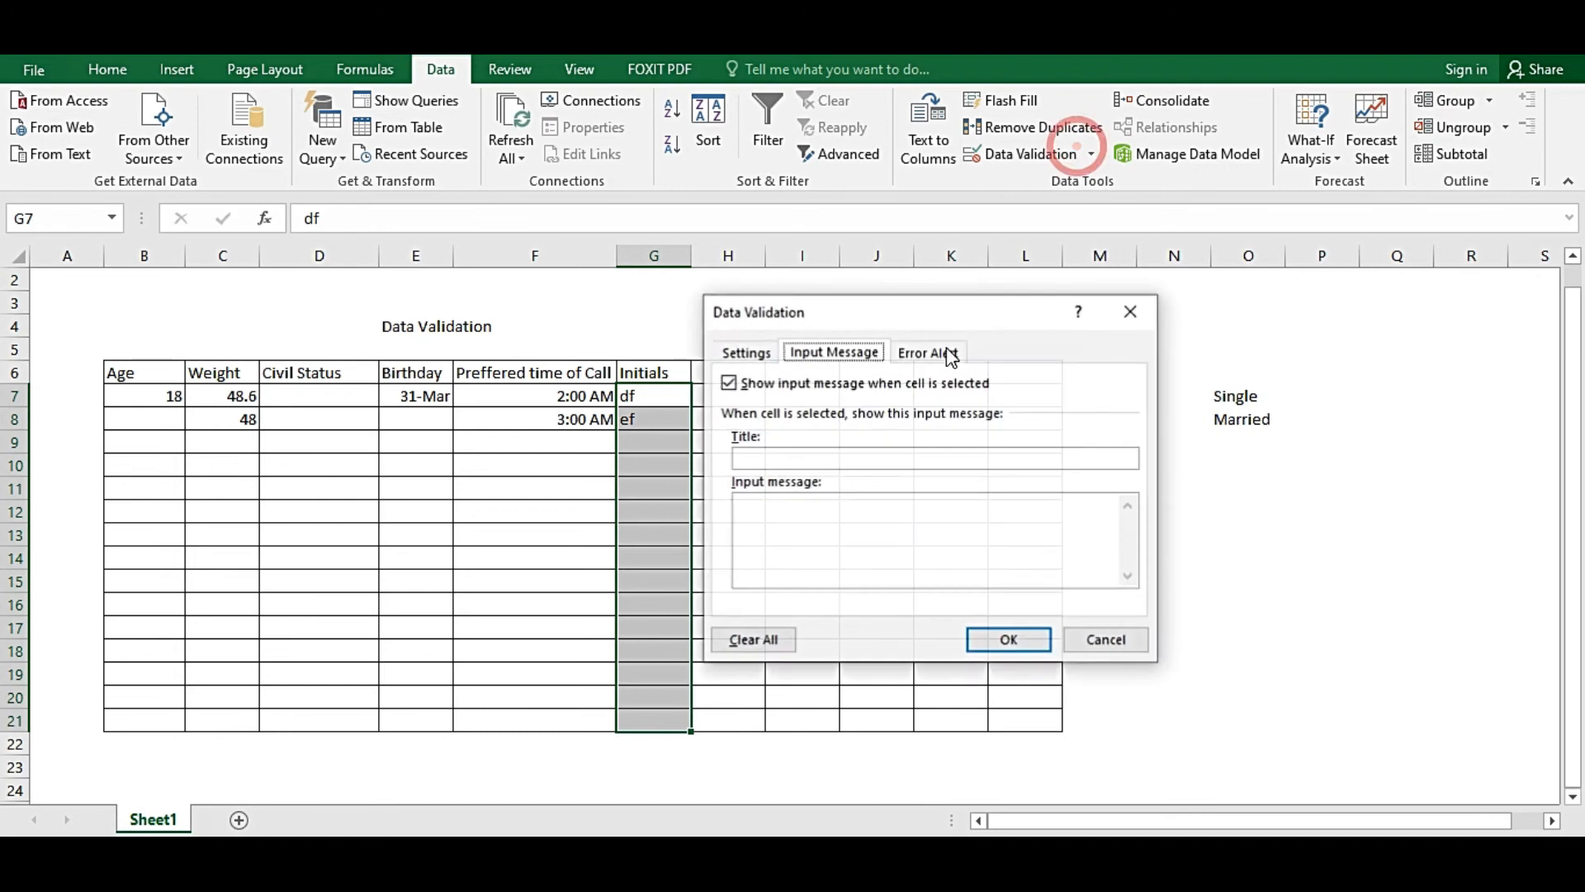
pyautogui.click(793, 457)
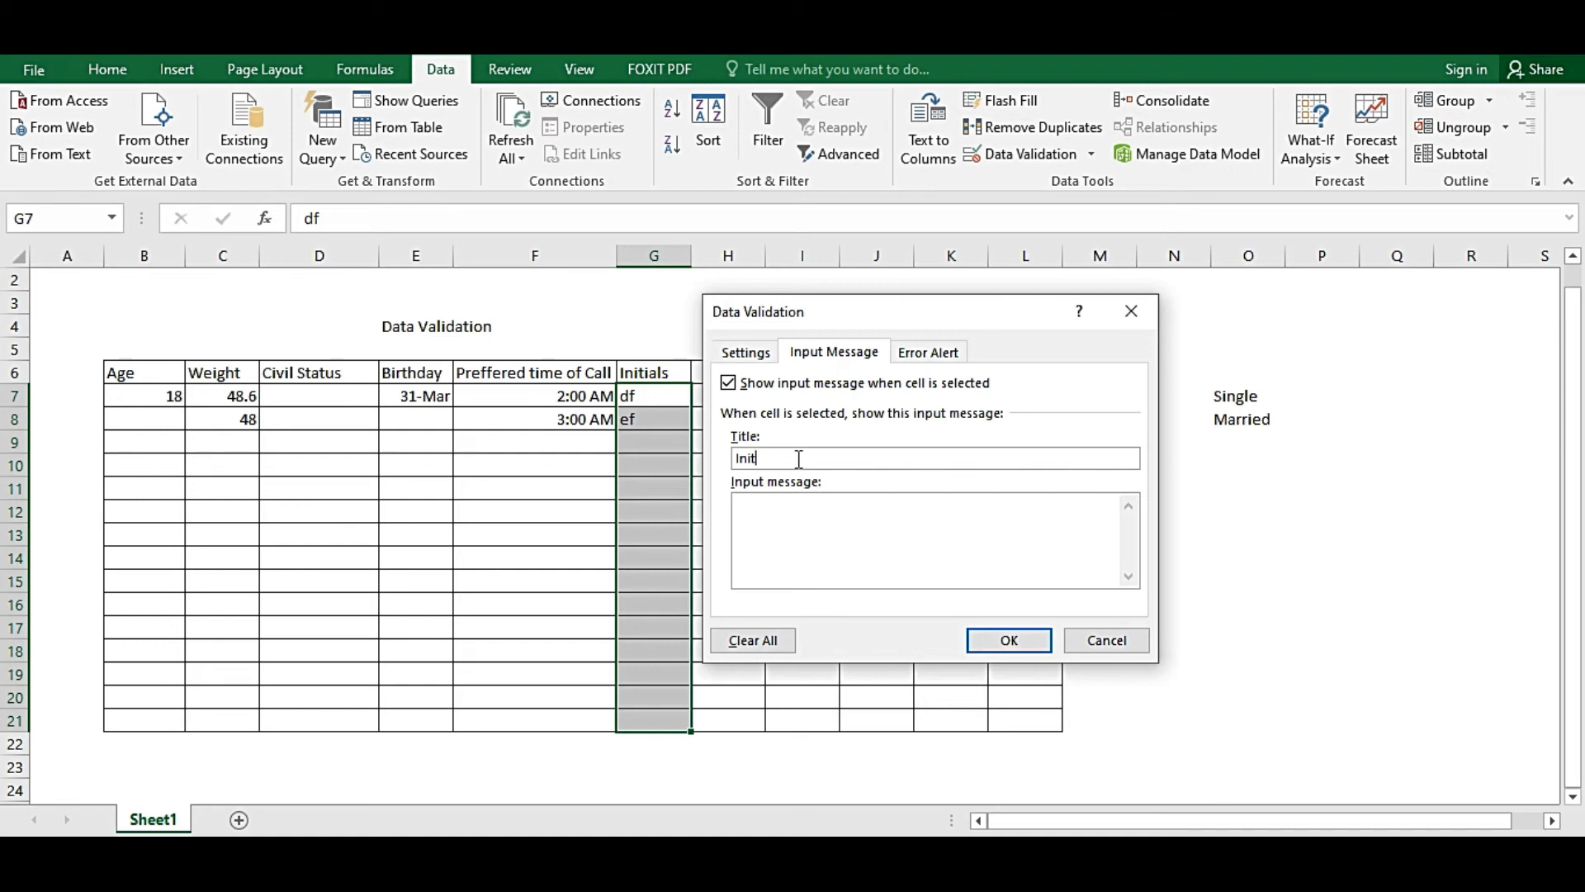
pyautogui.write('Initials')
pyautogui.click(809, 509)
pyautogui.click(1003, 640)
# Check the input message on several cells of the Initials column
pyautogui.click(661, 463)
pyautogui.click(656, 423)
pyautogui.click(646, 485)
pyautogui.click(641, 437)
pyautogui.click(640, 400)
pyautogui.click(639, 479)
pyautogui.click(637, 403)
pyautogui.click(637, 438)
pyautogui.click(637, 487)
pyautogui.click(648, 419)
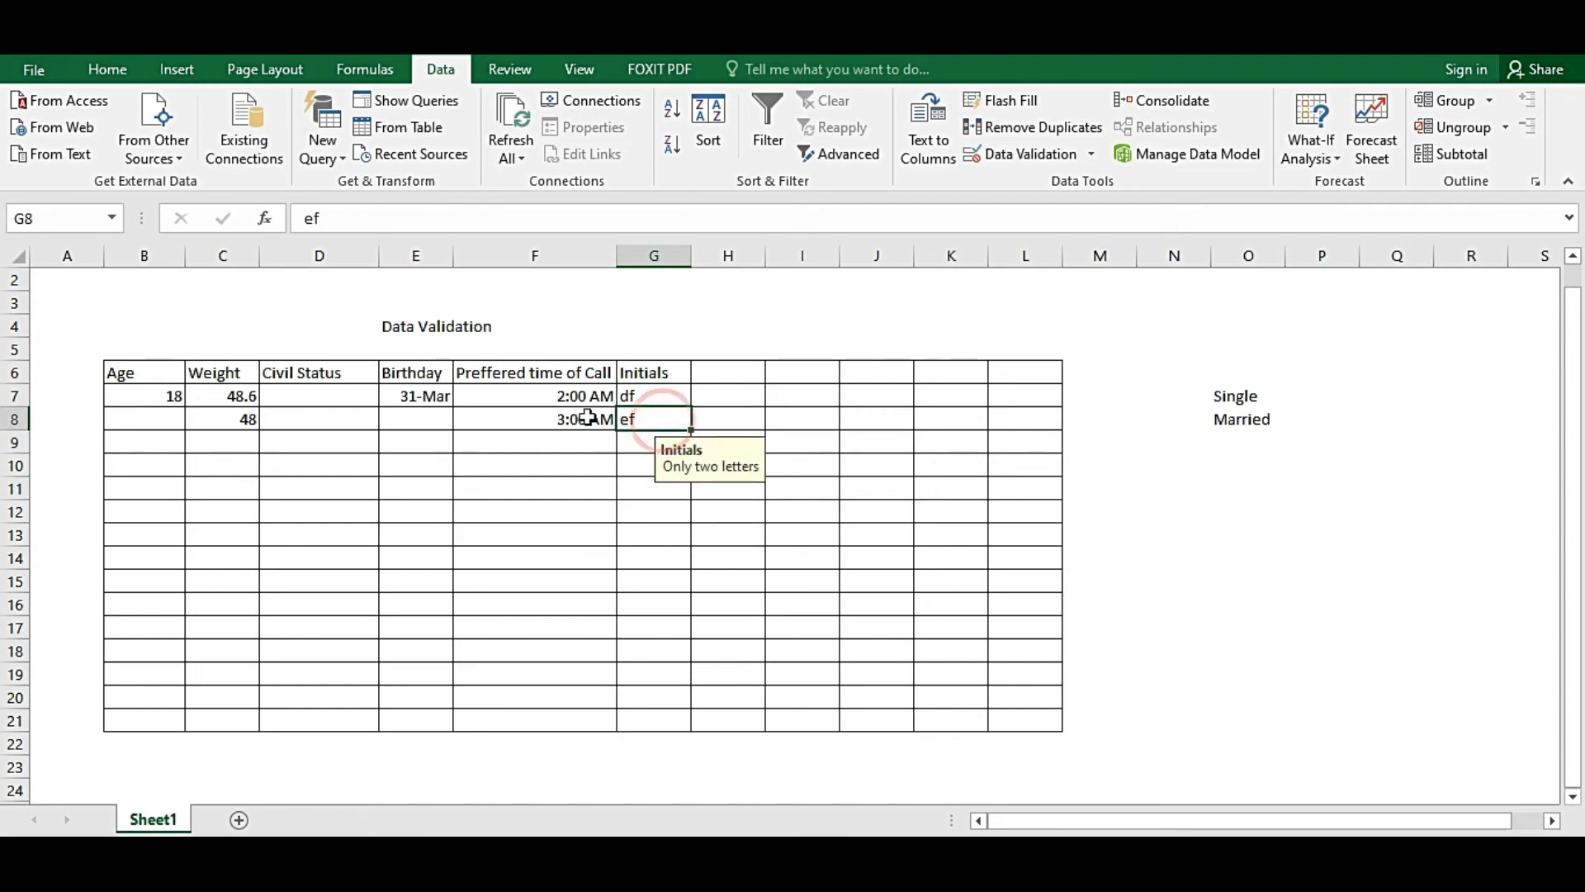
pyautogui.click(672, 397)
pyautogui.click(652, 492)
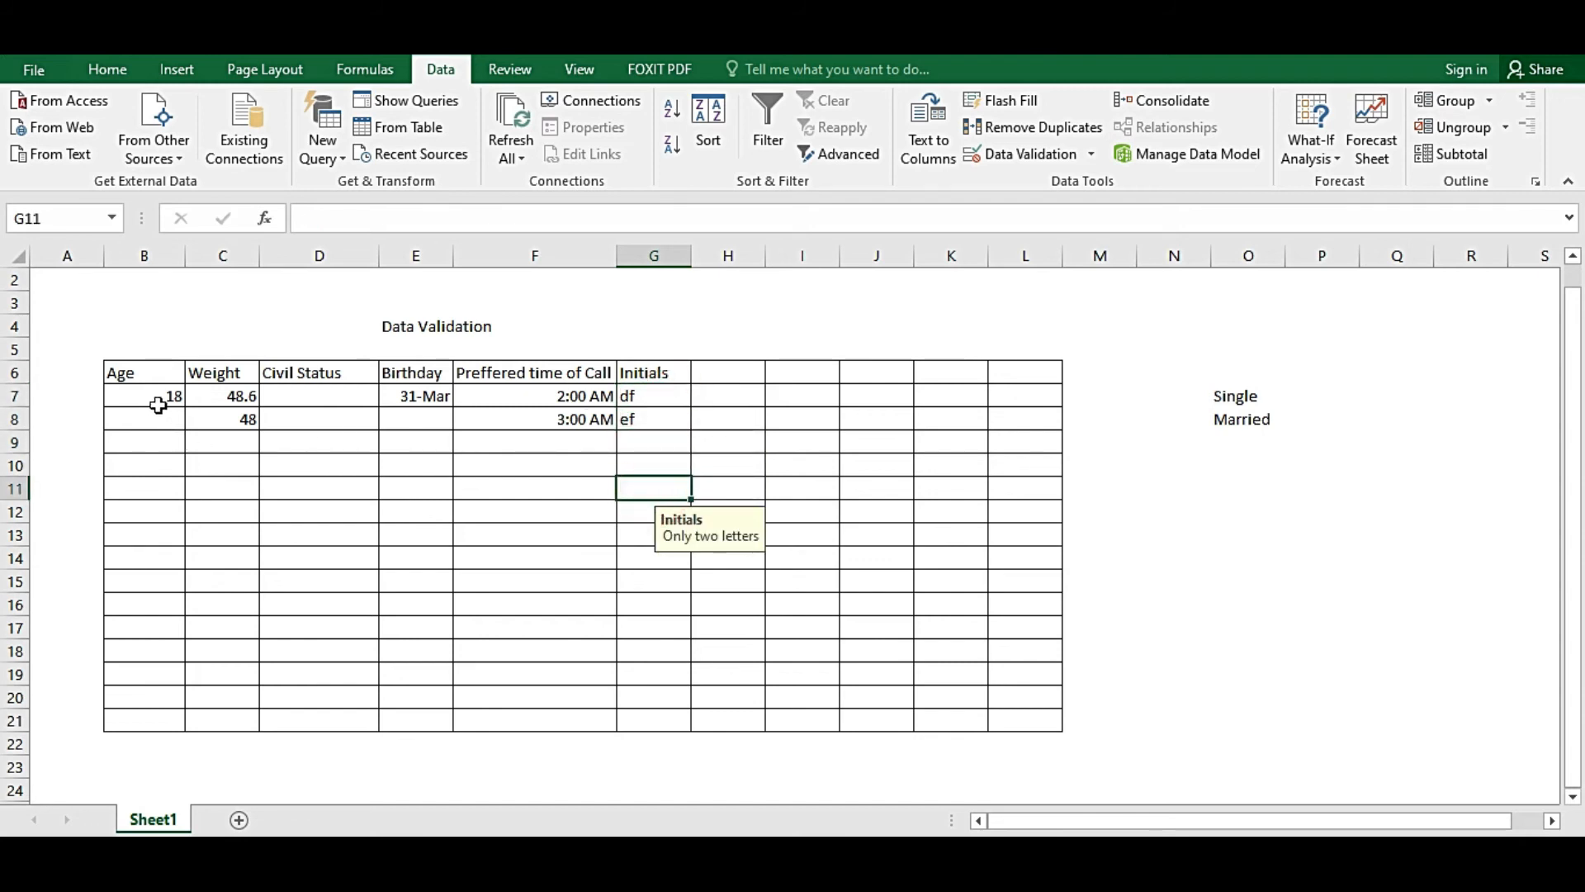
# Add an input message titled Status with the text "Please hoose from the drop down list." to the Civil Status cells D7:D21
pyautogui.click(436, 394)
pyautogui.click(321, 390)
pyautogui.moveTo(321, 392); pyautogui.dragTo(307, 723)
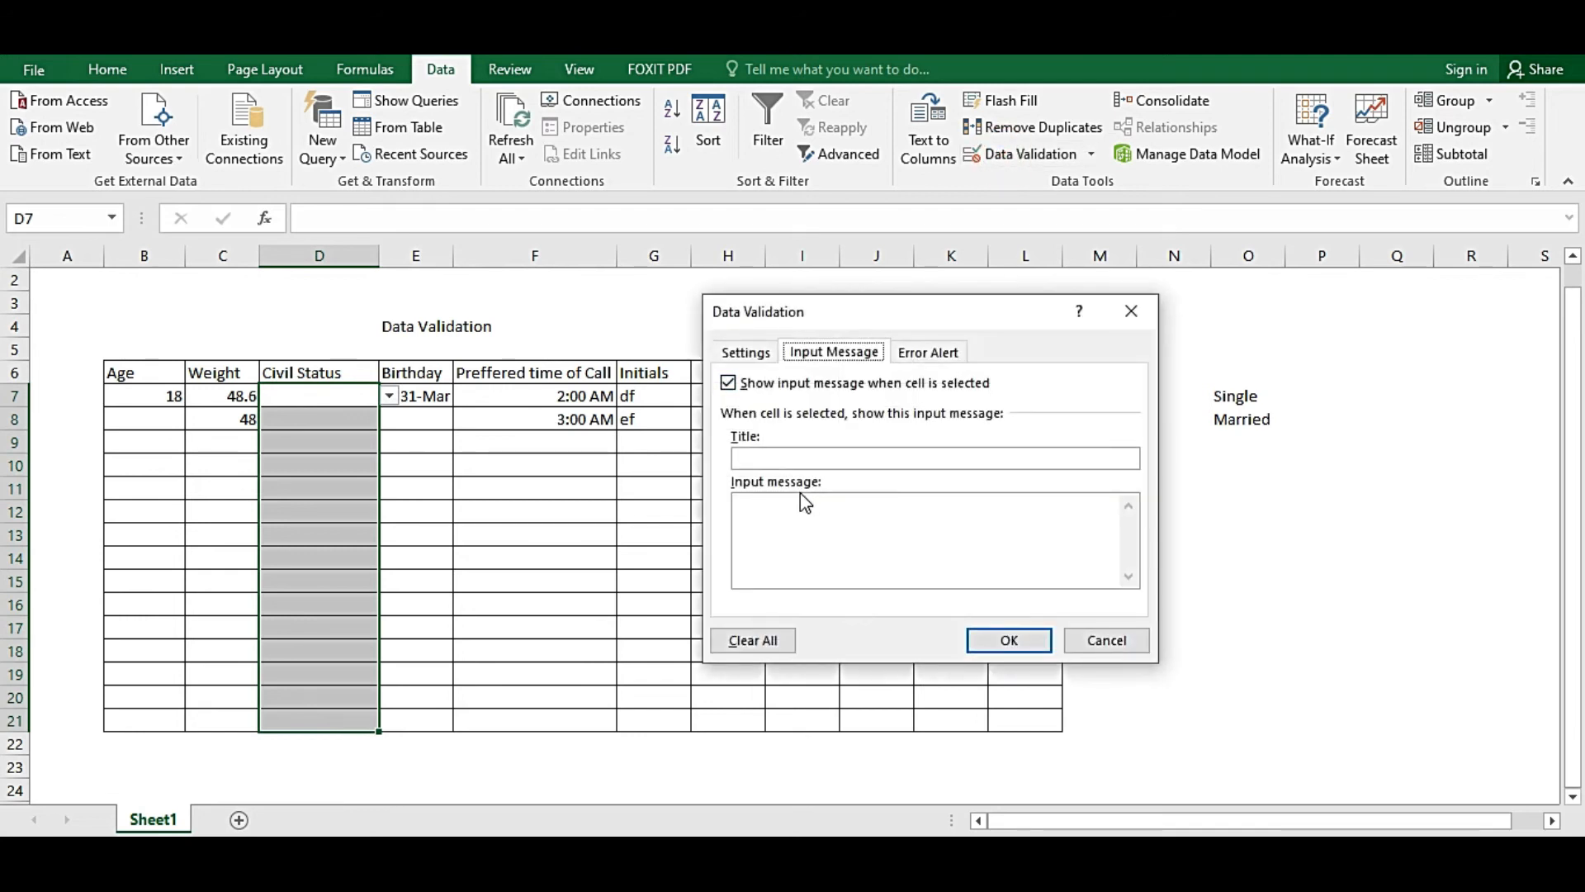
pyautogui.click(747, 353)
pyautogui.click(825, 352)
pyautogui.click(792, 461)
pyautogui.click(815, 525)
pyautogui.write('P')
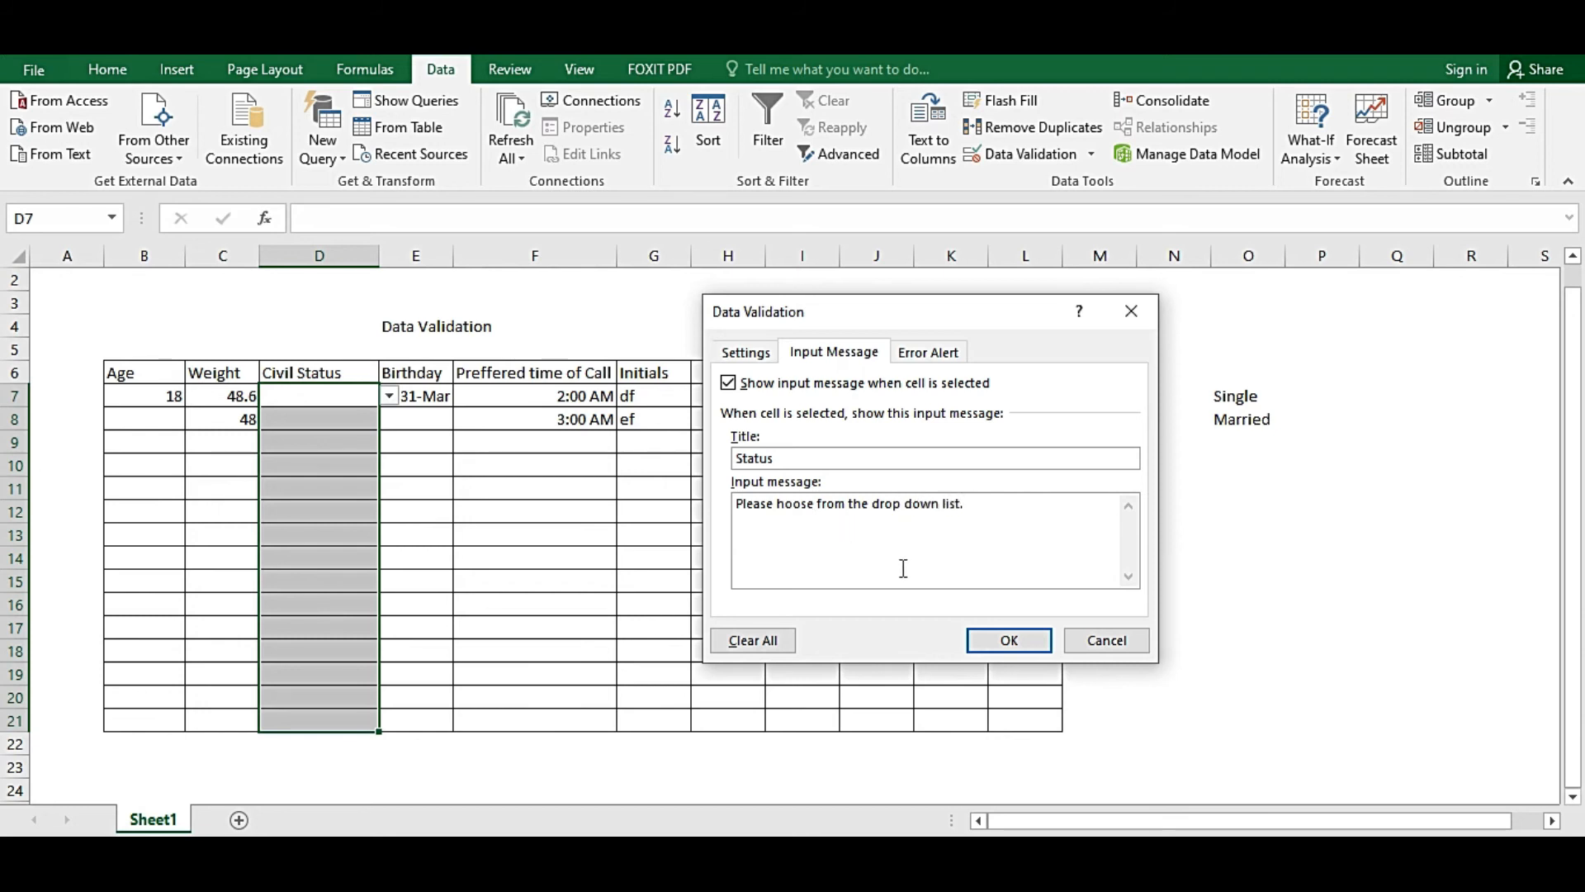
pyautogui.click(1017, 644)
# Check the input message on several cells of the Civil Status column
pyautogui.click(290, 531)
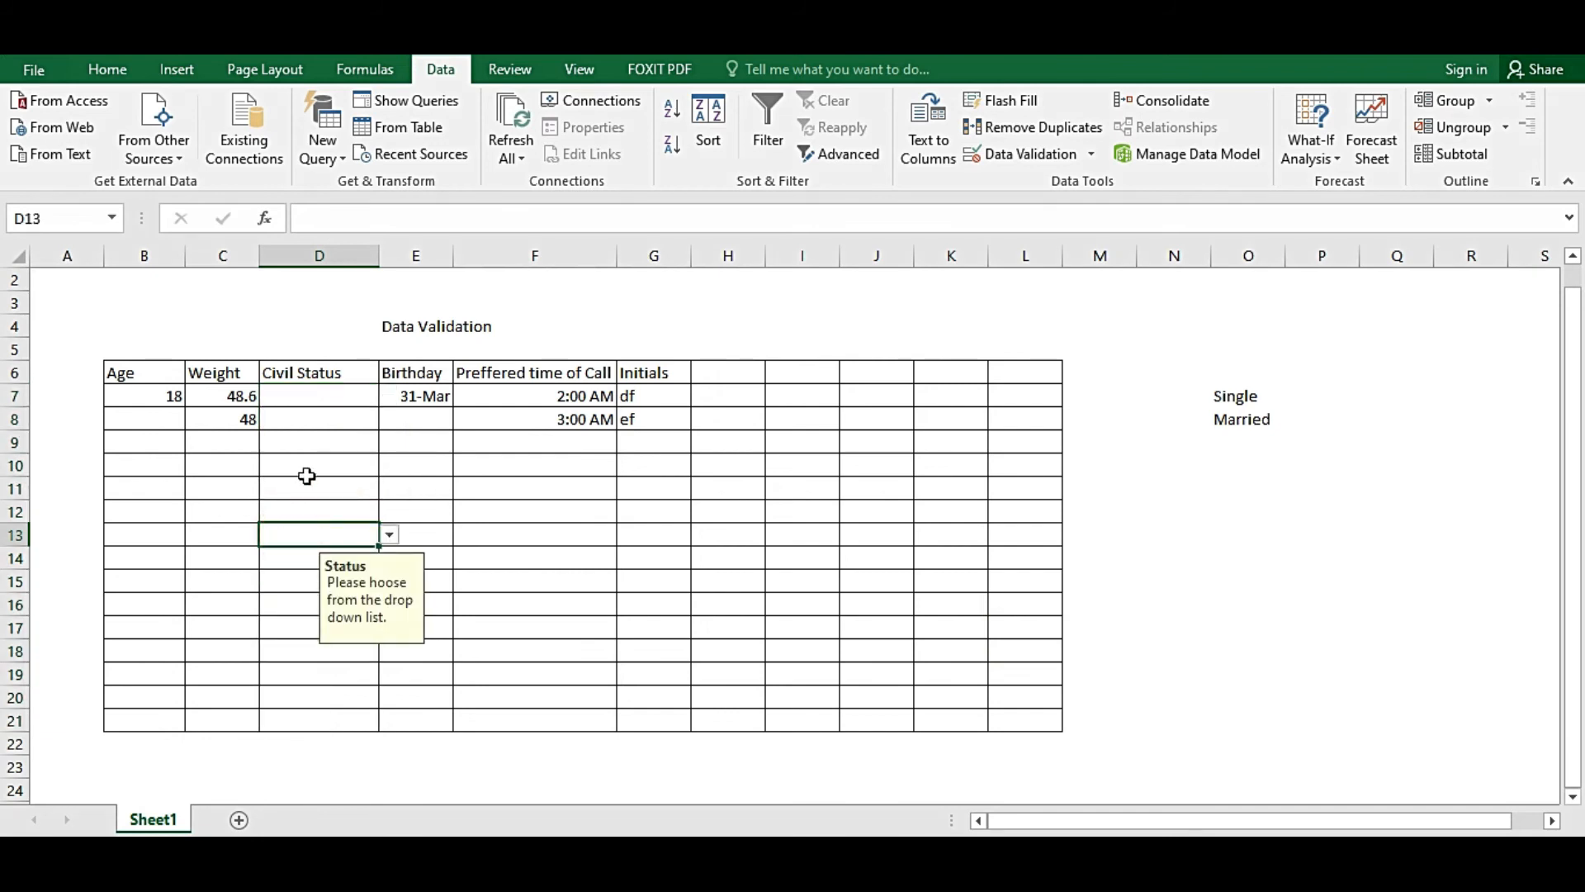
pyautogui.click(305, 468)
pyautogui.click(317, 427)
pyautogui.click(285, 572)
pyautogui.click(297, 396)
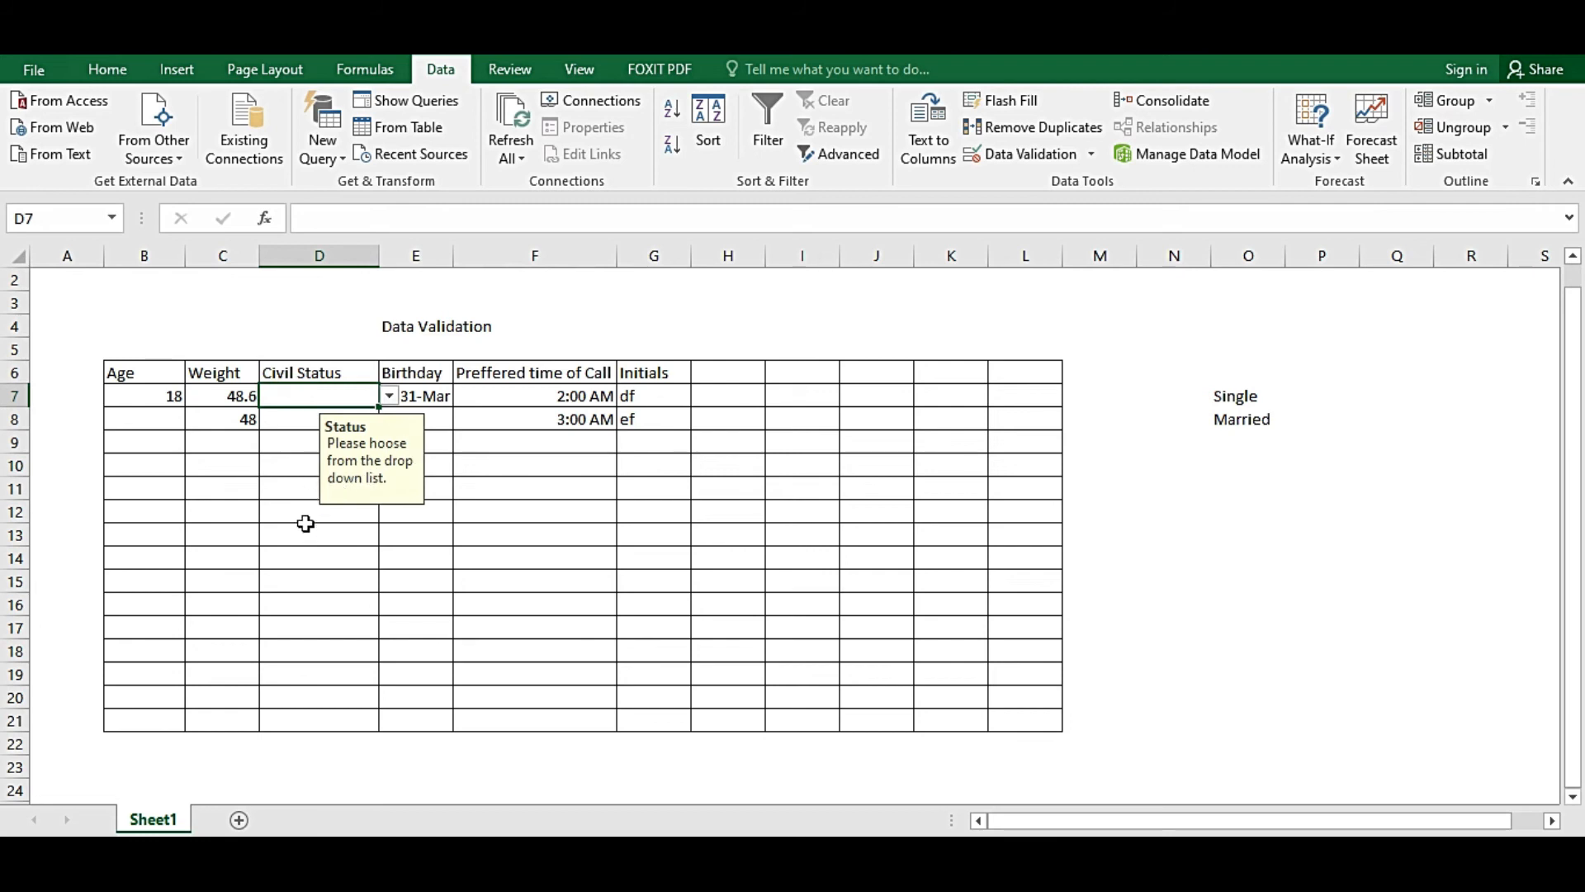
# Examine the error alert options of data validation for cell H8, then close without changes
pyautogui.click(696, 421)
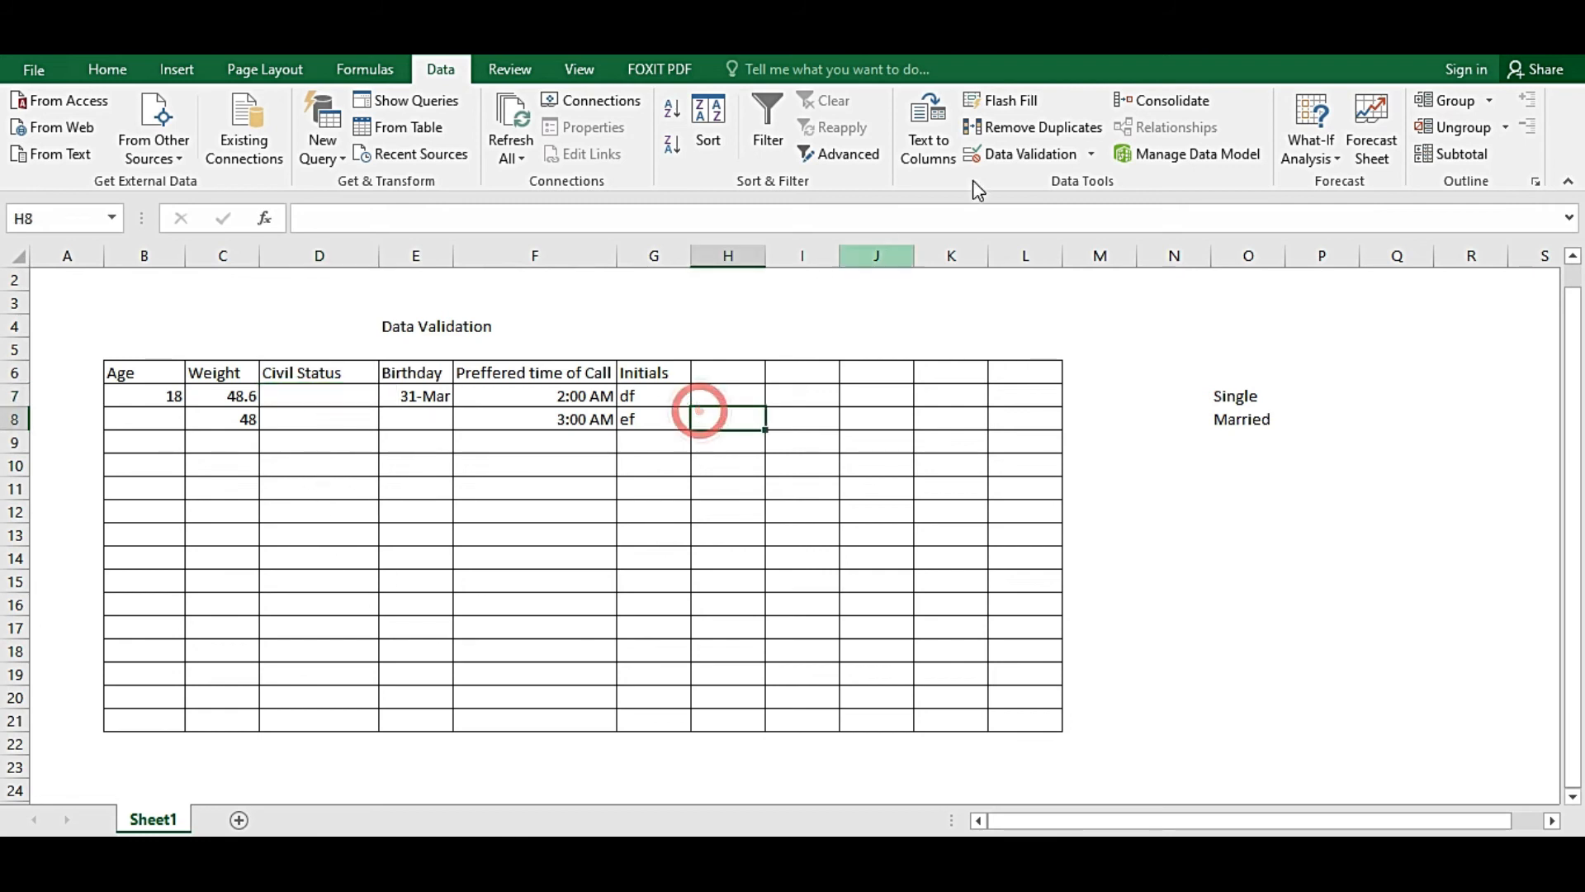
pyautogui.click(1019, 164)
pyautogui.click(941, 352)
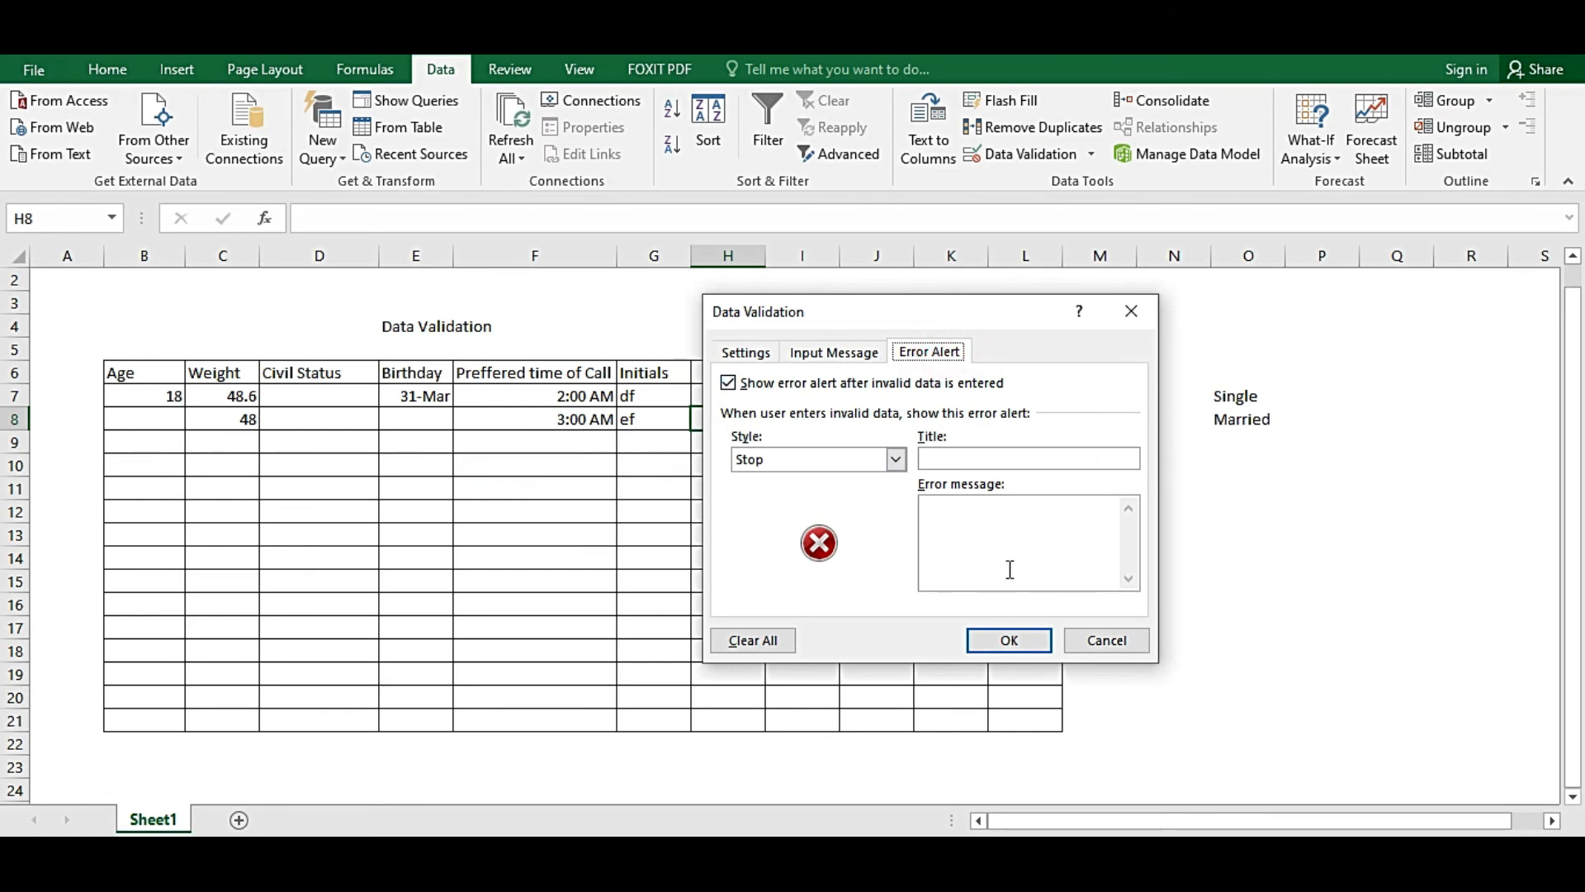
pyautogui.click(1110, 640)
pyautogui.click(322, 398)
# Examine the Stop and Warning error alert styles in data validation for the Initials cells G7:G21
pyautogui.moveTo(642, 399); pyautogui.dragTo(654, 723)
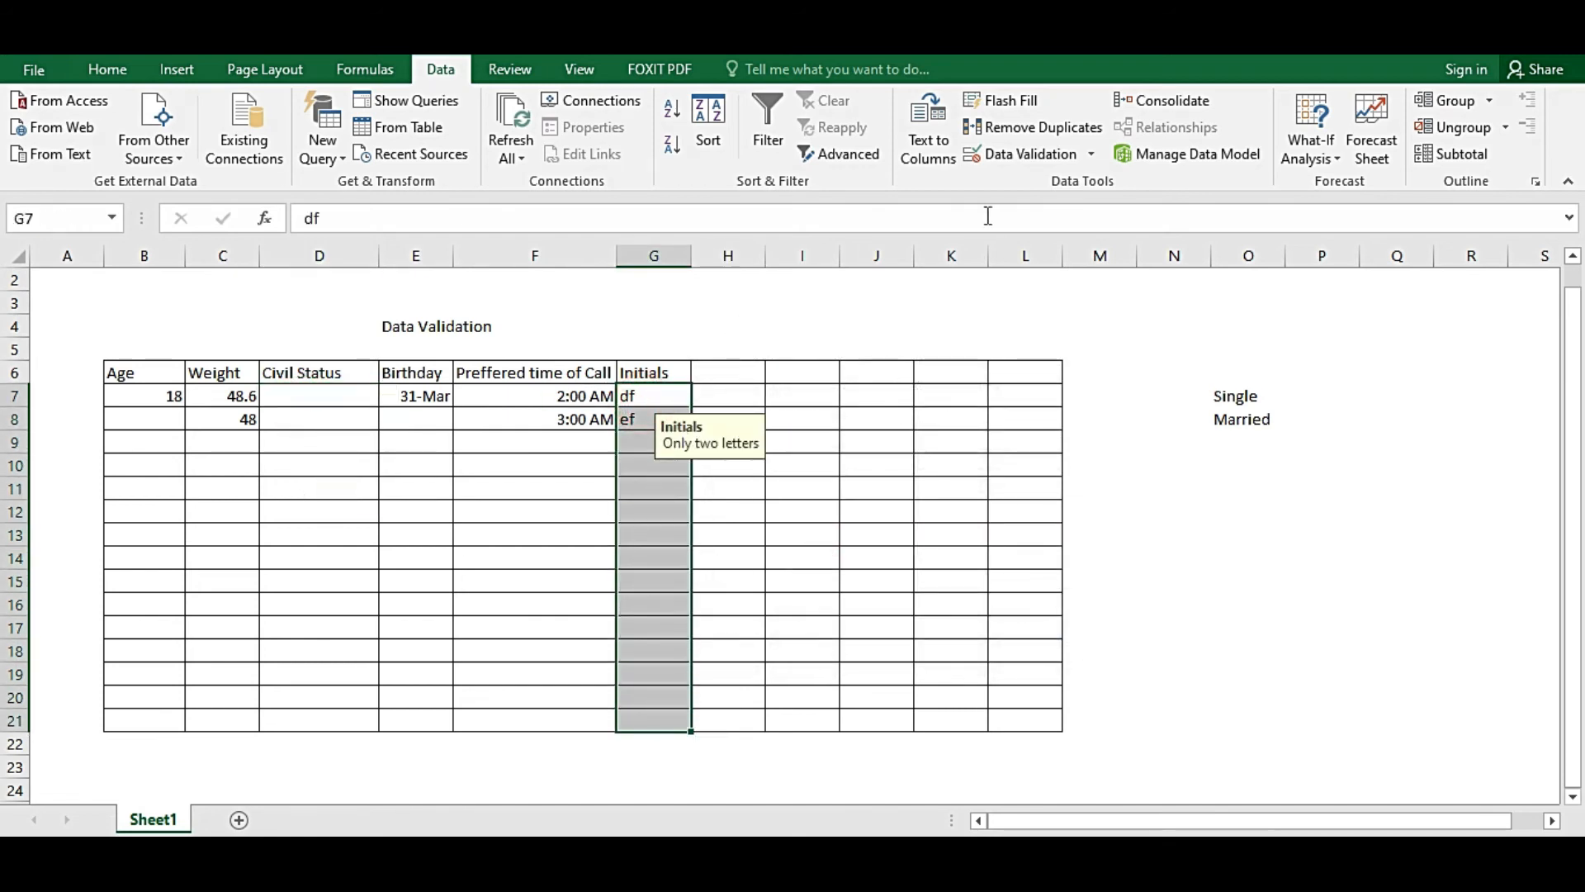
pyautogui.click(1004, 154)
pyautogui.click(838, 353)
pyautogui.click(927, 355)
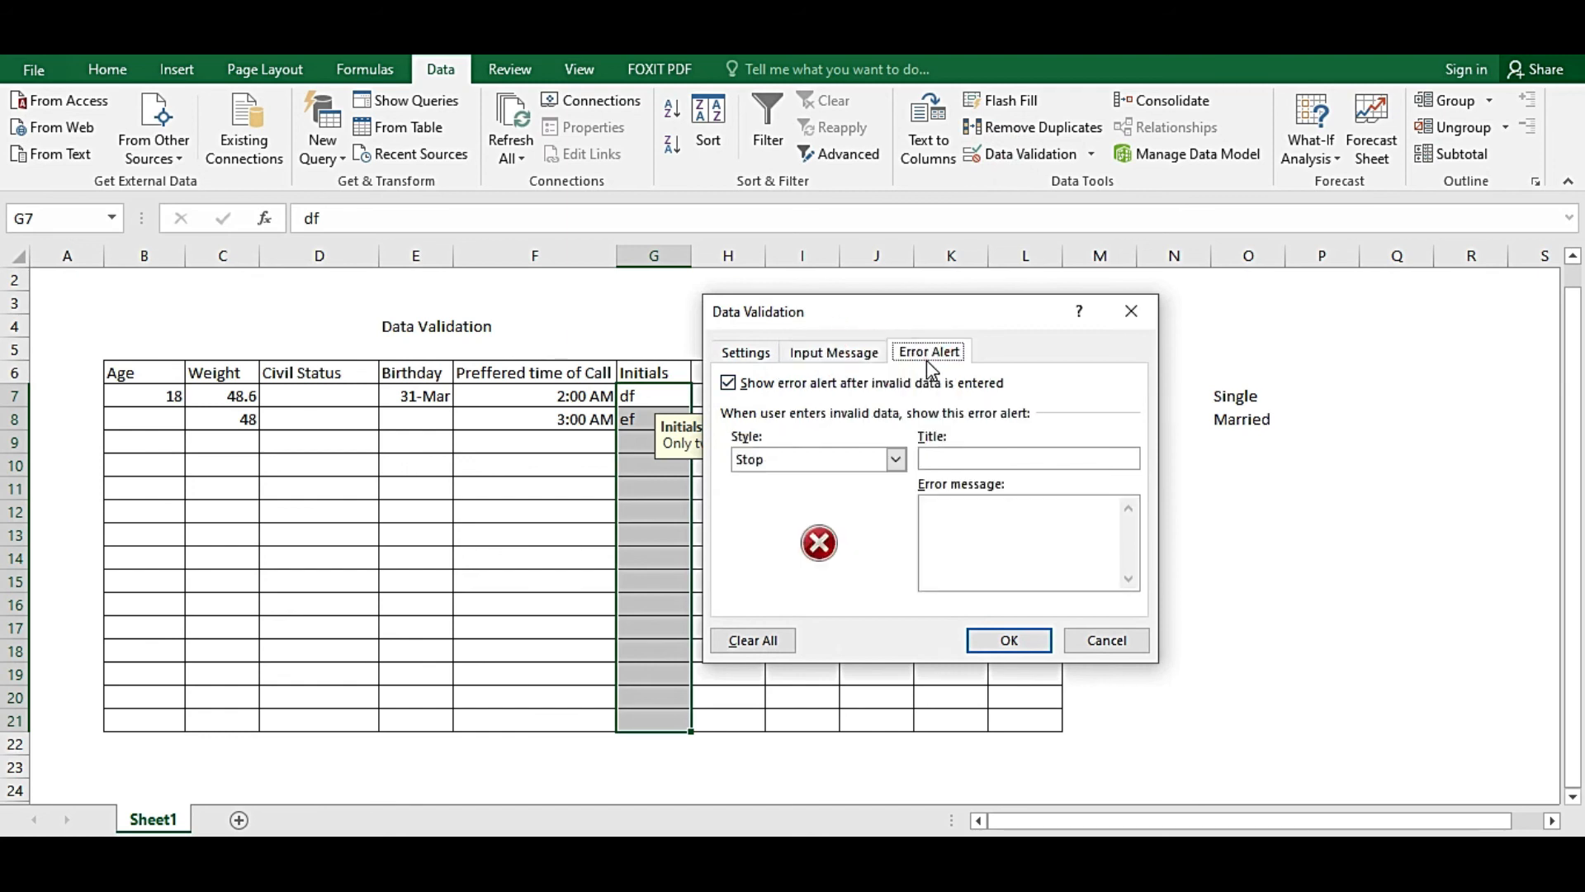
pyautogui.click(895, 459)
pyautogui.click(744, 479)
pyautogui.click(963, 460)
pyautogui.click(867, 460)
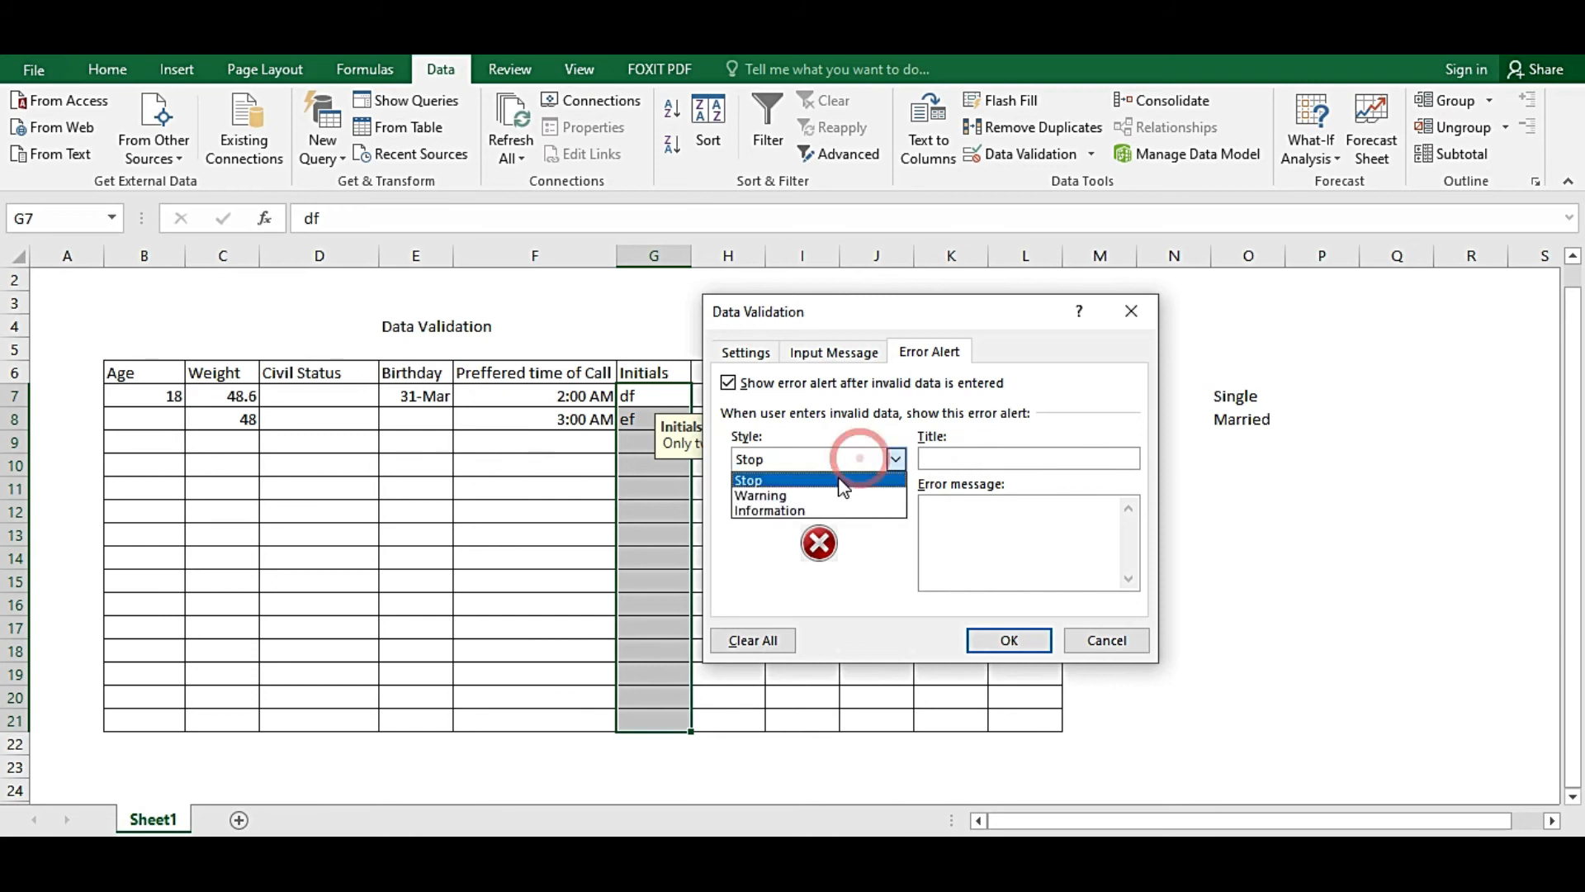
pyautogui.click(779, 479)
pyautogui.click(793, 459)
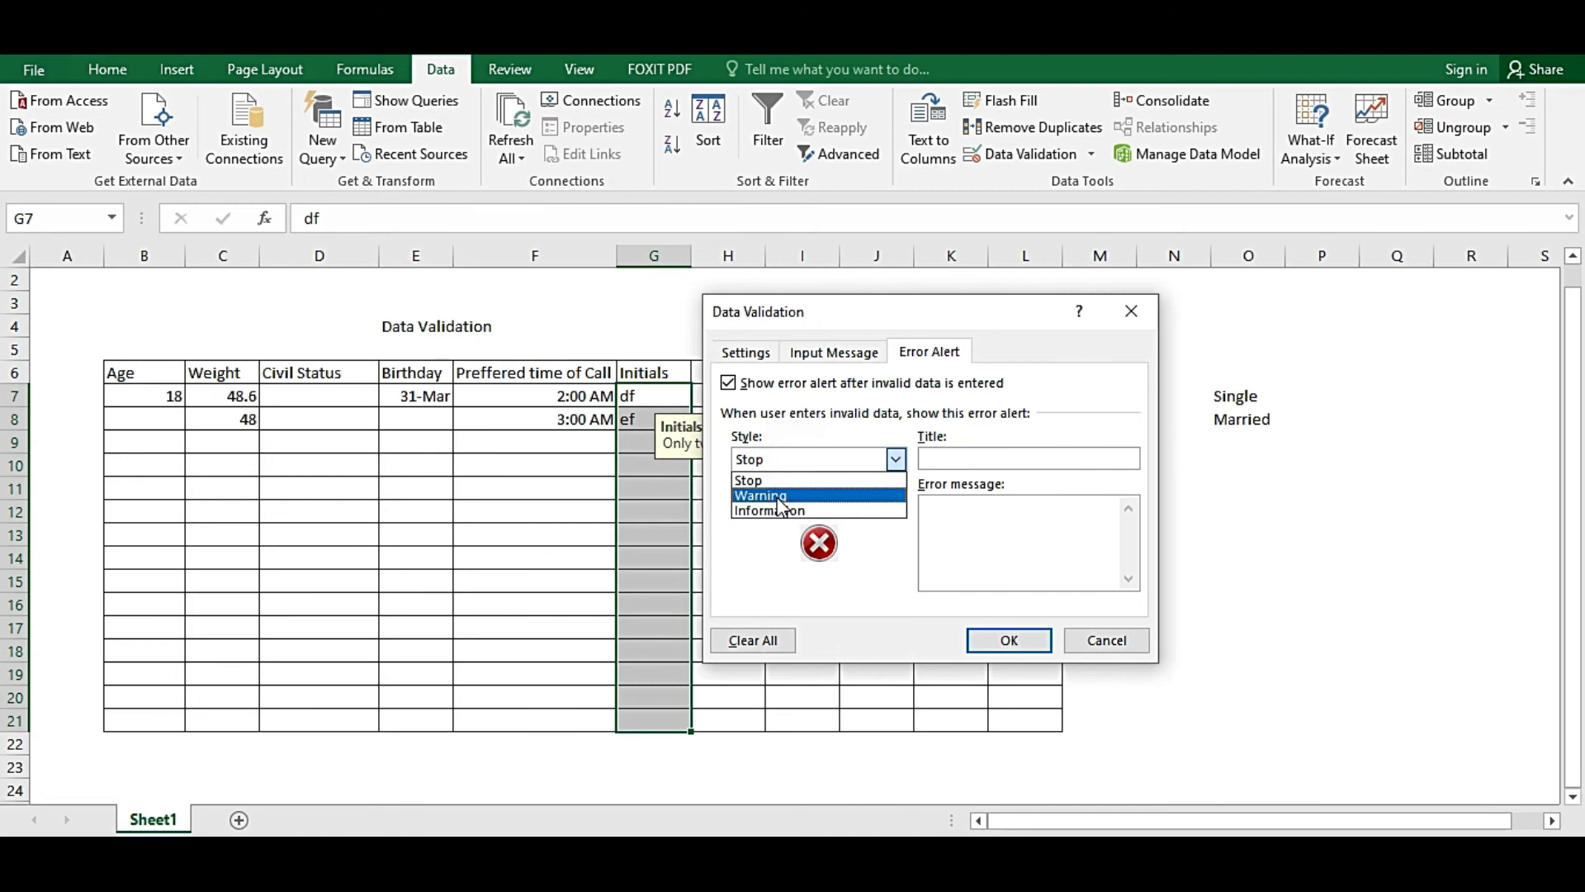
pyautogui.click(778, 496)
pyautogui.click(783, 468)
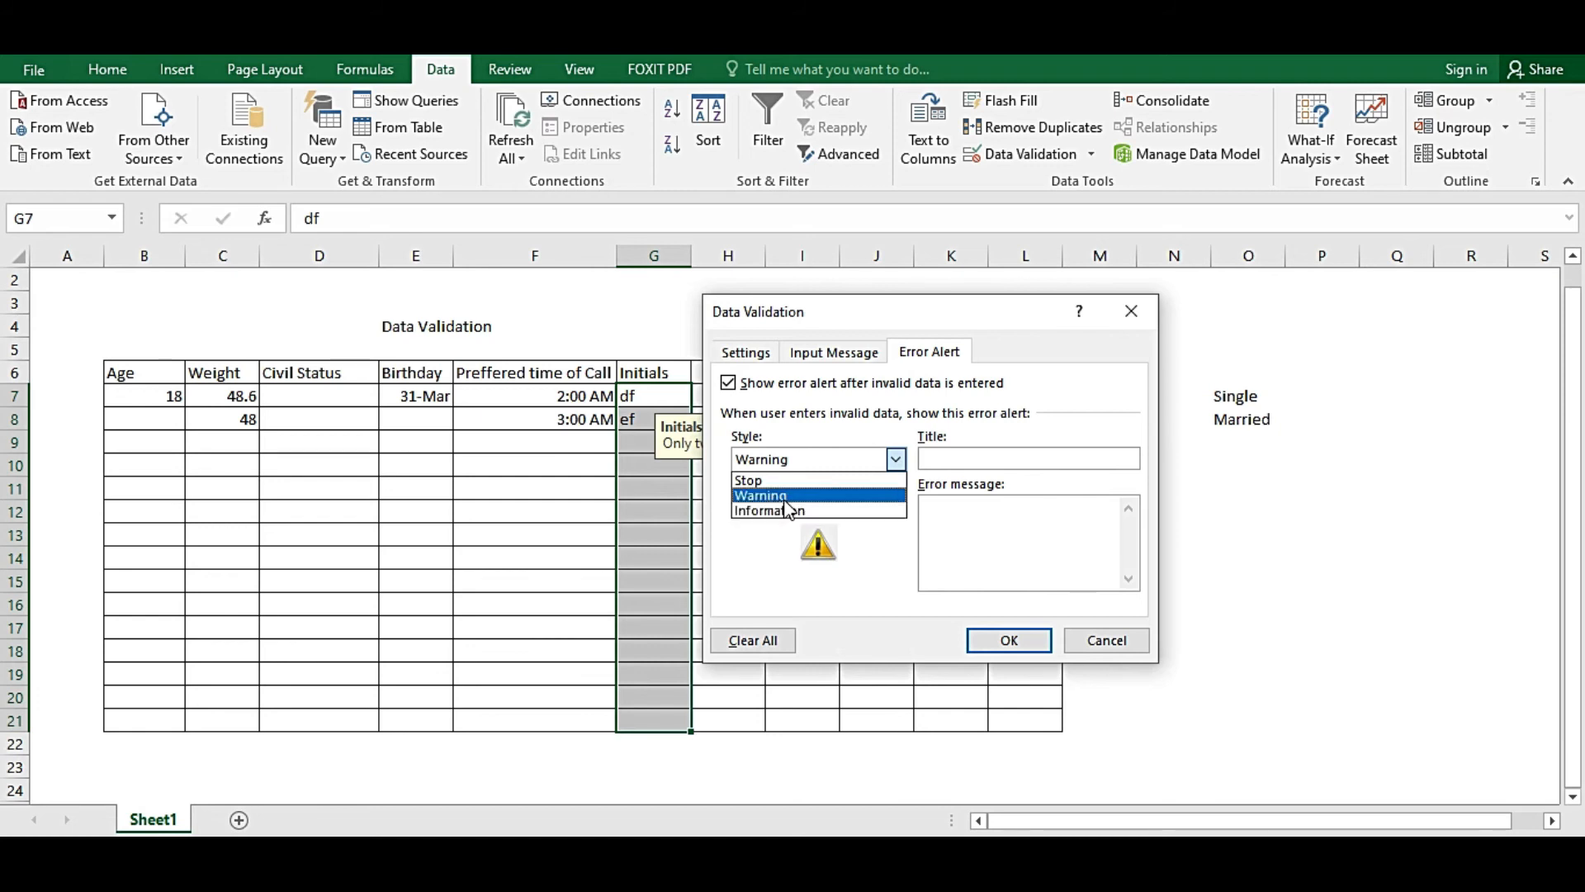
pyautogui.click(774, 479)
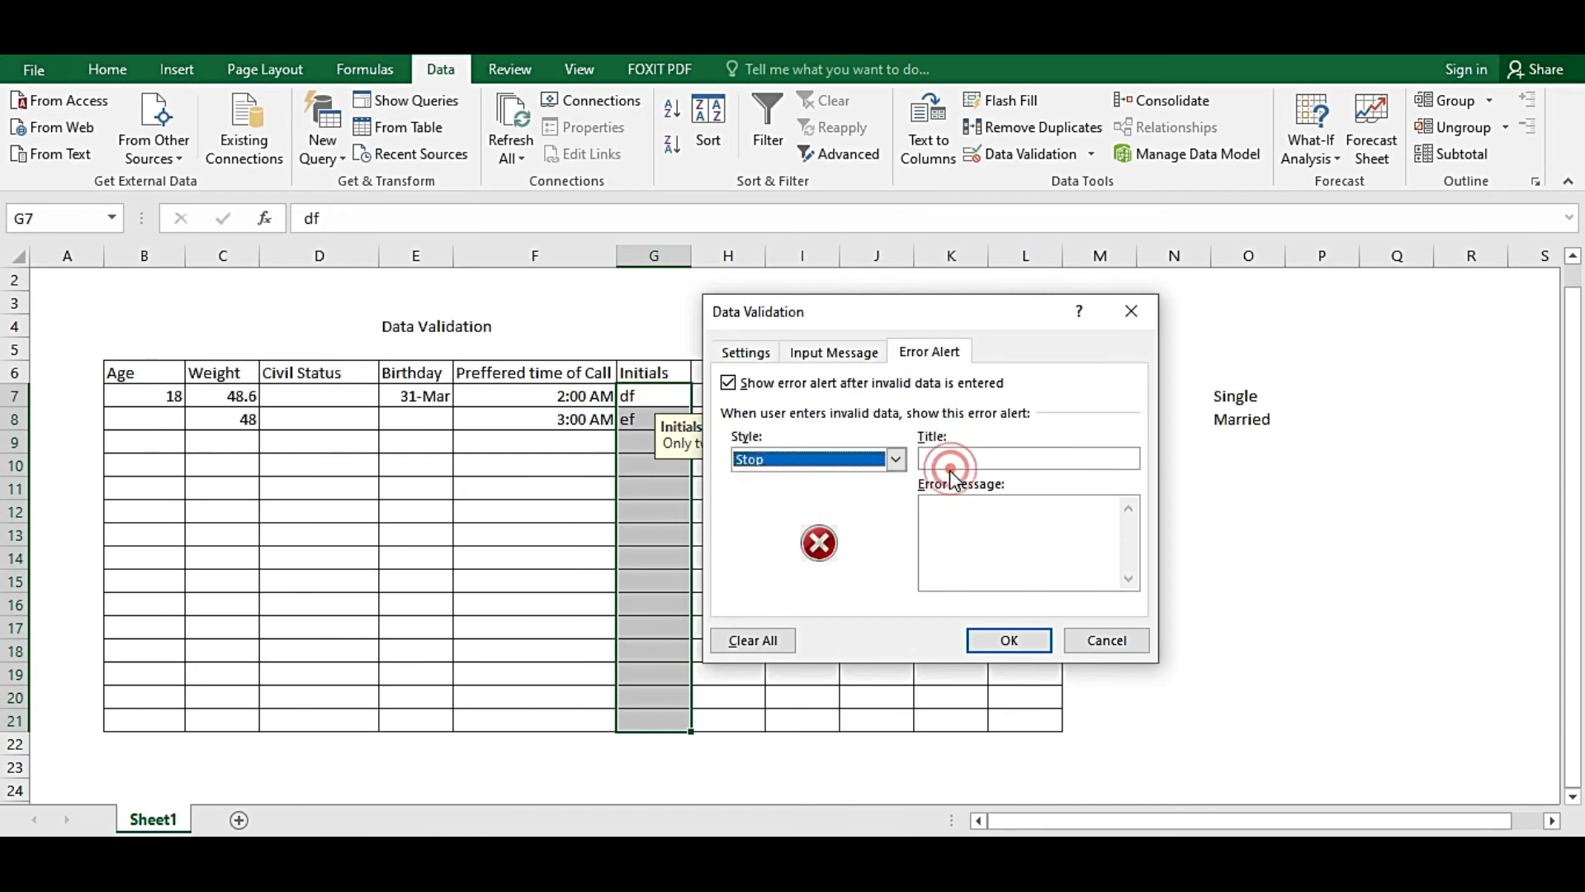
# Add a Stop-style error alert titled Initials with the message "Please input only two letters" to cells G7:G21
pyautogui.click(949, 461)
pyautogui.click(900, 460)
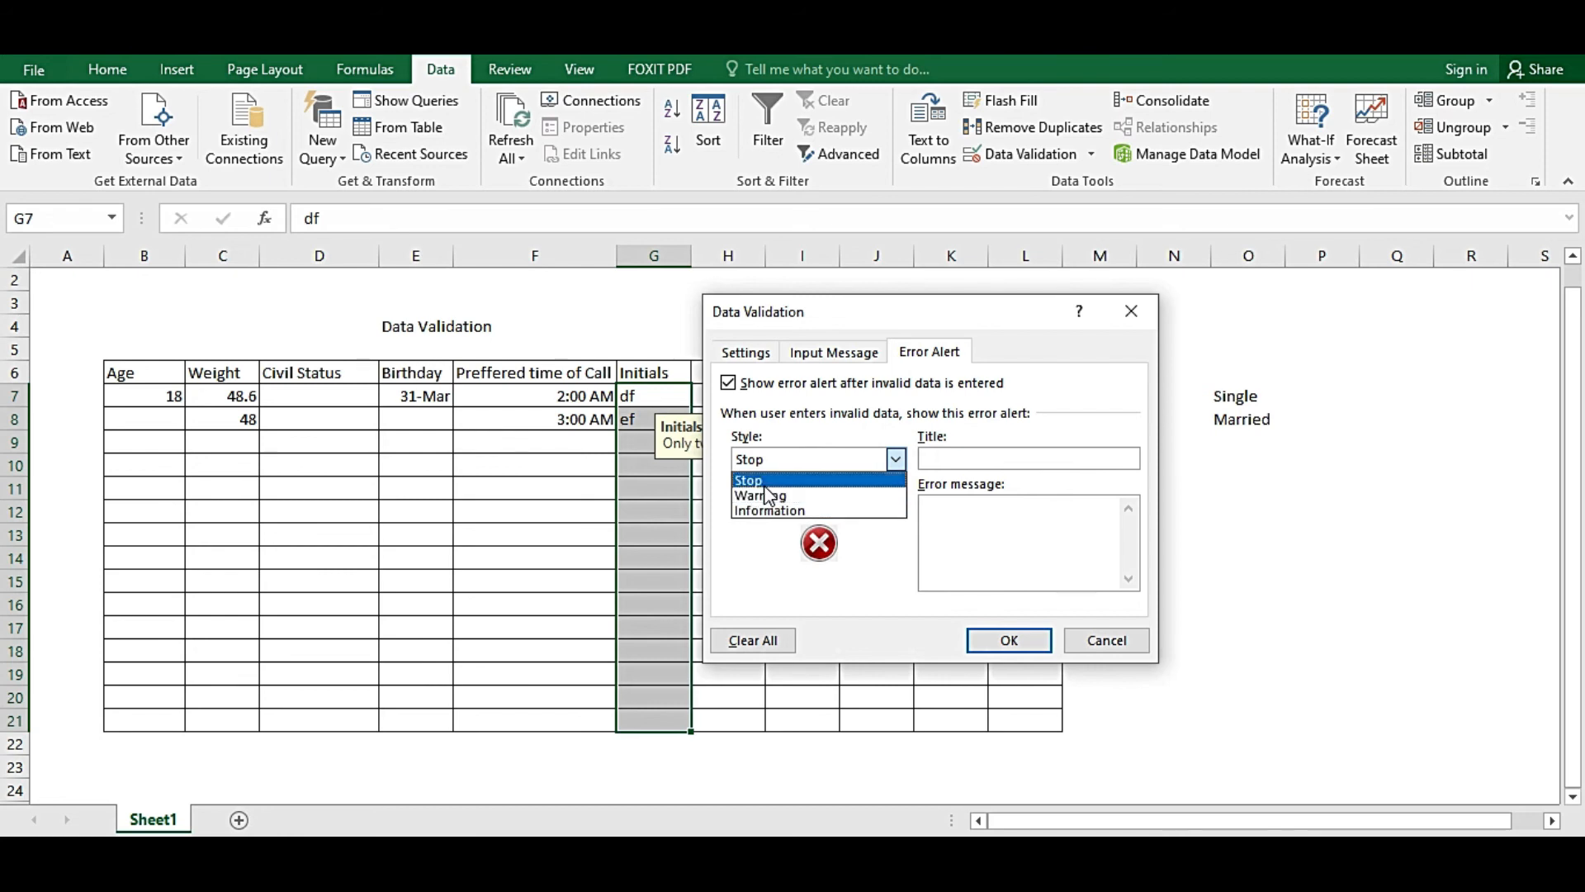
pyautogui.click(765, 480)
pyautogui.click(895, 460)
pyautogui.click(896, 459)
pyautogui.click(944, 459)
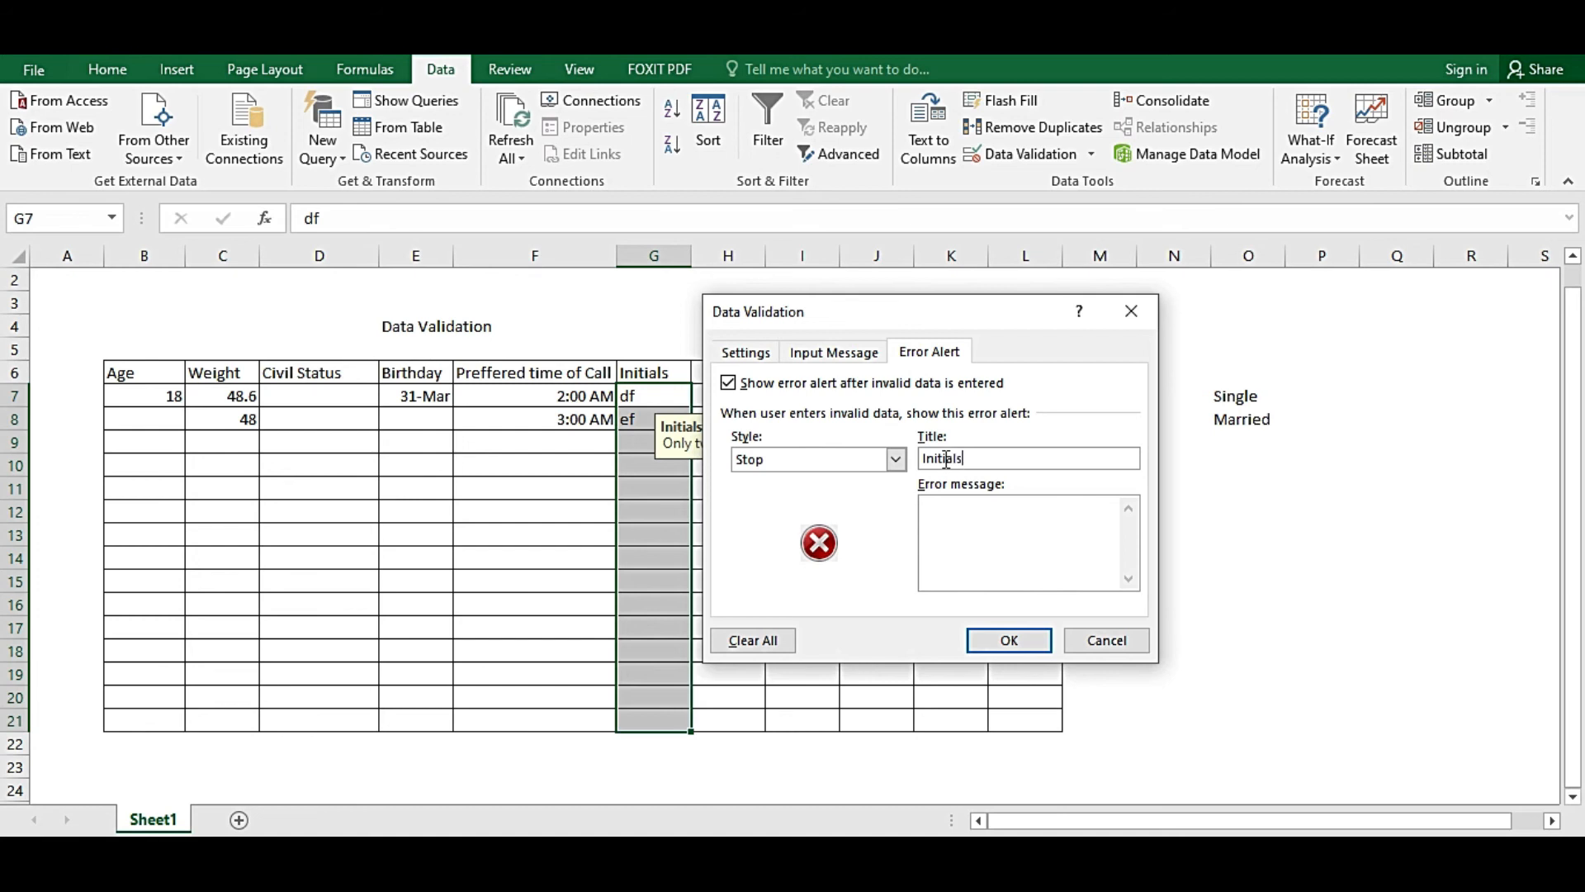
pyautogui.click(958, 542)
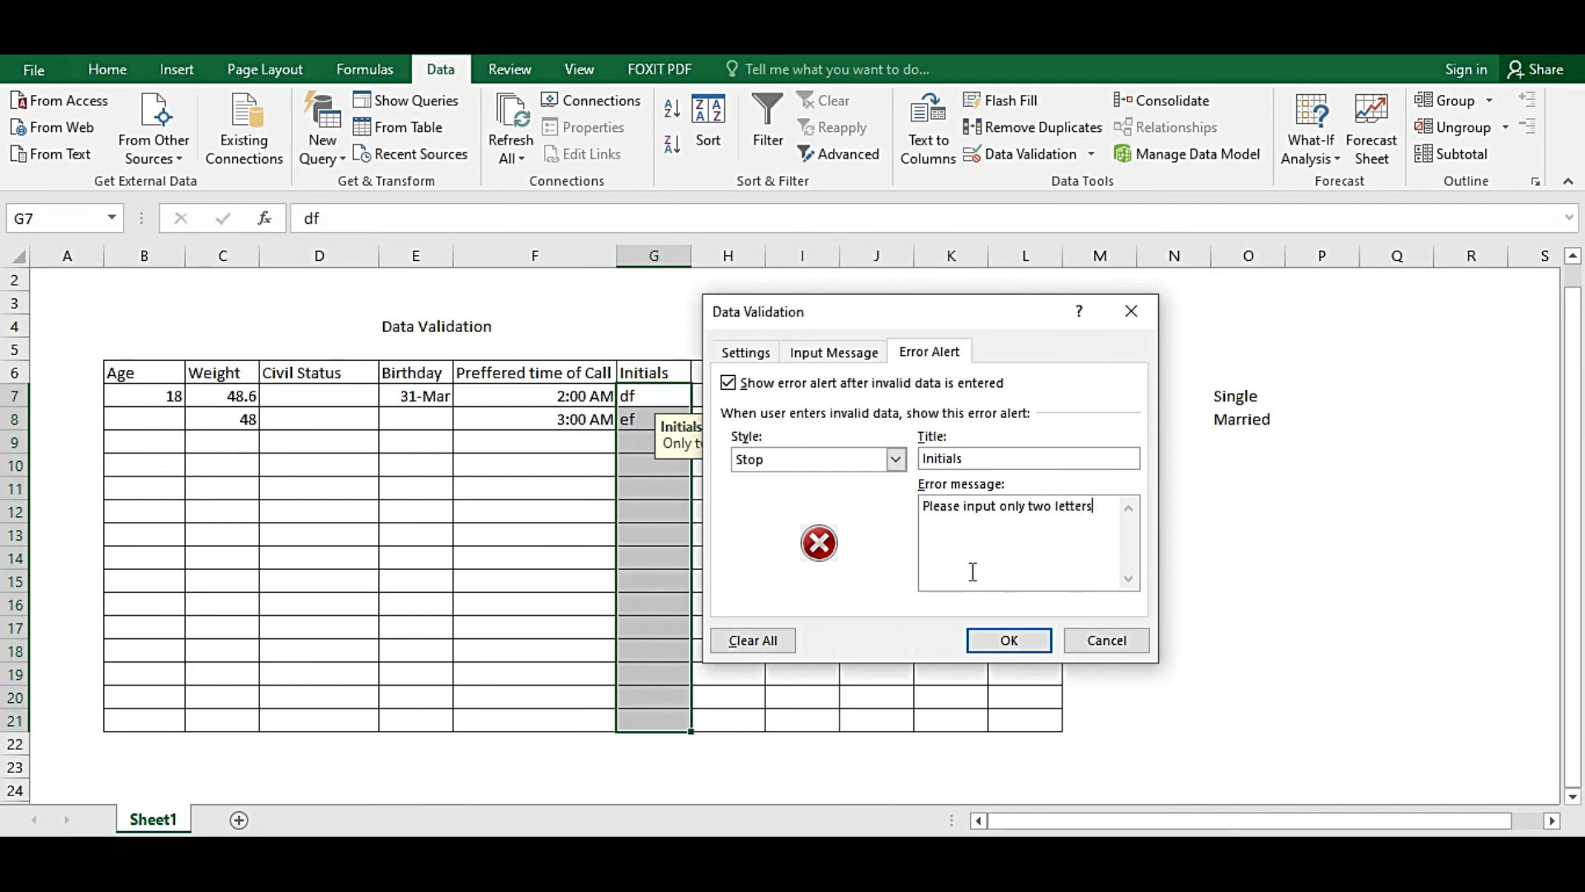
pyautogui.click(1016, 641)
# Test the Stop alert by trying to enter "erf" in Initials cell G9, then cancel the entry
pyautogui.click(634, 438)
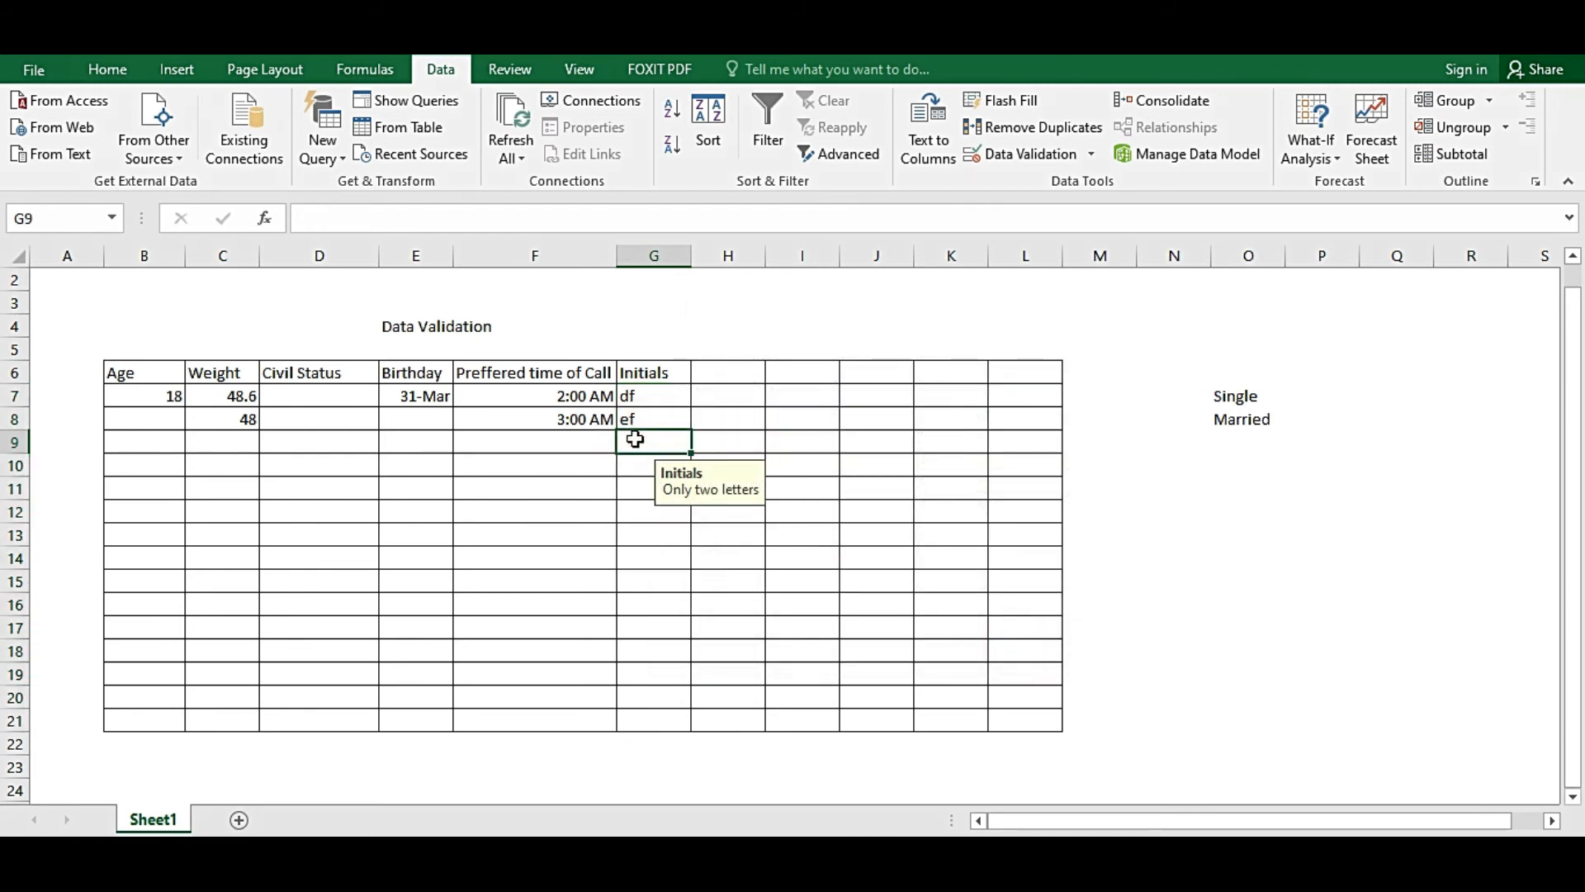
pyautogui.write('erf')
pyautogui.press('Return')
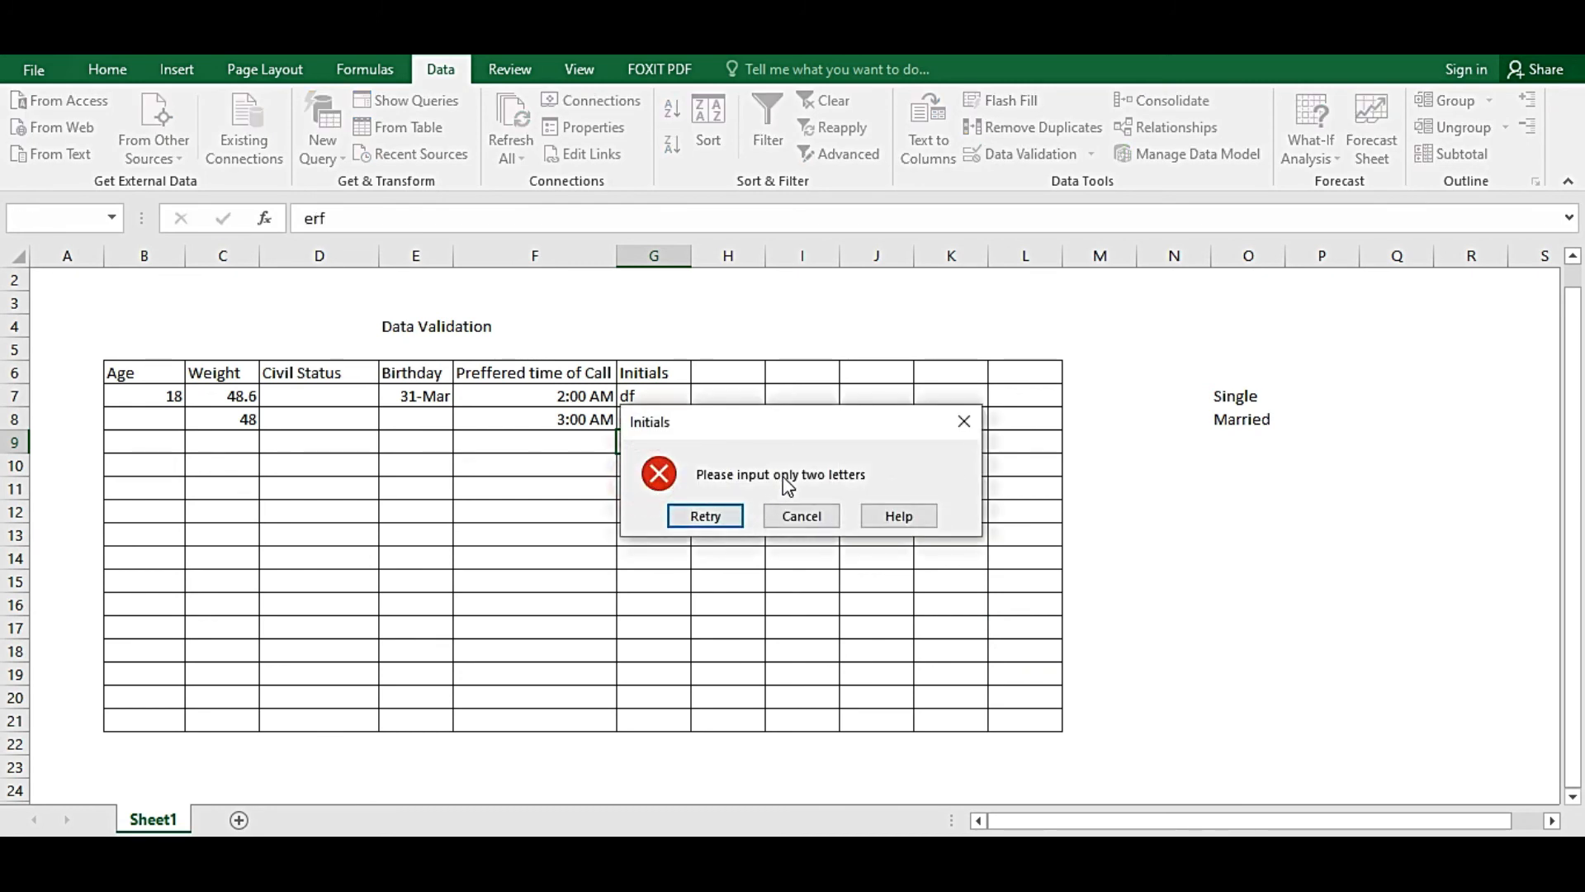
pyautogui.click(786, 515)
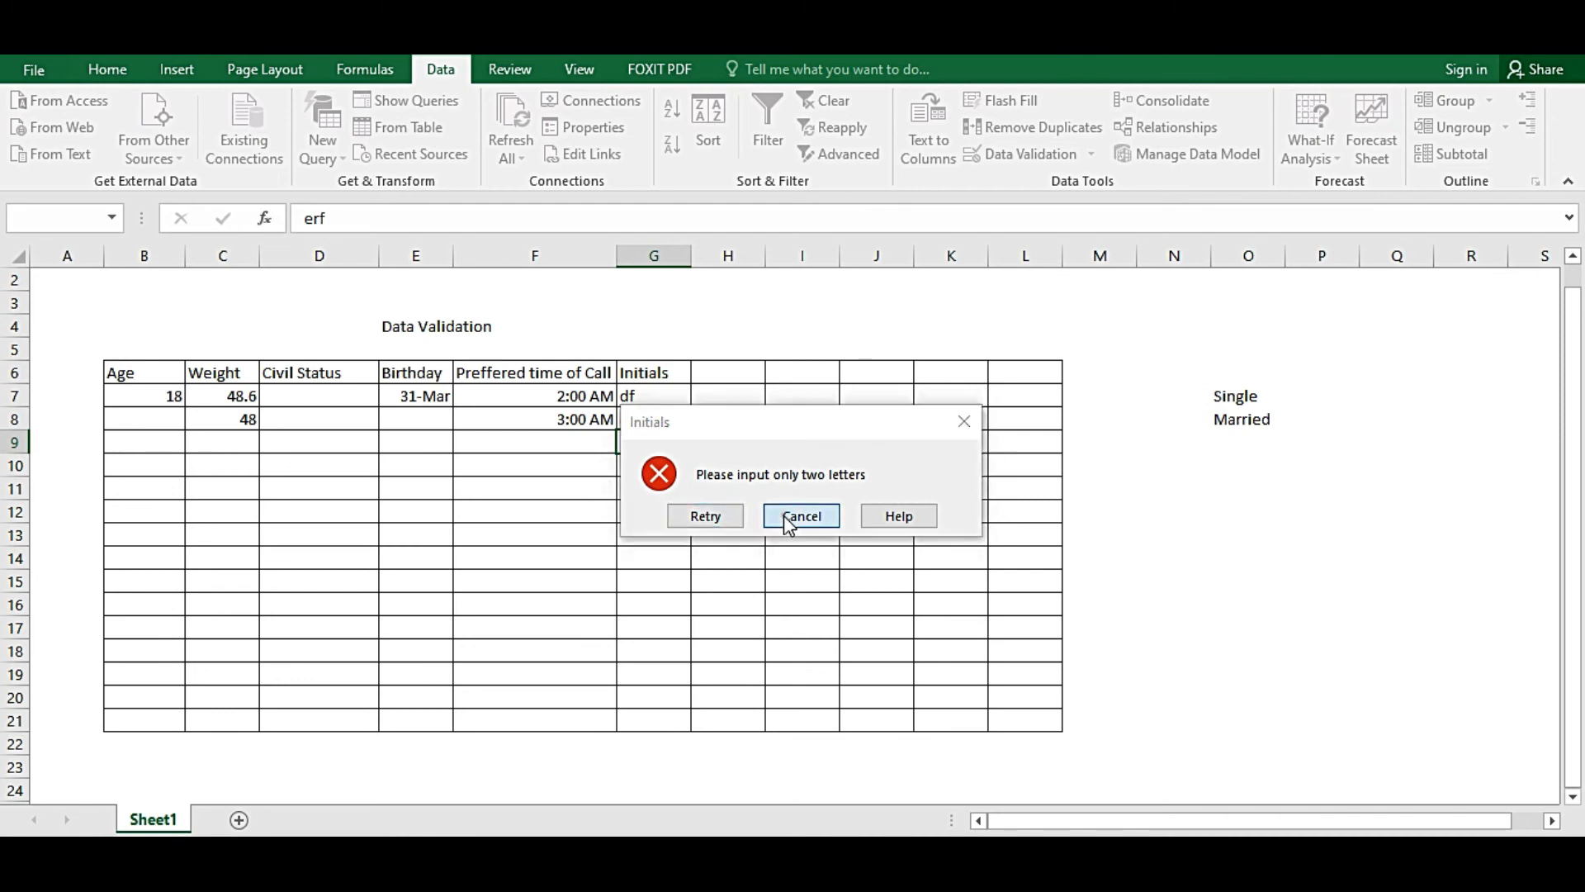
pyautogui.click(636, 463)
pyautogui.click(637, 438)
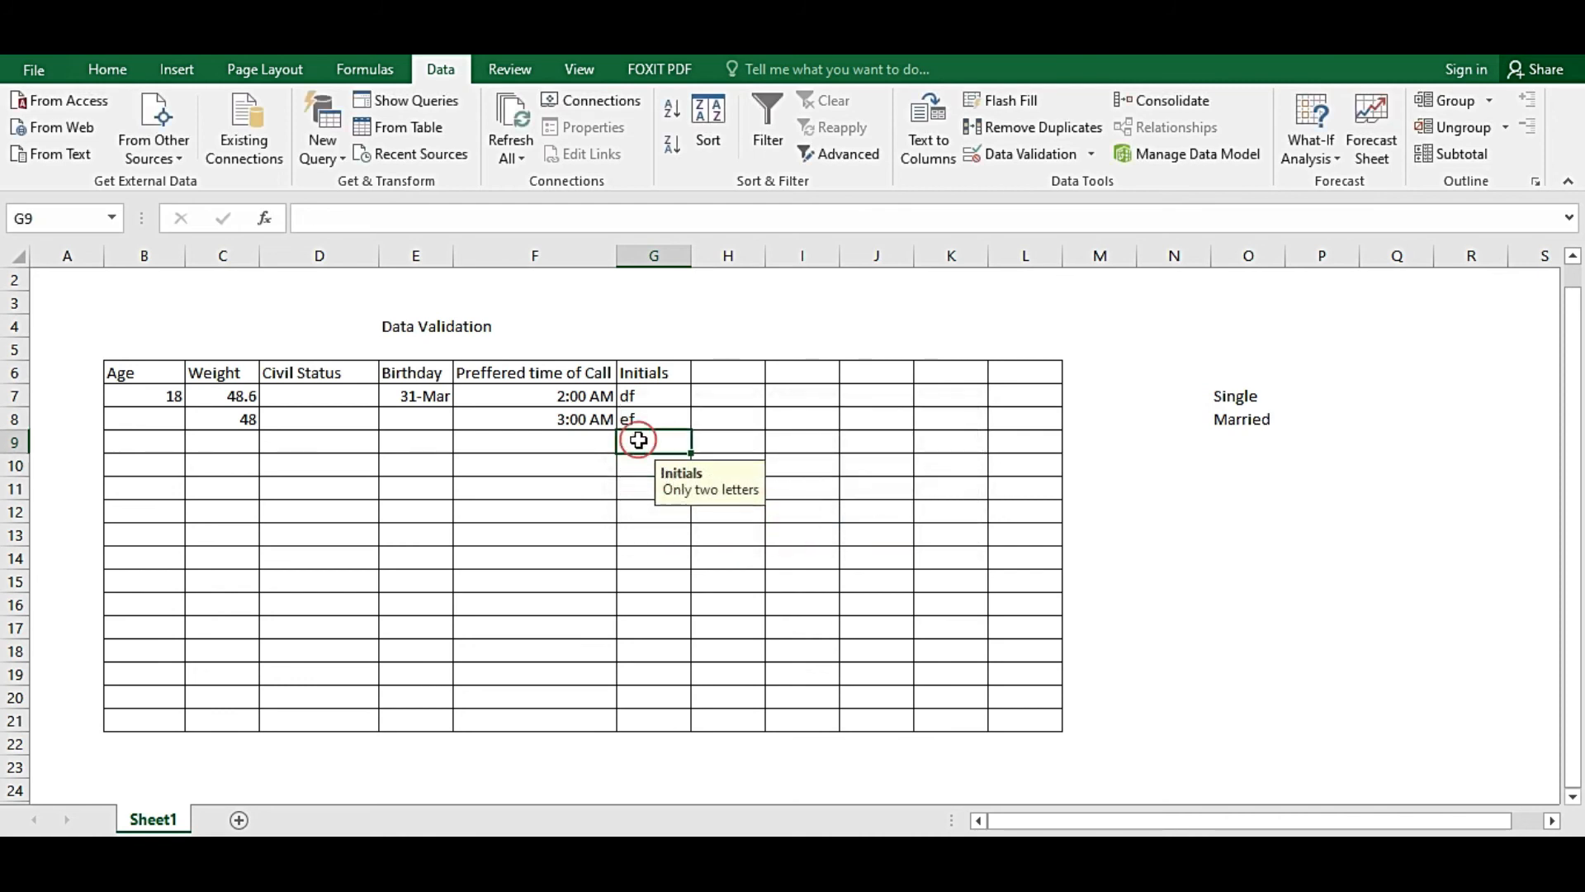
# Change the error alert style of the Initials cells G7:G21 to Warning
pyautogui.moveTo(652, 399); pyautogui.dragTo(657, 715)
pyautogui.click(1022, 154)
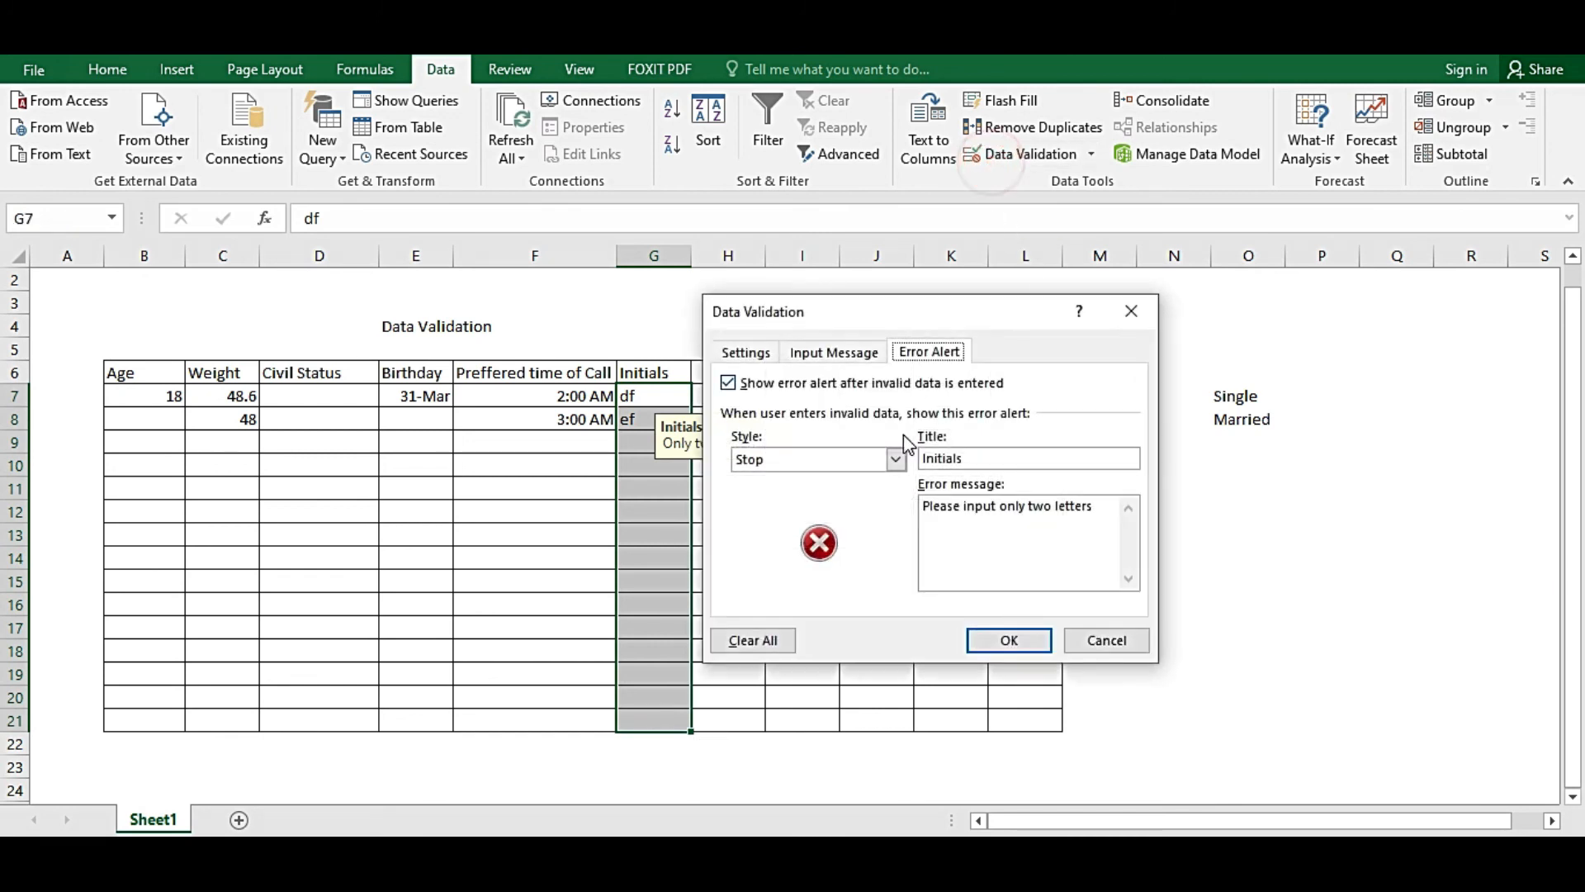
pyautogui.click(896, 460)
pyautogui.click(755, 494)
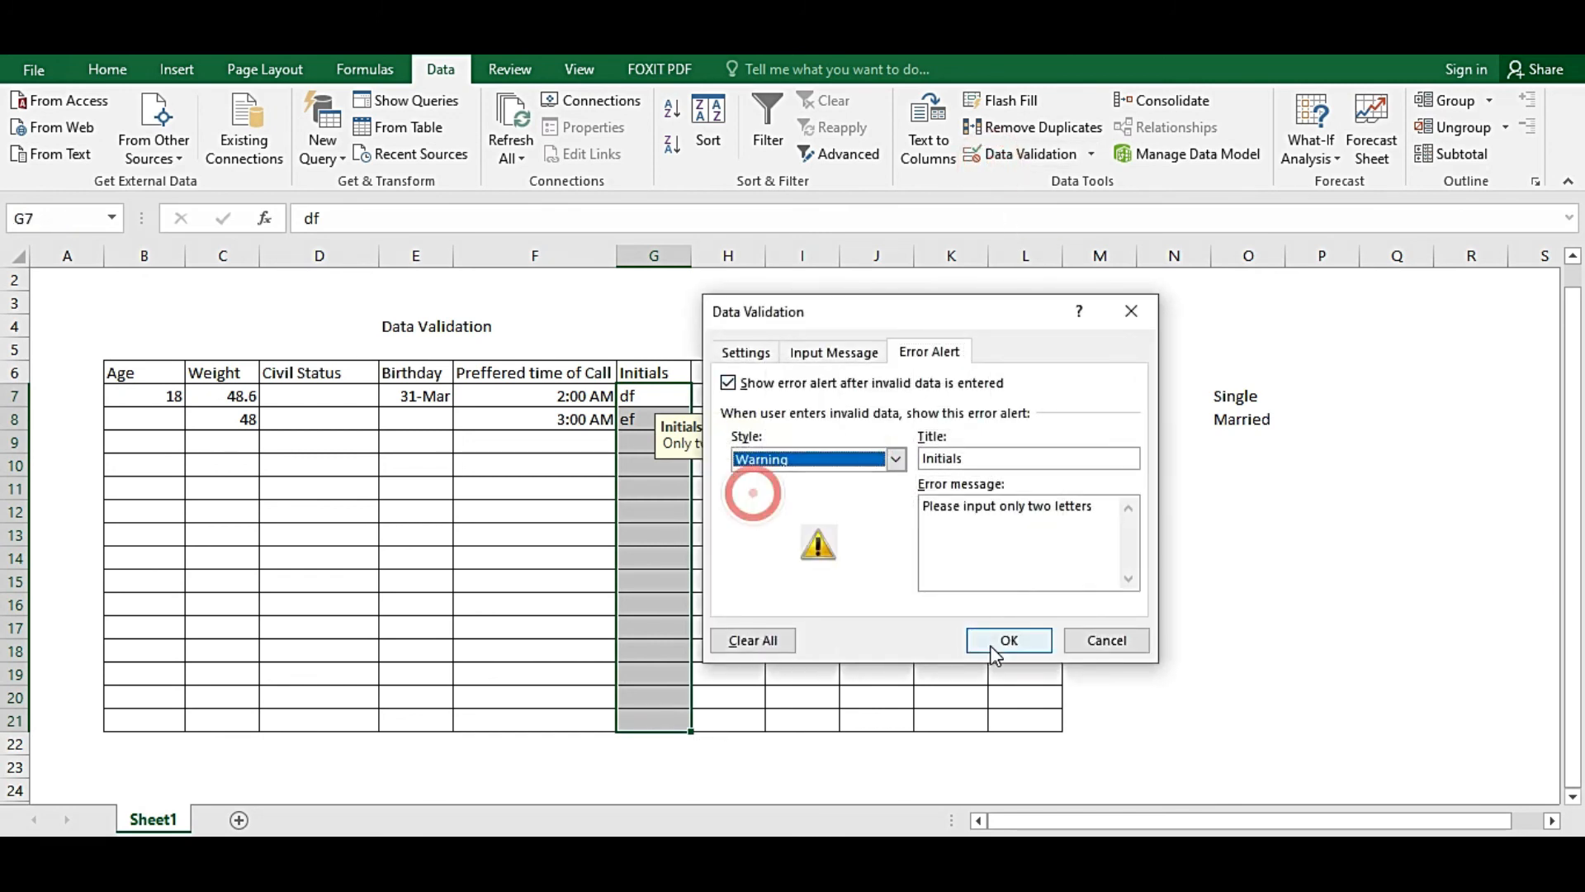
pyautogui.click(995, 649)
# Enter "sdf" in Initials cell G9 and choose to continue past the warning
pyautogui.click(621, 466)
pyautogui.click(645, 436)
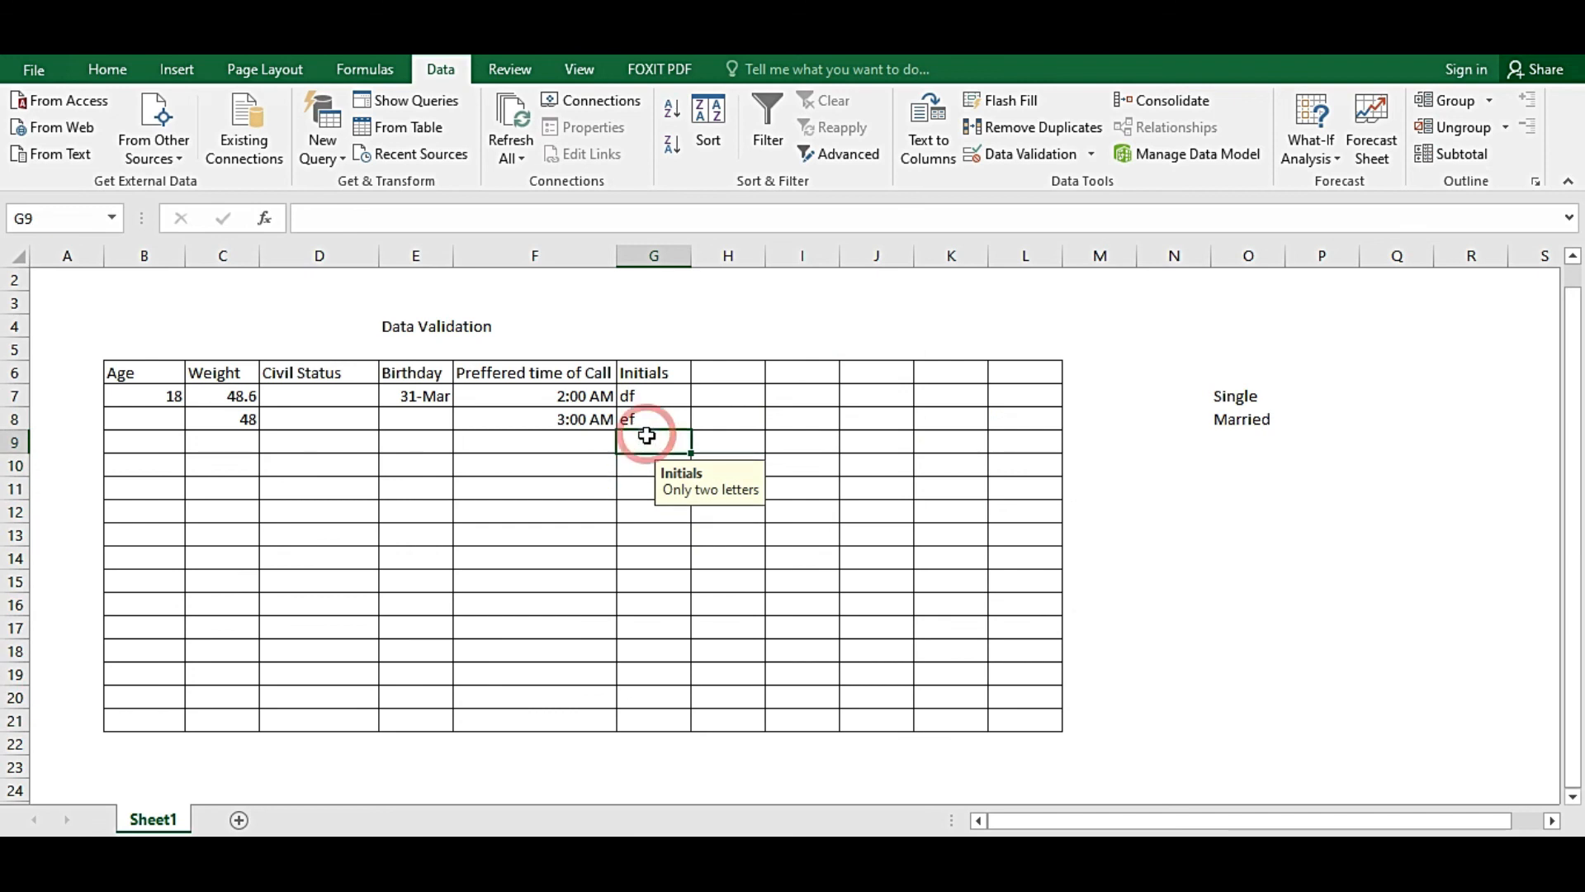
pyautogui.write('sdf')
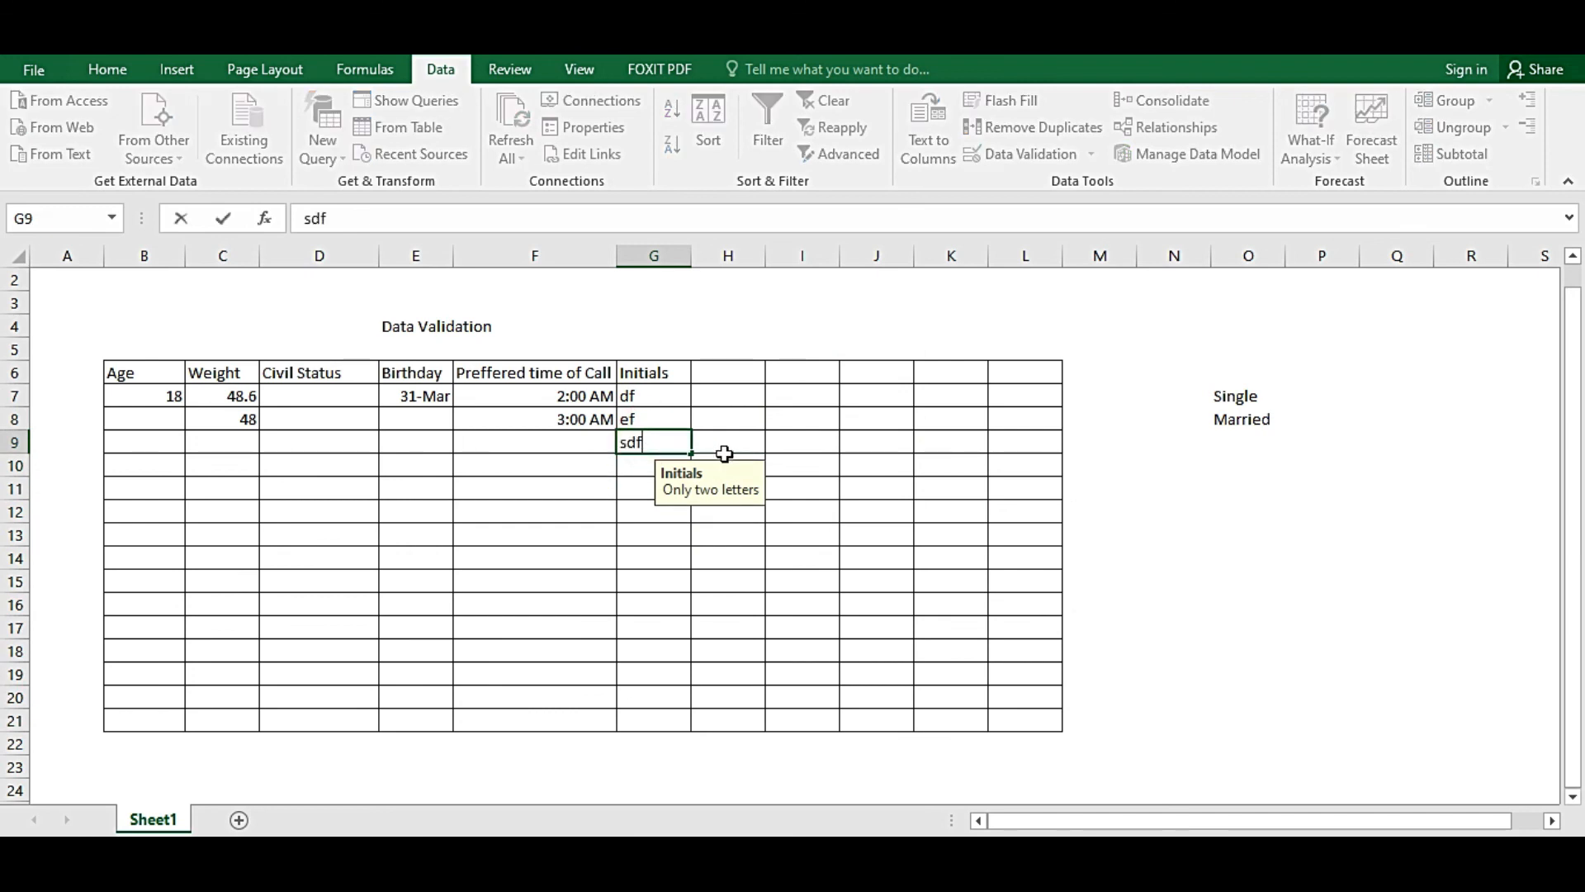
pyautogui.press('Return')
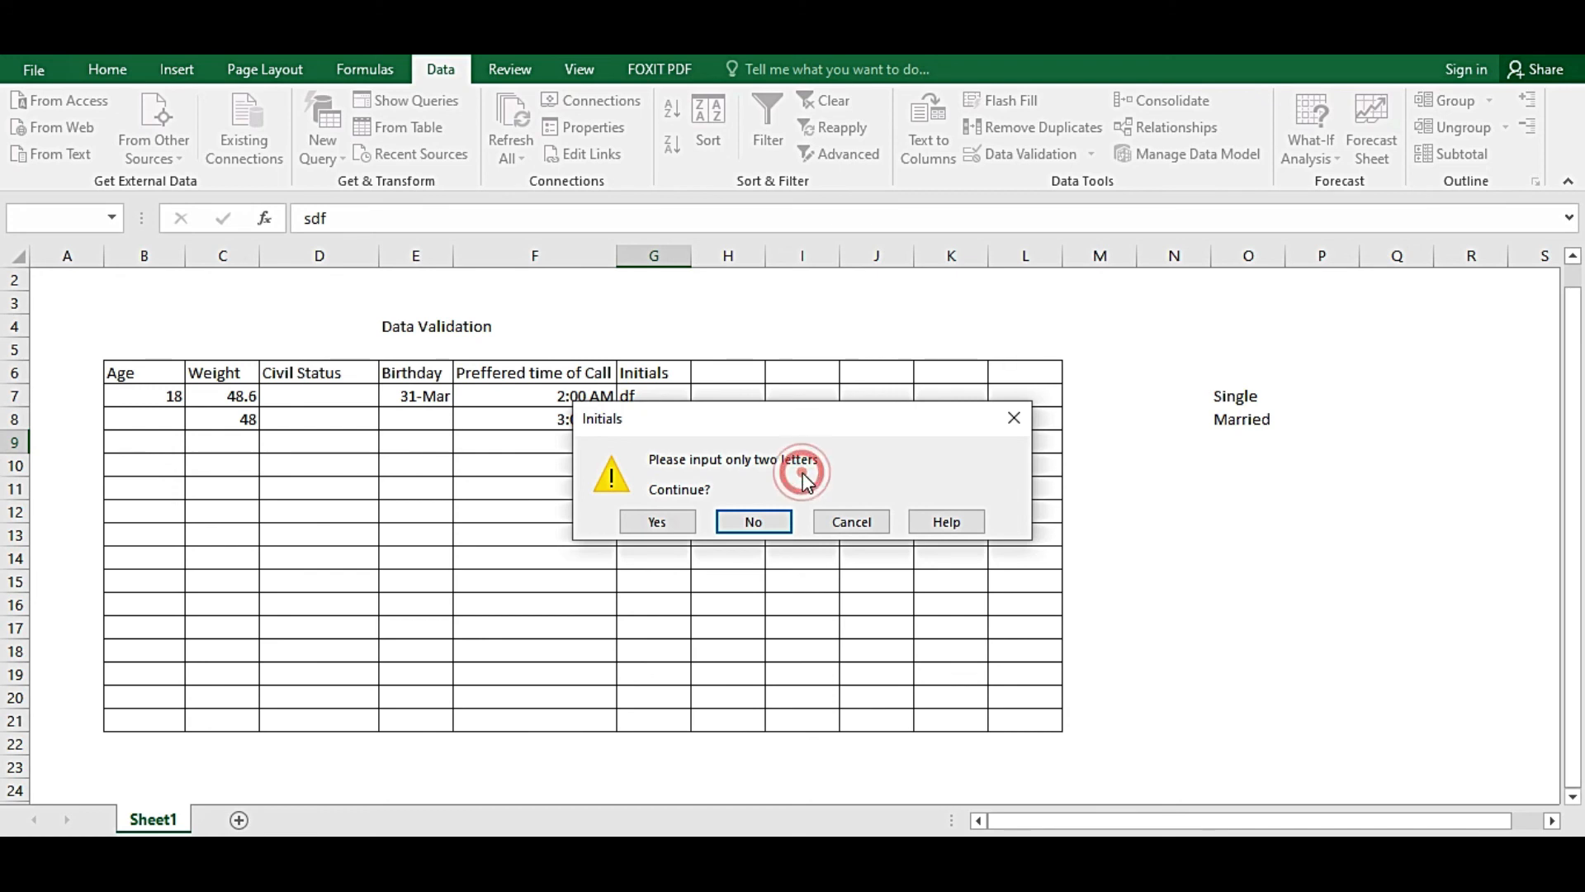
pyautogui.click(684, 532)
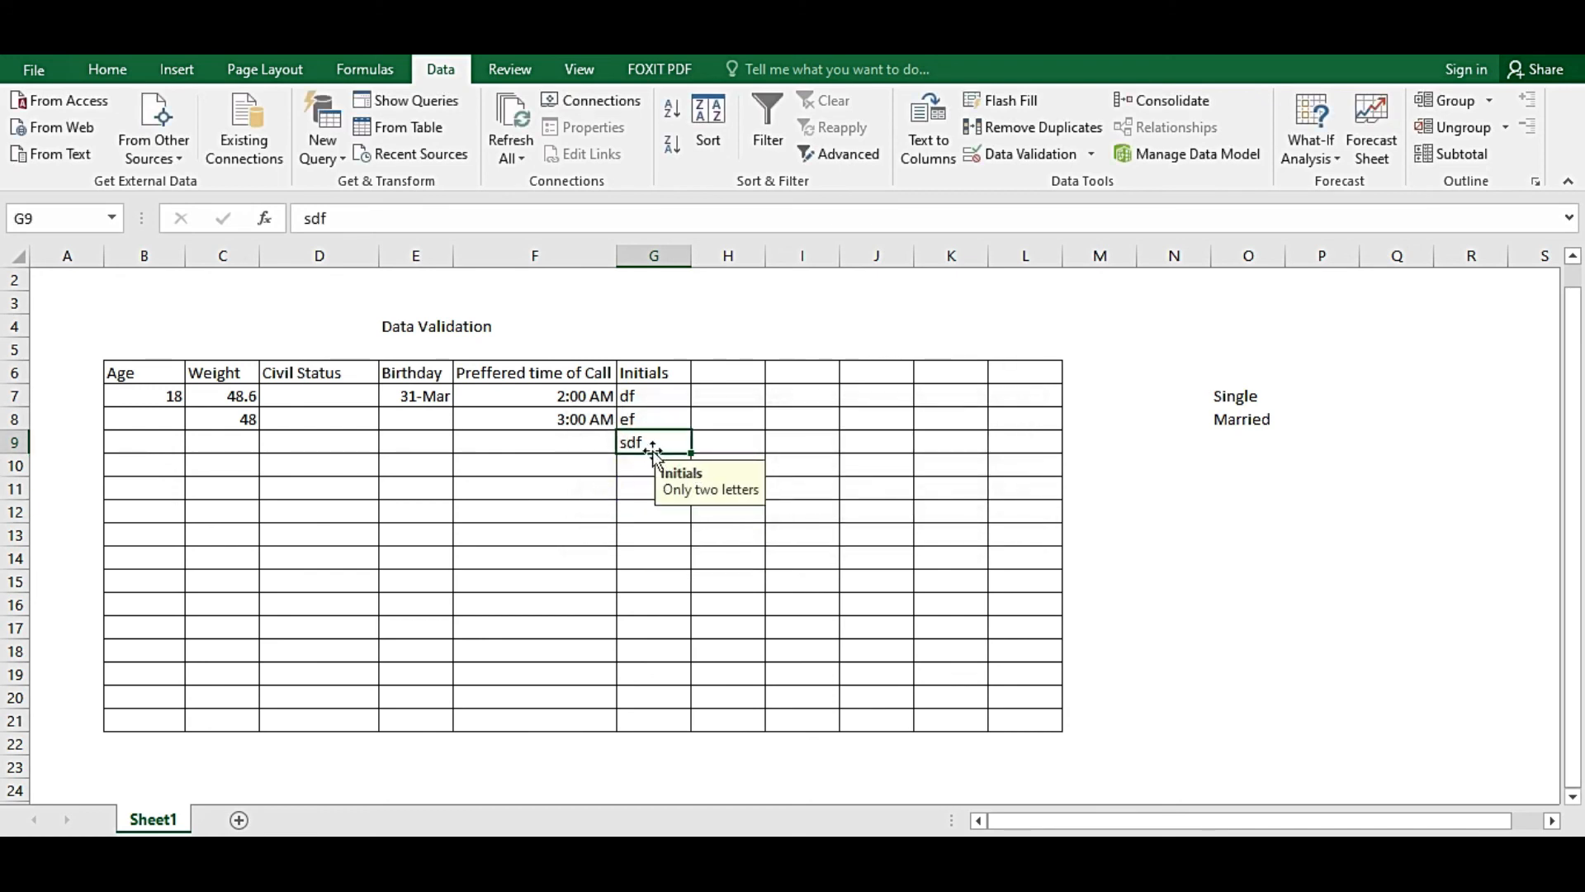
# Try to change cell G9 to "sdg", decline the first warning to re-edit the entry, and cancel at the second
pyautogui.click(648, 395)
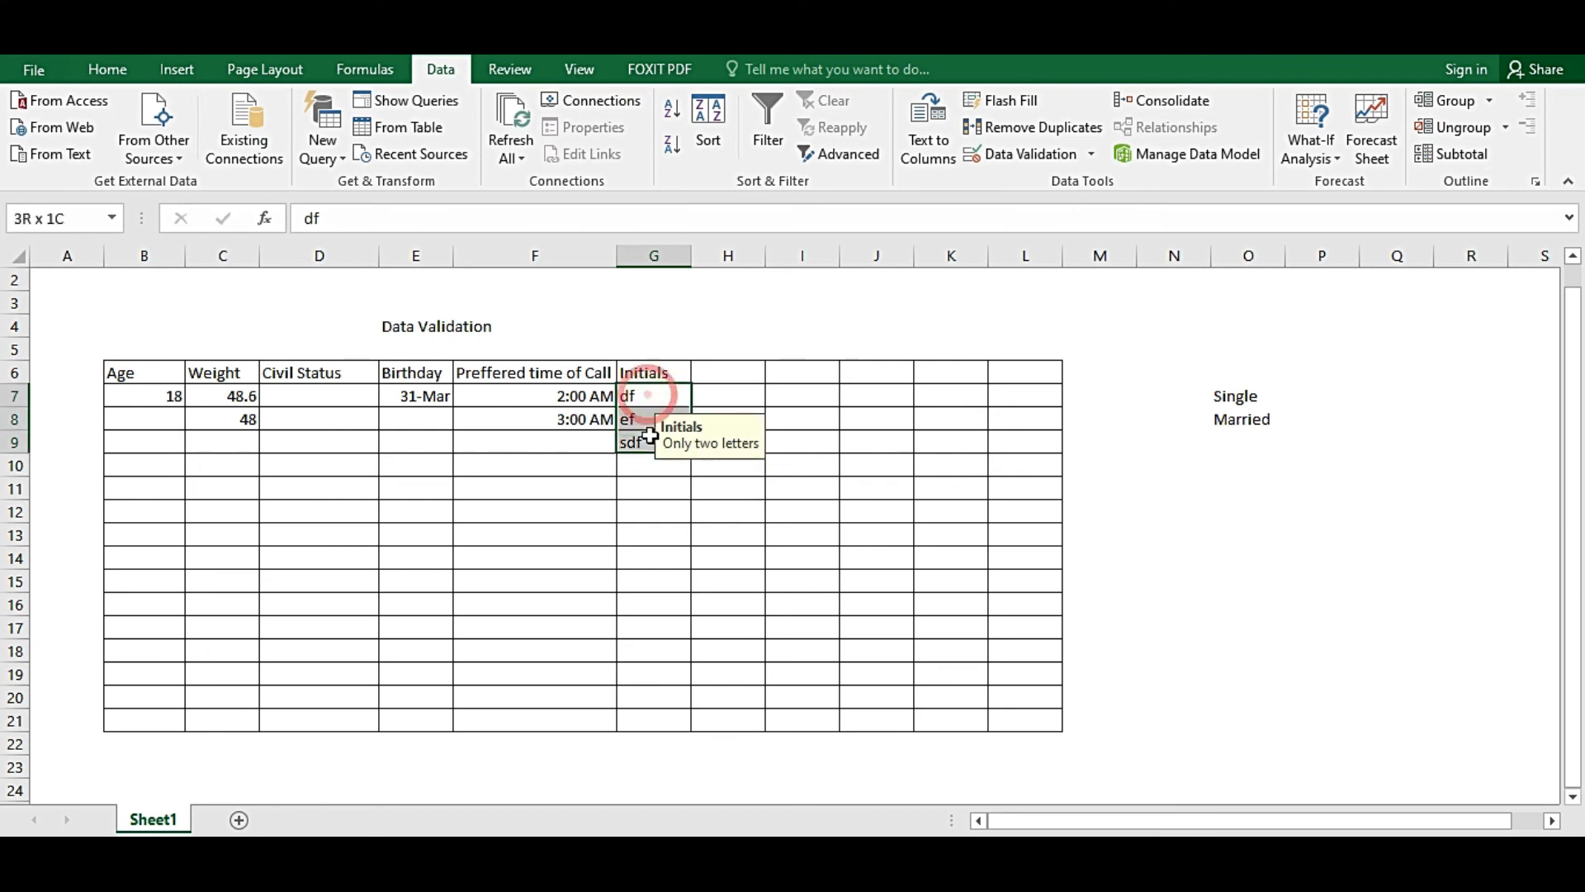
pyautogui.click(648, 441)
pyautogui.doubleClick(649, 442)
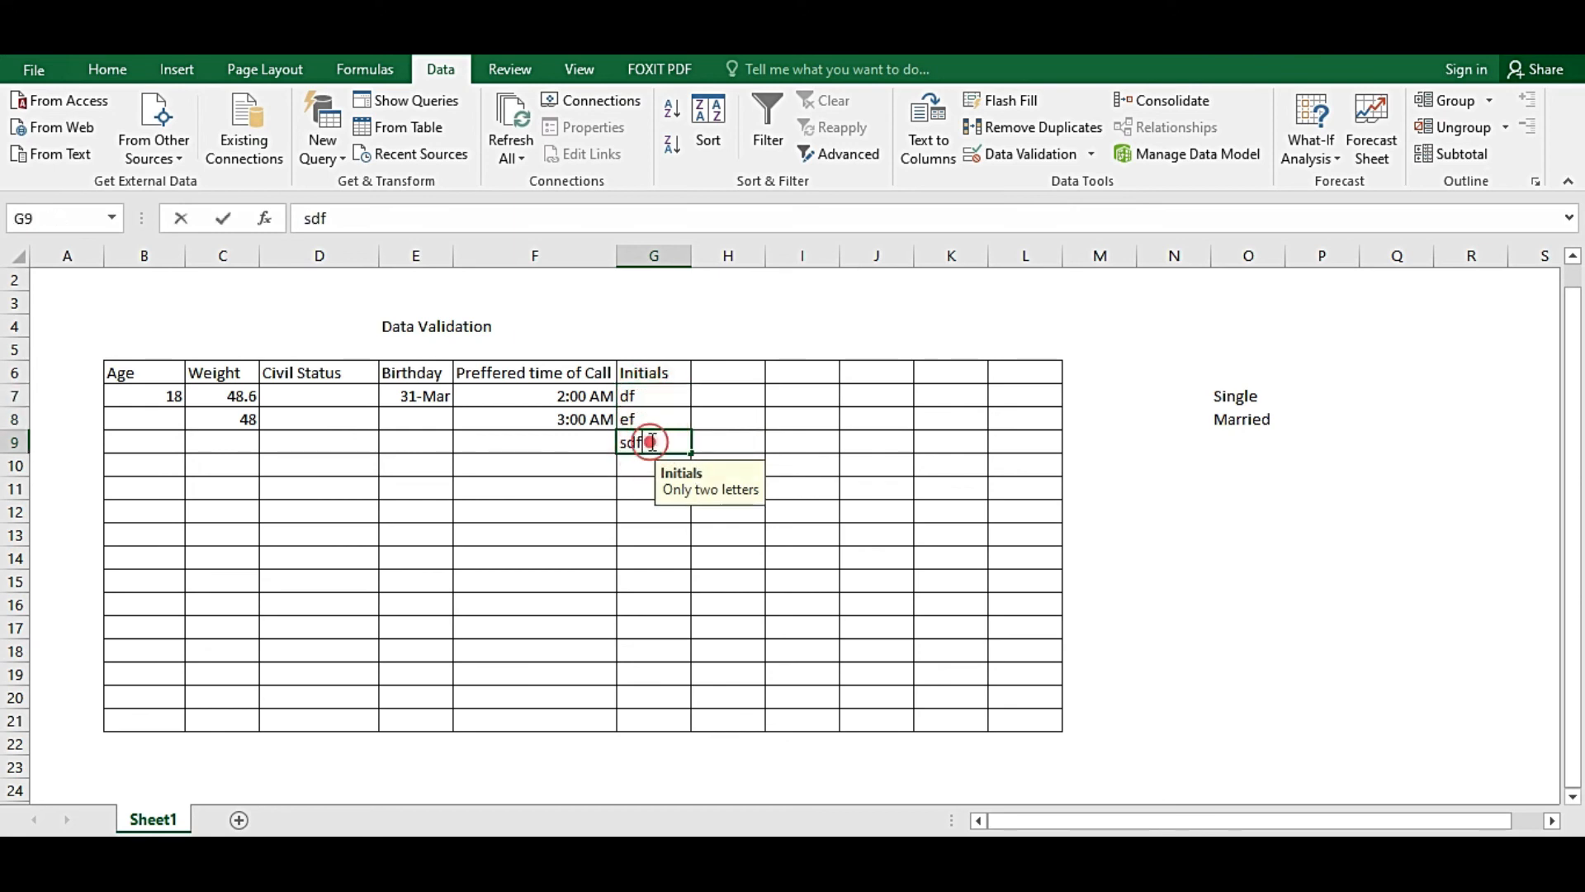
pyautogui.write('g')
pyautogui.press('Return')
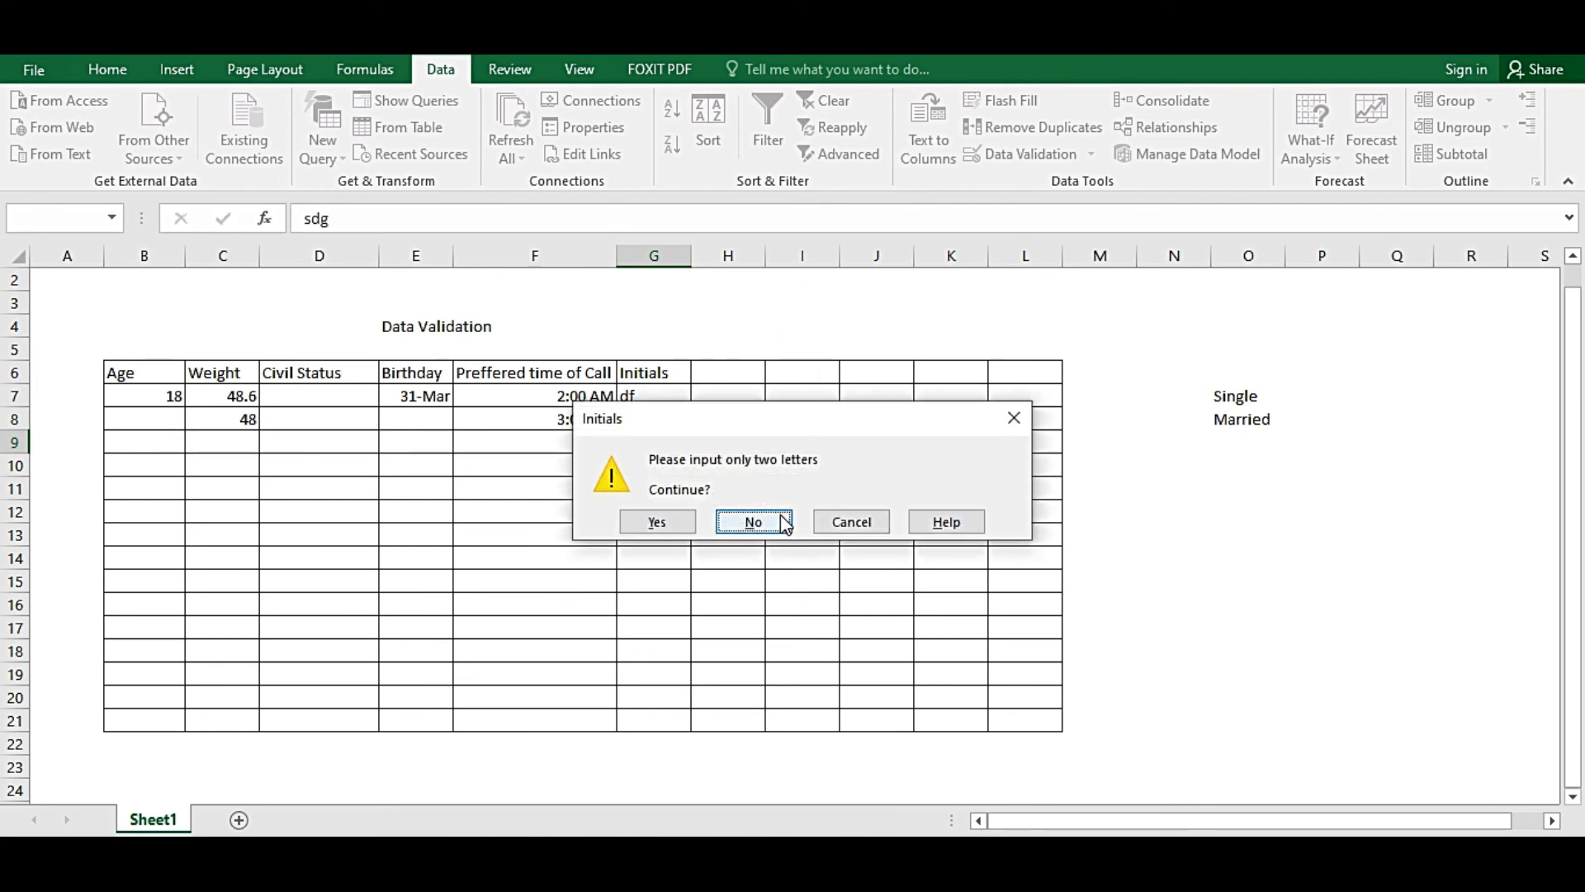
pyautogui.click(753, 522)
pyautogui.moveTo(676, 440); pyautogui.dragTo(513, 452)
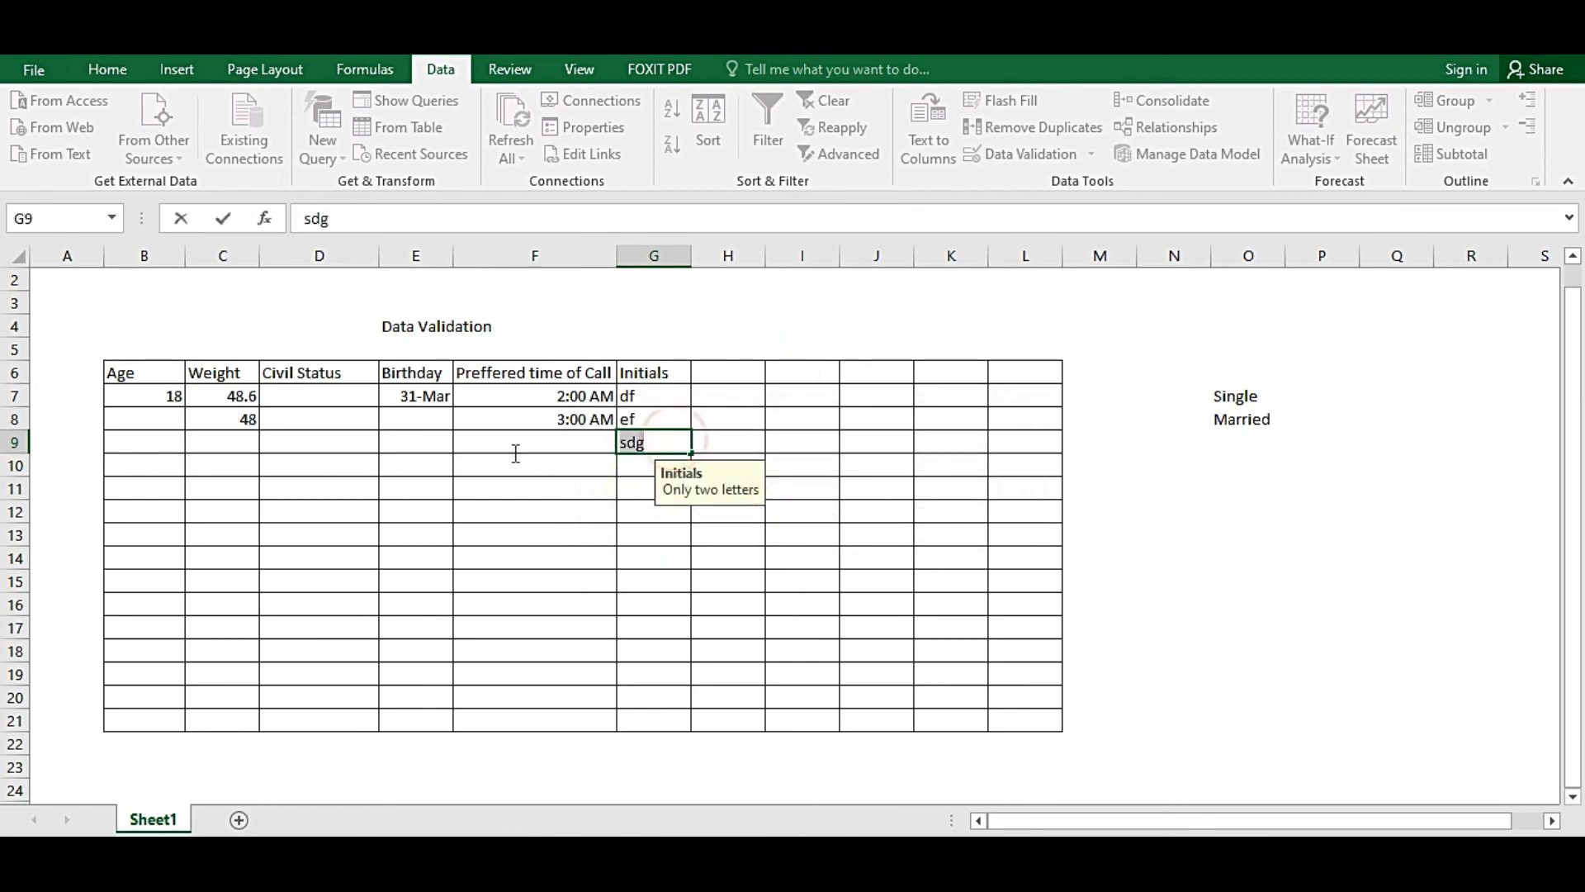
pyautogui.click(675, 444)
pyautogui.click(672, 440)
pyautogui.click(661, 554)
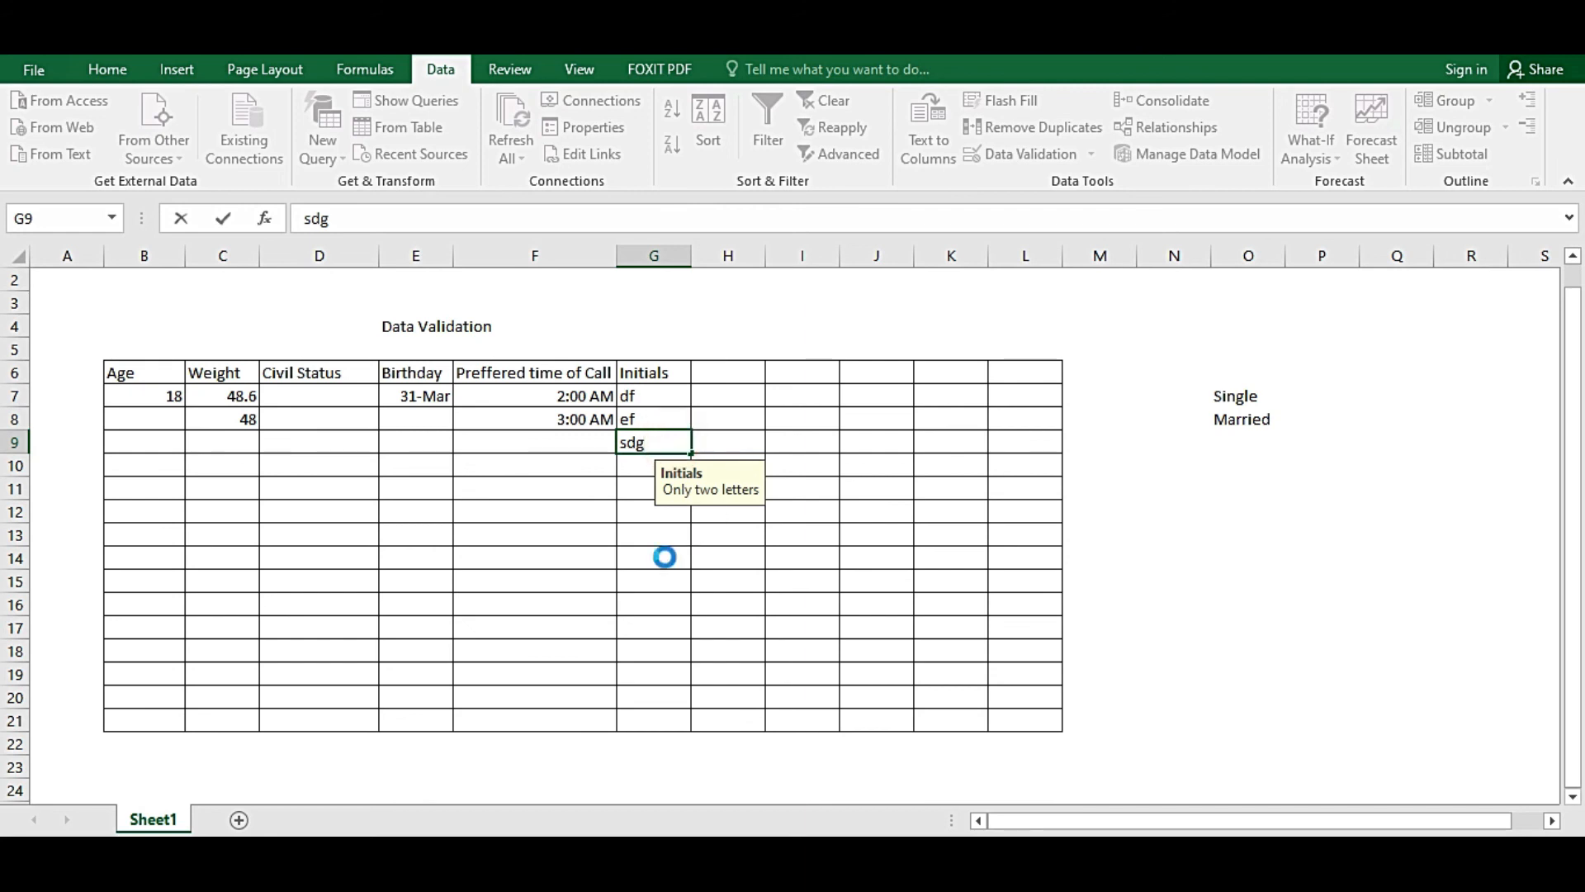
pyautogui.click(842, 521)
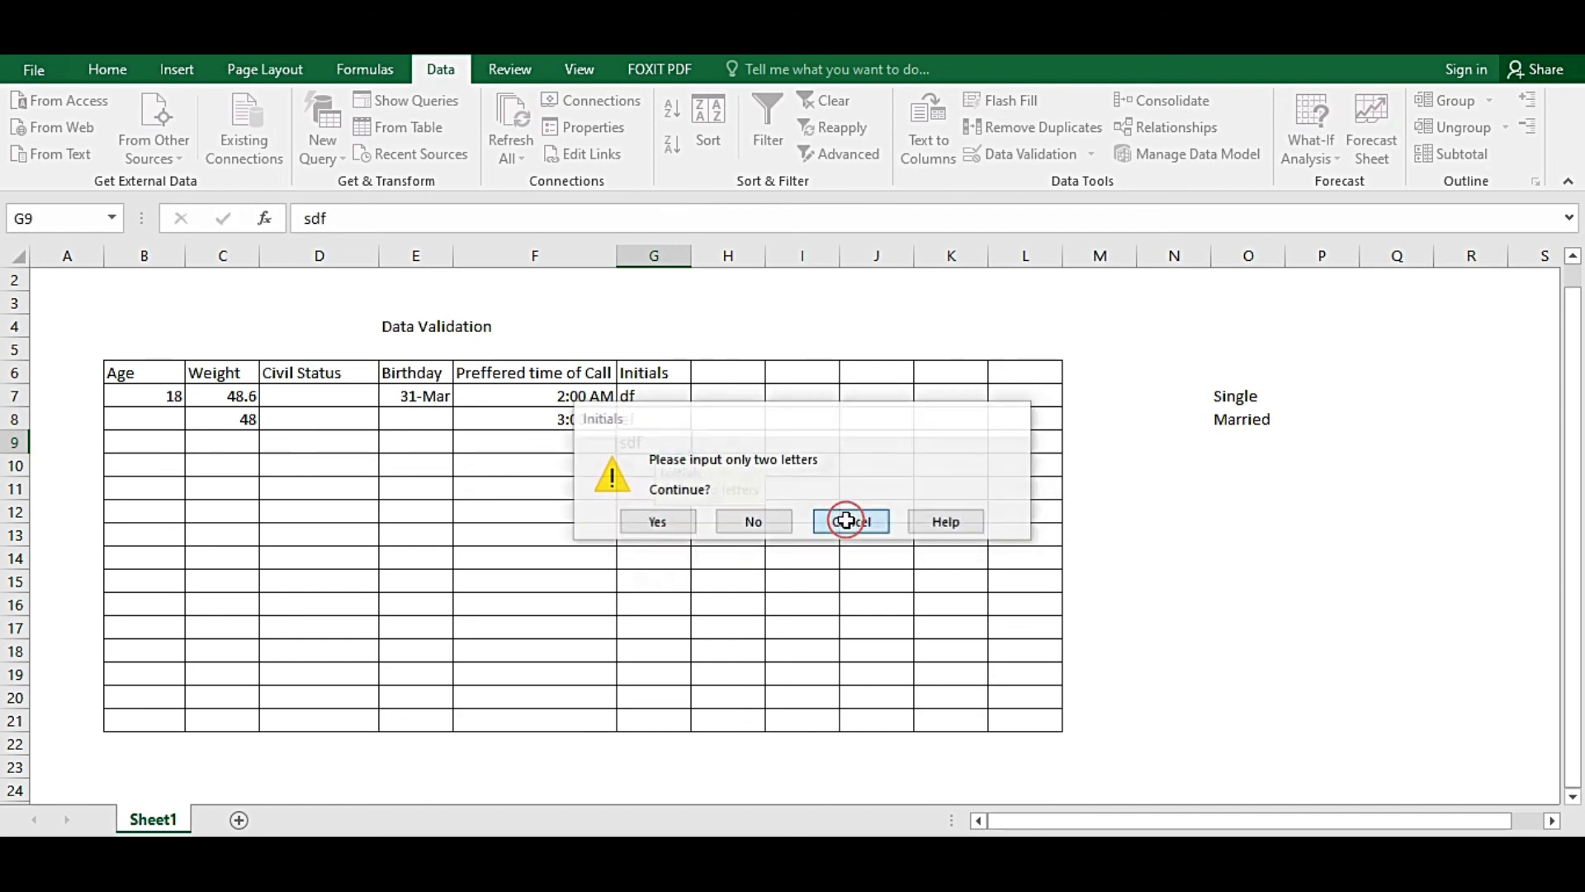
# Clear the text from Initials cell G9
pyautogui.click(657, 439)
pyautogui.doubleClick(657, 438)
pyautogui.moveTo(672, 439); pyautogui.dragTo(530, 439)
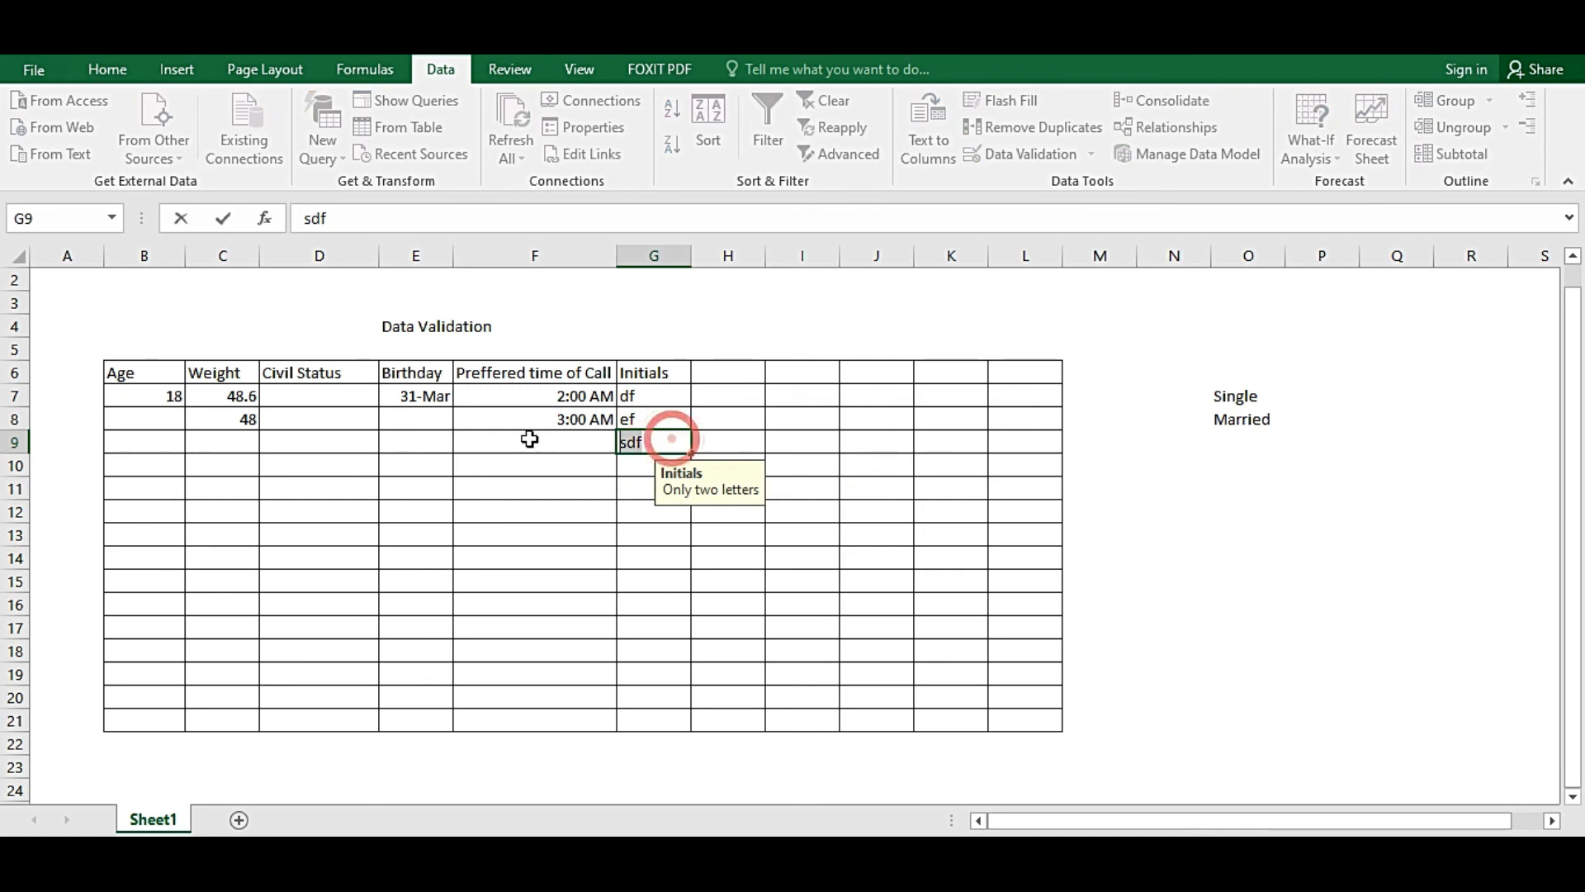
pyautogui.press('BackSpace')
pyautogui.click(529, 439)
pyautogui.click(625, 440)
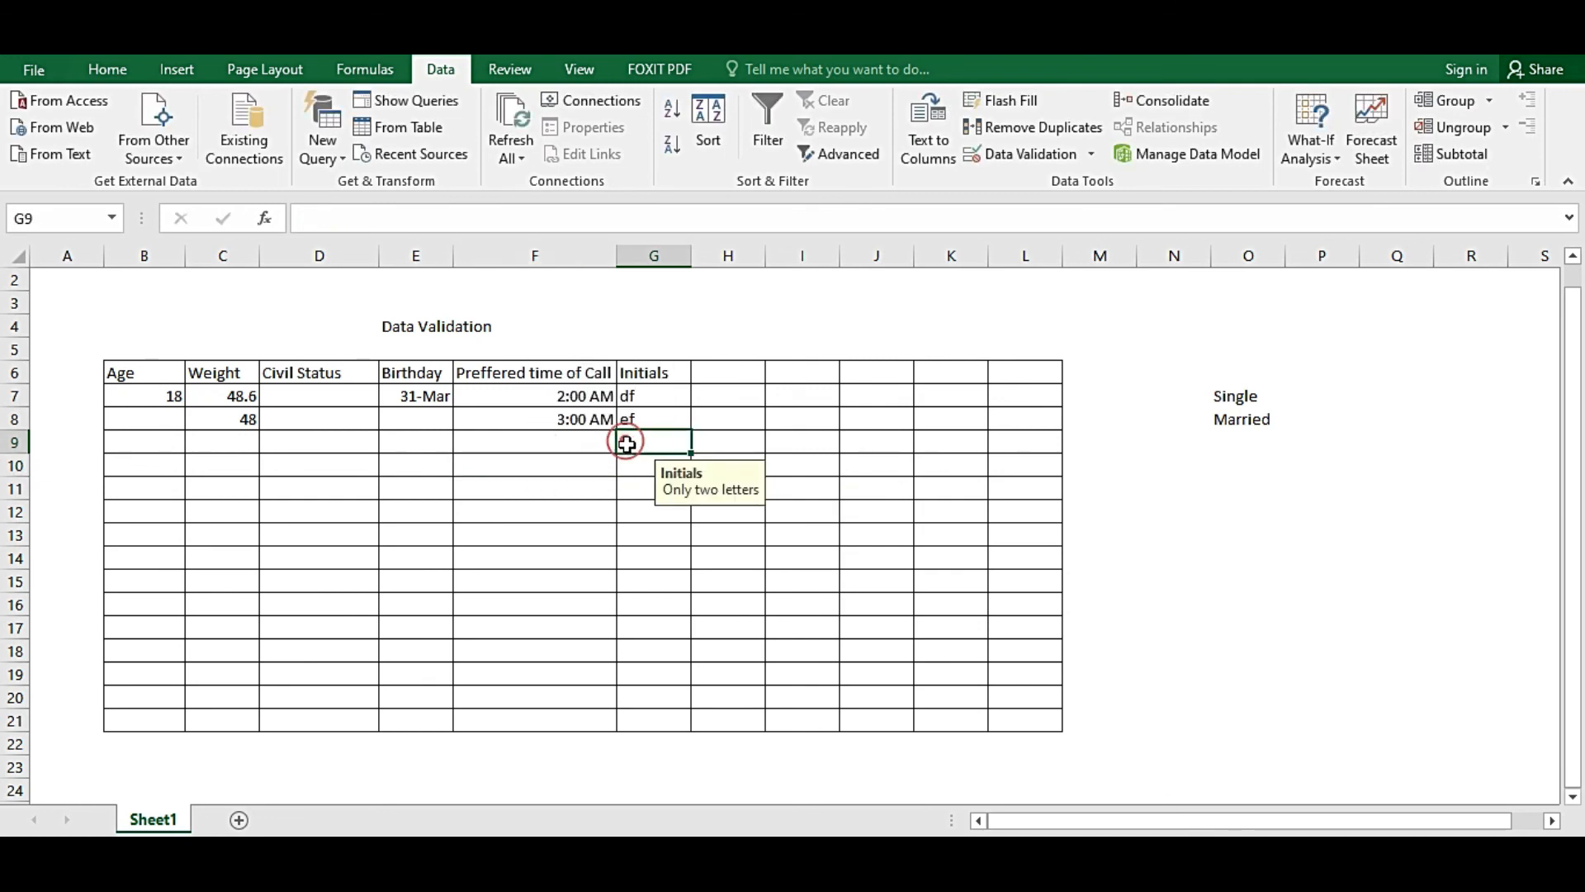
# Change the error alert style of the Initials cells G7:G21 to Information
pyautogui.moveTo(654, 395); pyautogui.dragTo(633, 712)
pyautogui.click(1020, 153)
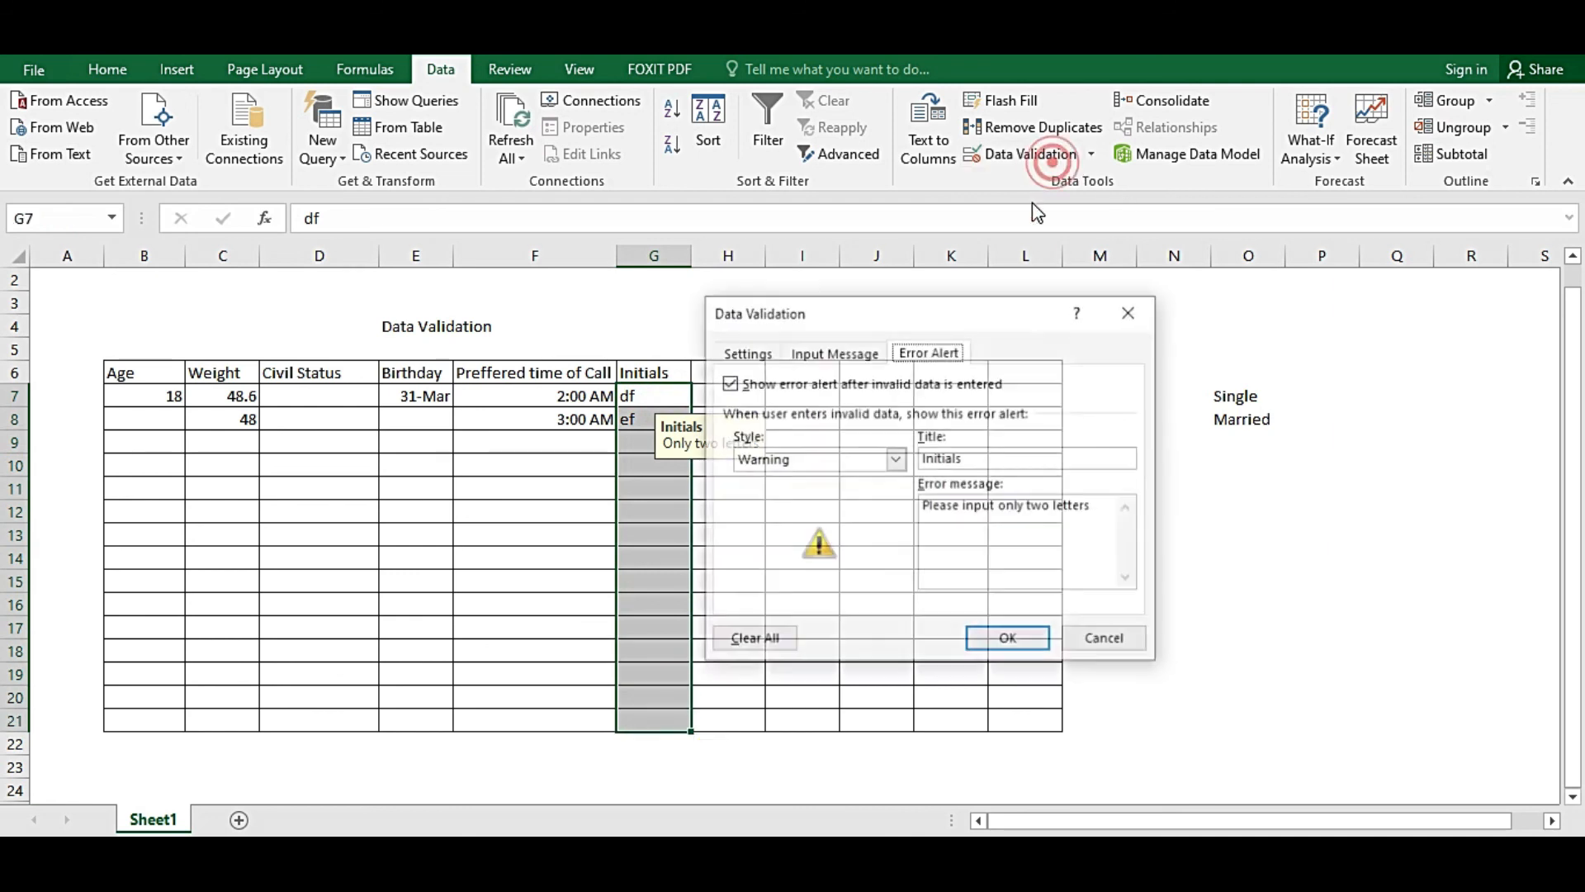
pyautogui.click(894, 459)
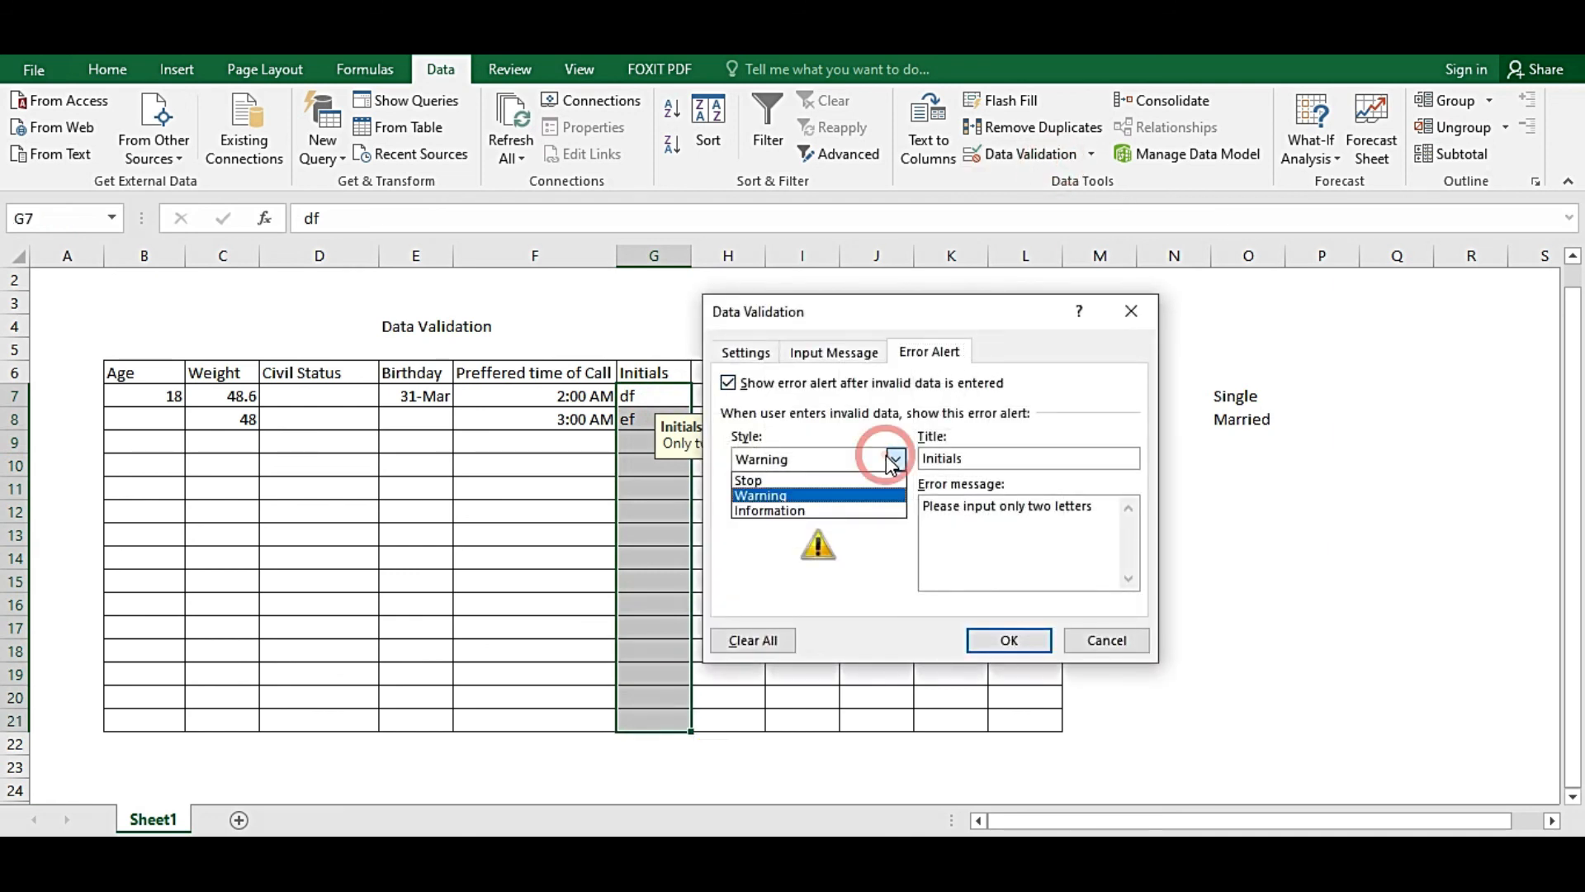
pyautogui.click(740, 506)
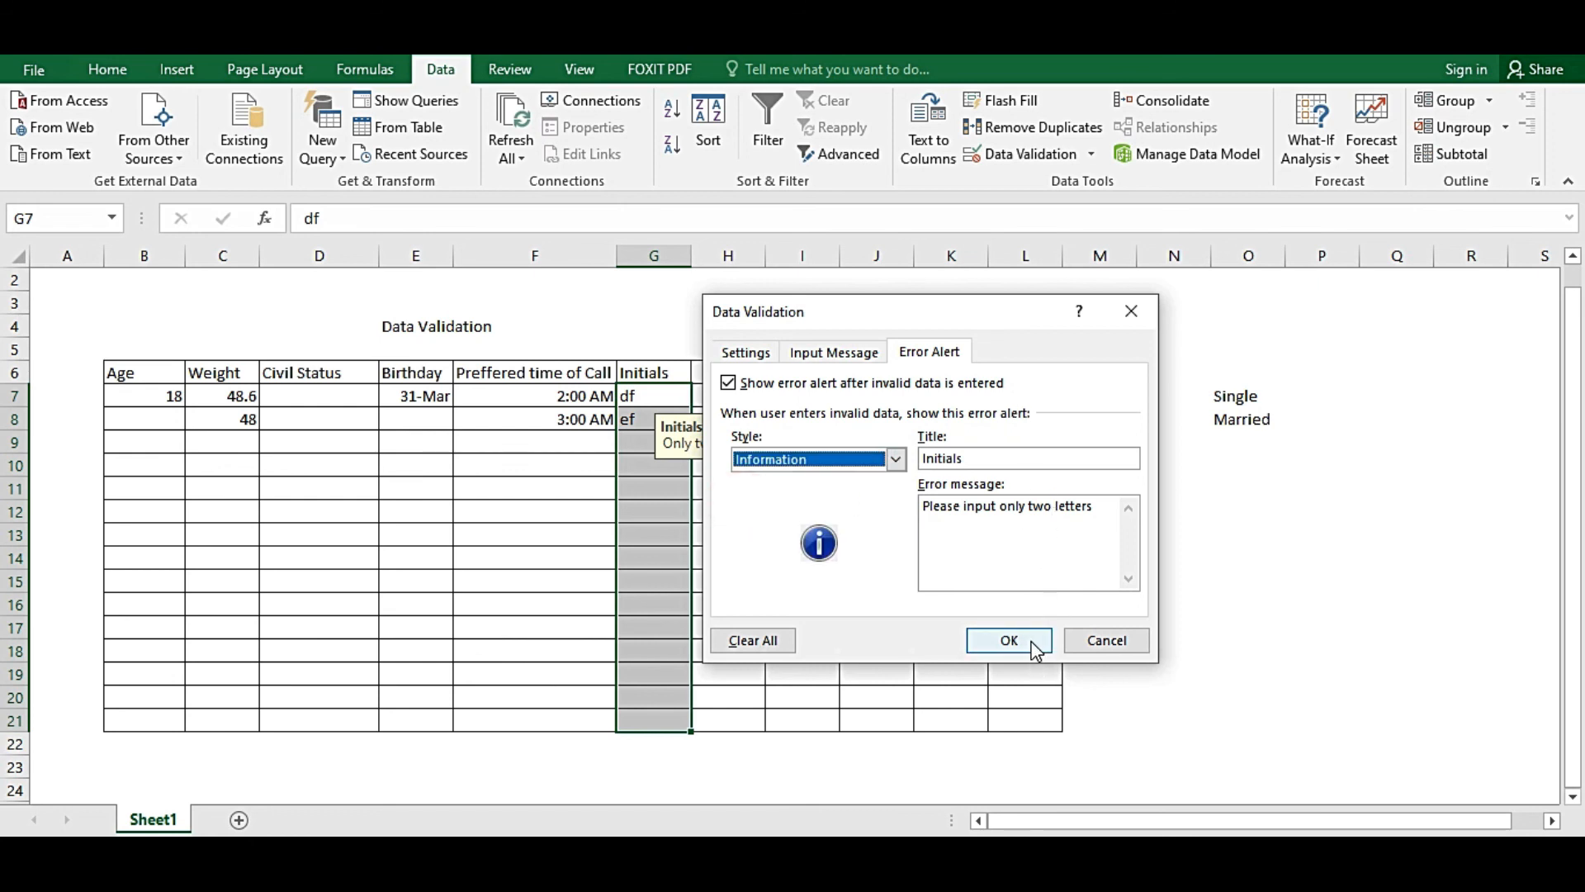
pyautogui.click(1009, 640)
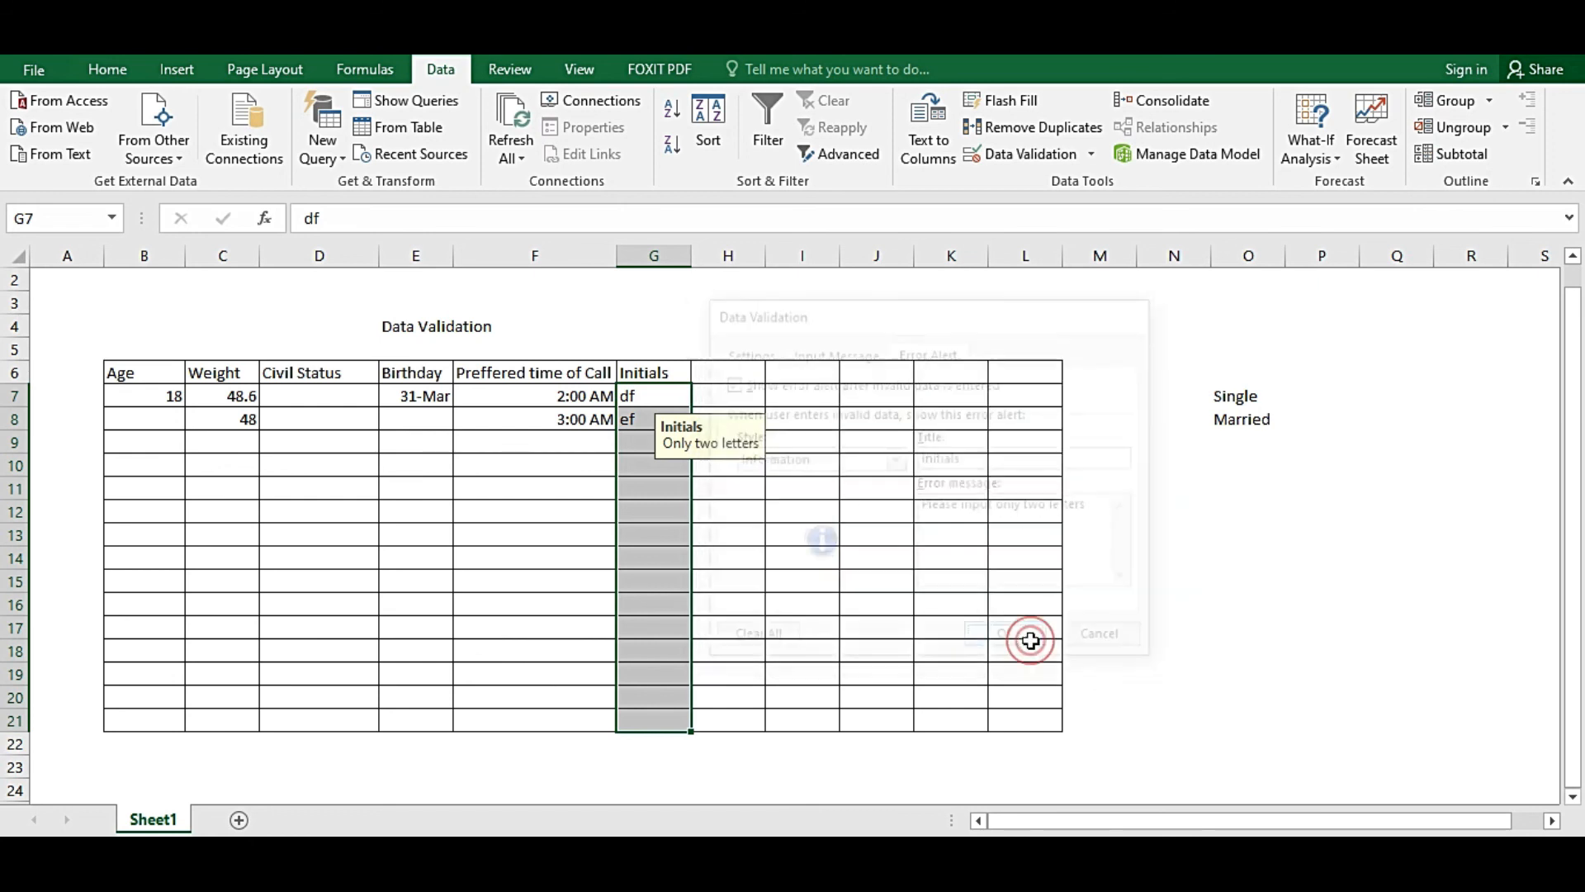
# Test the Information alert by entering "sdf" in Initials cell G9 and accepting the alert
pyautogui.click(632, 435)
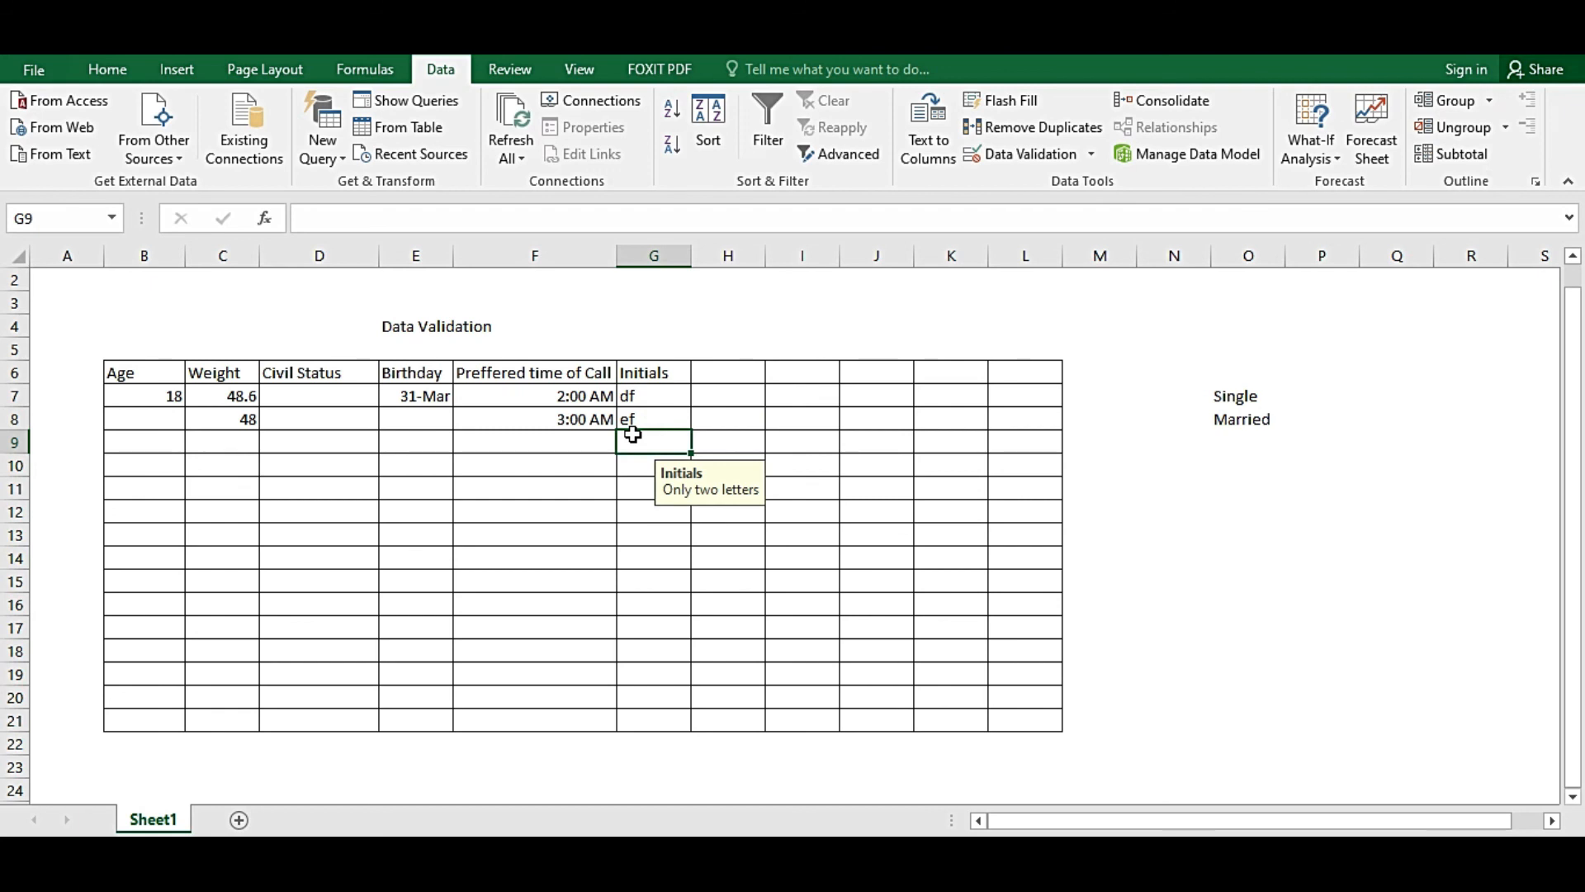
pyautogui.write('sdf')
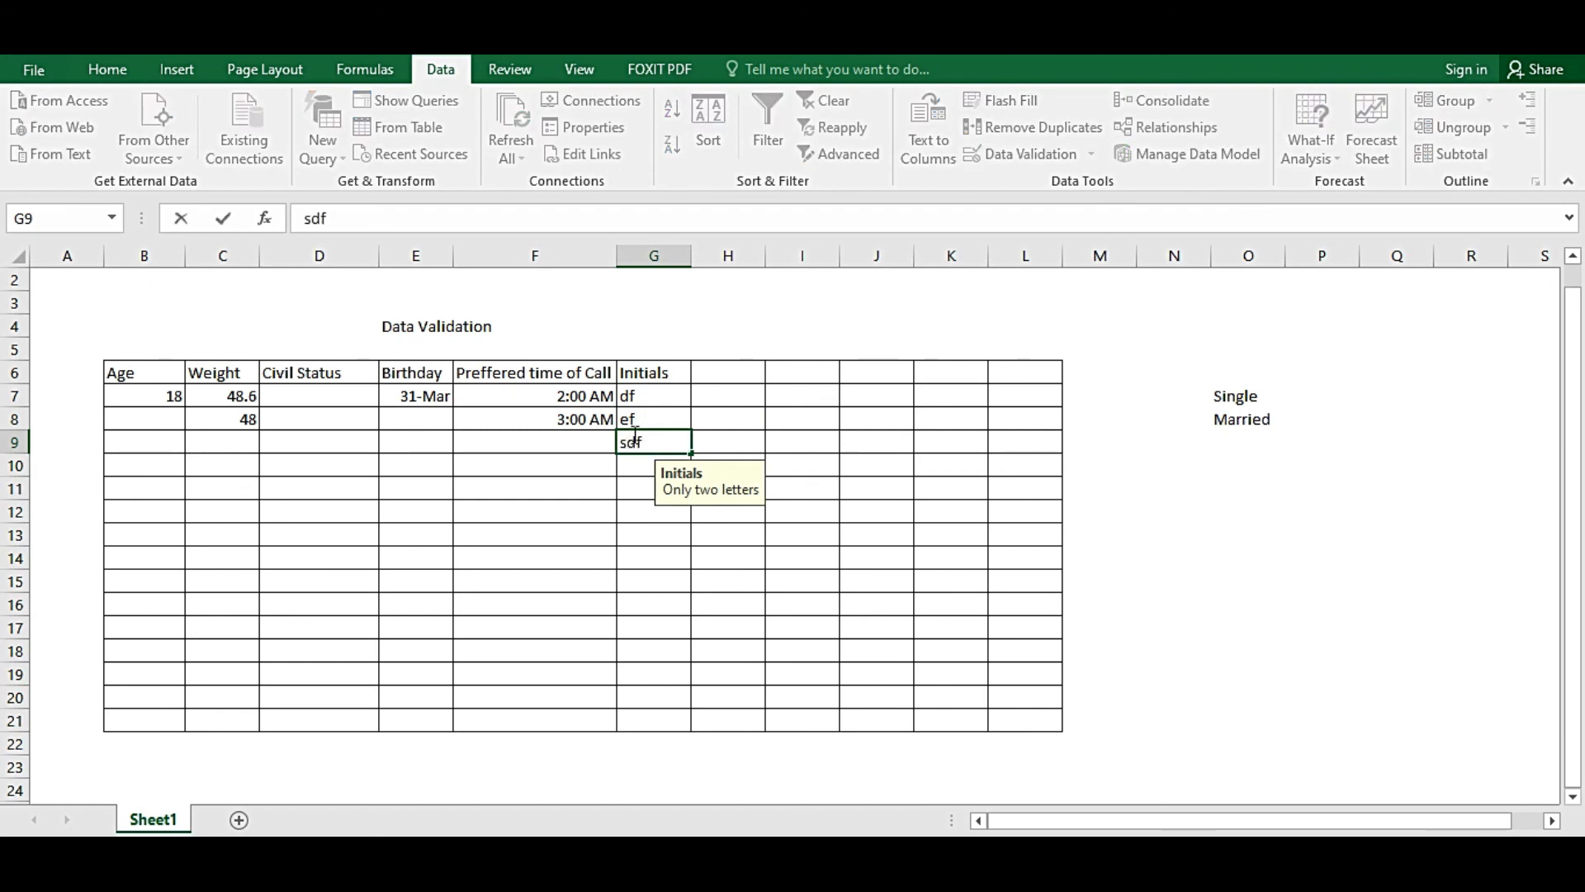
pyautogui.press('Return')
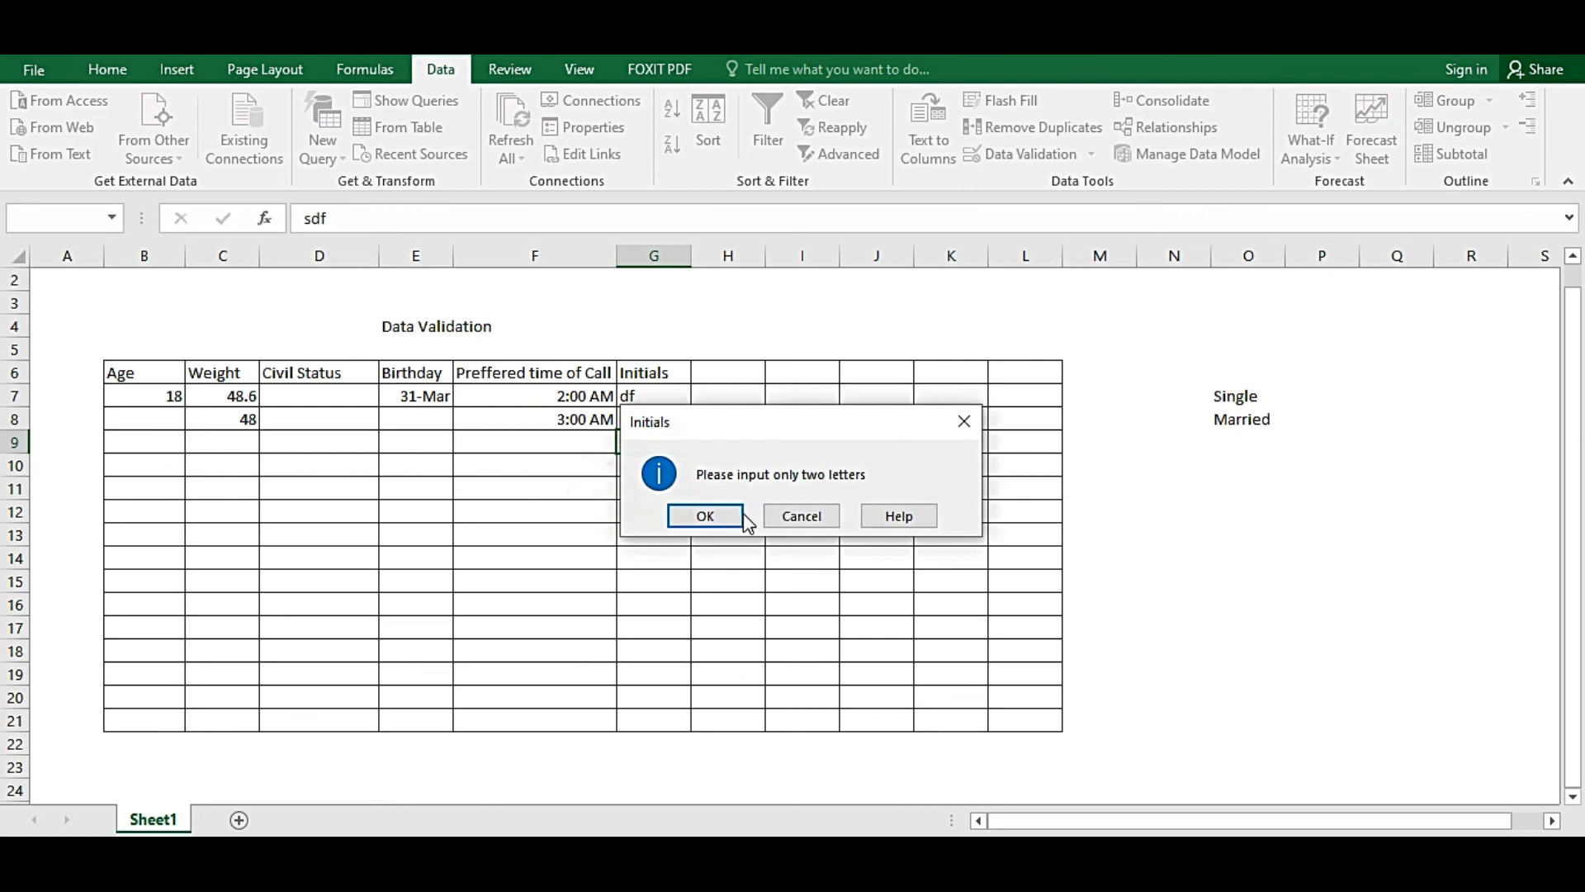
pyautogui.click(732, 517)
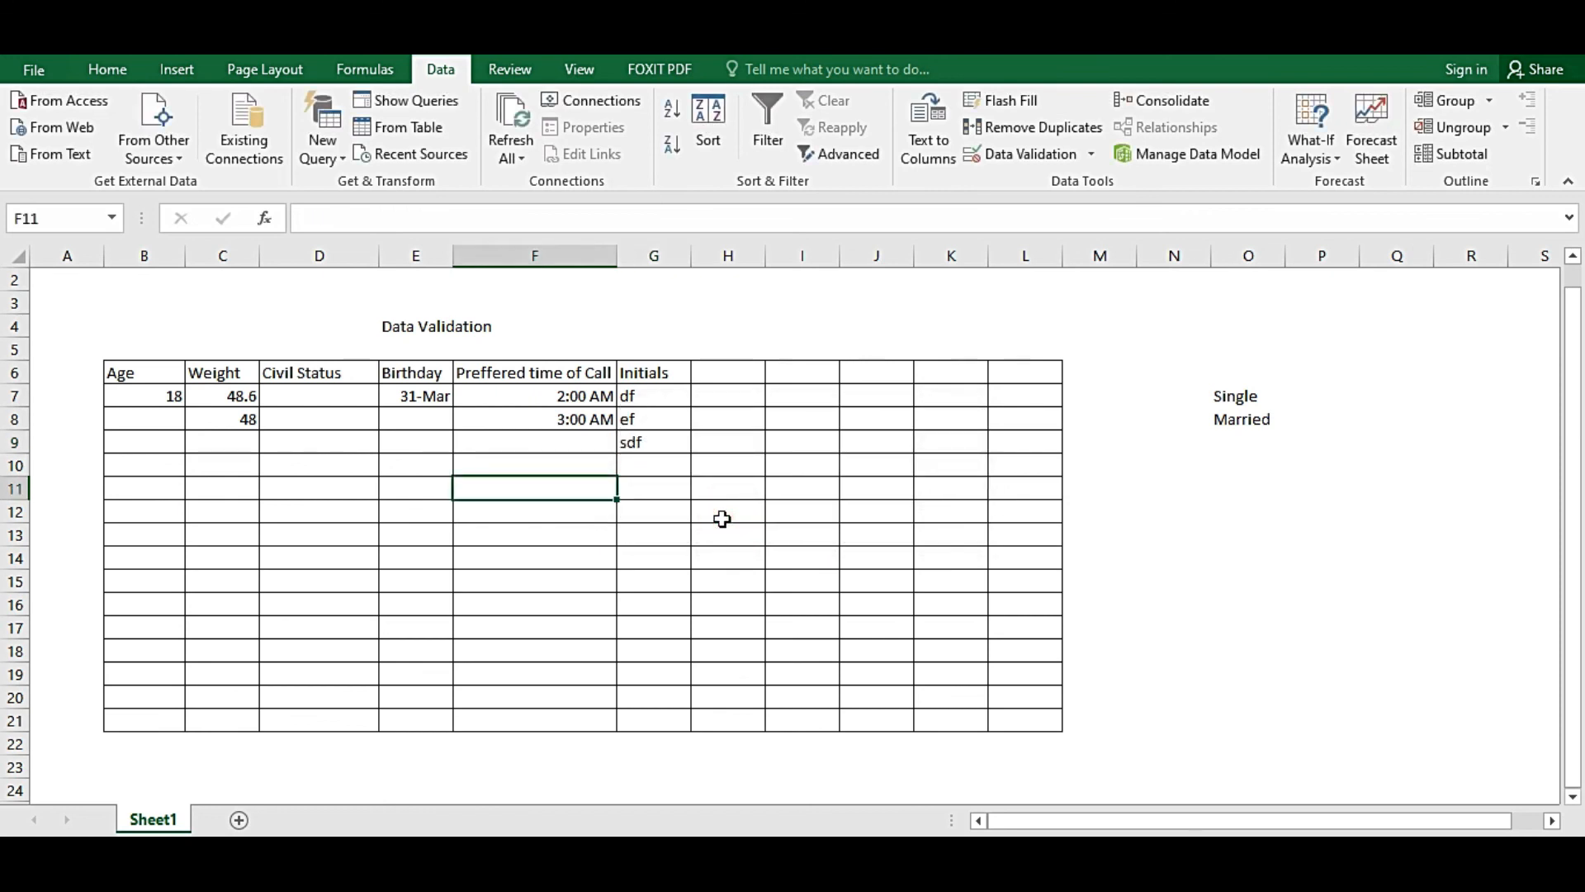
# Delete the three-letter test entry from Initials cell G9, leaving the cell empty
pyautogui.click(666, 442)
pyautogui.doubleClick(649, 446)
pyautogui.press('BackSpace')
pyautogui.press('BackSpace')
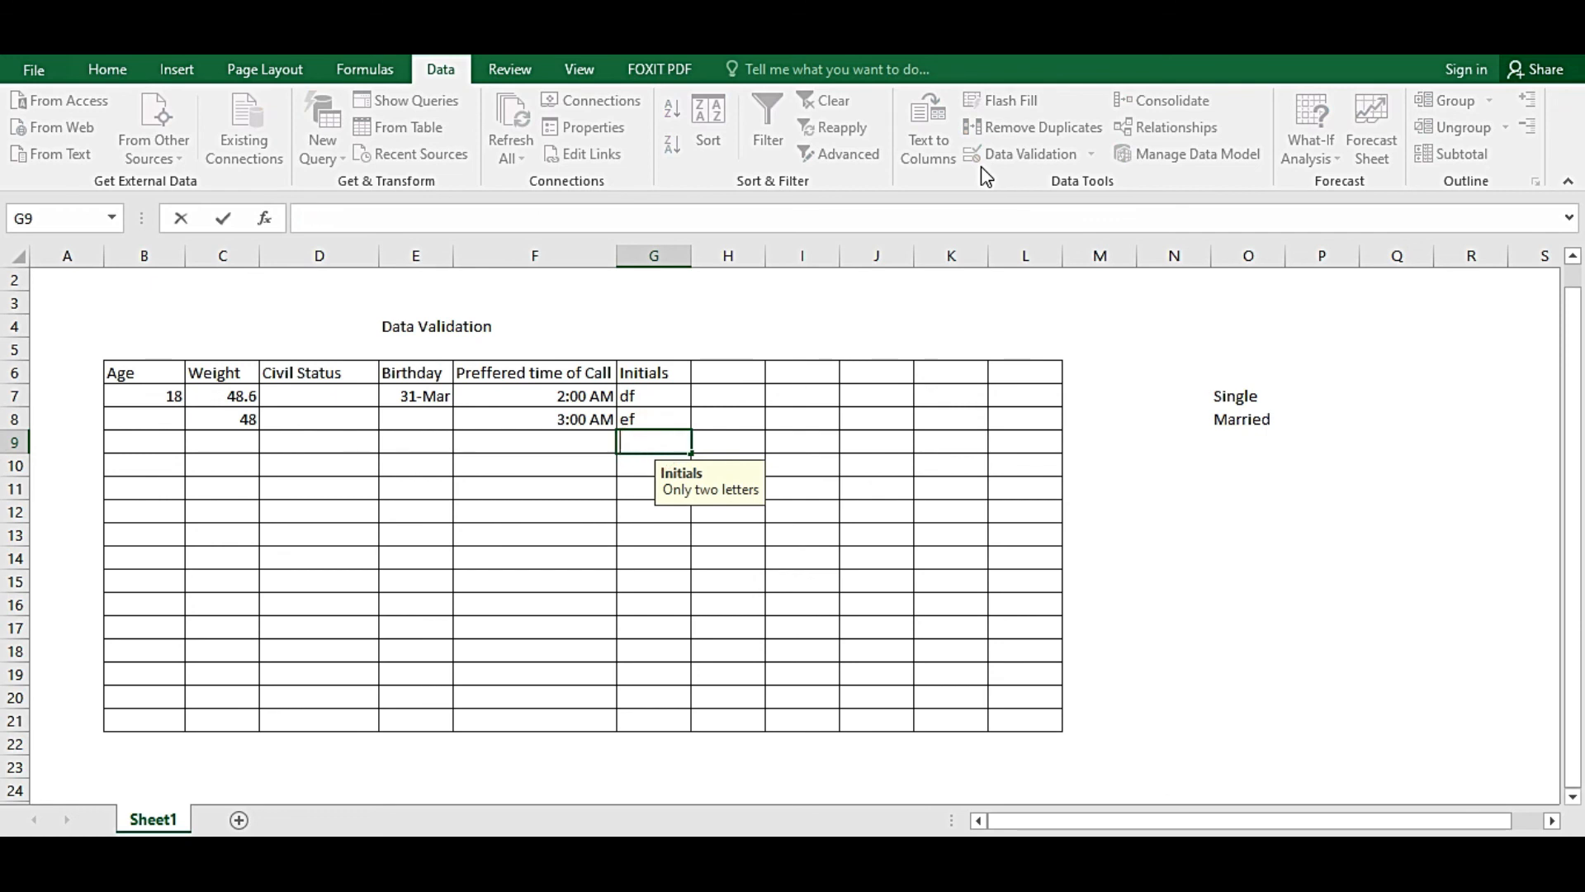
pyautogui.press('Return')
pyautogui.click(662, 443)
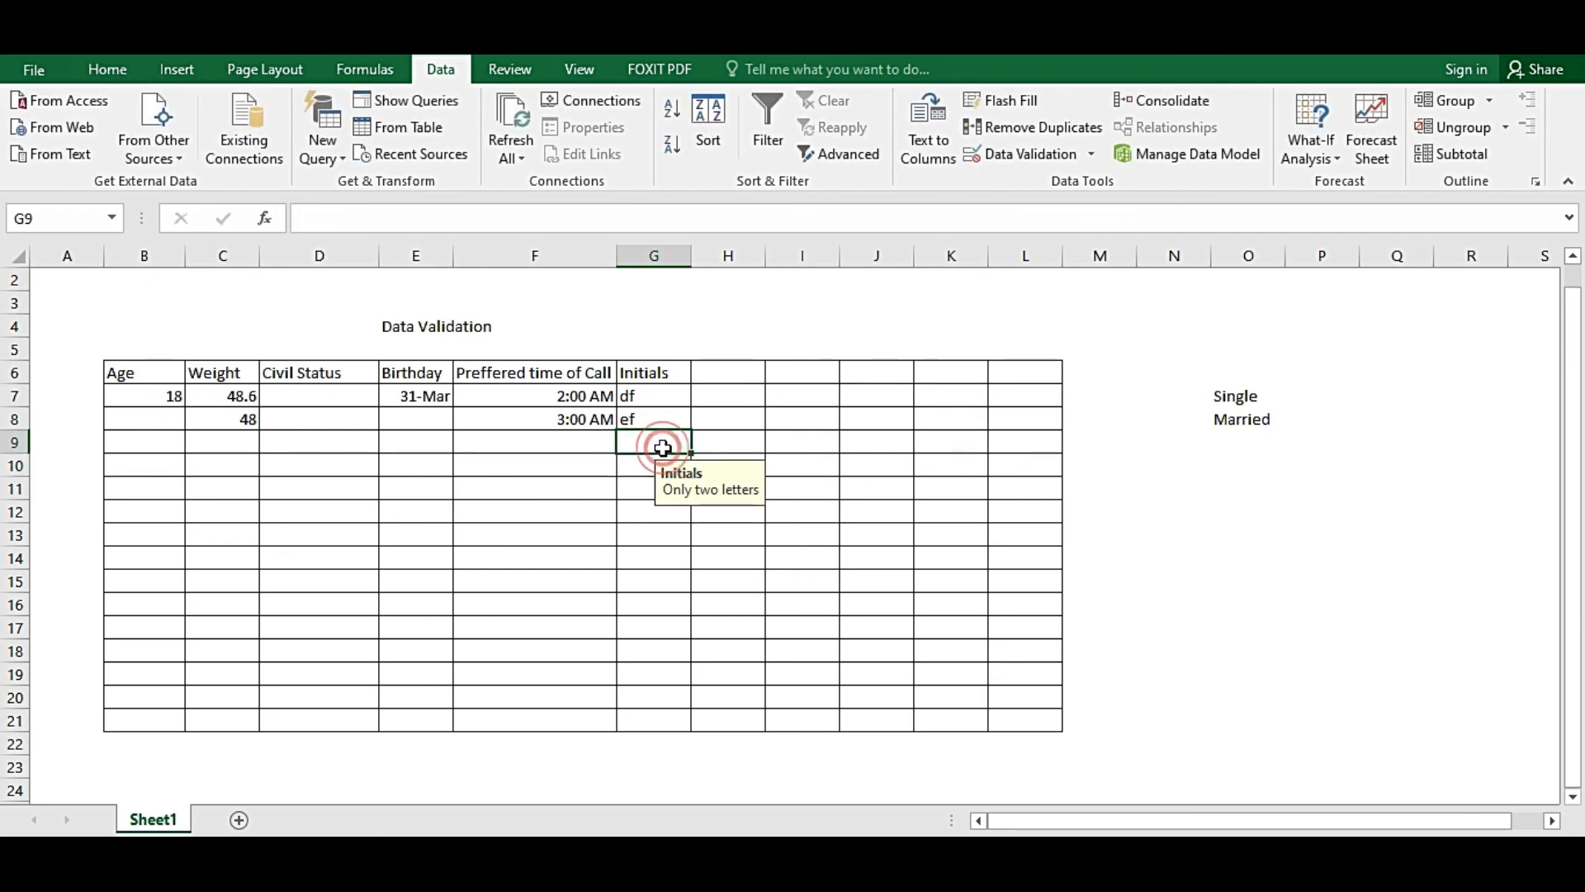
# Change the error alert style of the Initials cells G7:G21 back to Stop
pyautogui.click(650, 420)
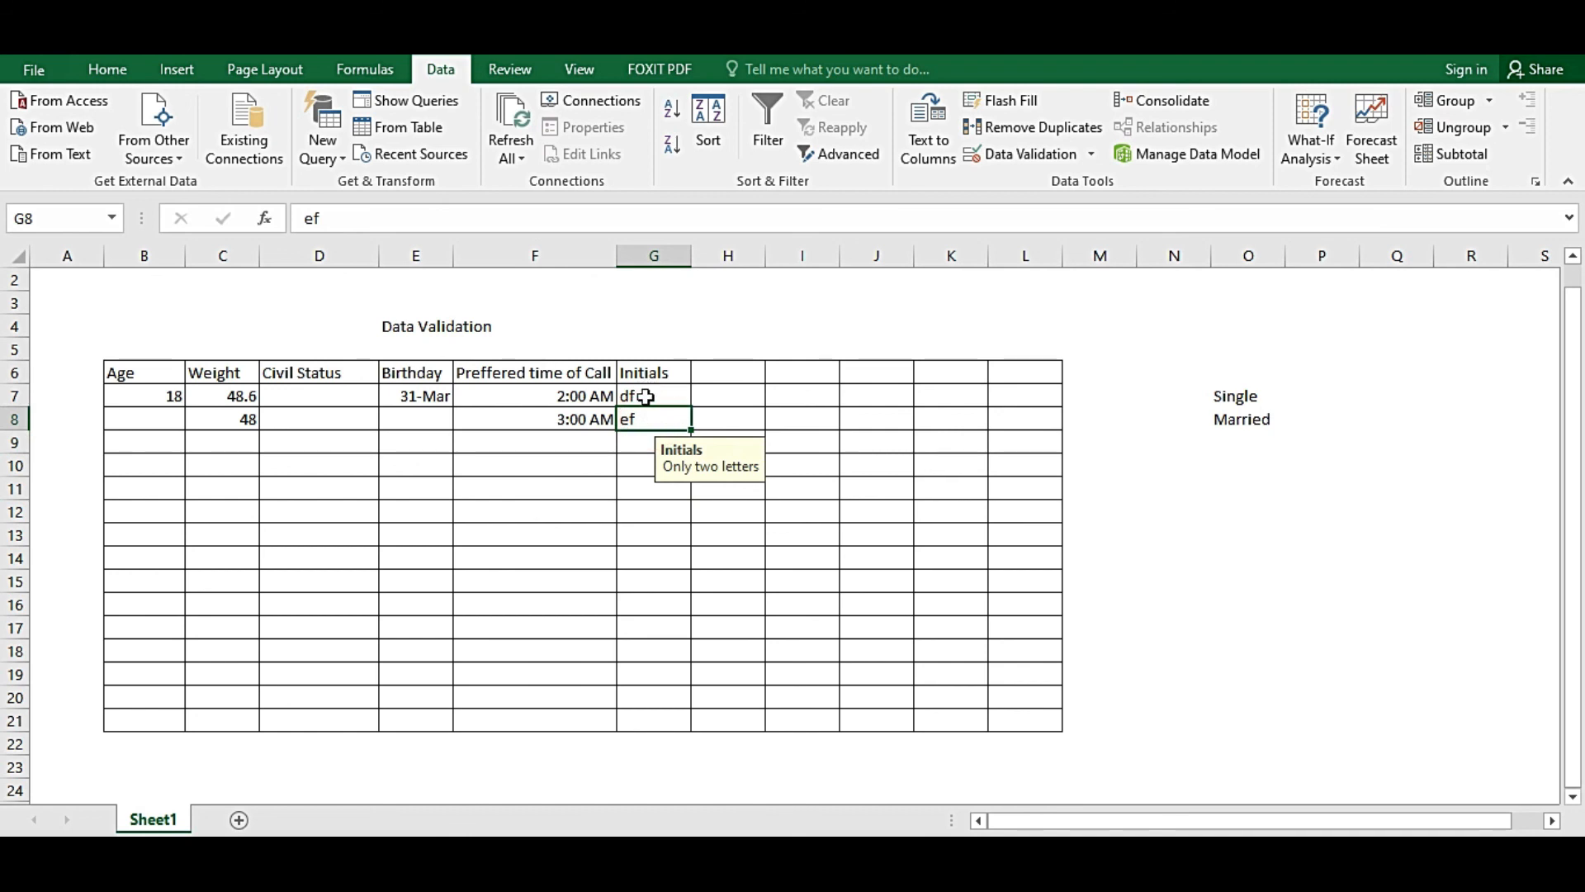
pyautogui.click(654, 445)
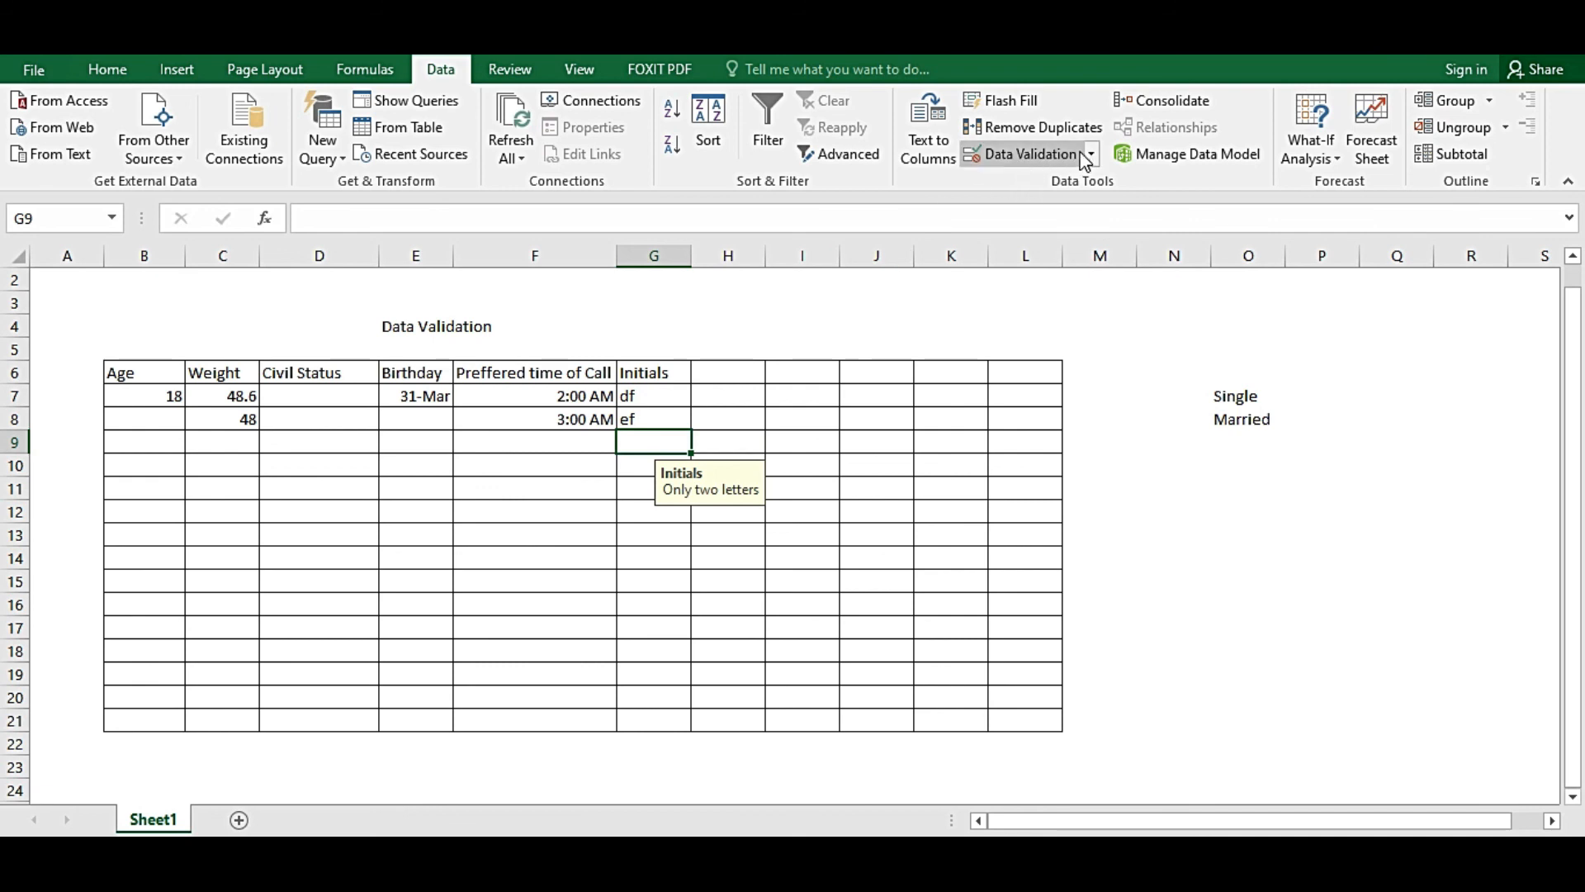
pyautogui.click(641, 397)
pyautogui.moveTo(640, 397); pyautogui.dragTo(647, 721)
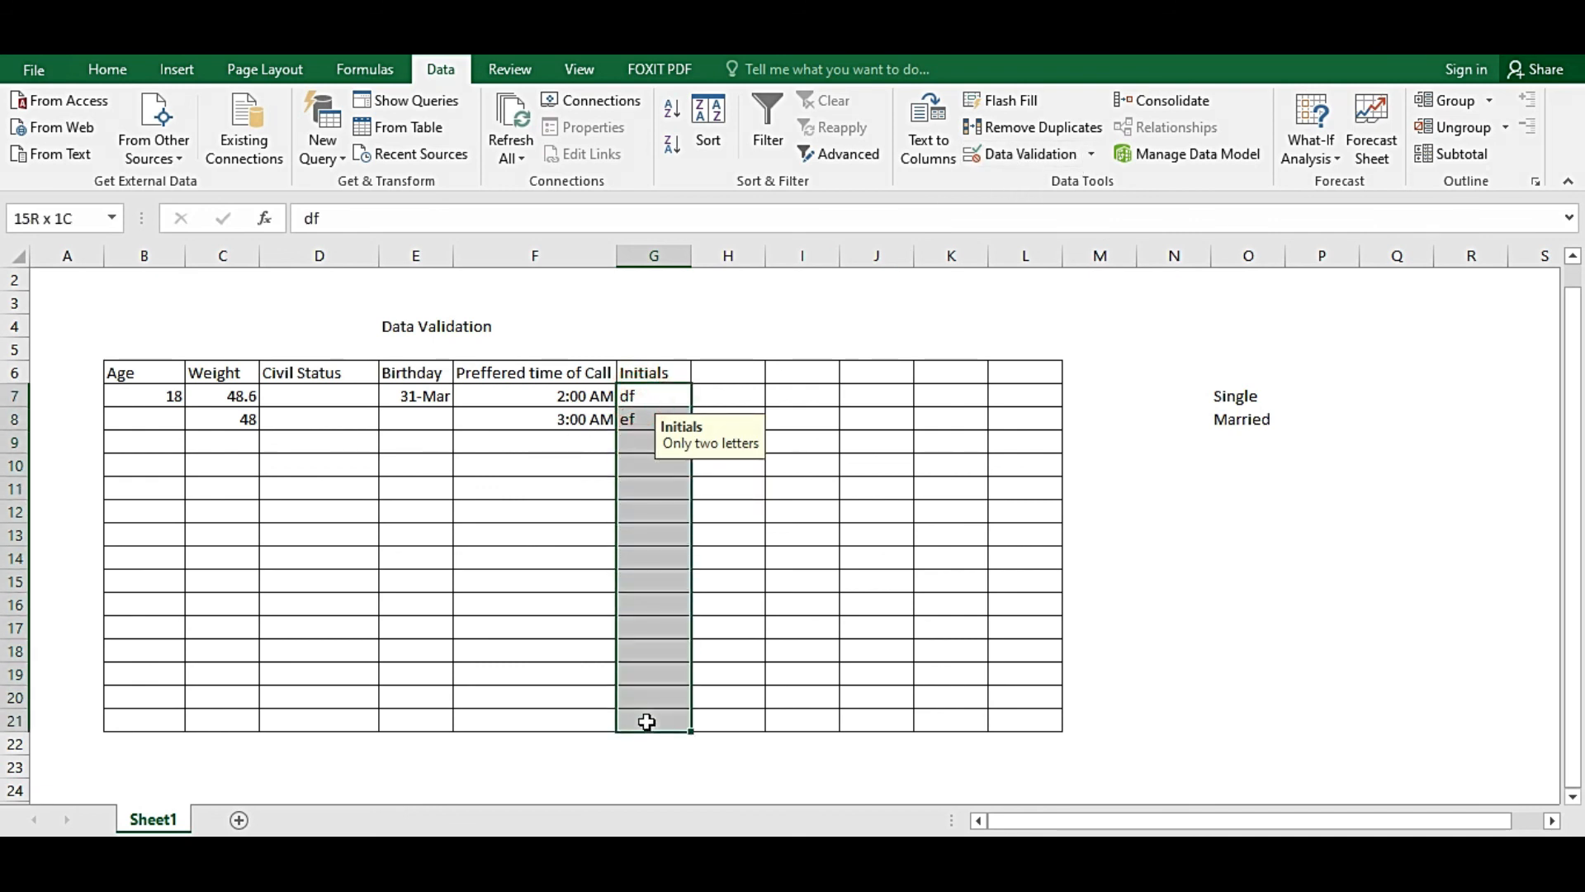
pyautogui.click(1091, 154)
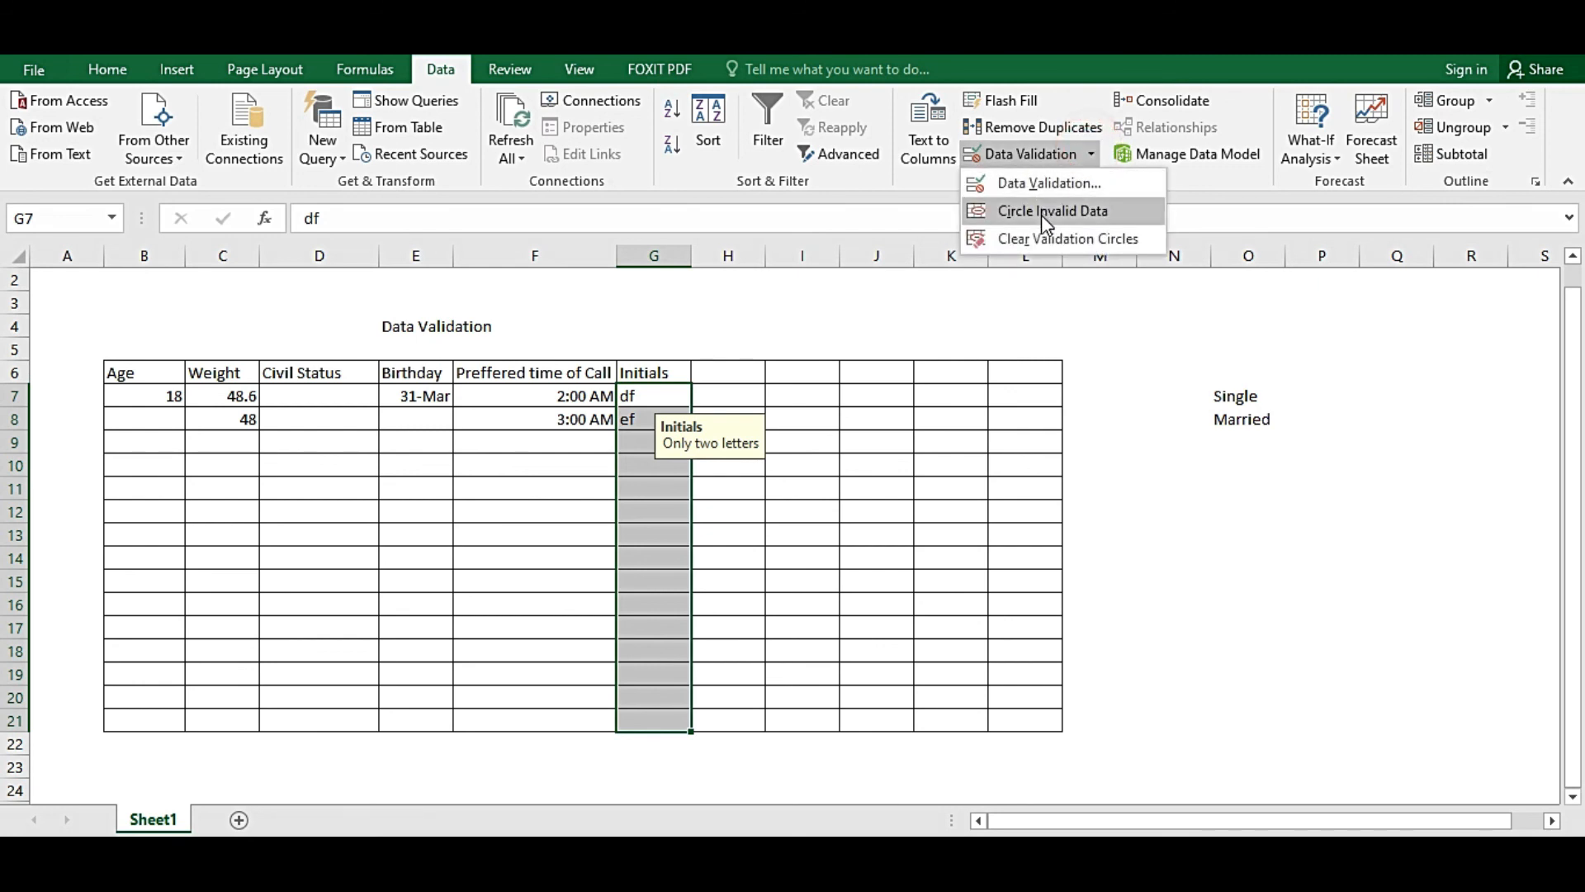
pyautogui.click(1044, 182)
pyautogui.click(895, 459)
pyautogui.click(807, 480)
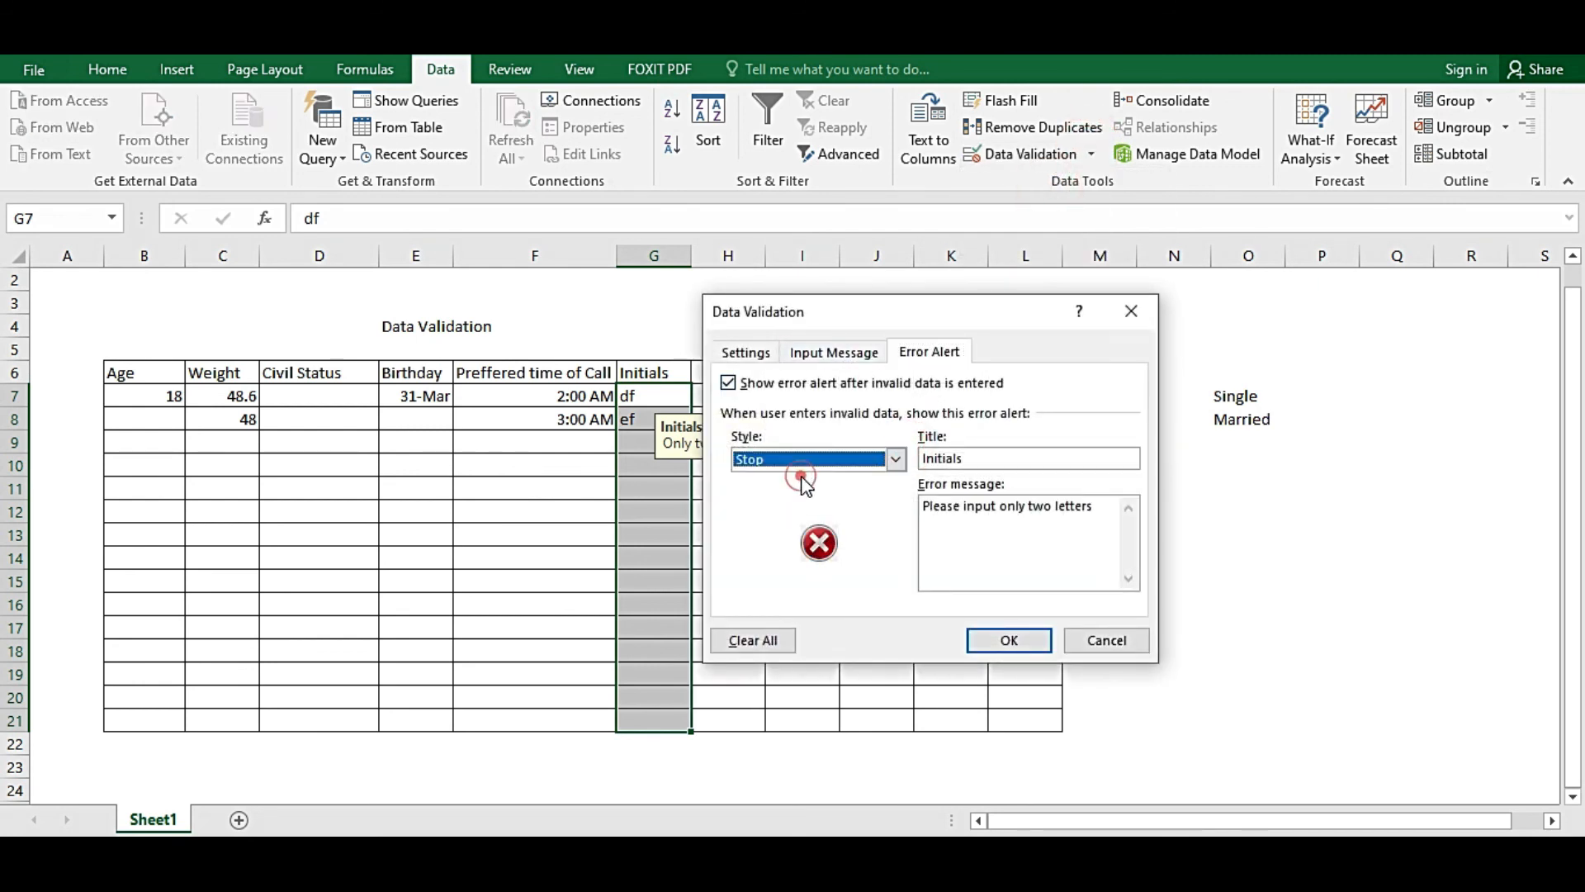
pyautogui.click(1009, 640)
pyautogui.click(523, 516)
# Review the validation criteria of the Age cells B7:B21 and clear all their data validation settings
pyautogui.click(525, 393)
pyautogui.click(235, 395)
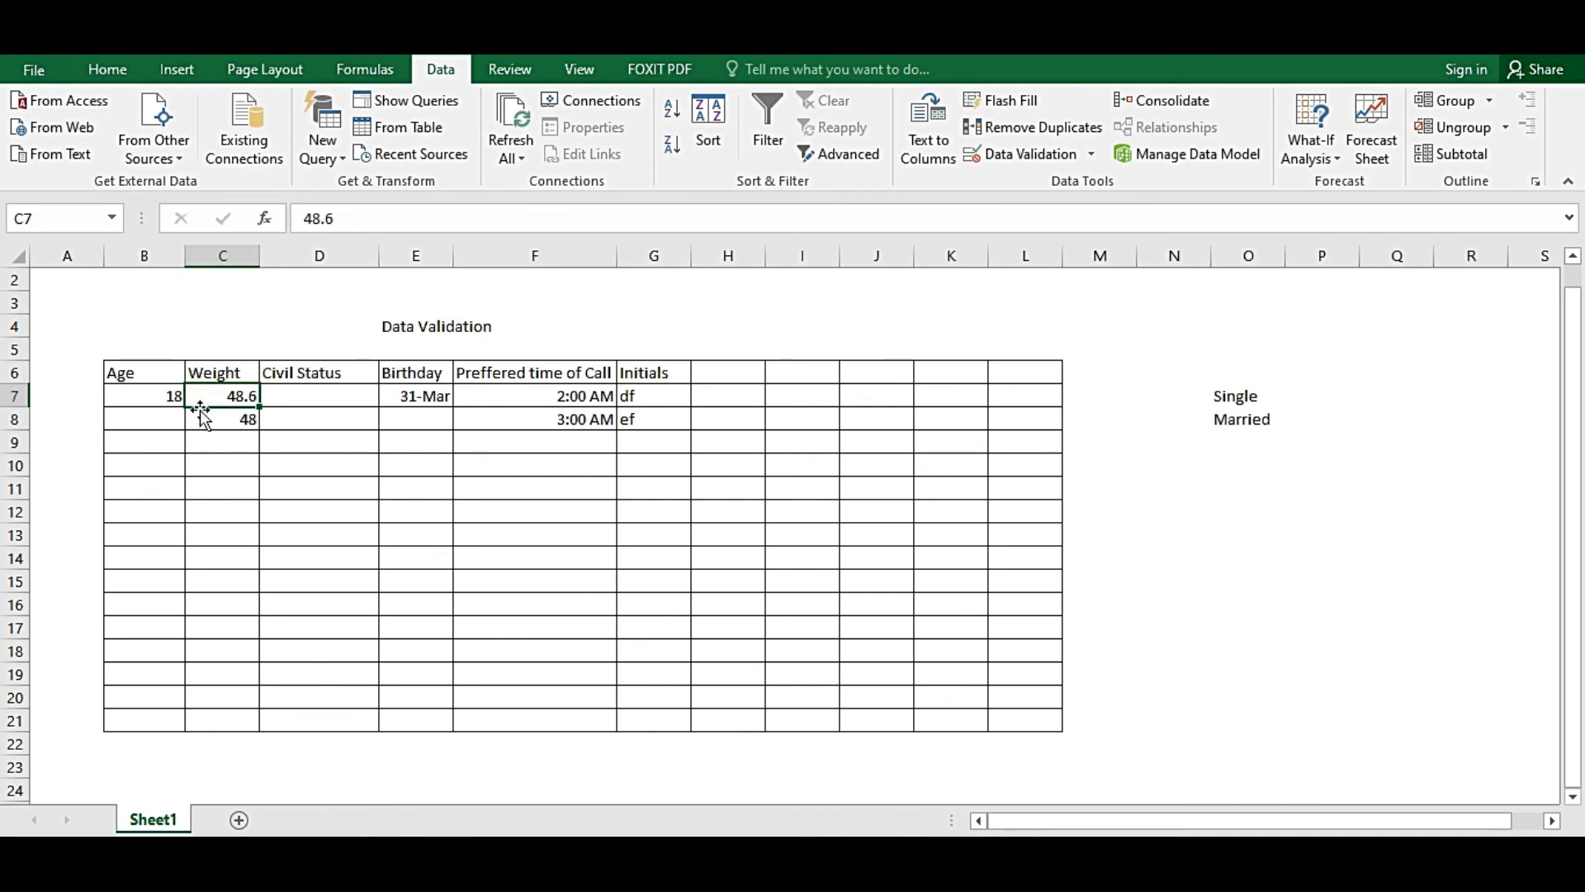
pyautogui.moveTo(155, 398); pyautogui.dragTo(156, 720)
pyautogui.click(1028, 154)
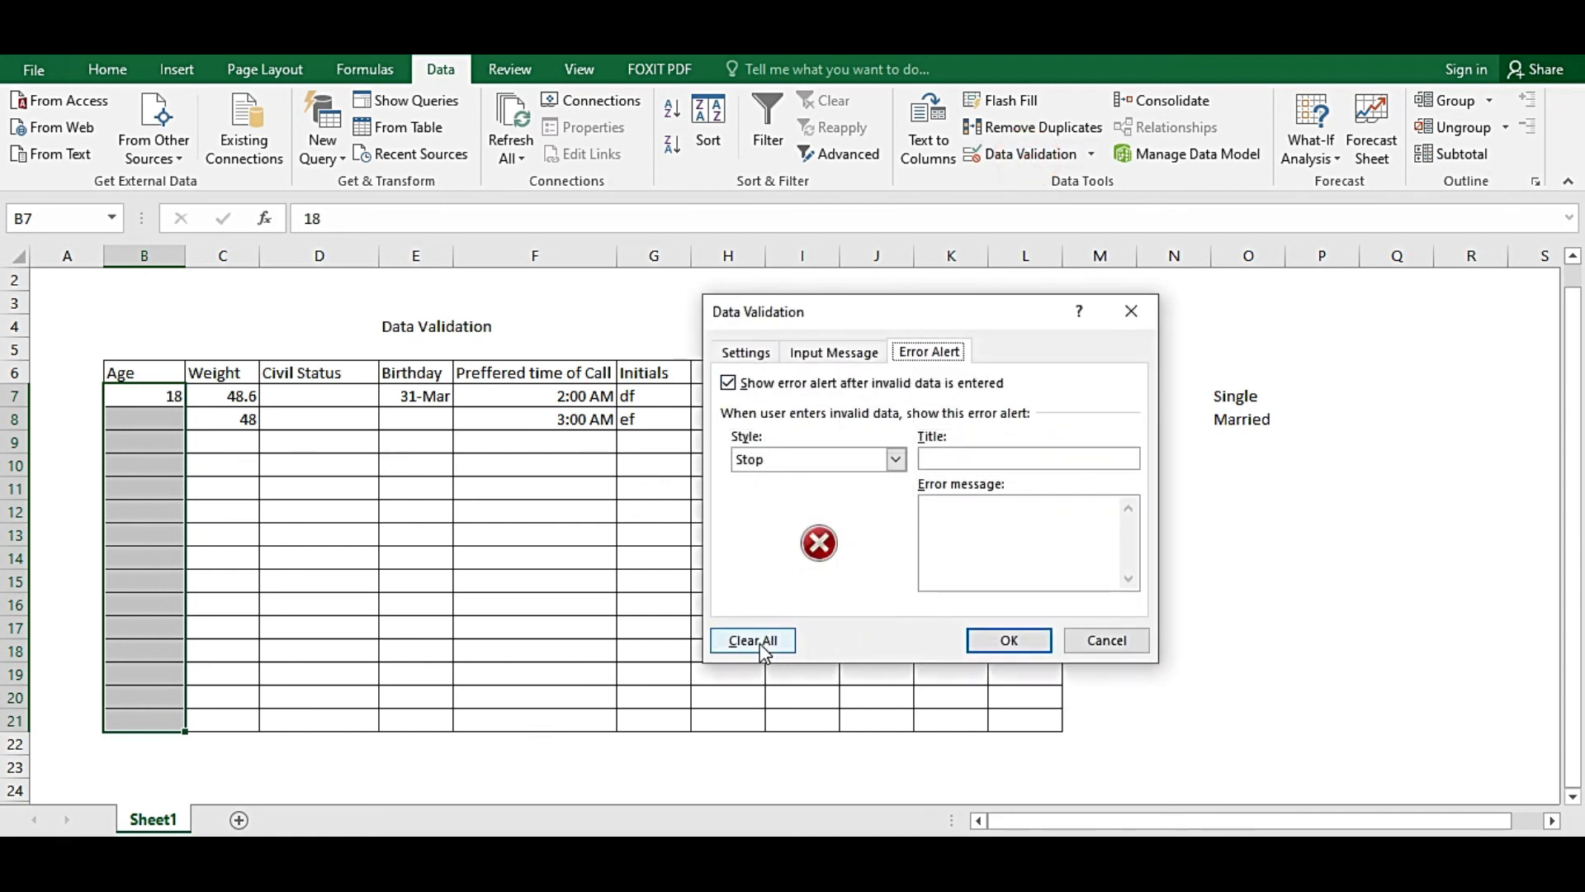
pyautogui.click(767, 354)
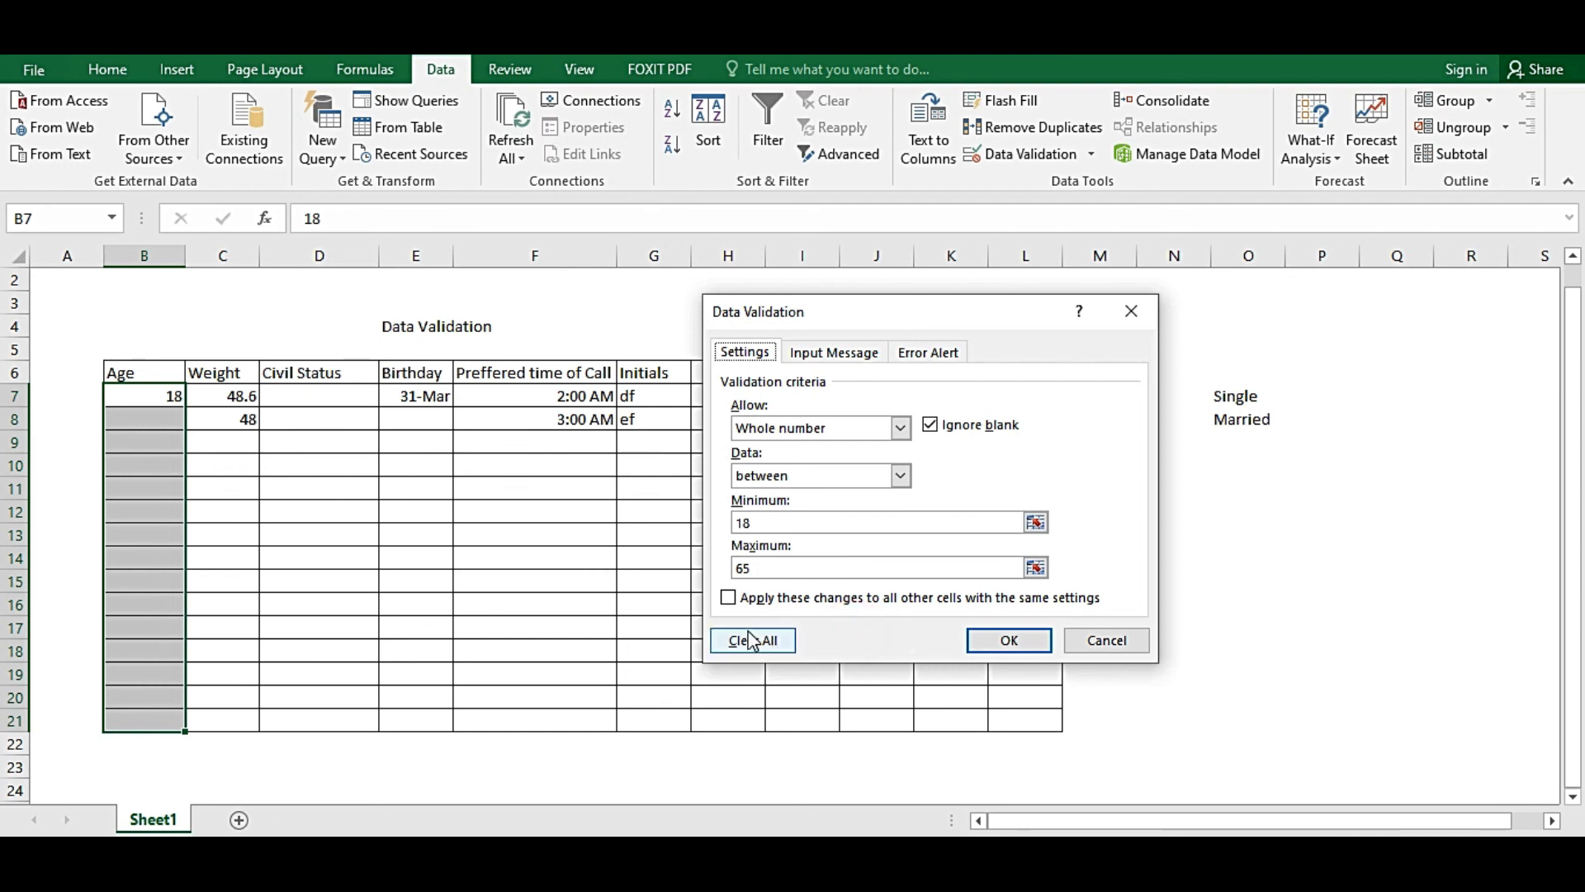
pyautogui.click(753, 353)
pyautogui.click(753, 640)
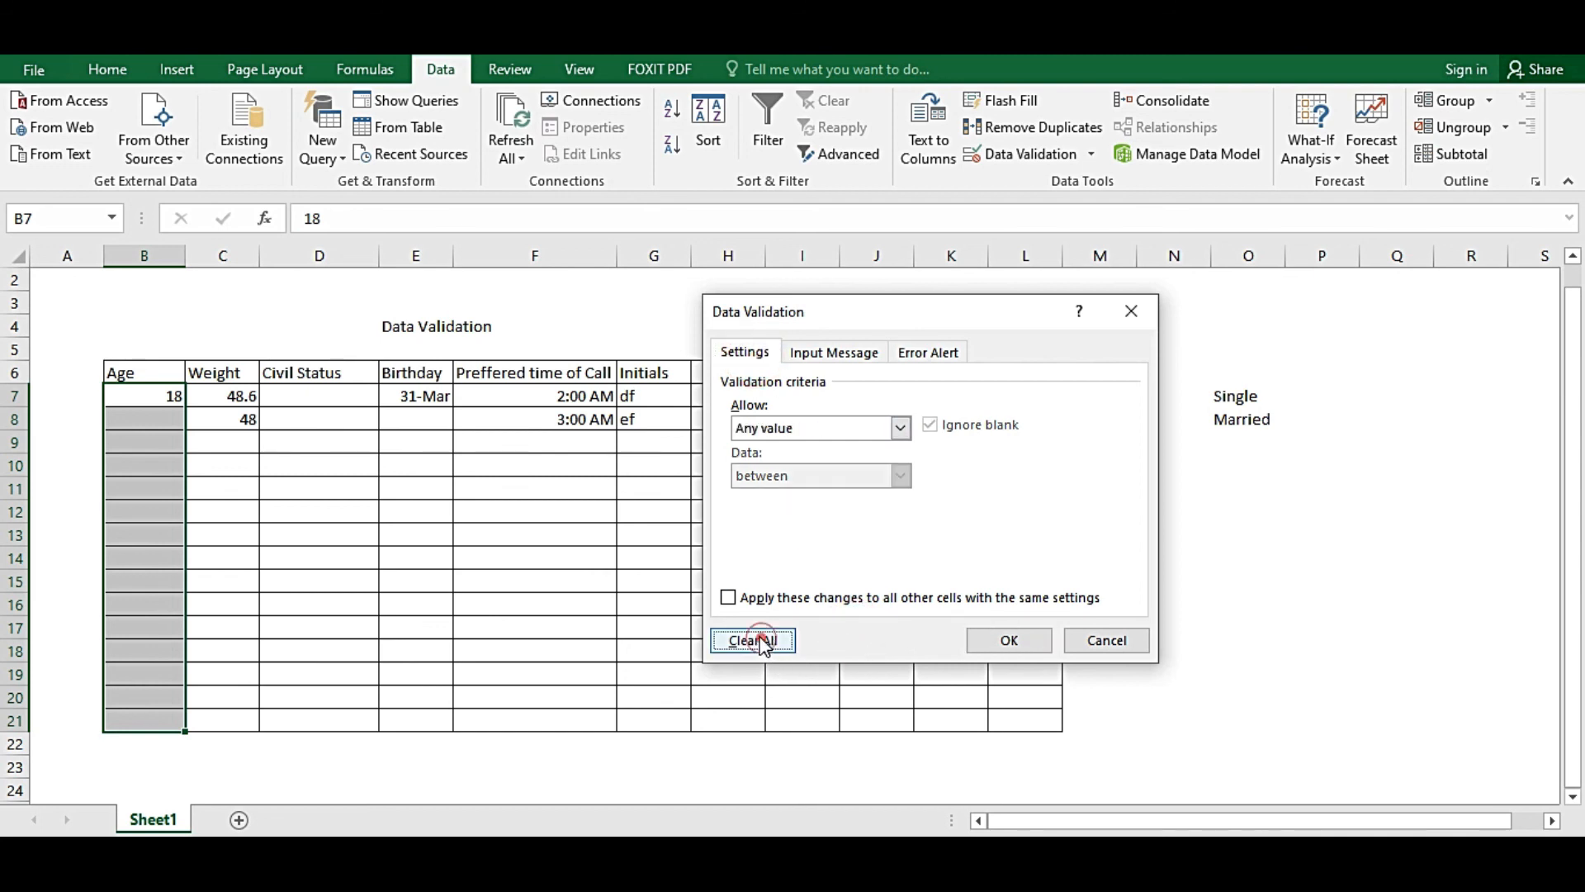
pyautogui.click(1004, 640)
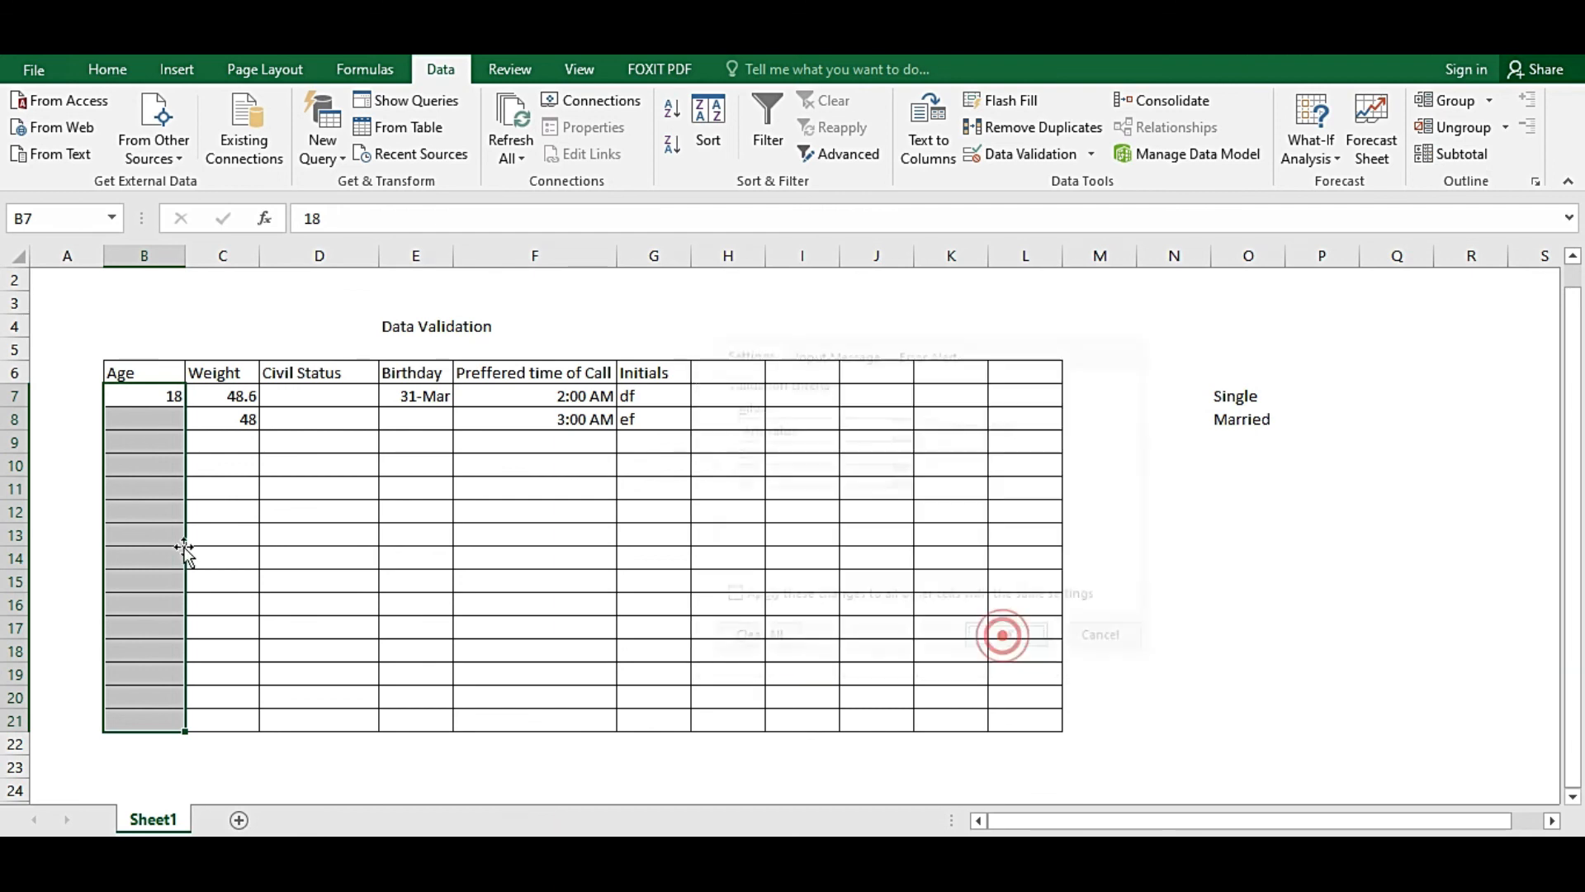
# Test the unrestricted Age column by entering "dfdfd" in cell B10 and "sdsd" in cell B11
pyautogui.click(157, 460)
pyautogui.write('dfdfd')
pyautogui.press('Return')
pyautogui.write('sdsd')
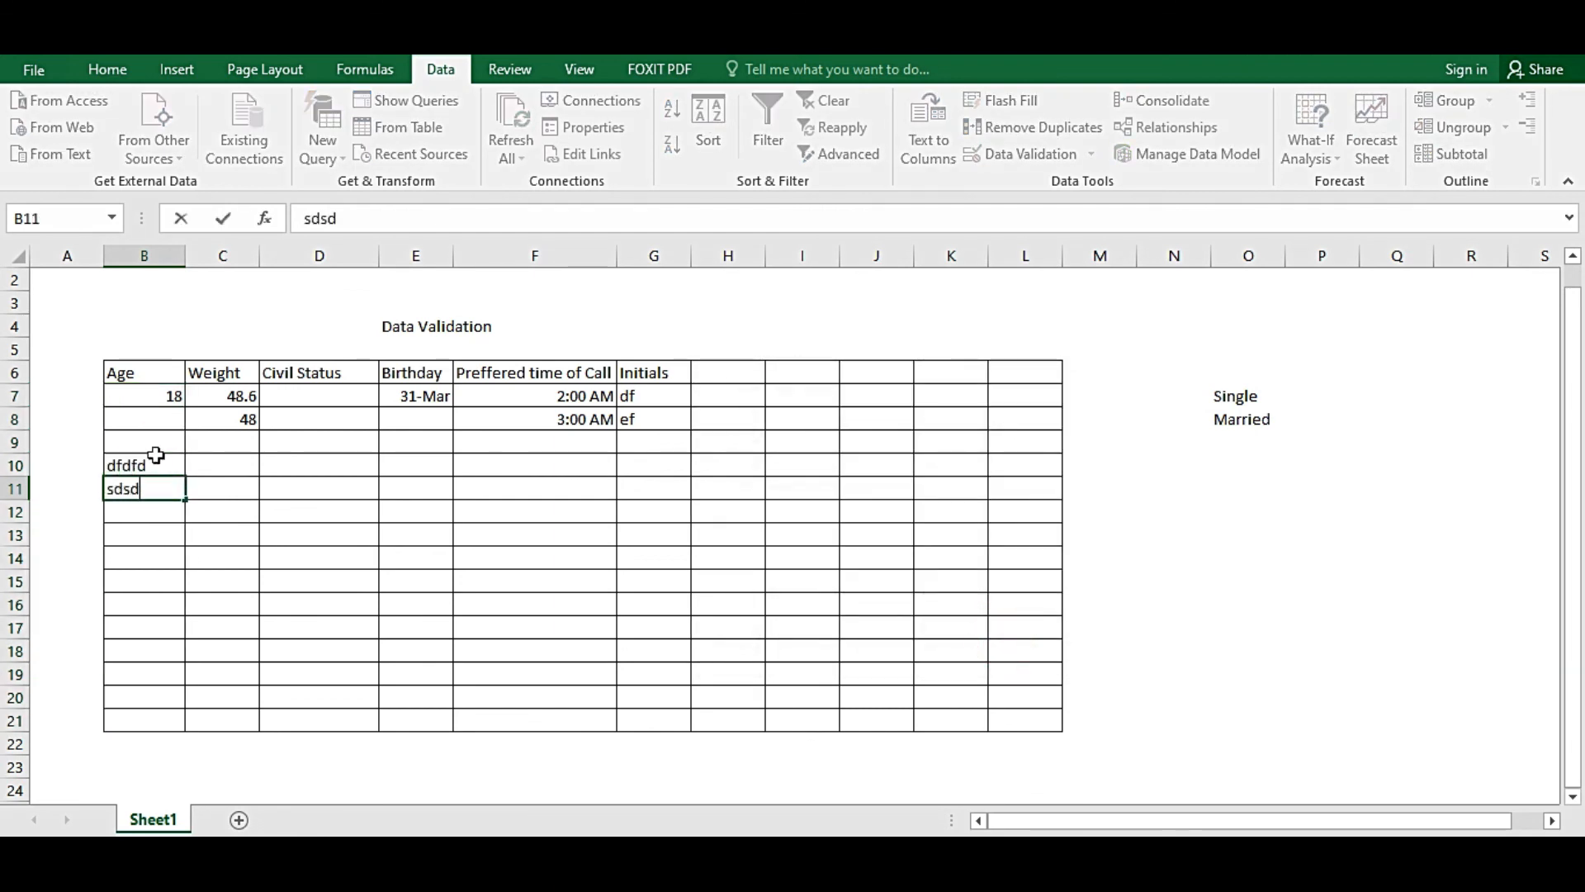
pyautogui.press('Return')
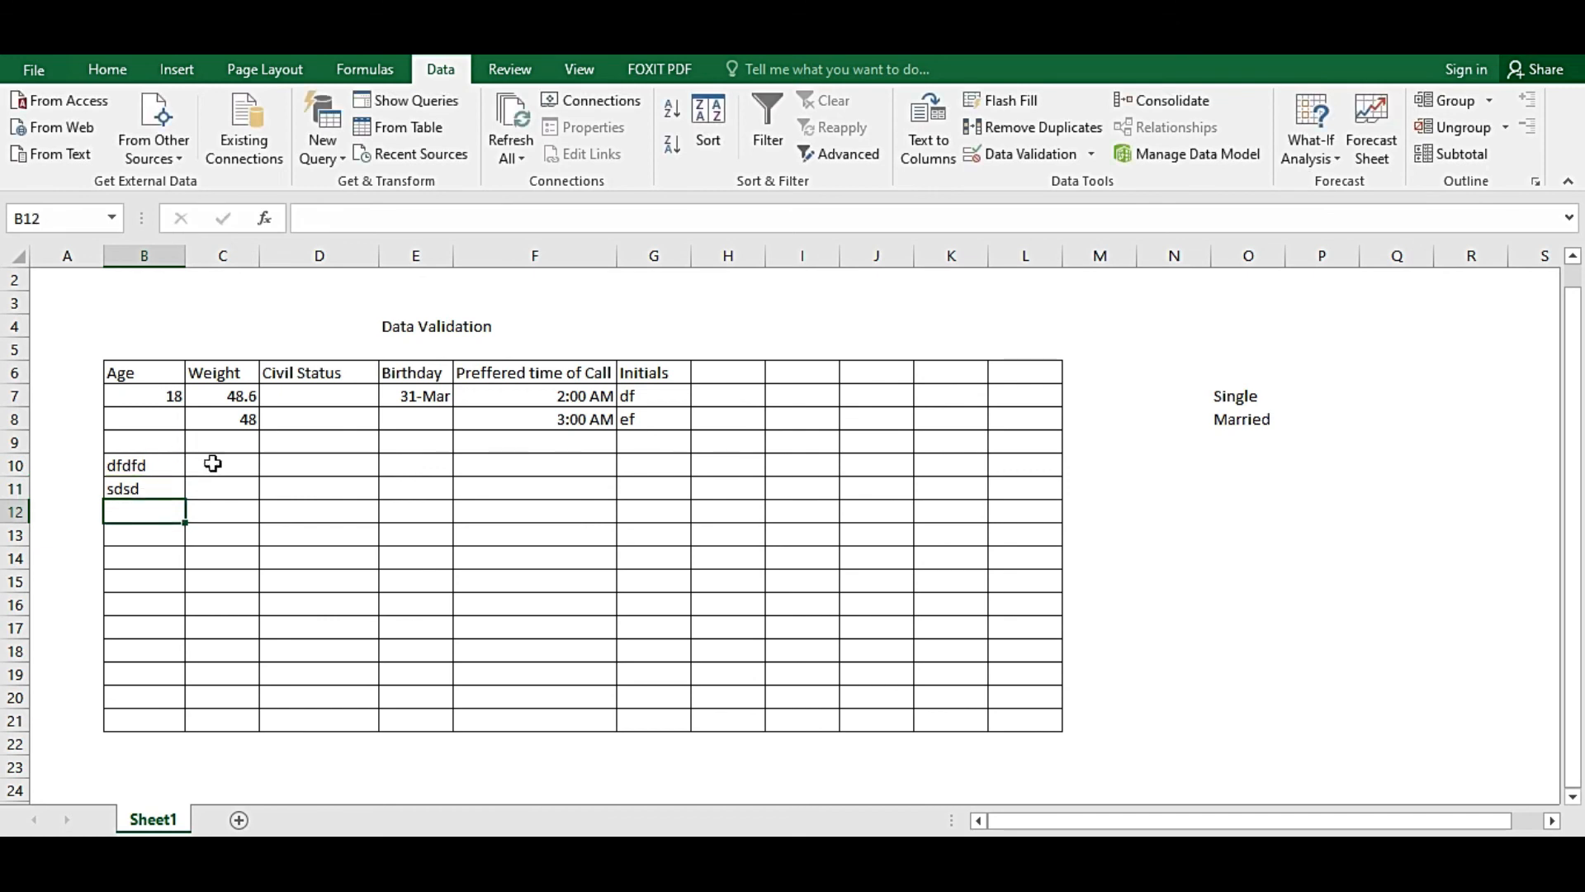